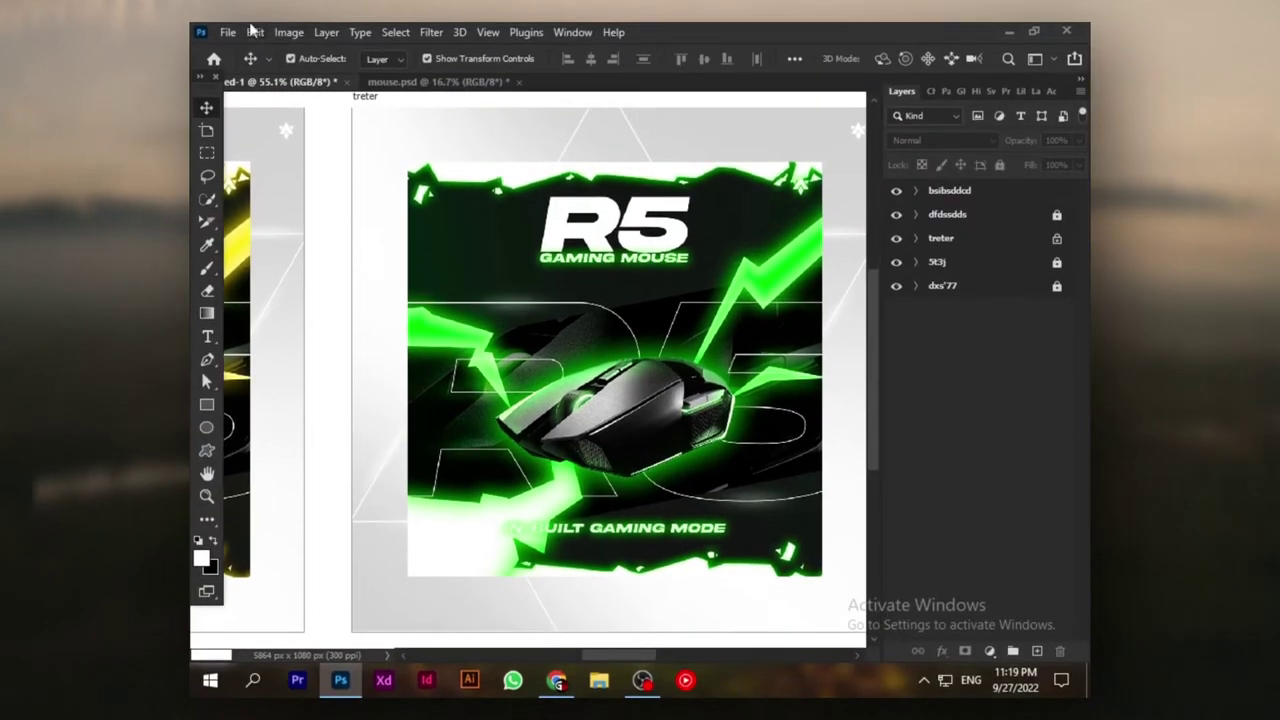
Create a new 1080 x 1080 px document with an artboard via File > New.
left_click(228, 32)
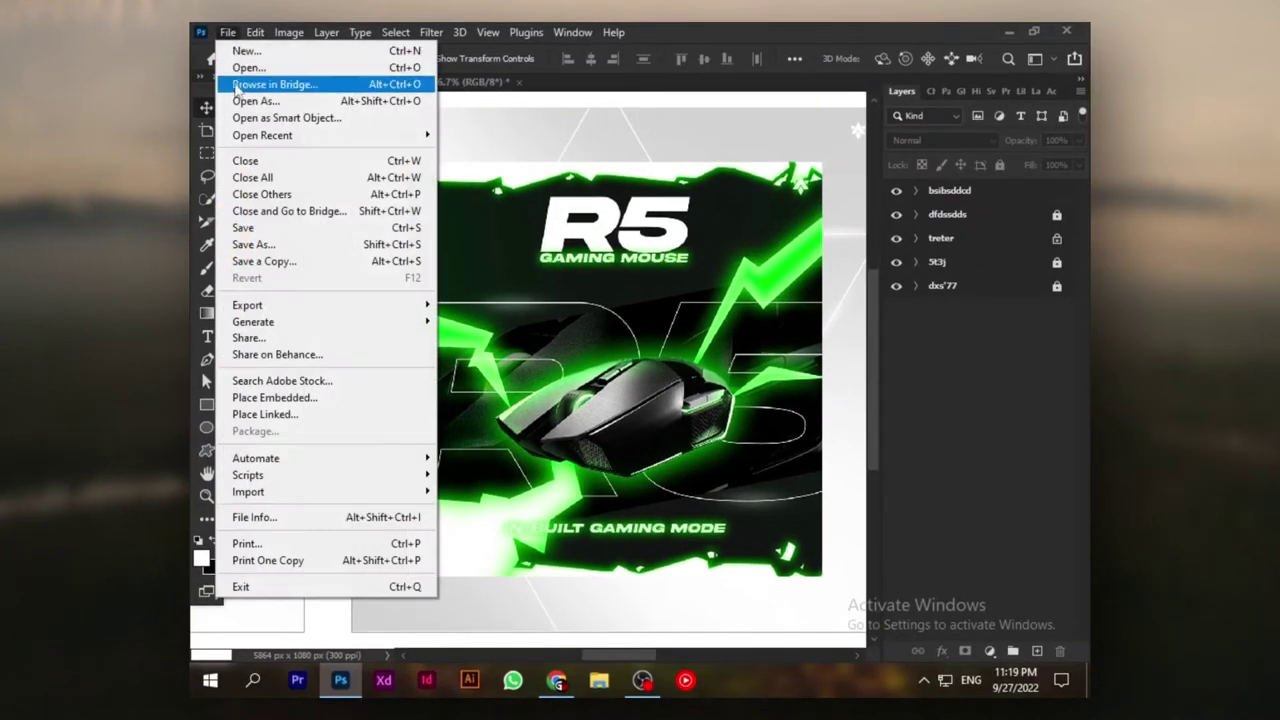
left_click(245, 50)
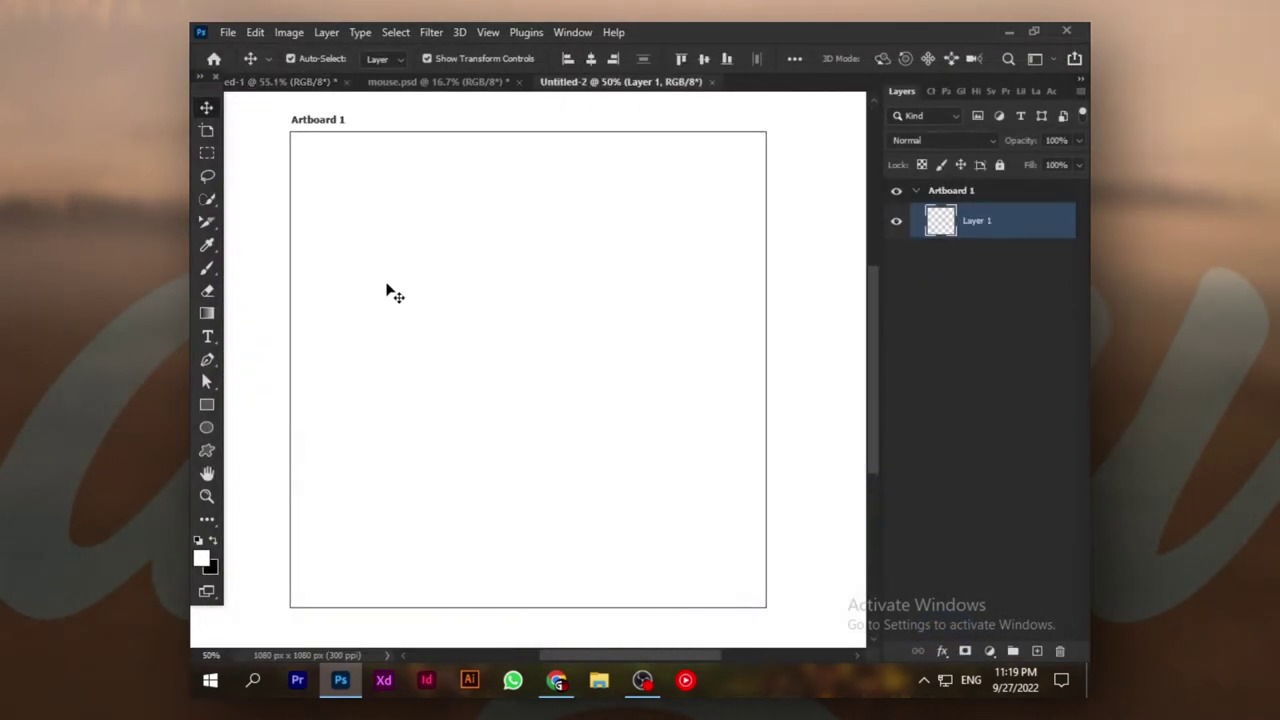
Add a dark grey 2b2b2b Solid Color fill layer and lock its position.
key("f")
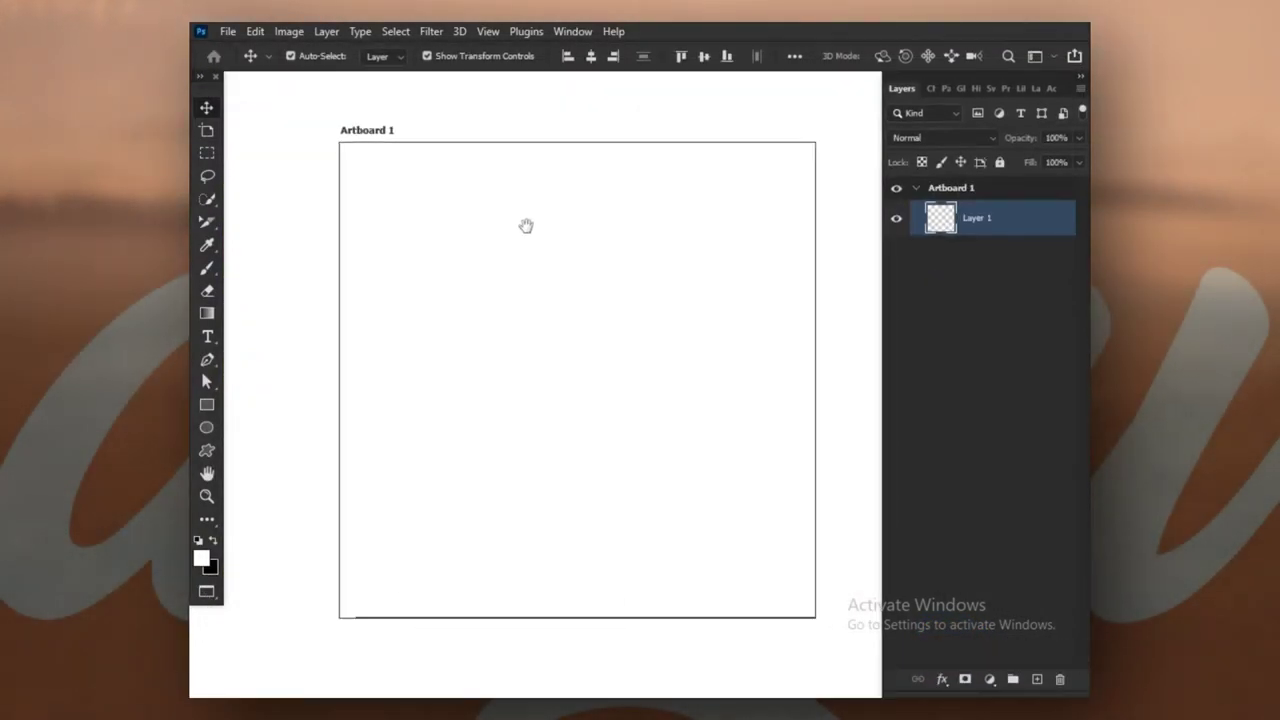
left_click(988, 679)
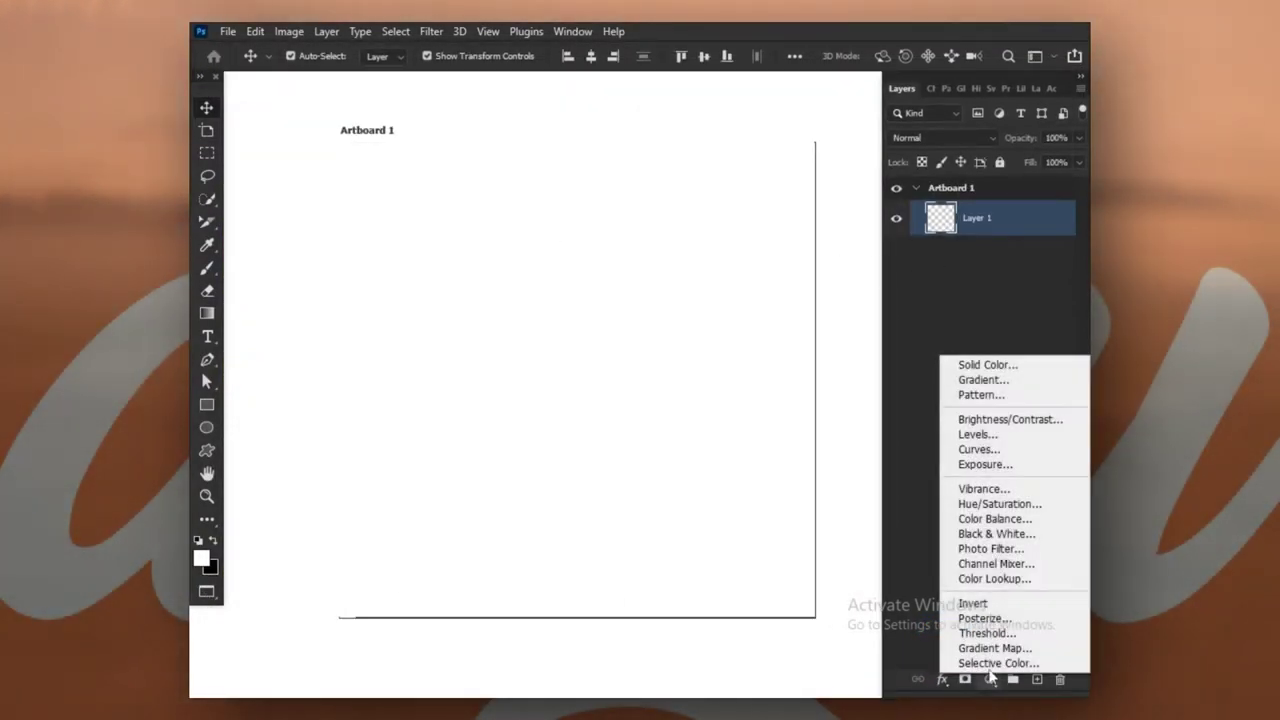
left_click(1006, 366)
left_click_drag(674, 501, 607, 554)
left_click(1055, 348)
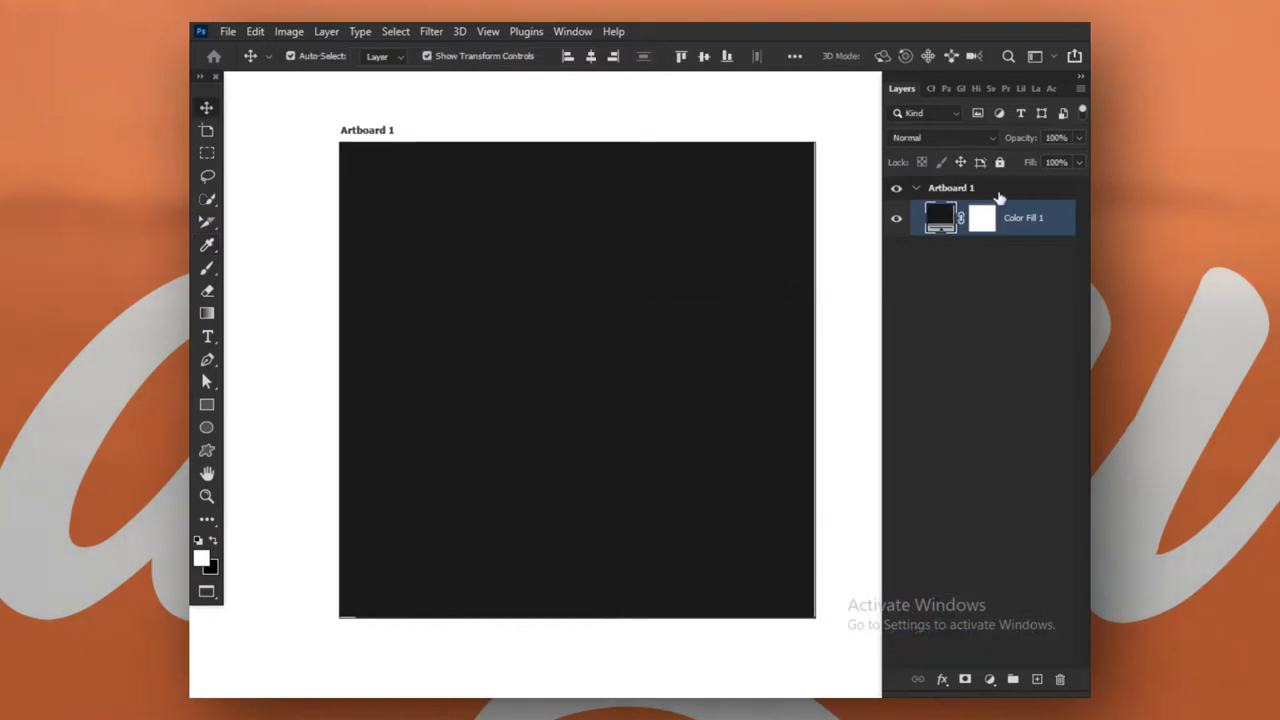
left_click(961, 163)
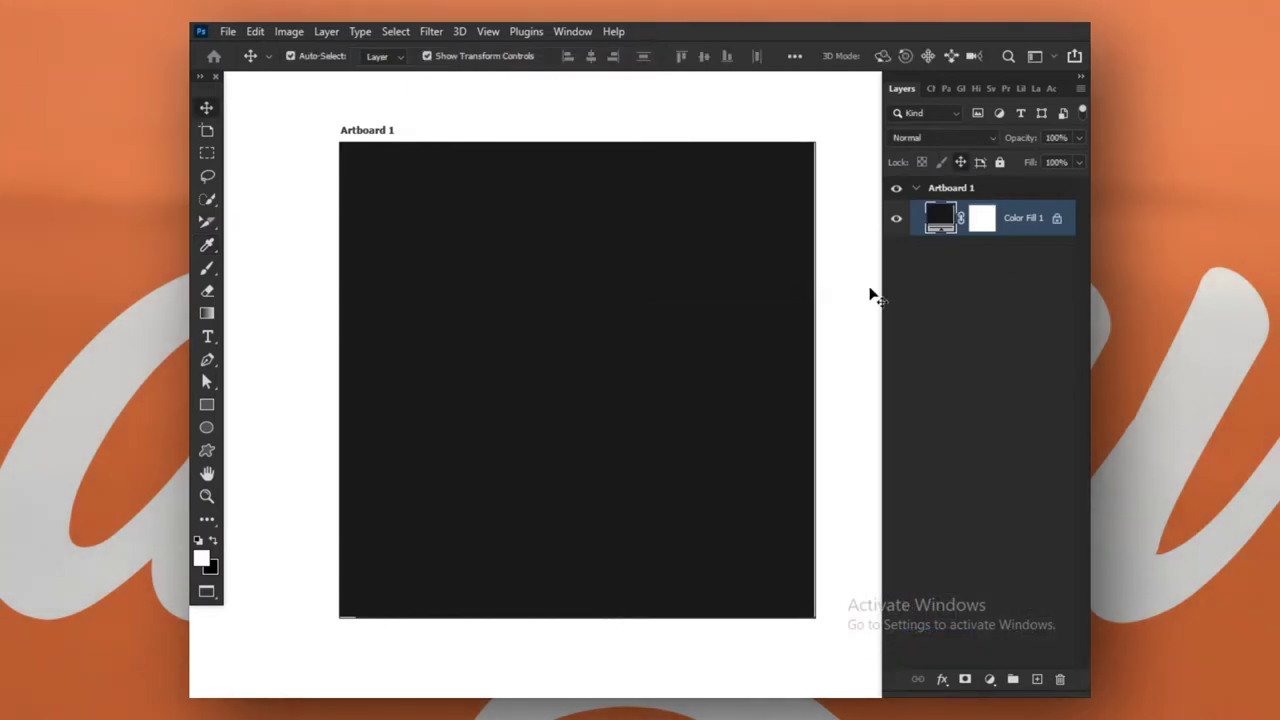
left_click(219, 31)
Place the SeekPng gaming-mouse PNG from Downloads as a linked image.
left_click(314, 416)
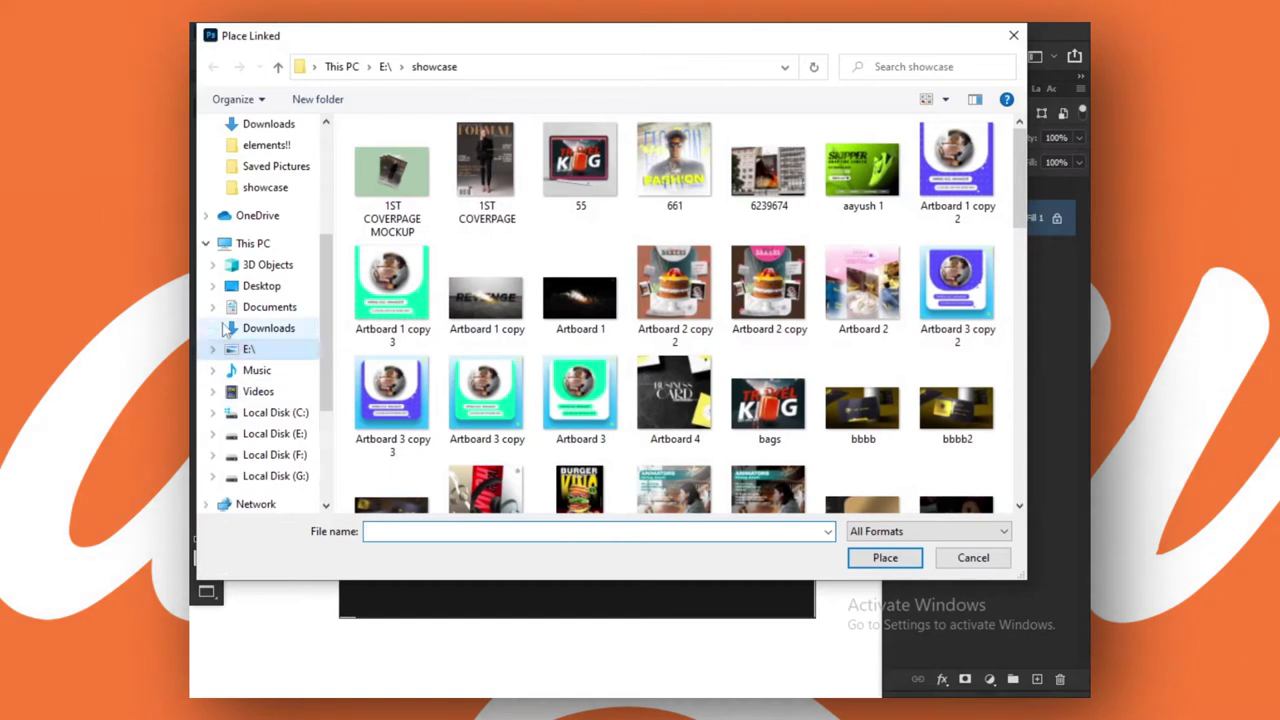
left_click(212, 323)
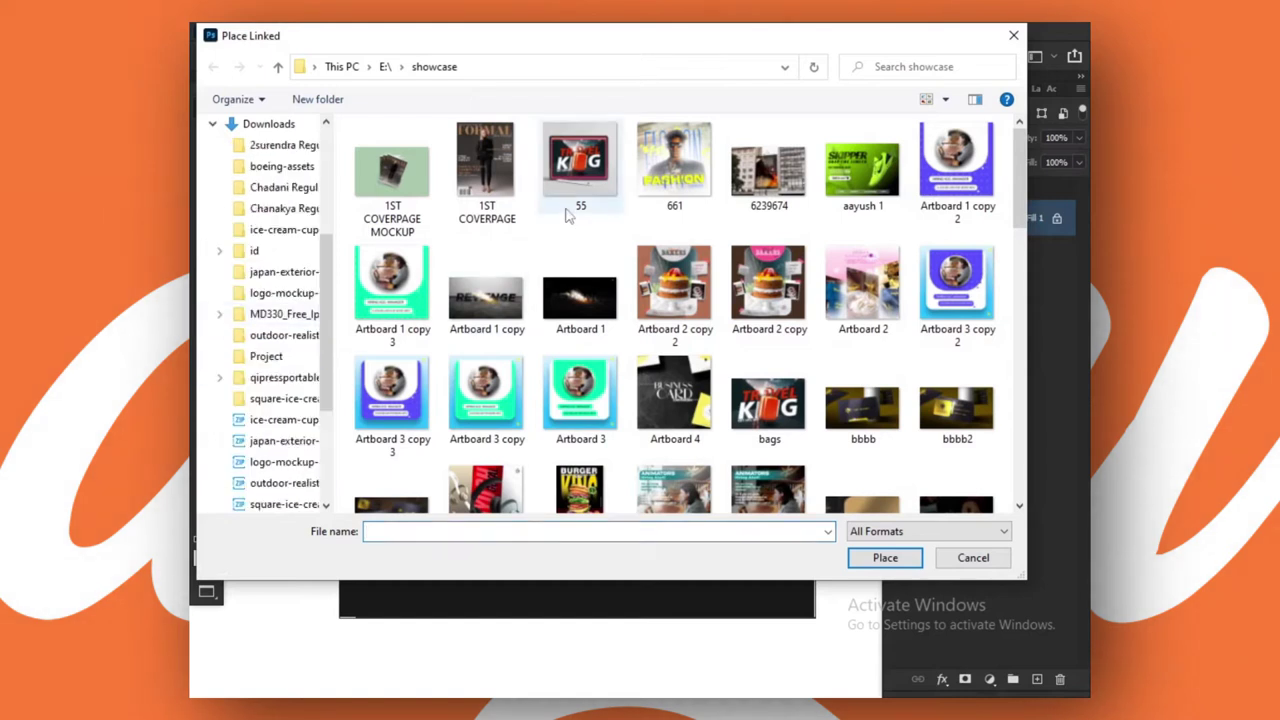
scroll(250, 276, "up", 2)
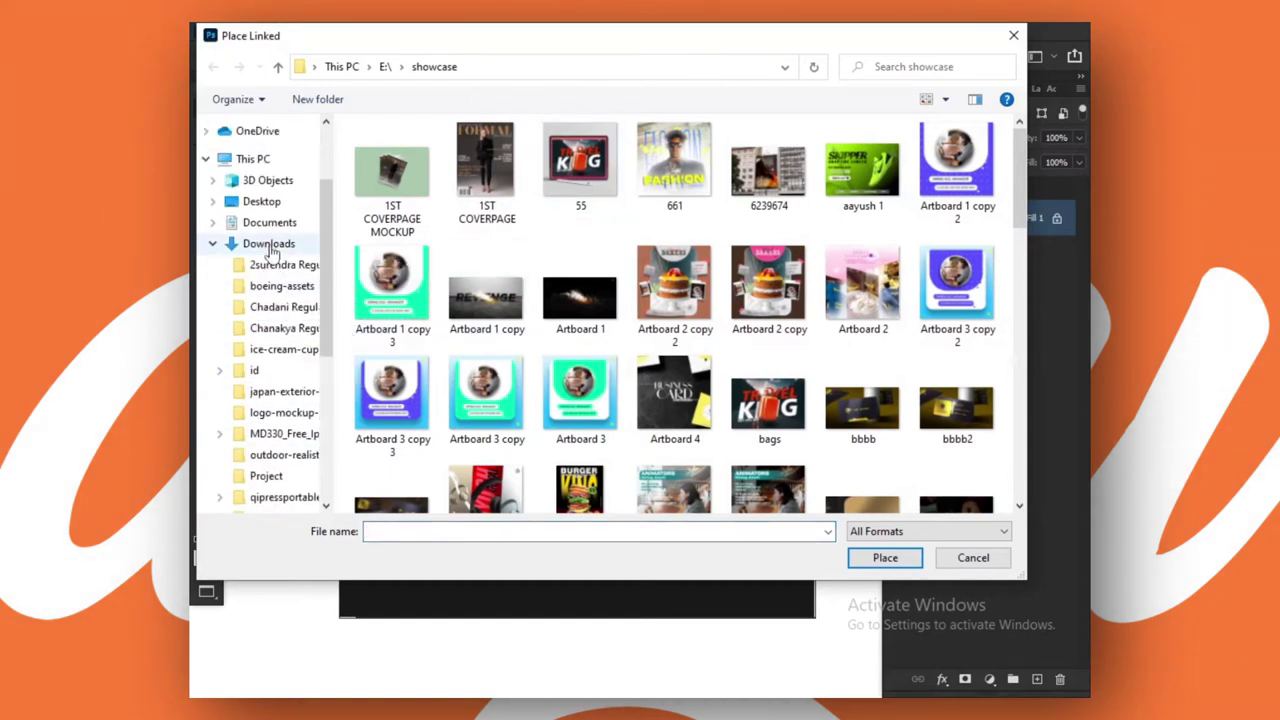
left_click(268, 245)
left_click(381, 190)
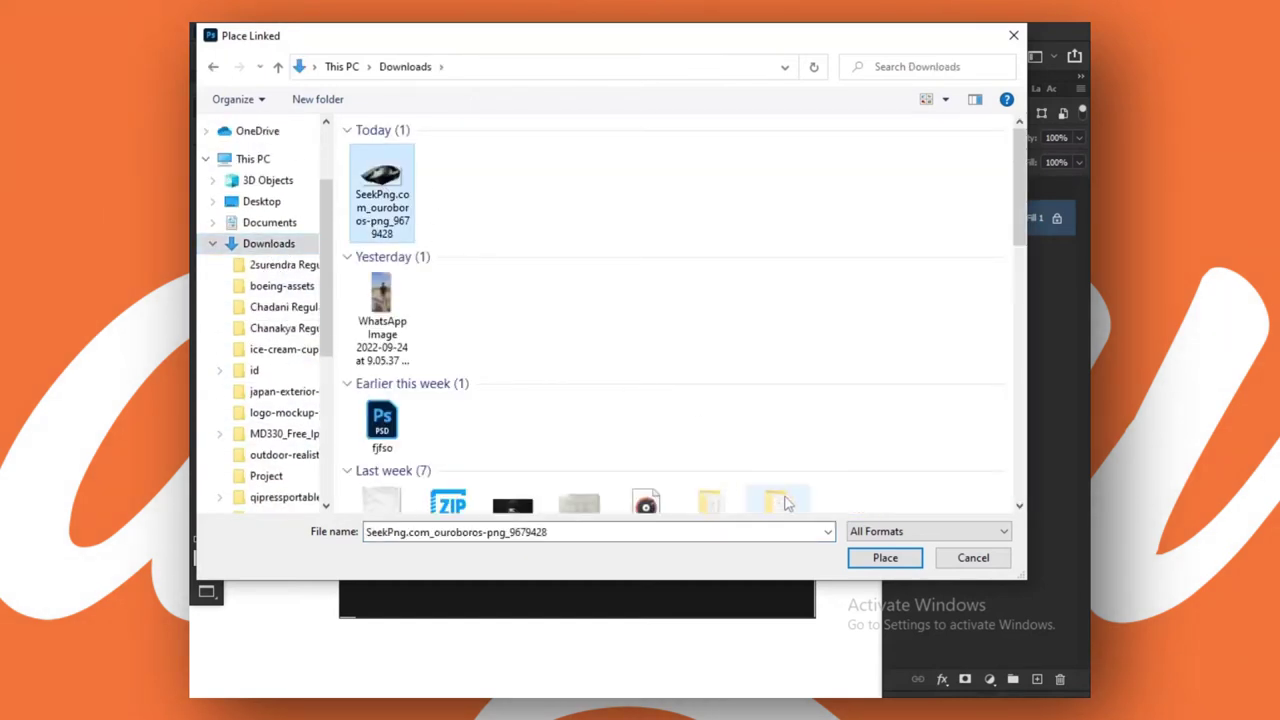
key("Return")
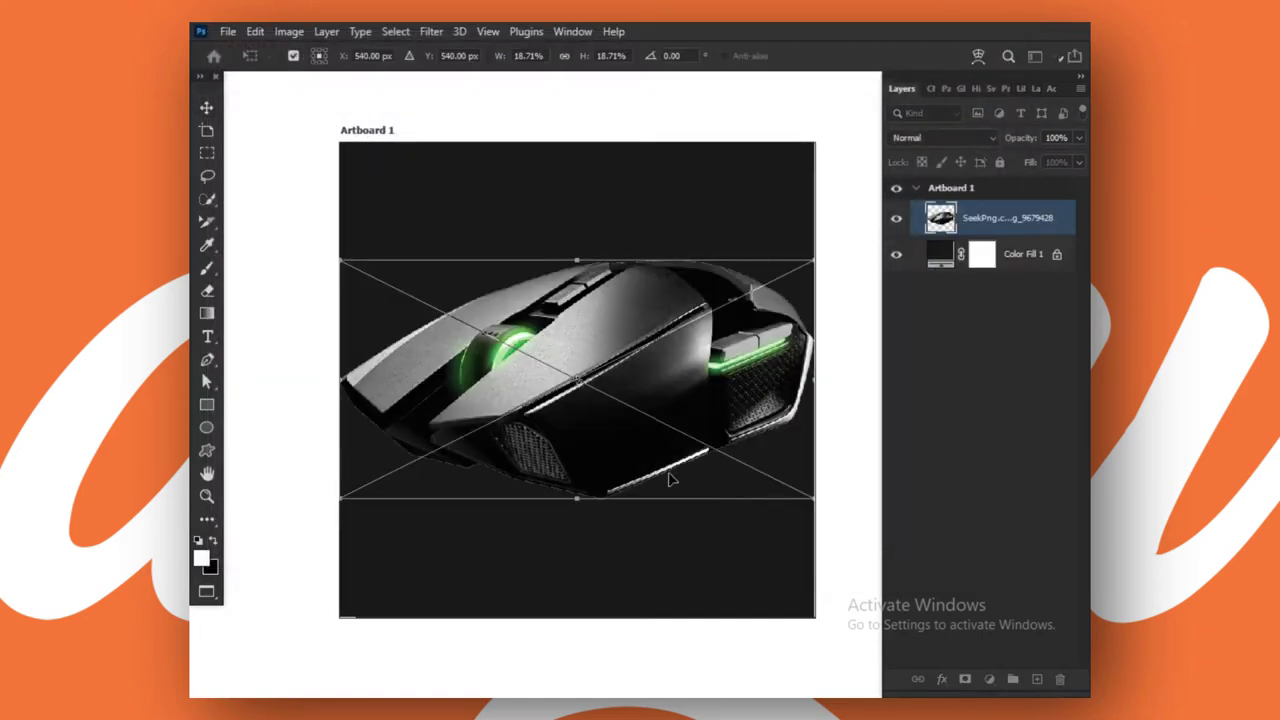
key("Return")
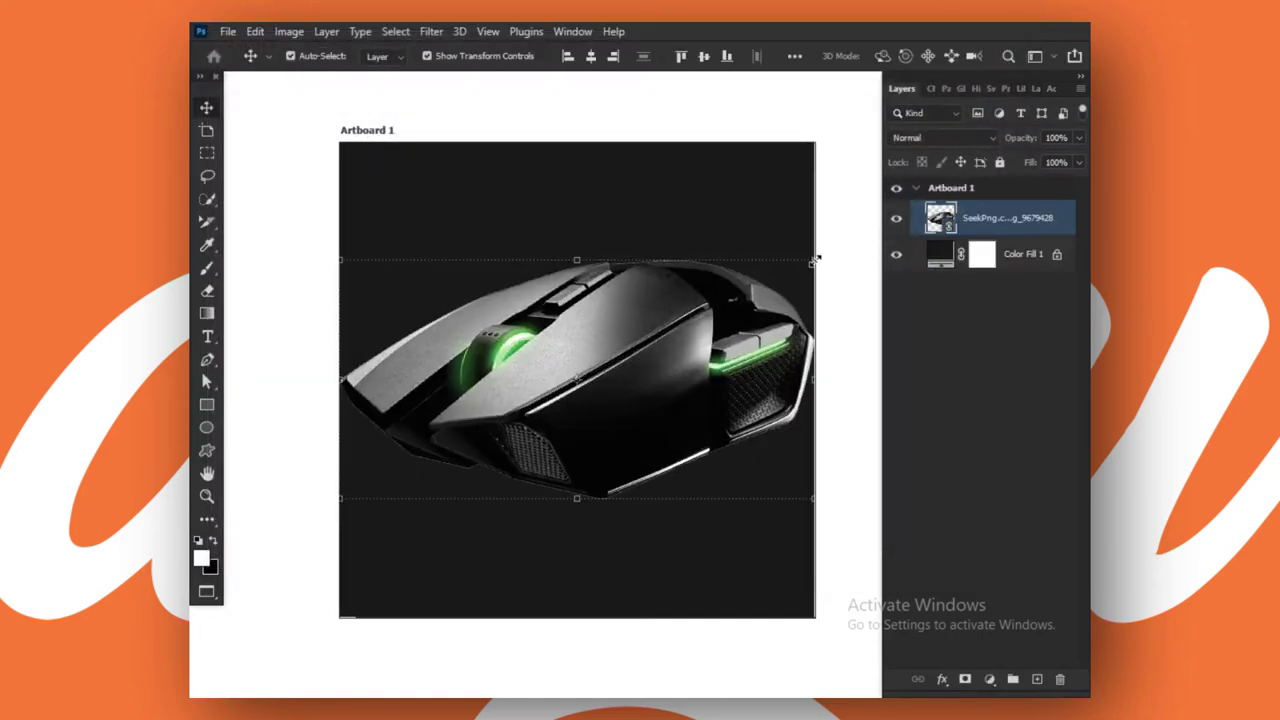
Scale the mouse image down to about 11% near the artboard centre.
left_click_drag(815, 259, 642, 347)
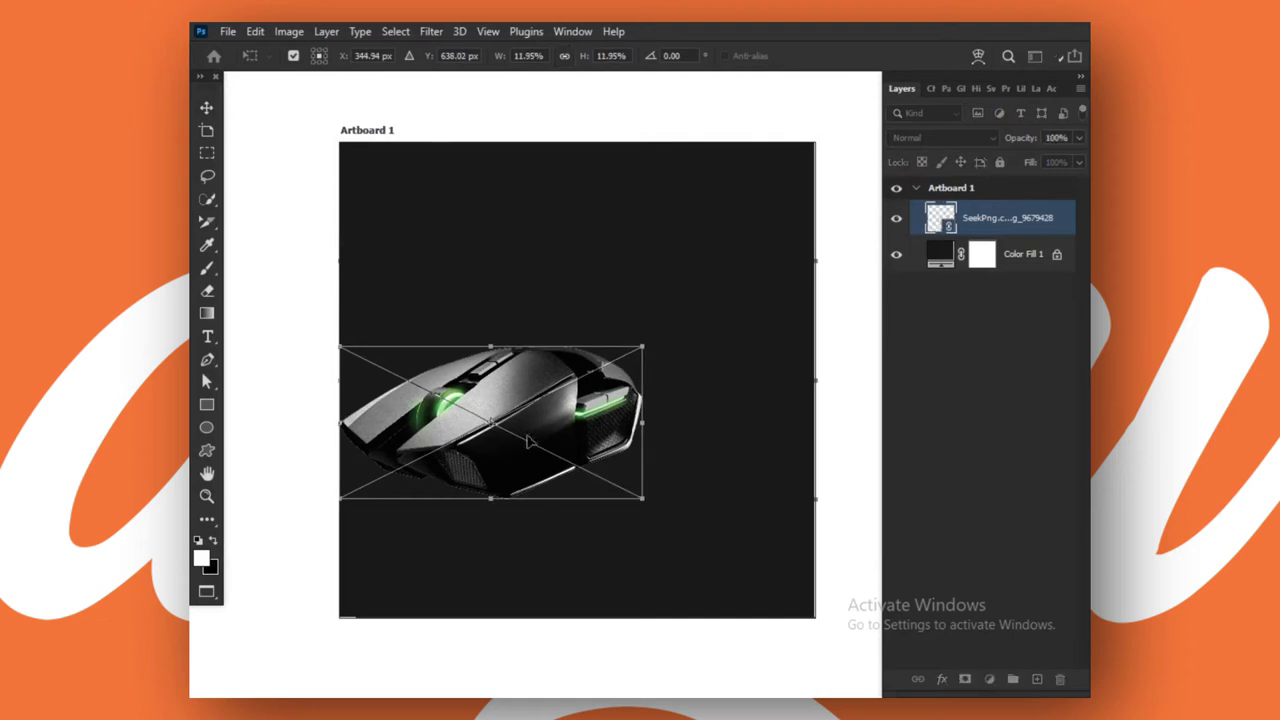
left_click_drag(589, 395, 663, 397)
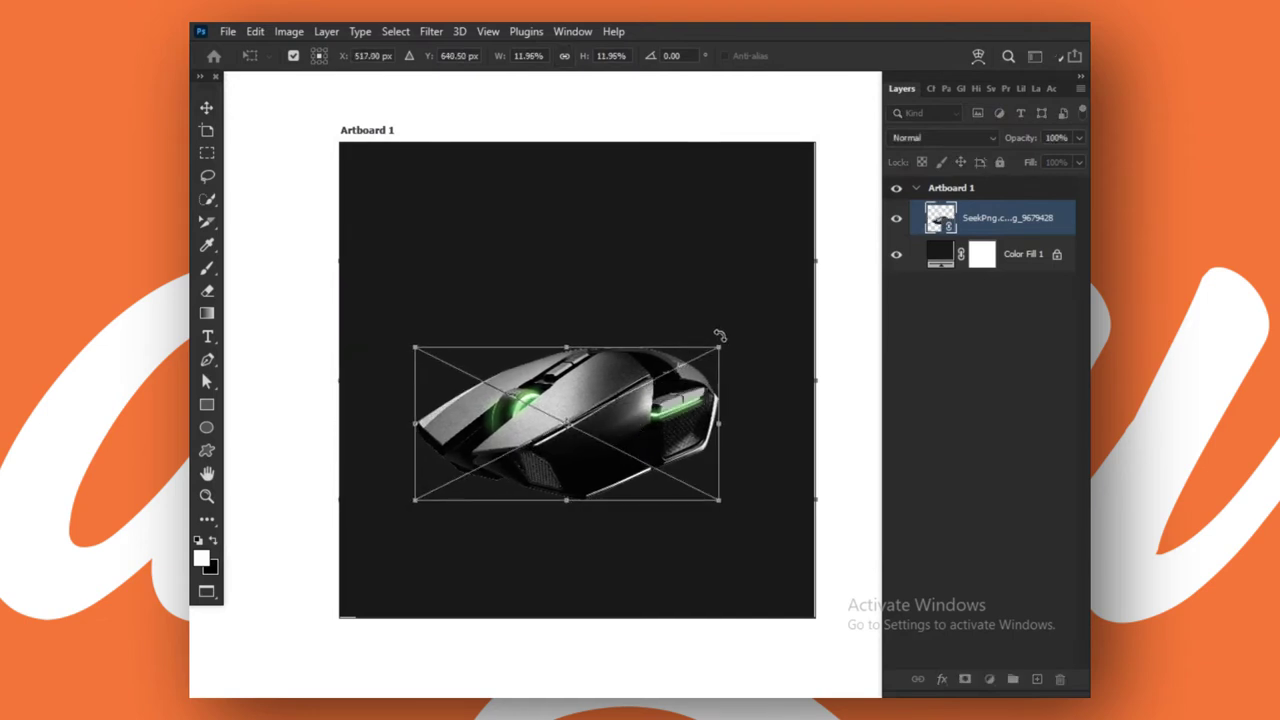
left_click_drag(719, 343, 698, 352)
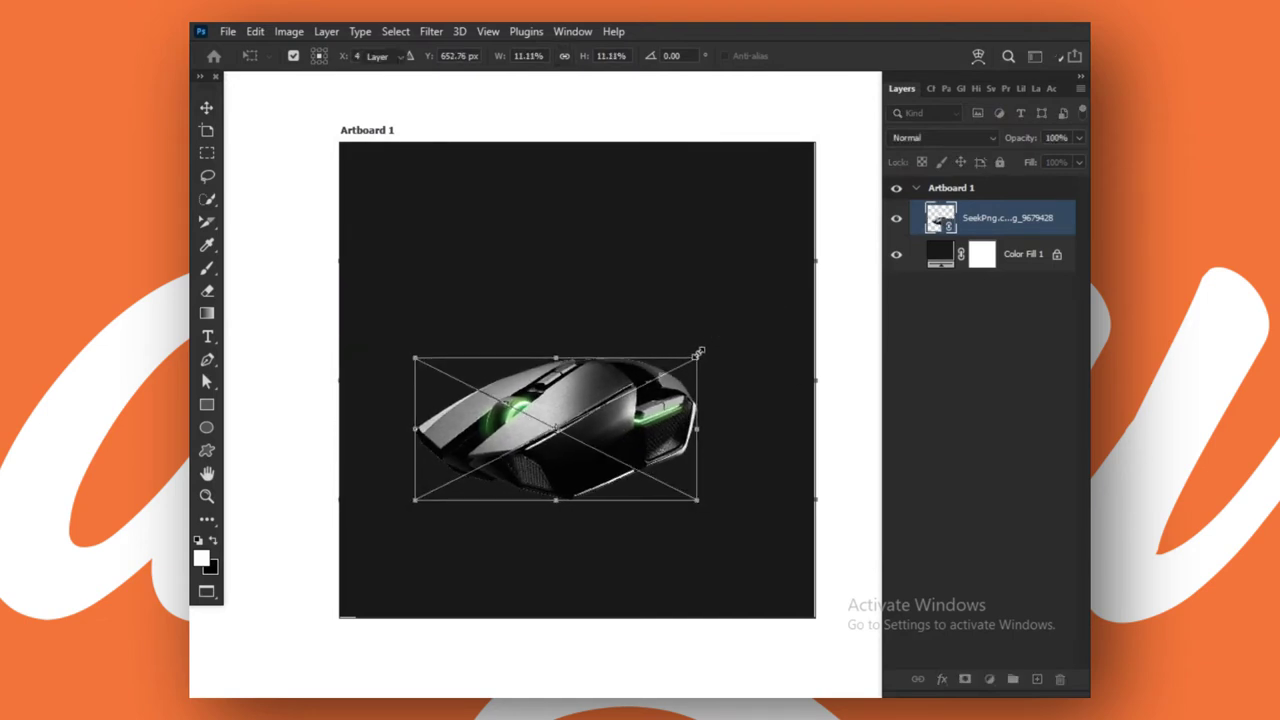
key("Return")
Centre the mouse image horizontally on the artboard and lock its position.
key("ctrl+a")
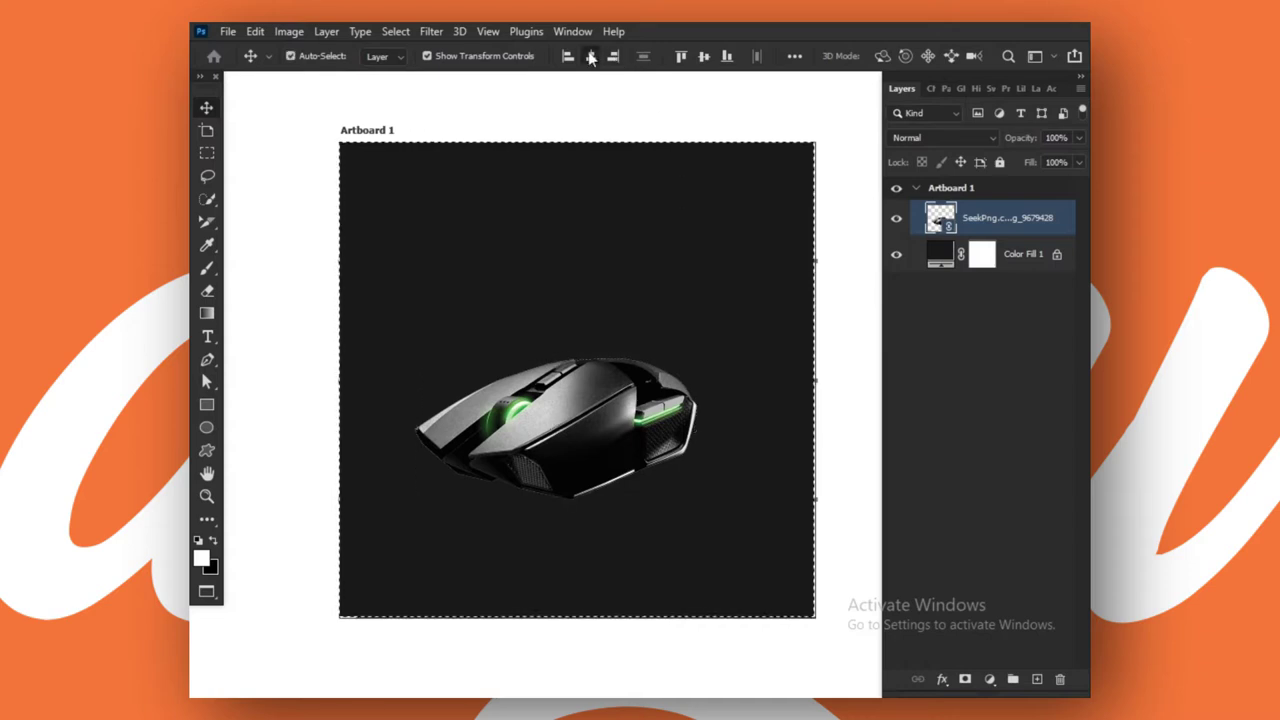
left_click(591, 56)
key("ctrl+d")
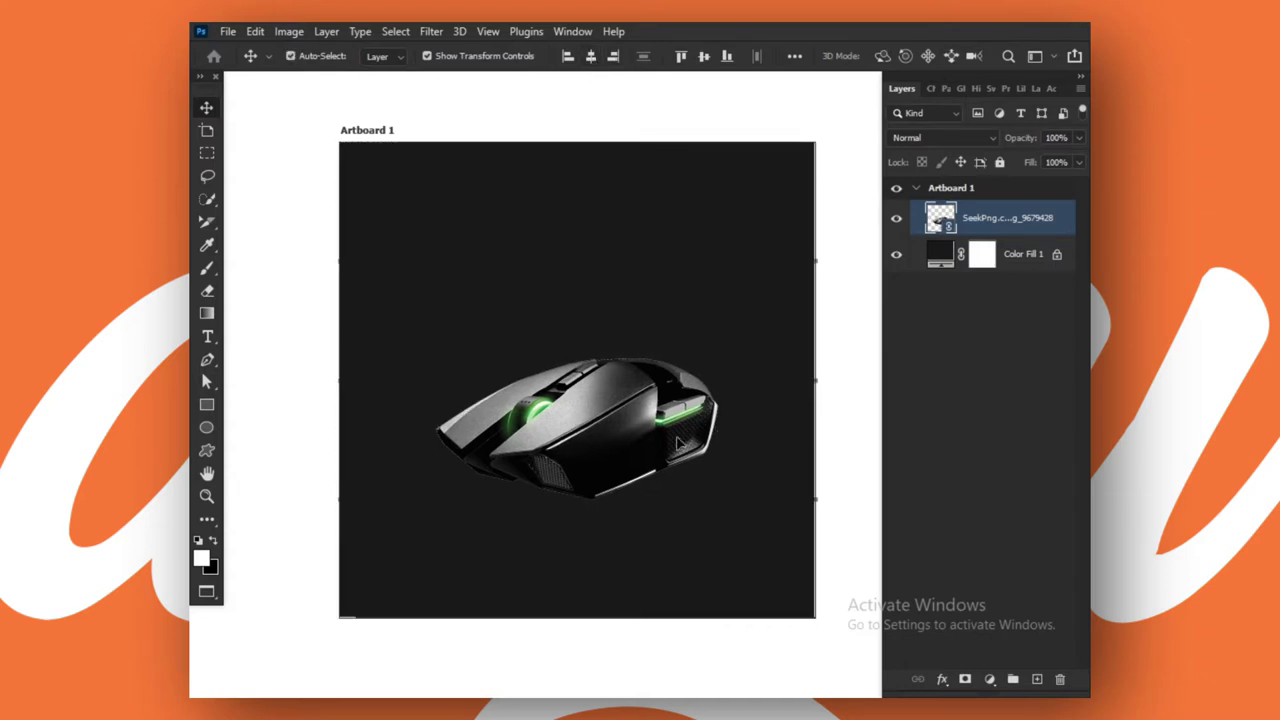
left_click(642, 443)
scroll(603, 383, "up", 1)
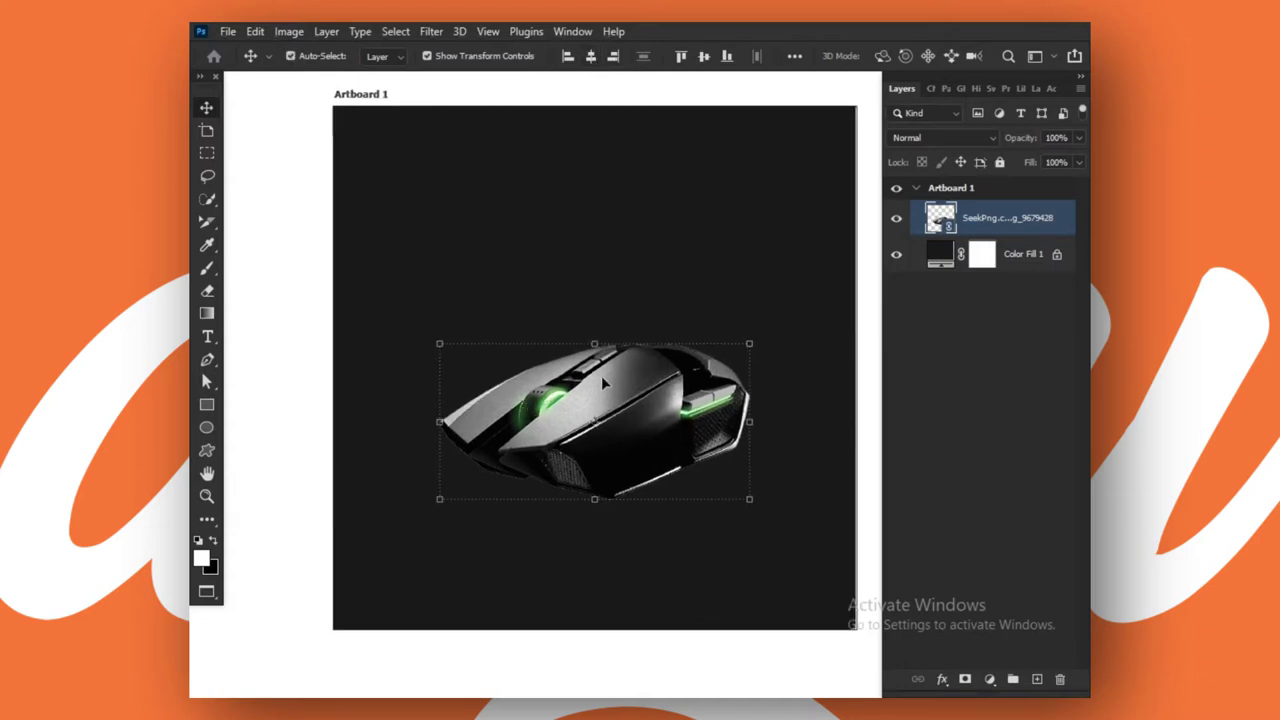
left_click(960, 163)
Add a new layer and draw a wide black rectangle across the artboard's middle.
left_click(1028, 258)
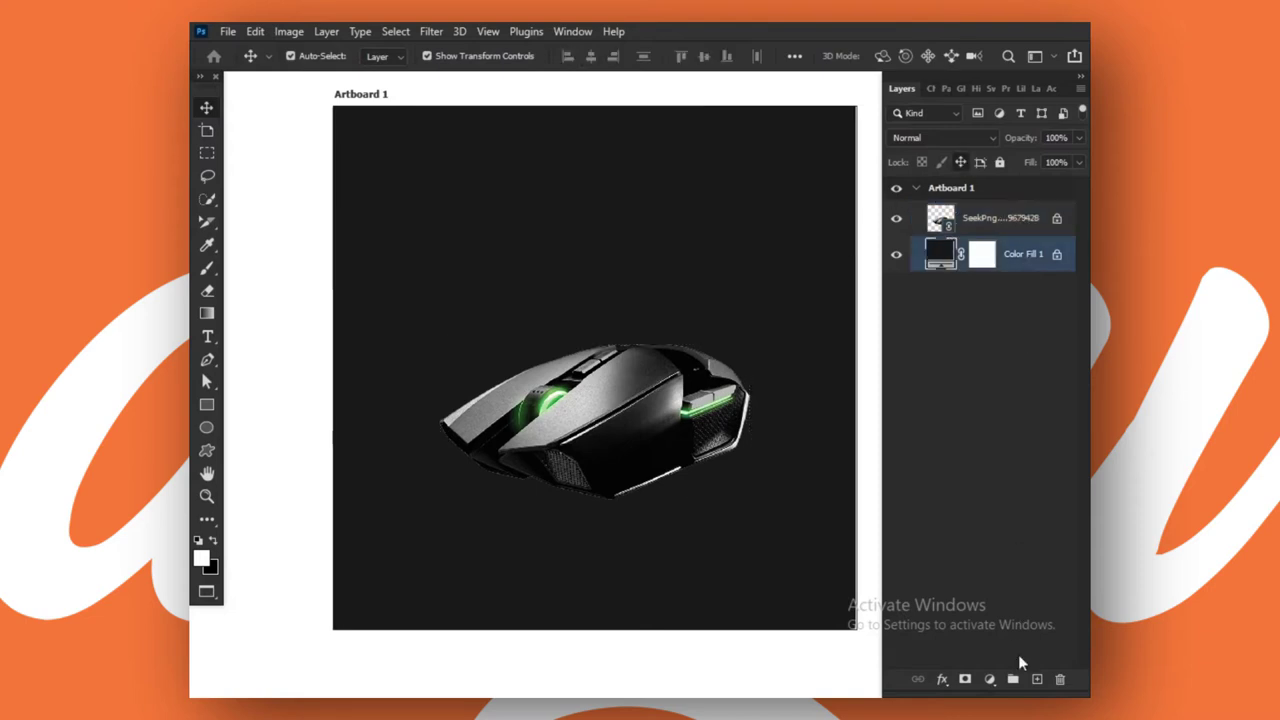
left_click(1037, 679)
scroll(640, 586, "down", 1)
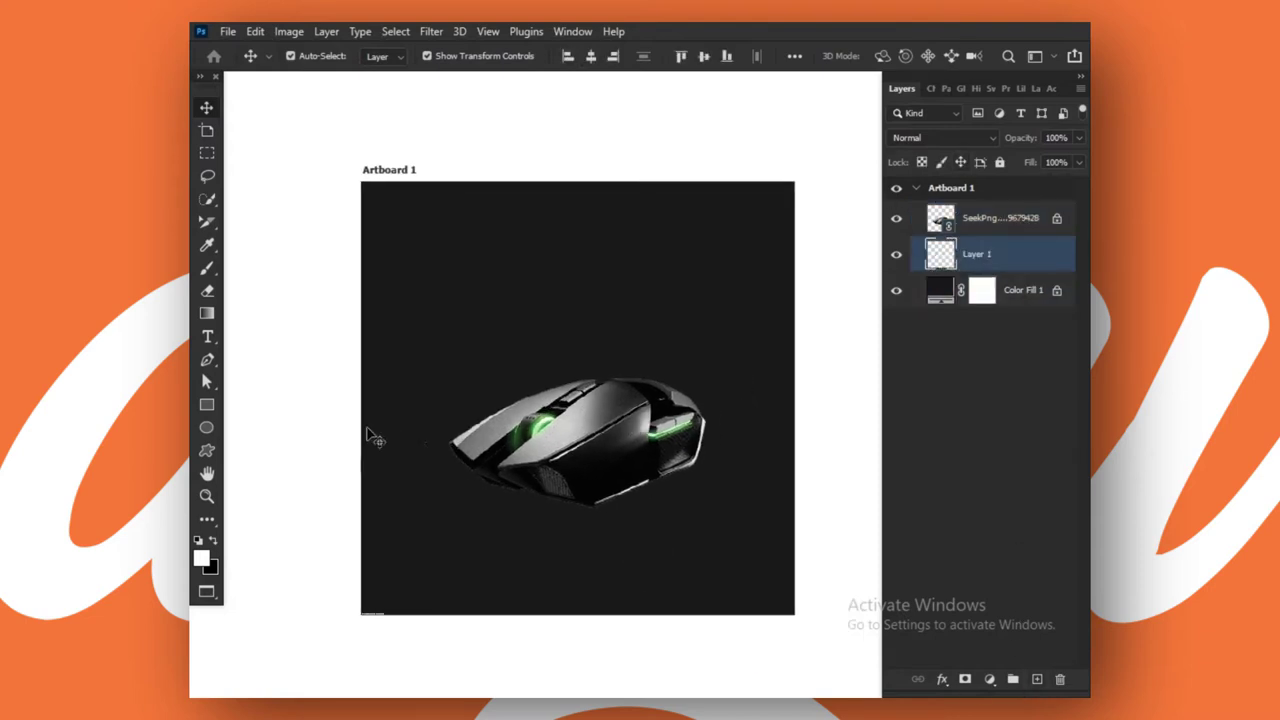
left_click(205, 406)
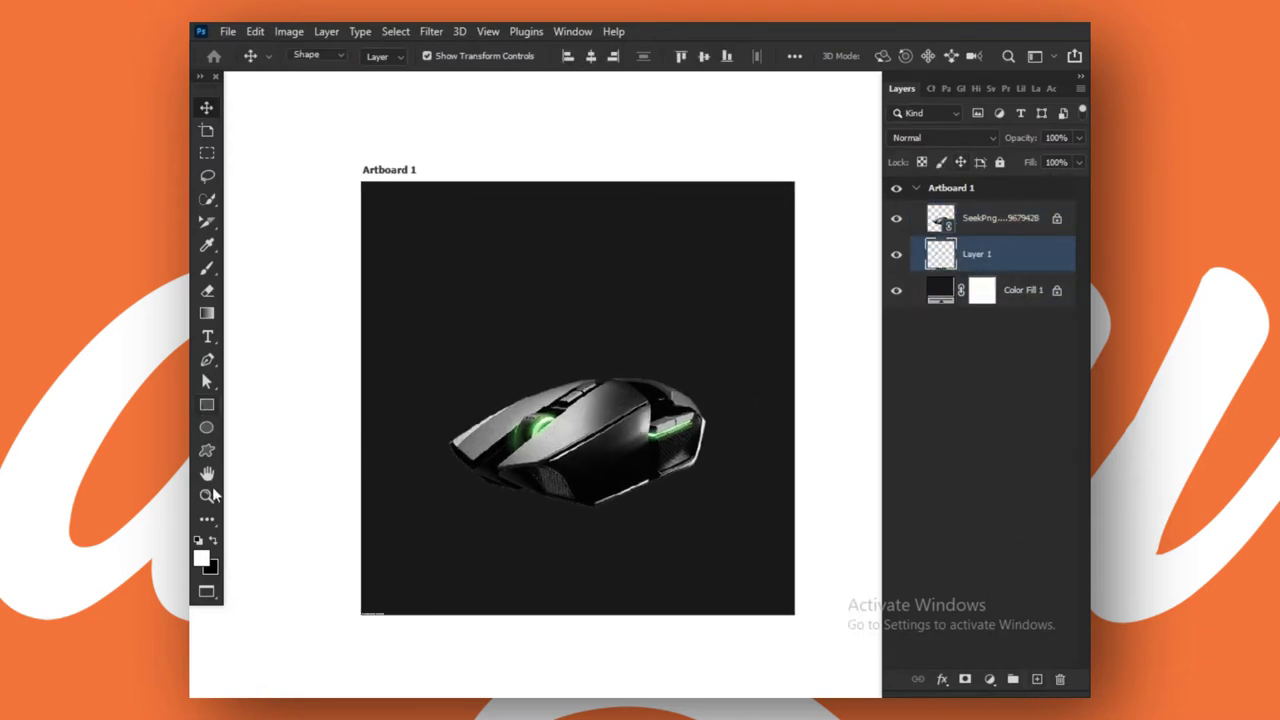
left_click(214, 541)
left_click_drag(325, 339, 864, 524)
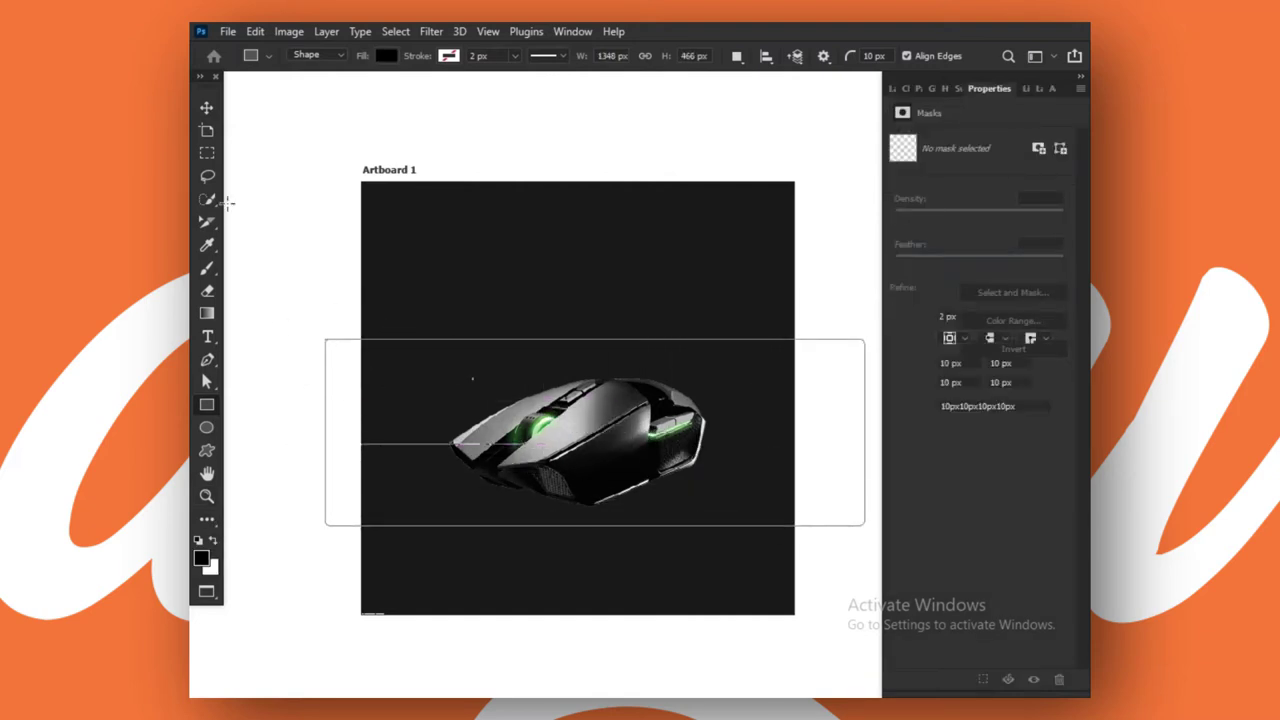
key("v")
Rotate the rectangle about -8.5° and shift it slightly right.
scroll(281, 215, "down", 1)
scroll(281, 215, "up", 1)
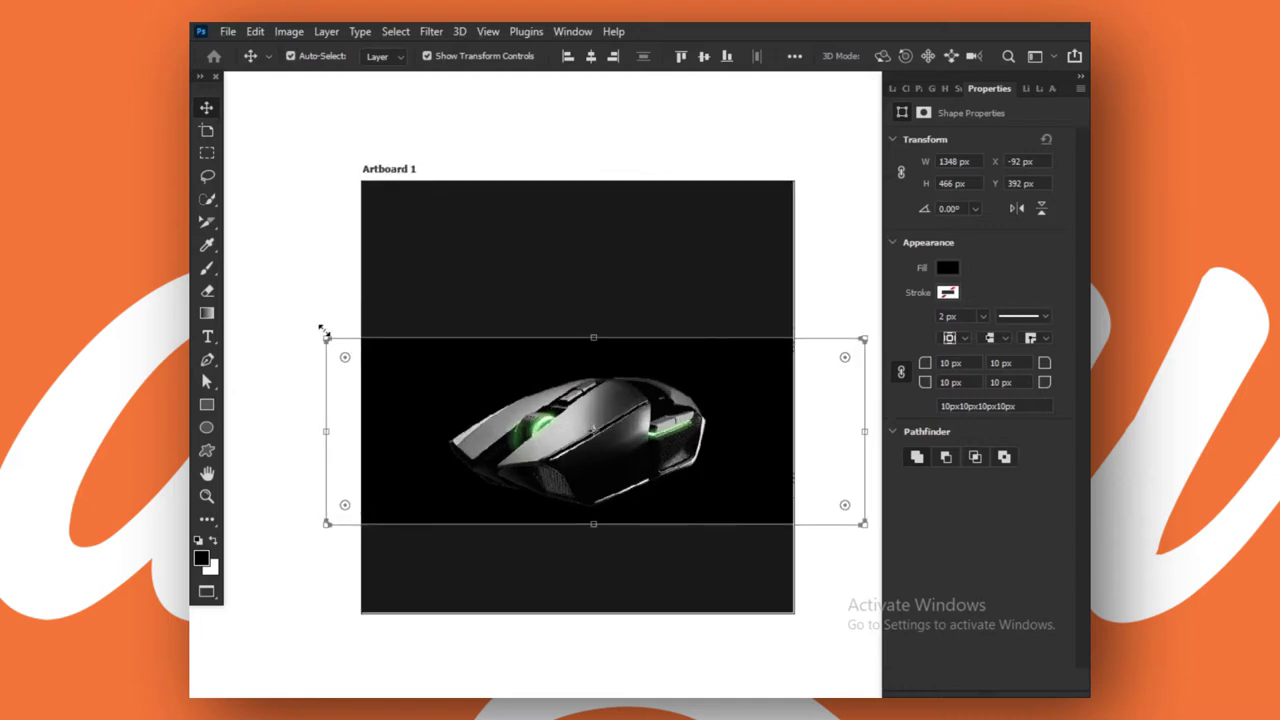
left_click_drag(317, 325, 300, 363)
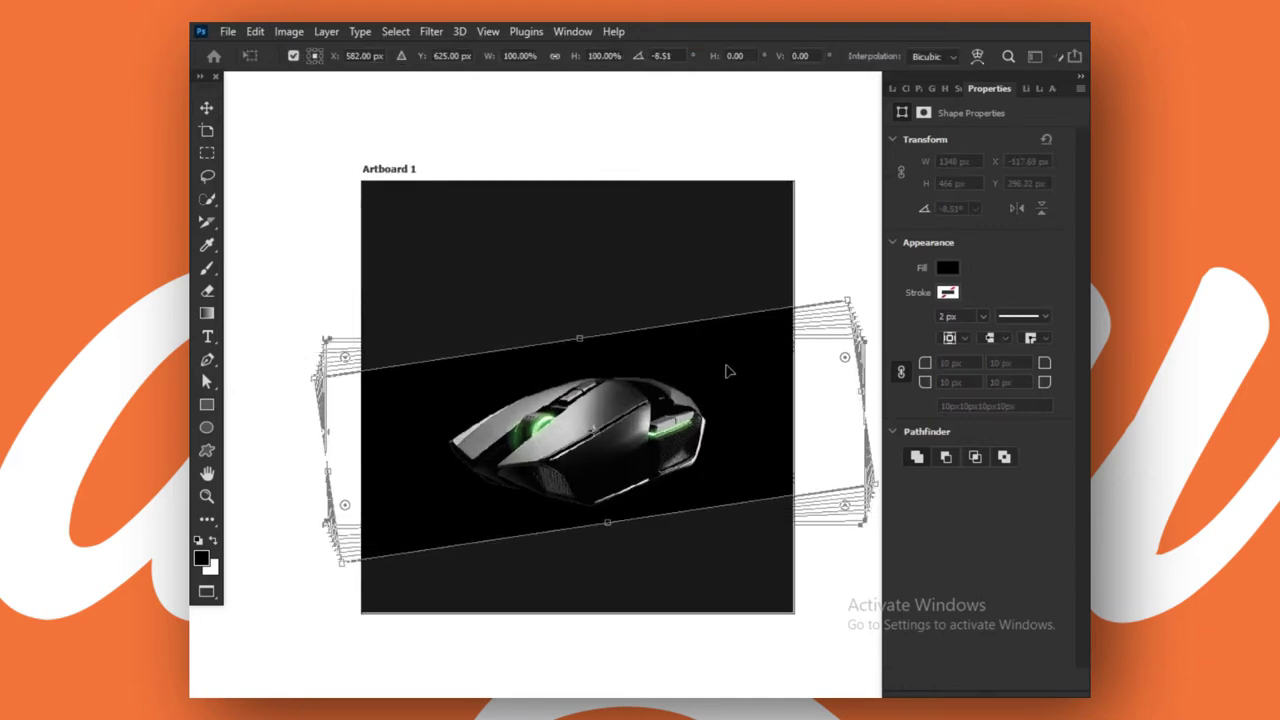
left_click_drag(720, 373, 741, 375)
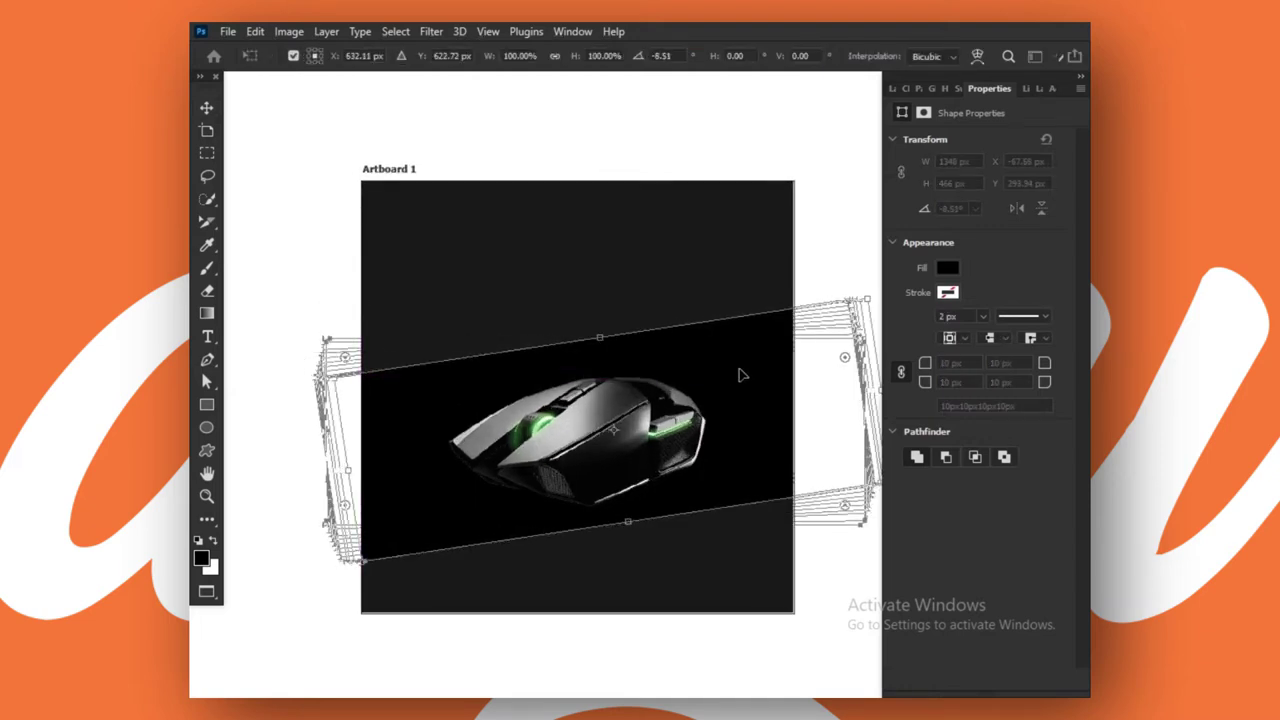
key("Return")
Fit the artboard in view and reselect the mouse image layer.
key("shift+v")
key("ctrl+0")
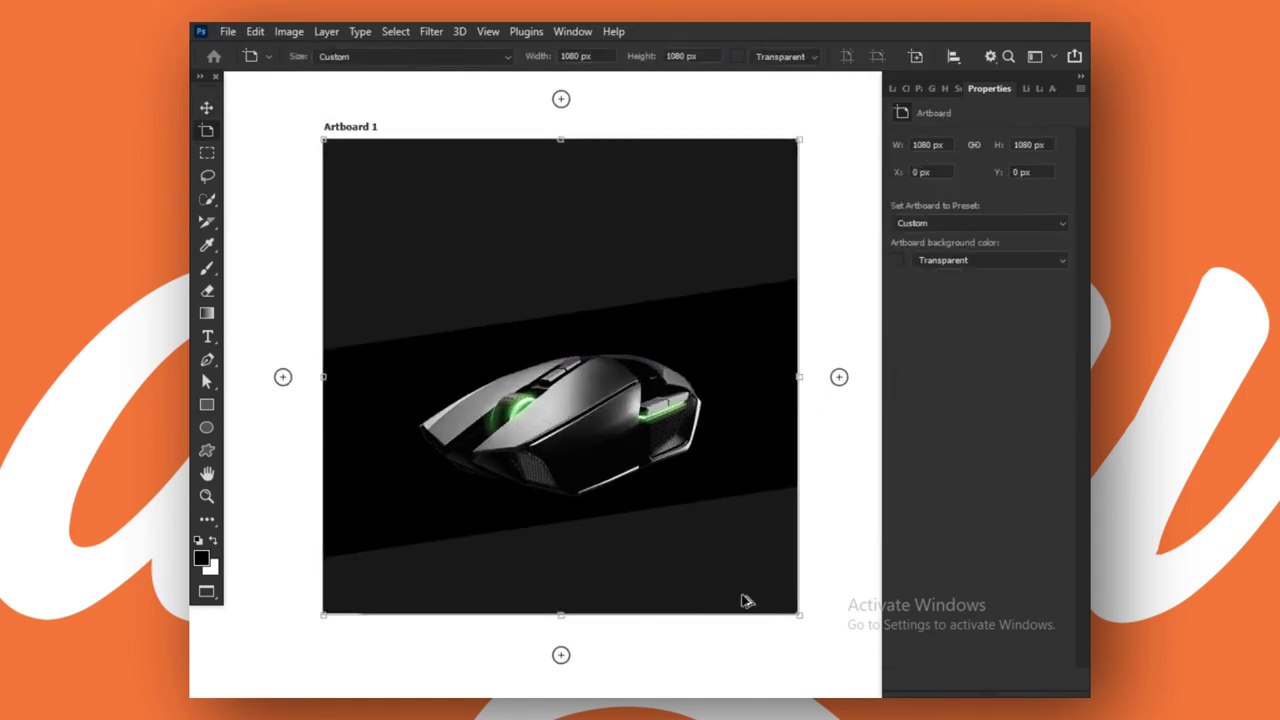
key("v")
key("ctrl+minus")
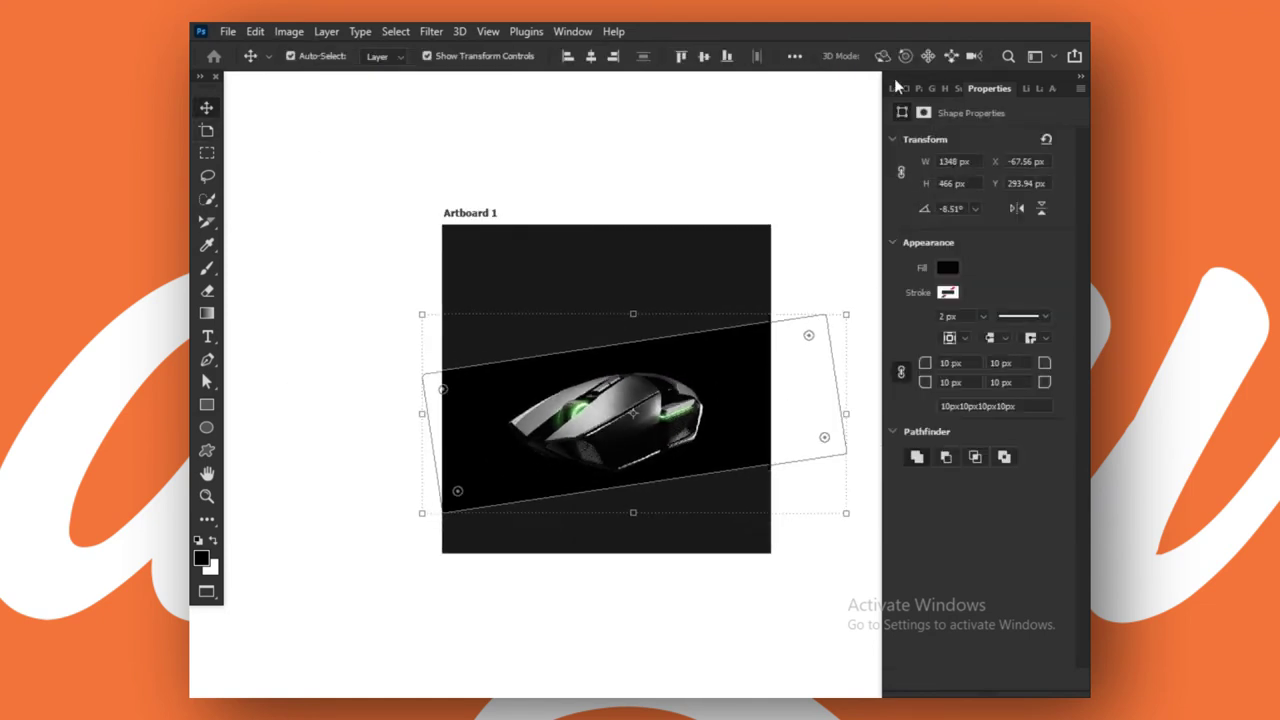
left_click(901, 88)
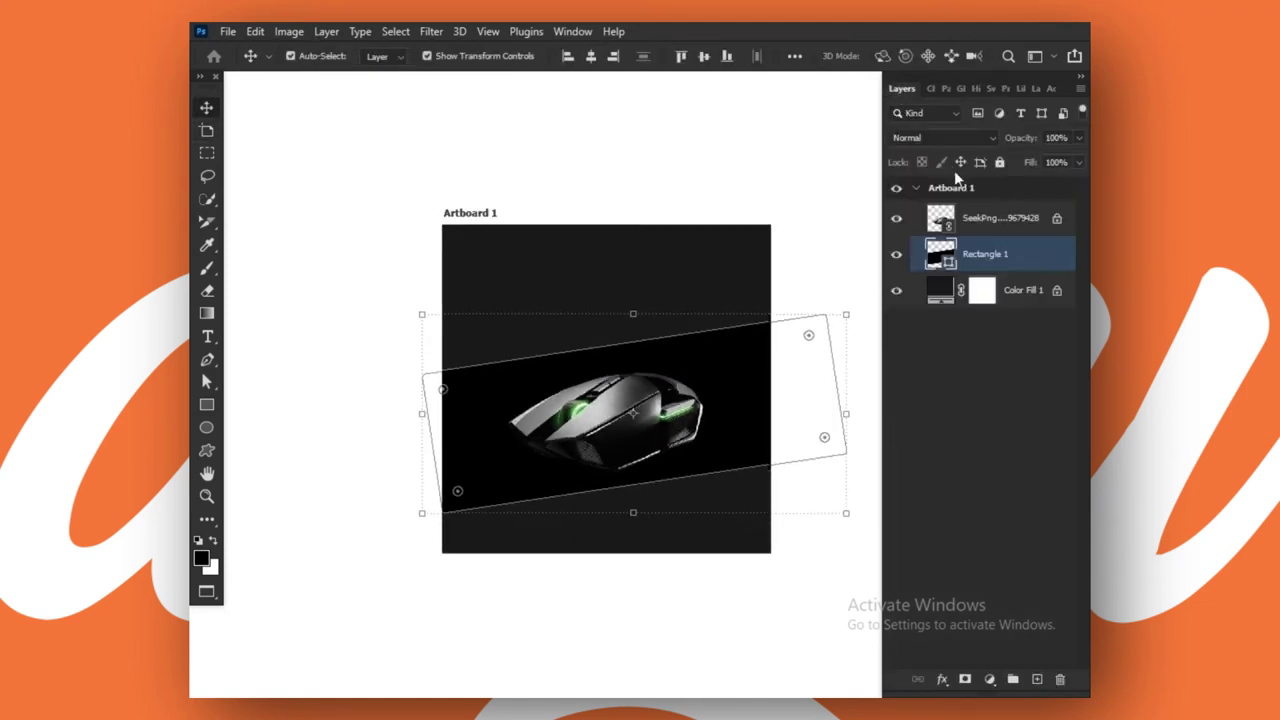
left_click(1010, 232)
Duplicate the mouse image layer and move the copy below the original.
key("ctrl+j")
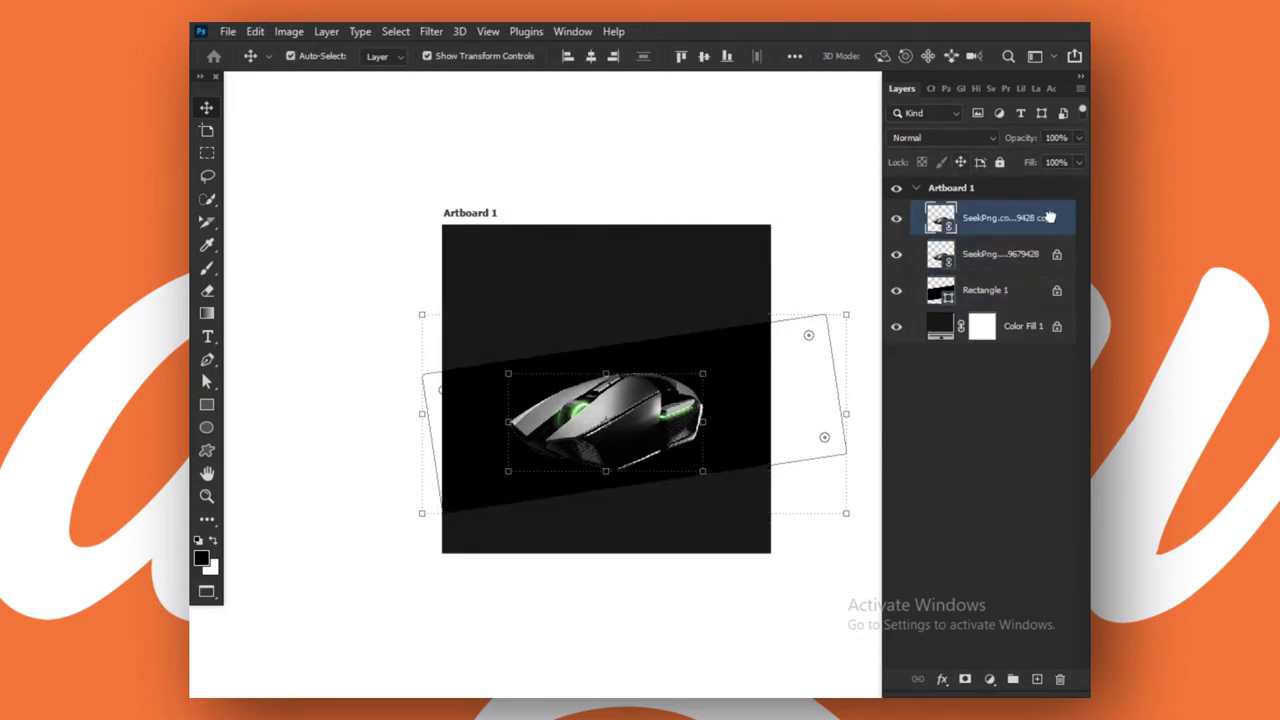
left_click_drag(1048, 217, 1046, 264)
scroll(791, 331, "up", 3)
scroll(687, 321, "up", 1)
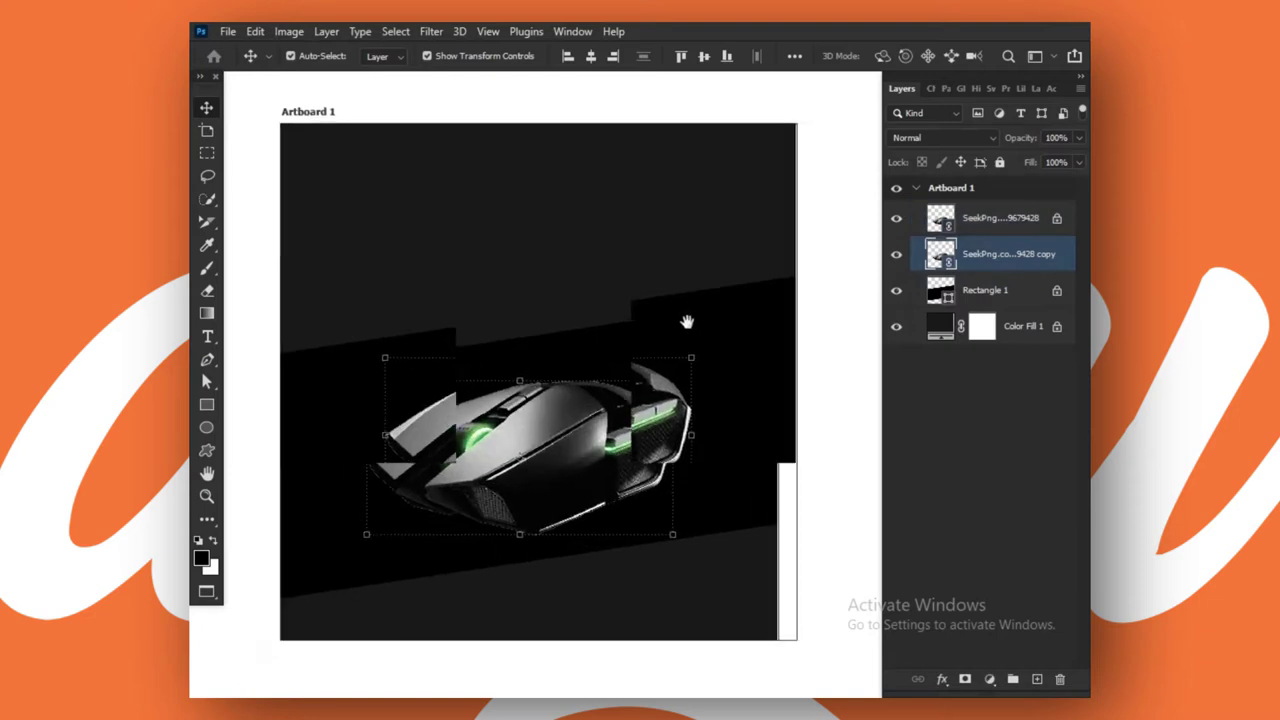
scroll(687, 321, "down", 2)
Enlarge the mouse copy and clip it into Rectangle 1.
left_click_drag(512, 335, 384, 270)
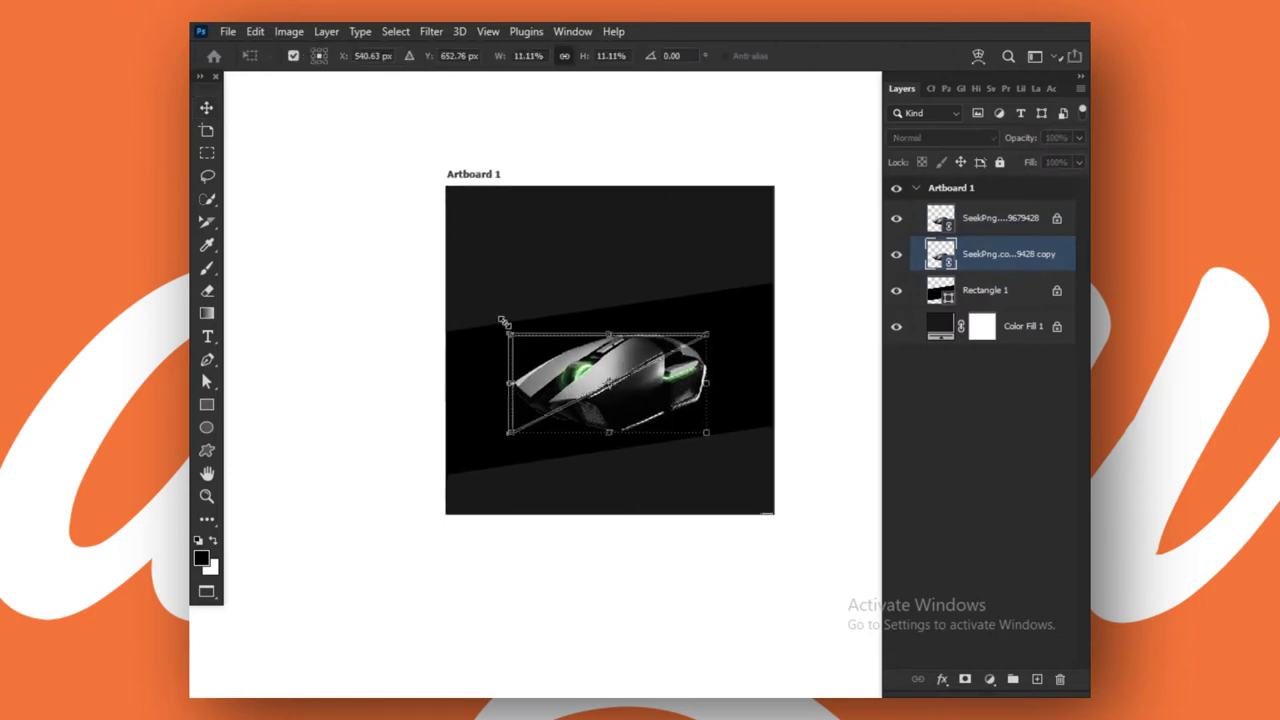
mouse_move(706, 434)
left_mouse_down()
mouse_move(848, 494)
mouse_move(816, 490)
left_mouse_up()
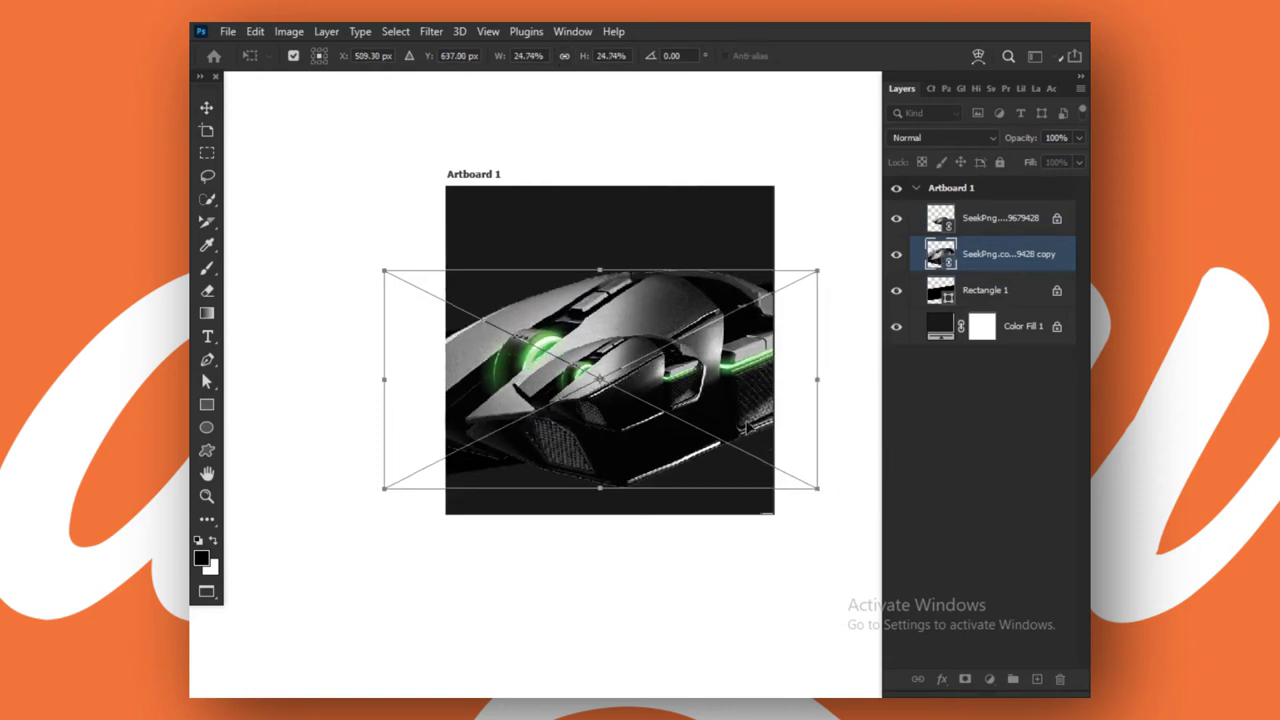
left_click_drag(746, 422, 733, 427)
key("Return")
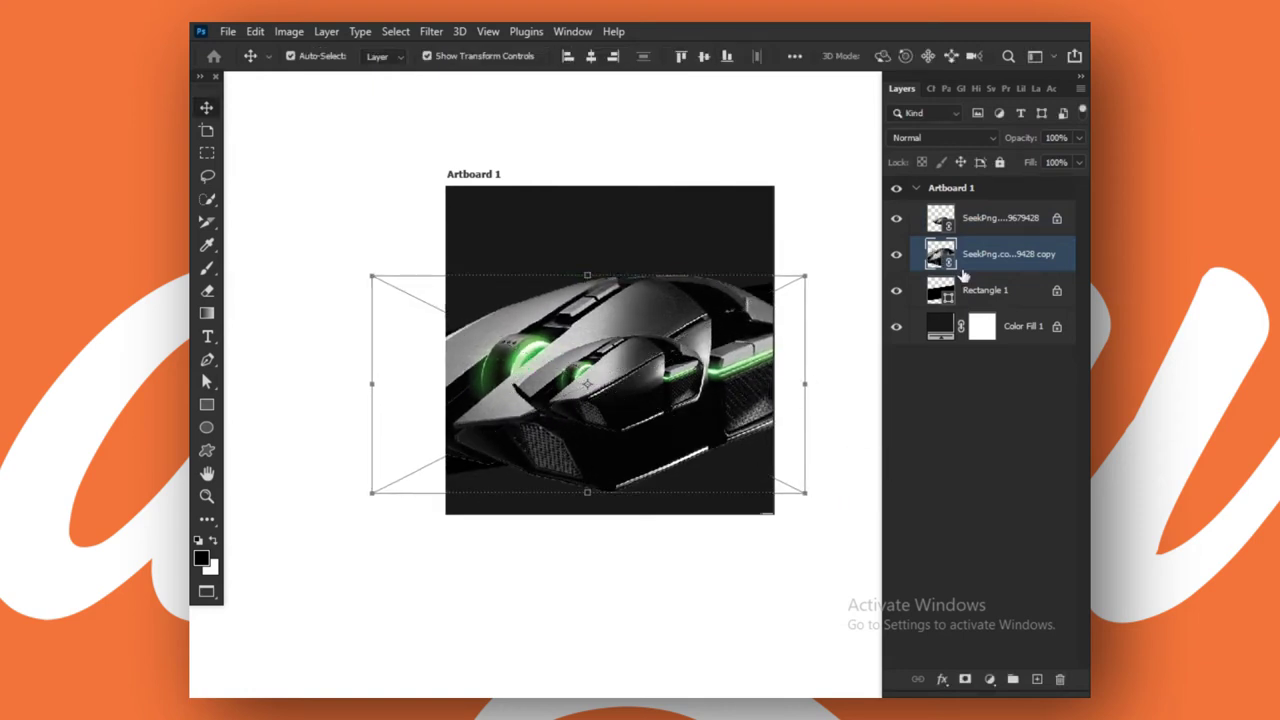
left_click(948, 274, "alt")
key("ctrl+plus")
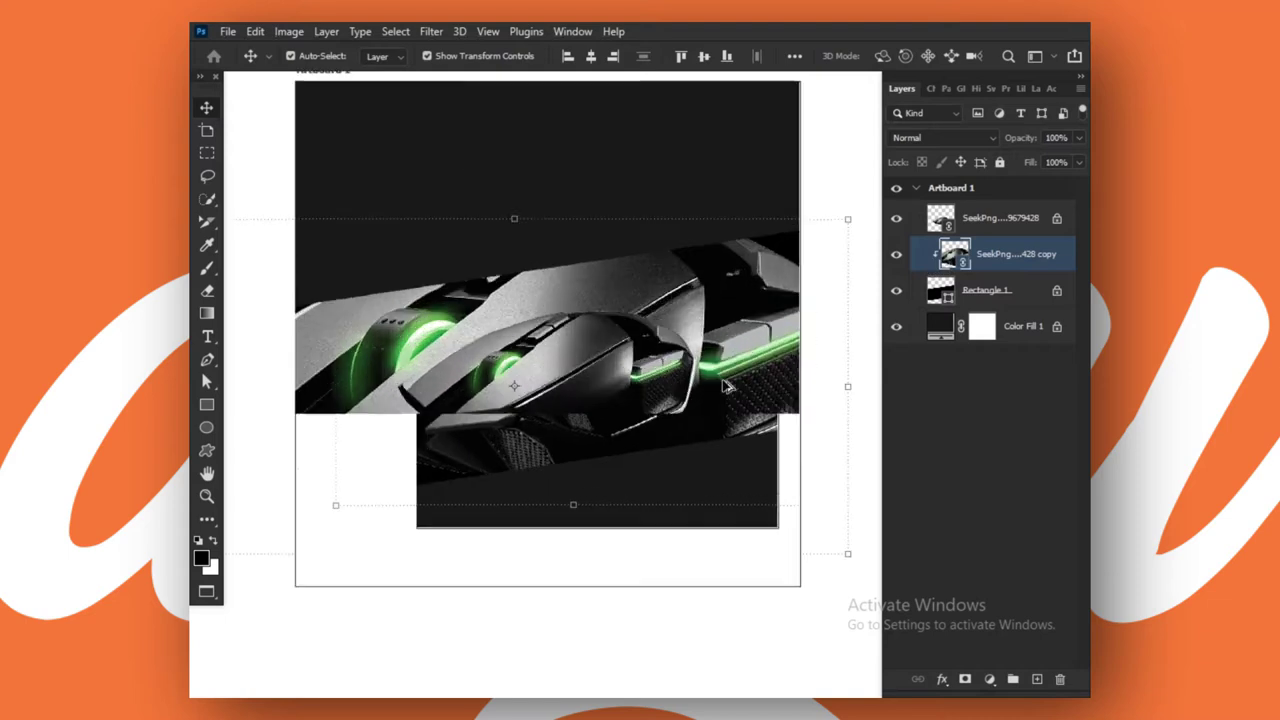
left_click(975, 141)
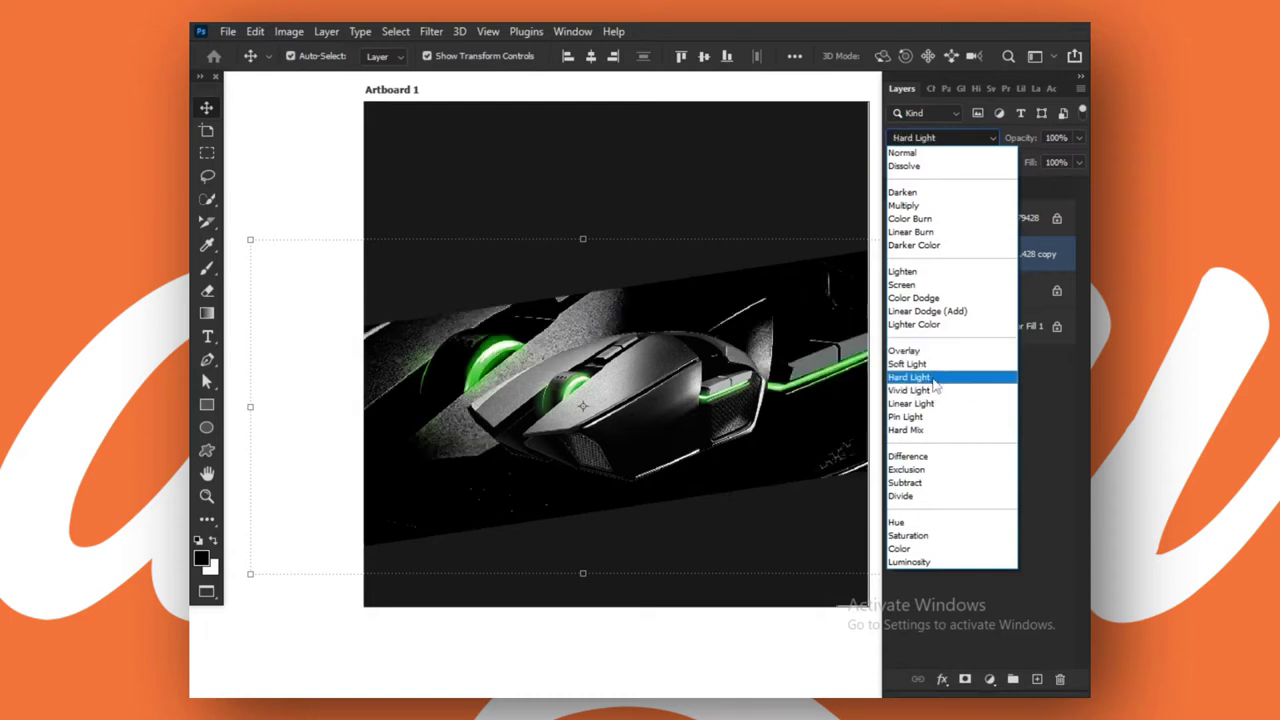
Set the clipped mouse copy to Linear Light at 30% opacity and lock its position.
left_click(929, 404)
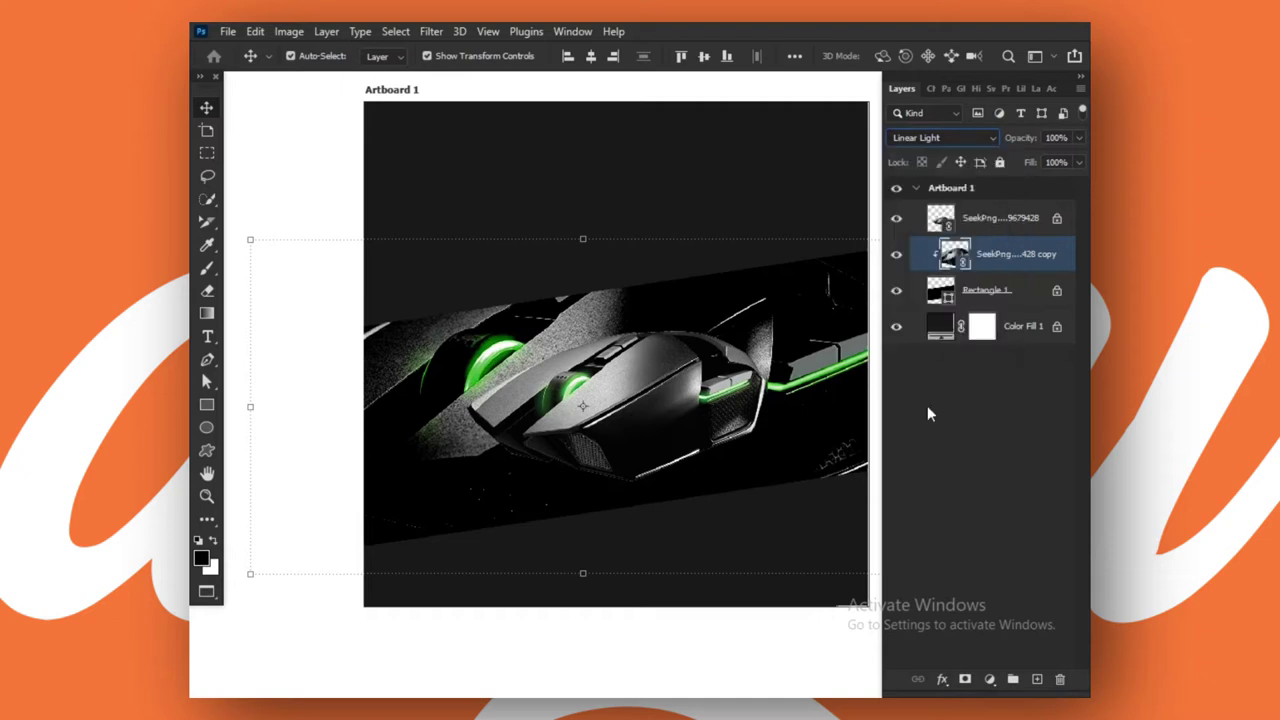
left_click(1080, 139)
left_click_drag(1043, 162, 1035, 162)
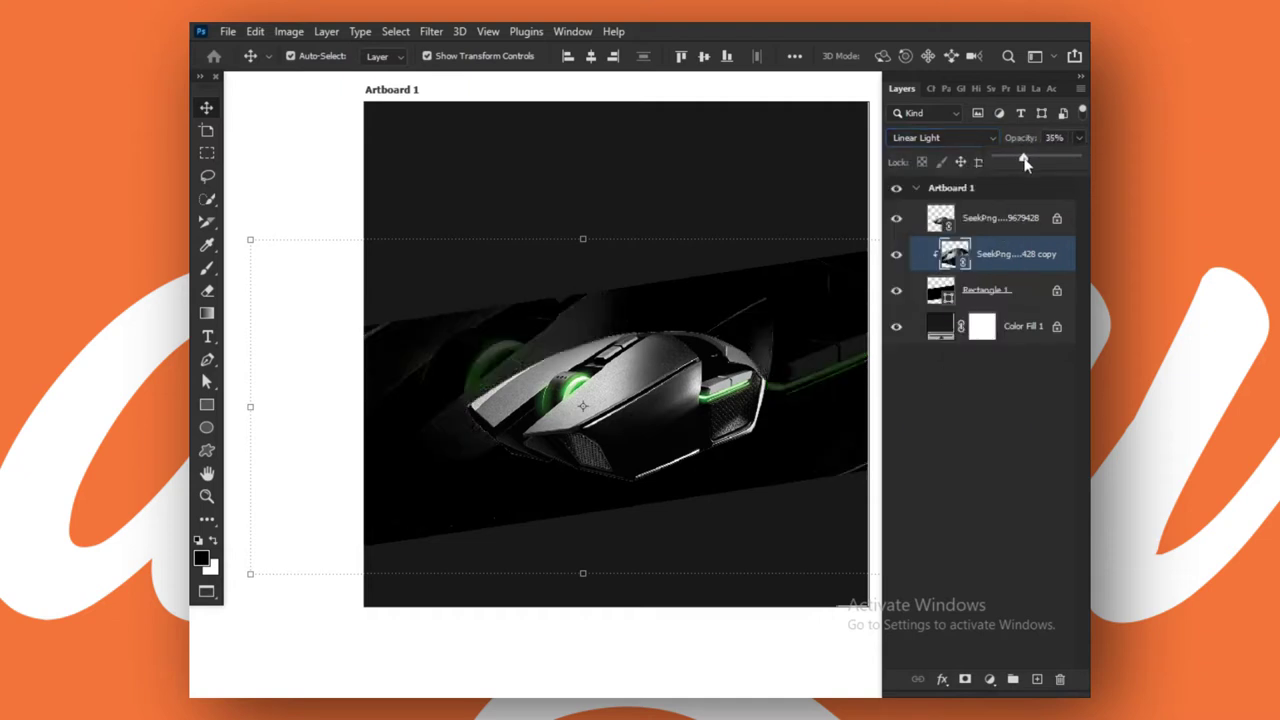
scroll(735, 521, "down", 1)
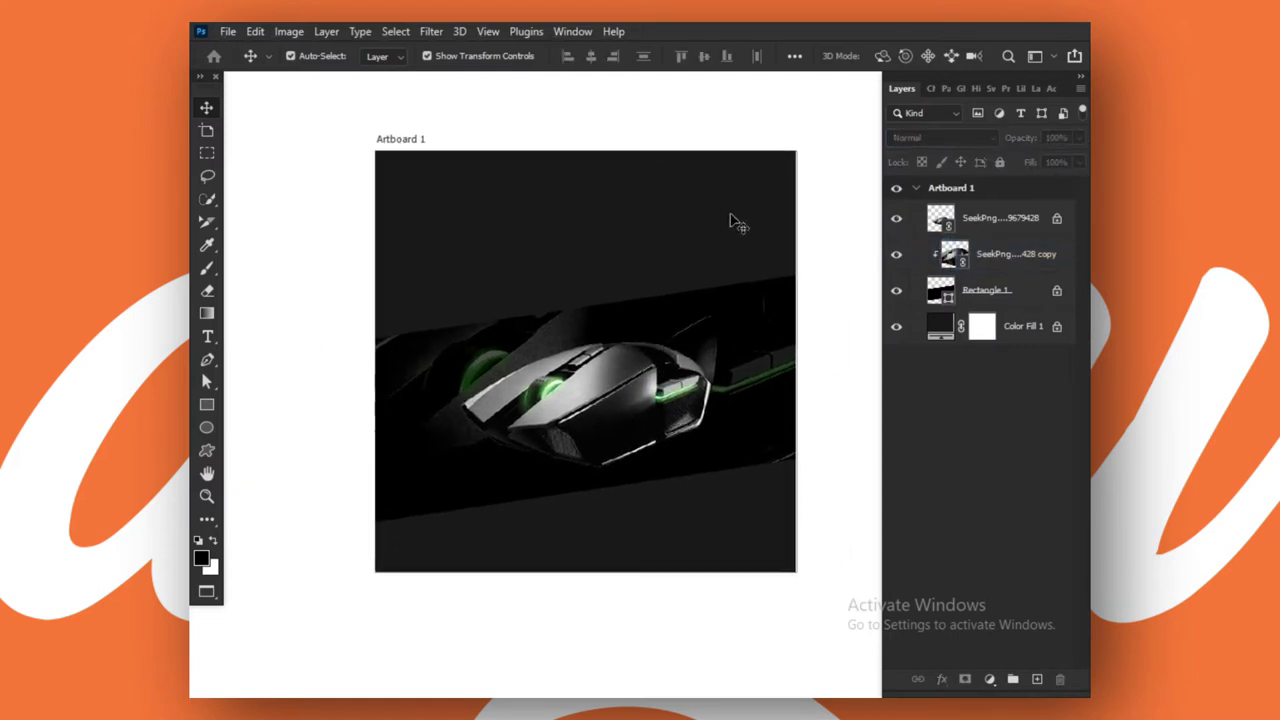
left_click(959, 161)
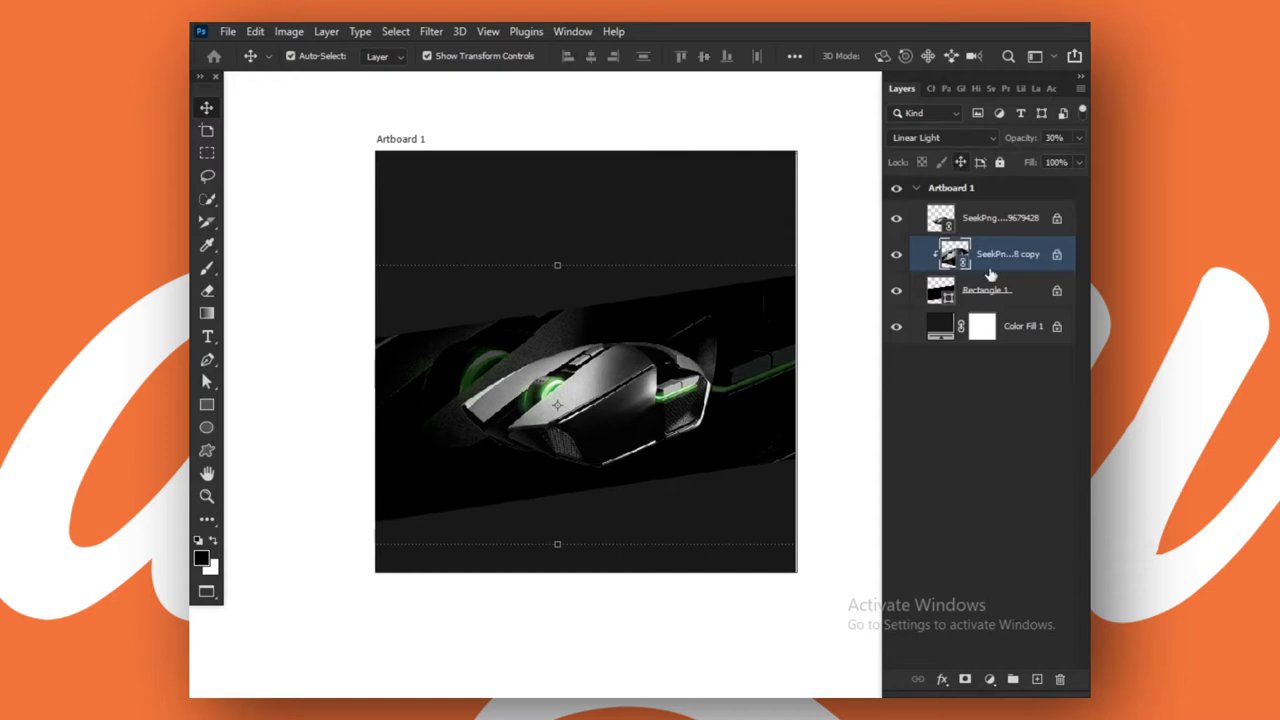
Add a new layer and set the Pen tool to Shape mode with white fill.
left_click(1035, 680)
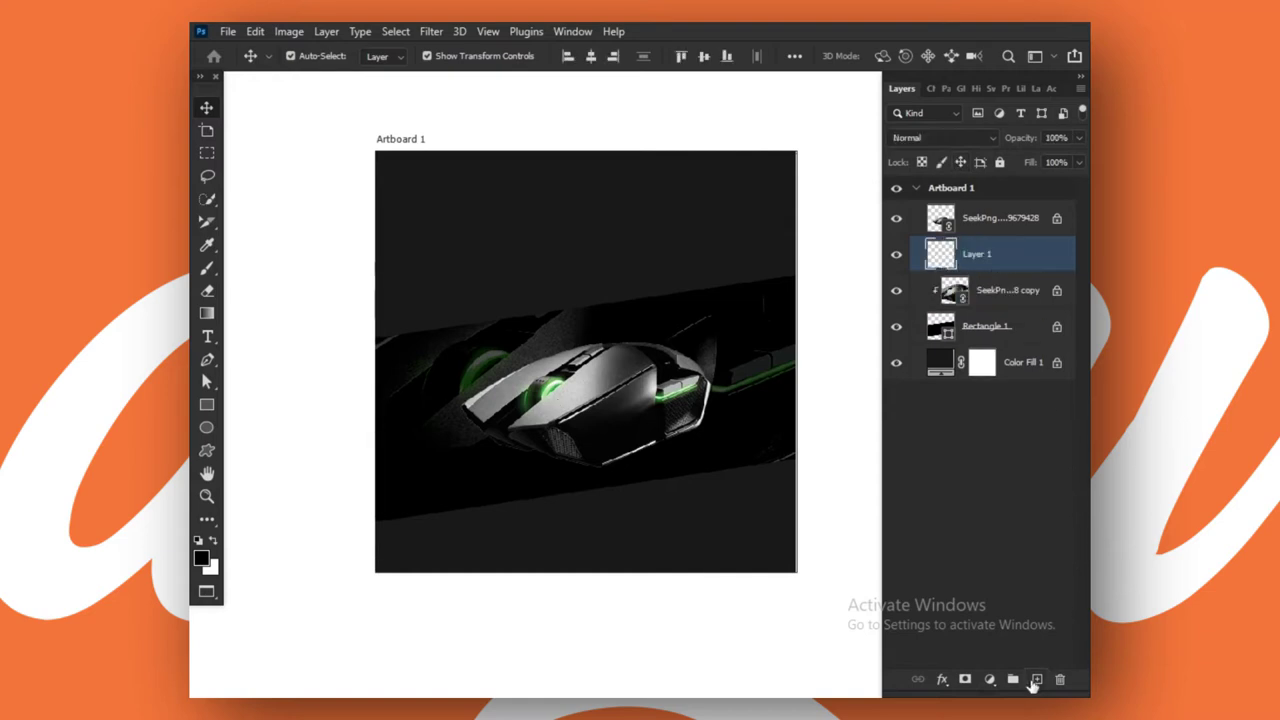
left_click(209, 362)
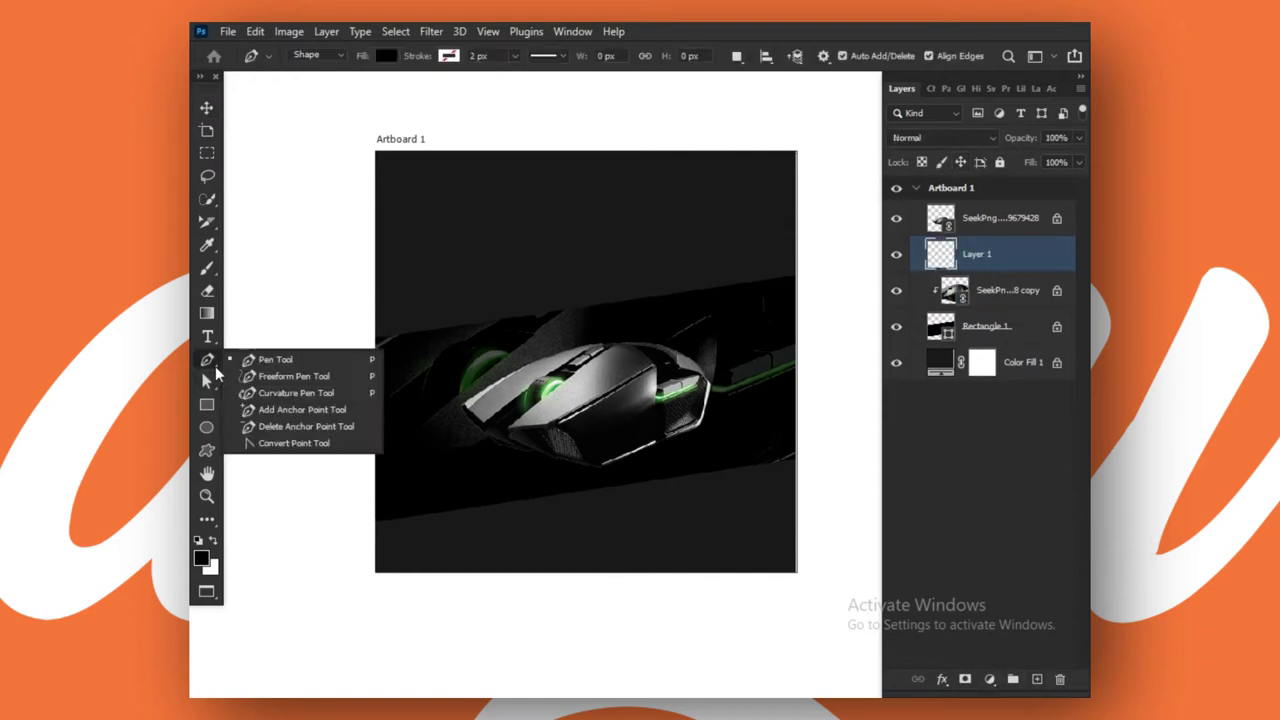
left_click(275, 354)
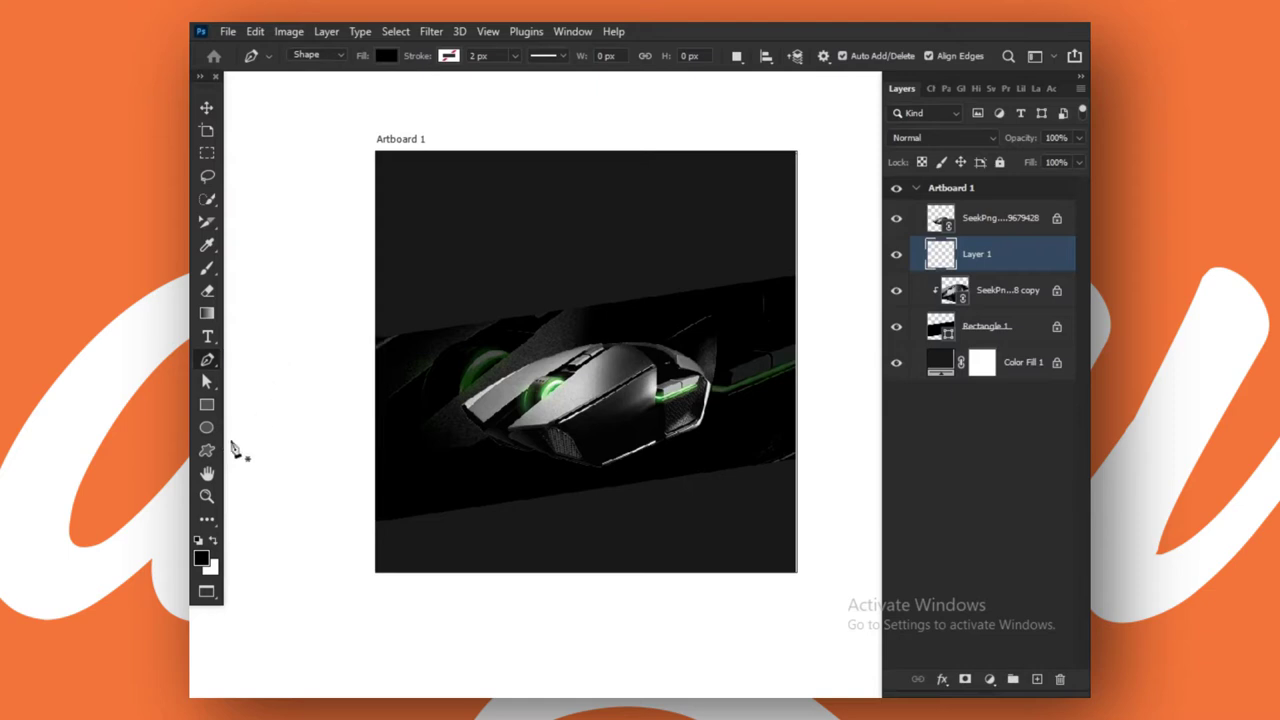
left_click(213, 543)
scroll(421, 385, "down", 1)
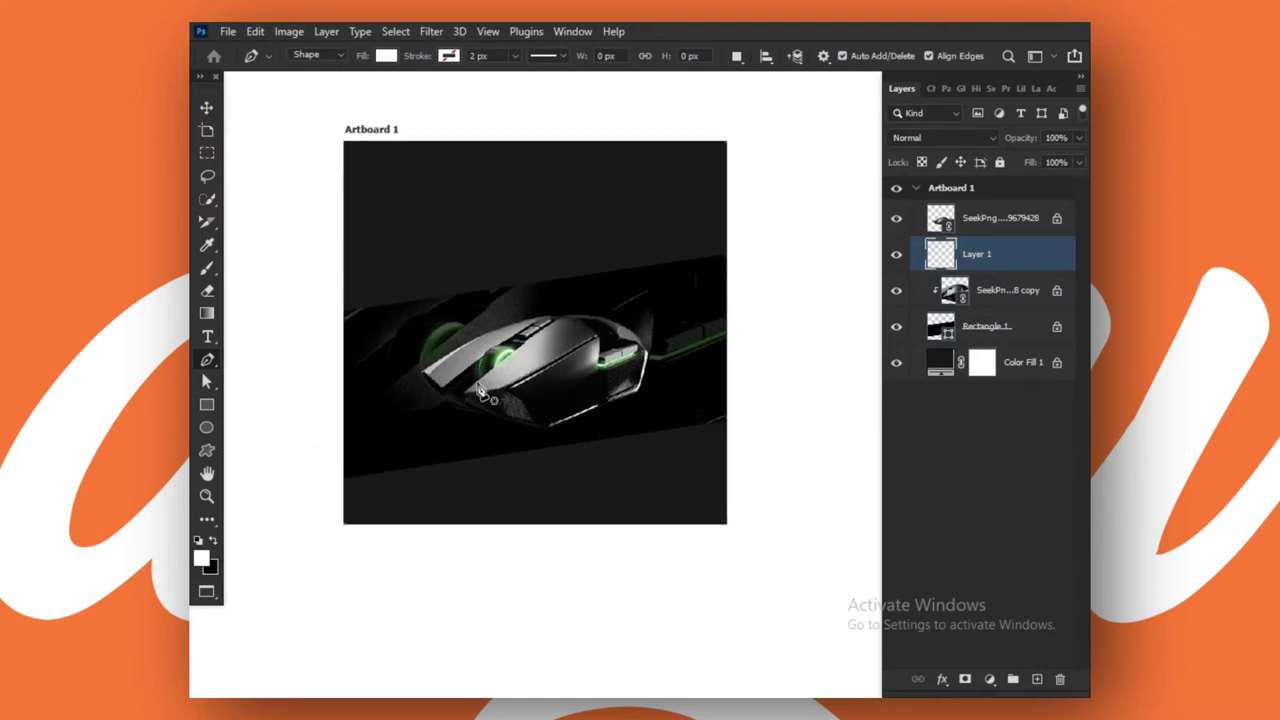
Draw a closed jagged white lightning shape over the artboard's lower-left corner.
left_click(471, 383)
left_click(449, 436)
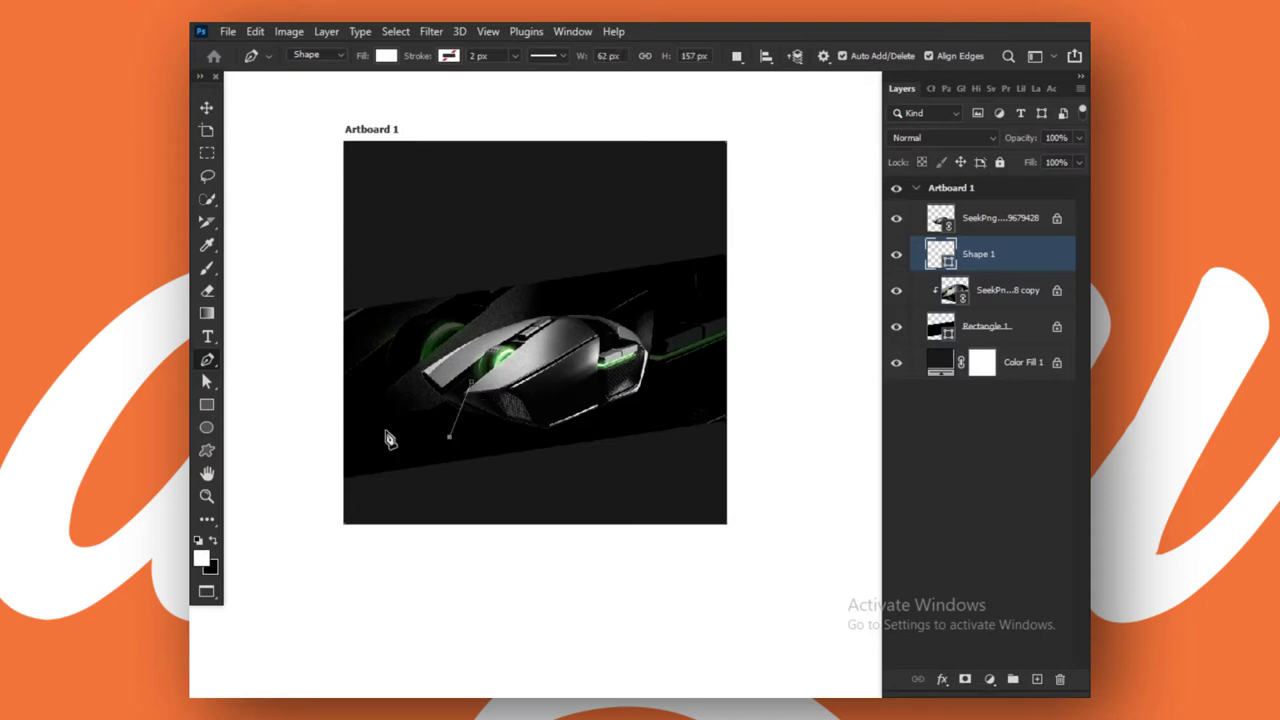
left_click(381, 436)
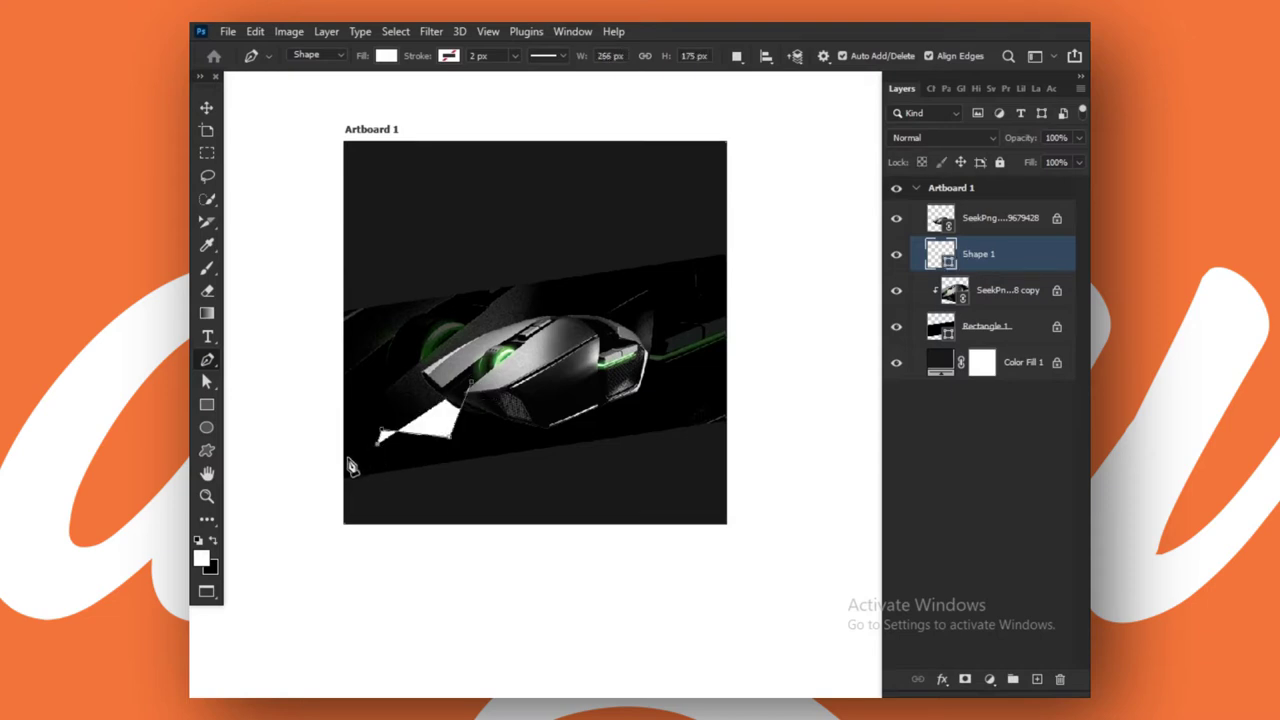
left_click(303, 594)
left_click(428, 596)
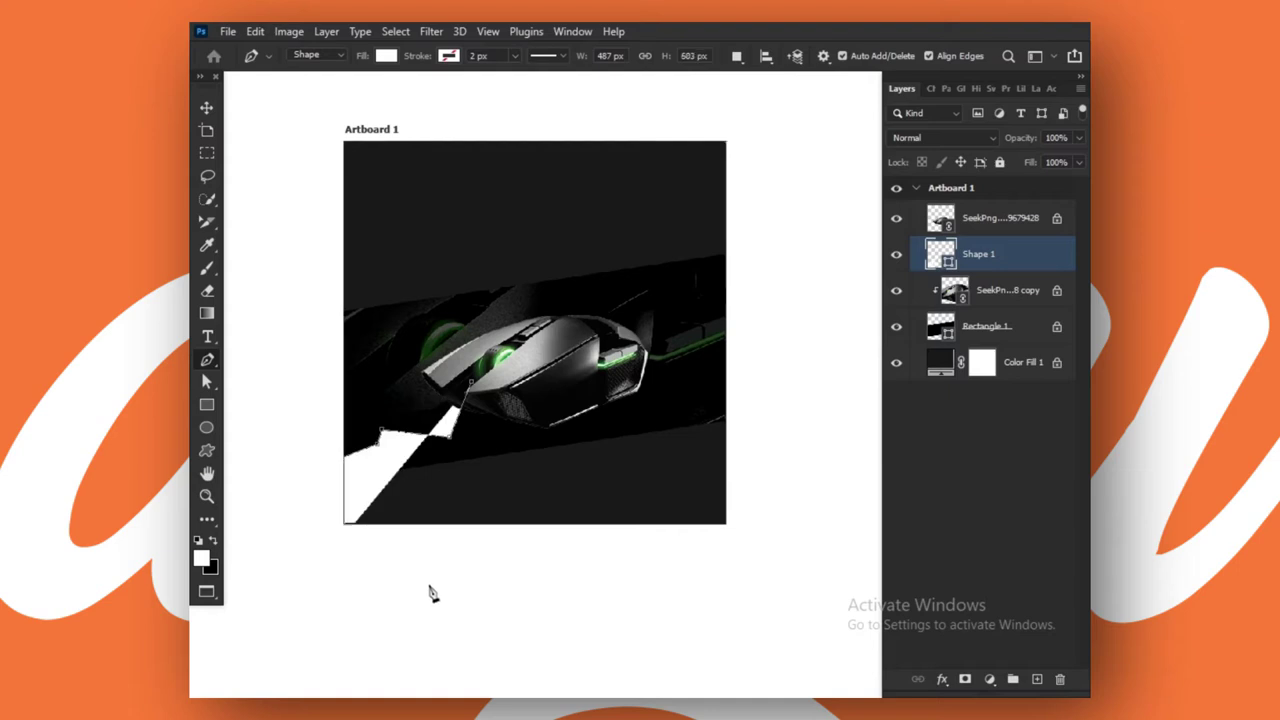
left_click(470, 560)
left_click(446, 506)
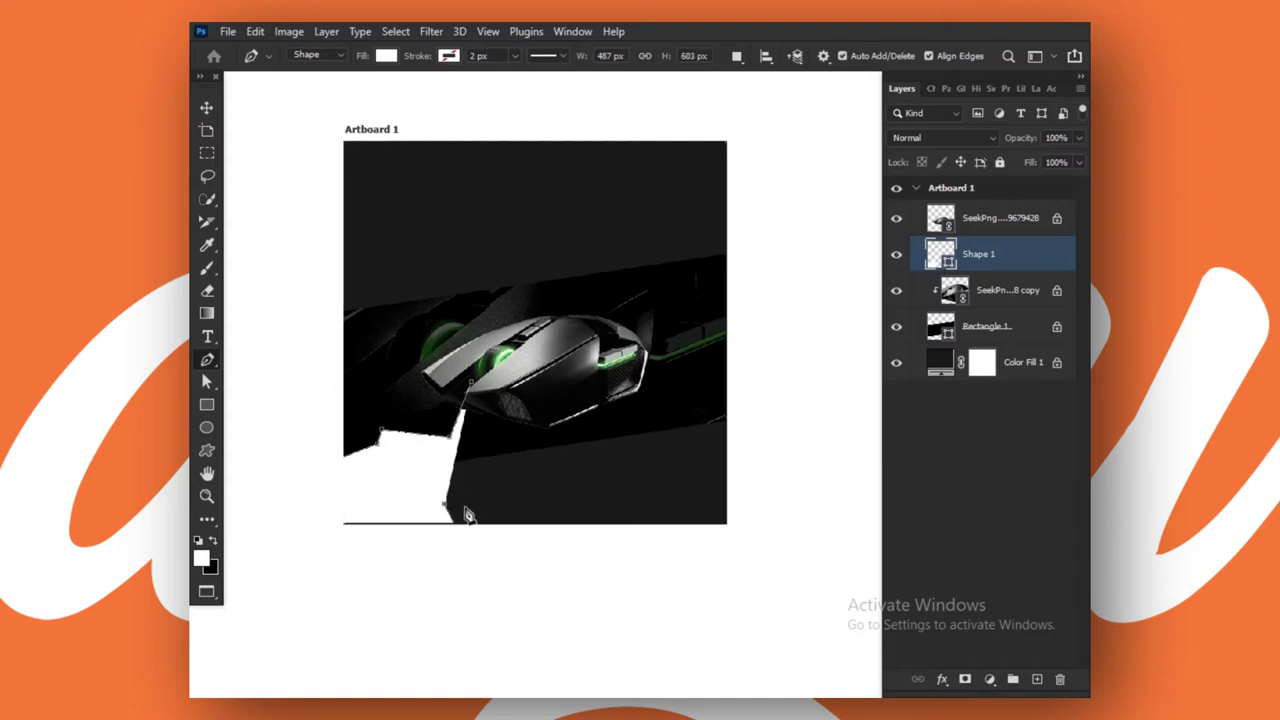
left_click(482, 507)
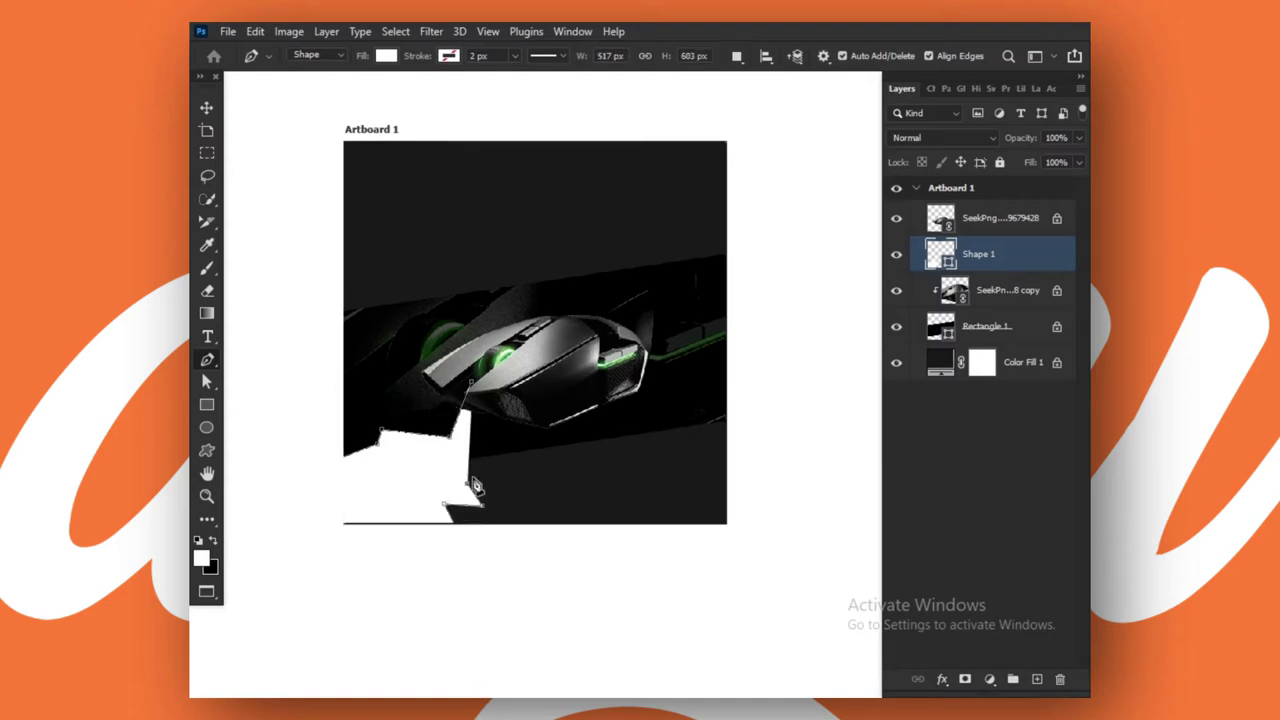
left_click(494, 455)
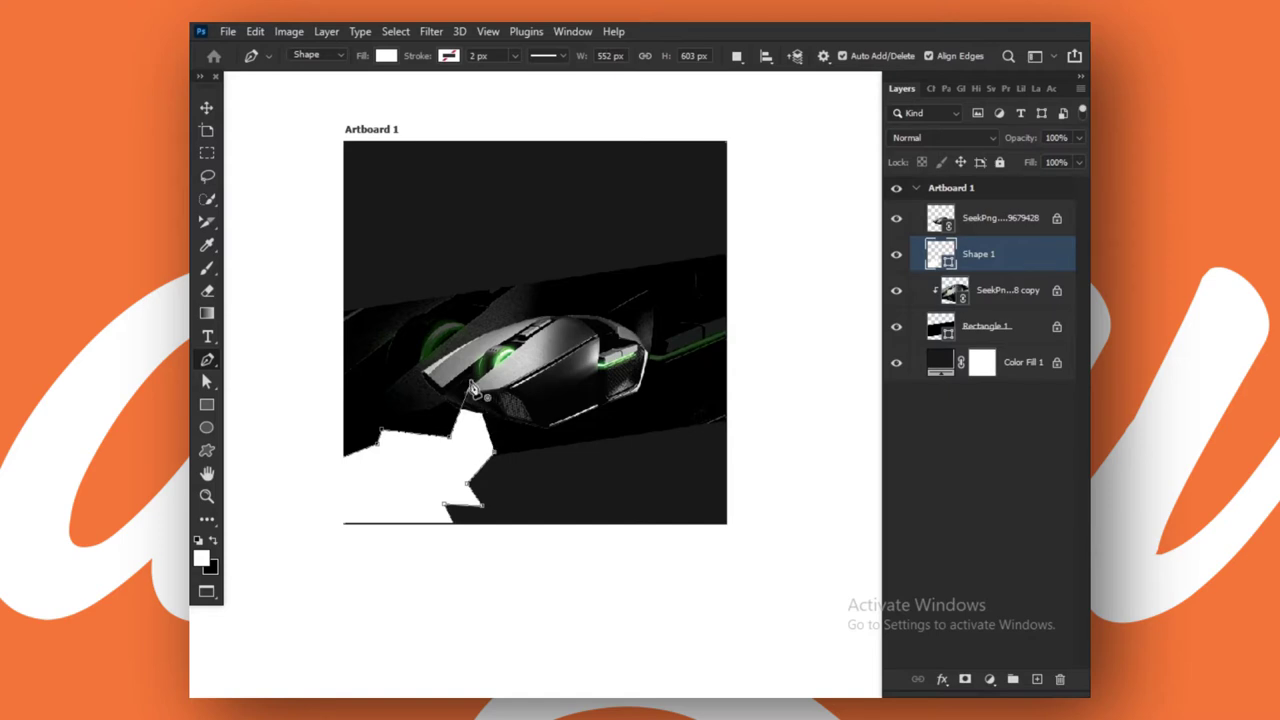
left_click(471, 384)
left_click(208, 108)
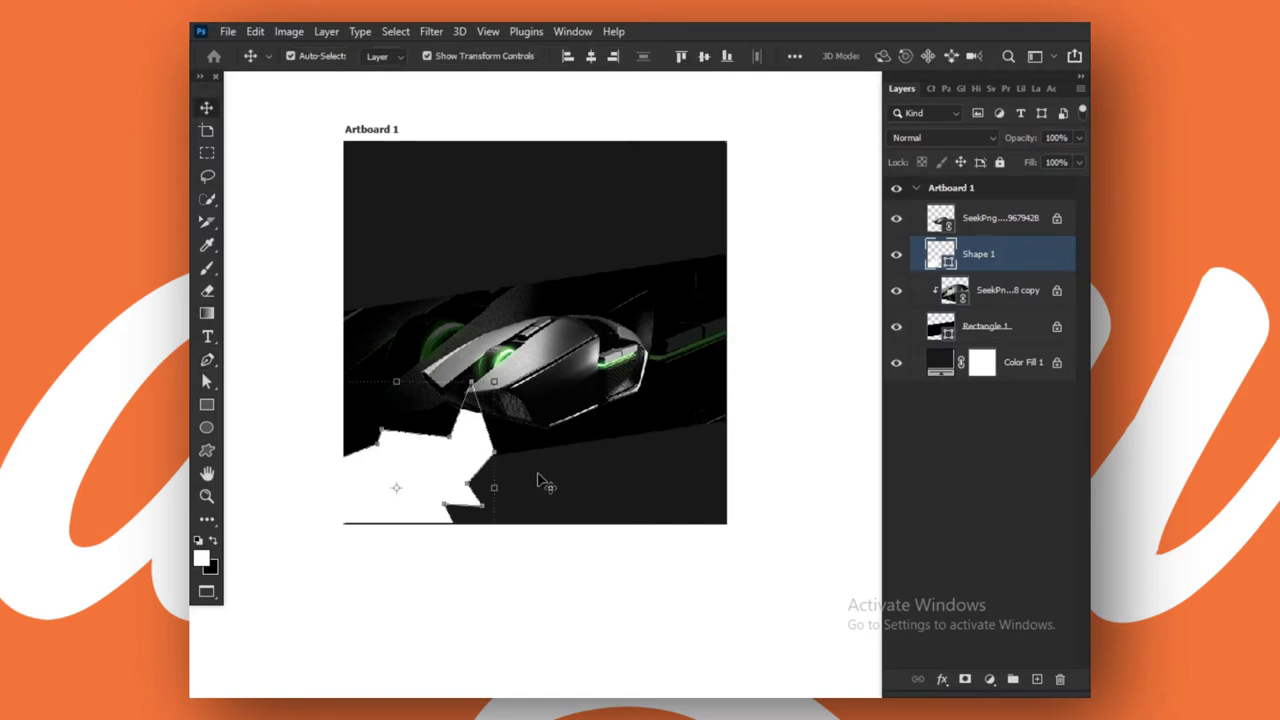
scroll(538, 483, "up", 1)
scroll(538, 483, "up", 2)
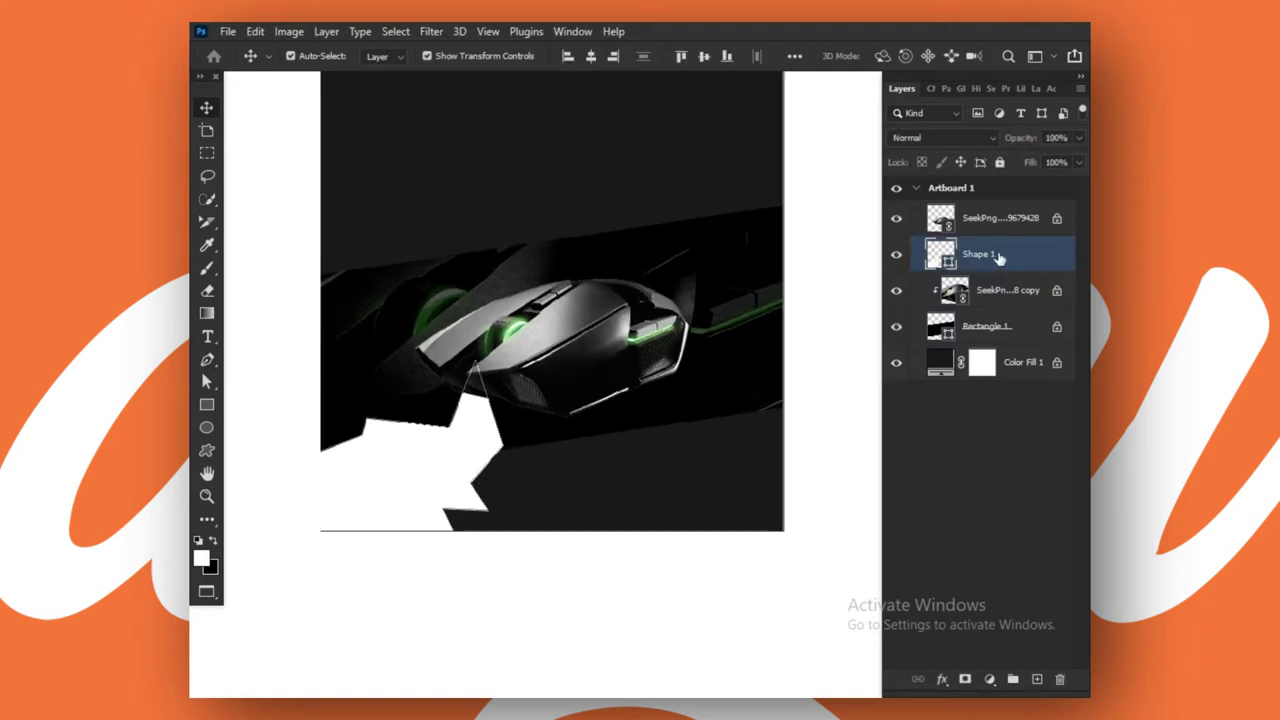
Give Shape 1 a green Outer Glow of size 62.
double_click(1020, 260)
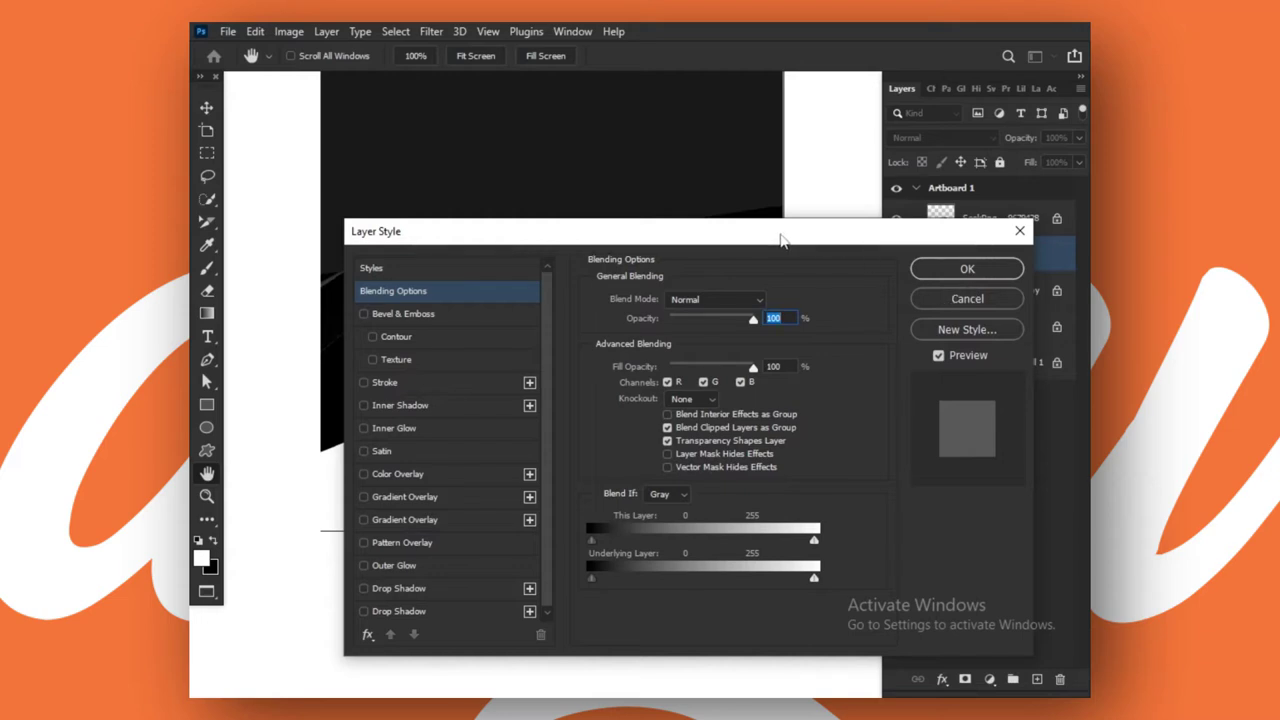
left_click_drag(690, 231, 1000, 110)
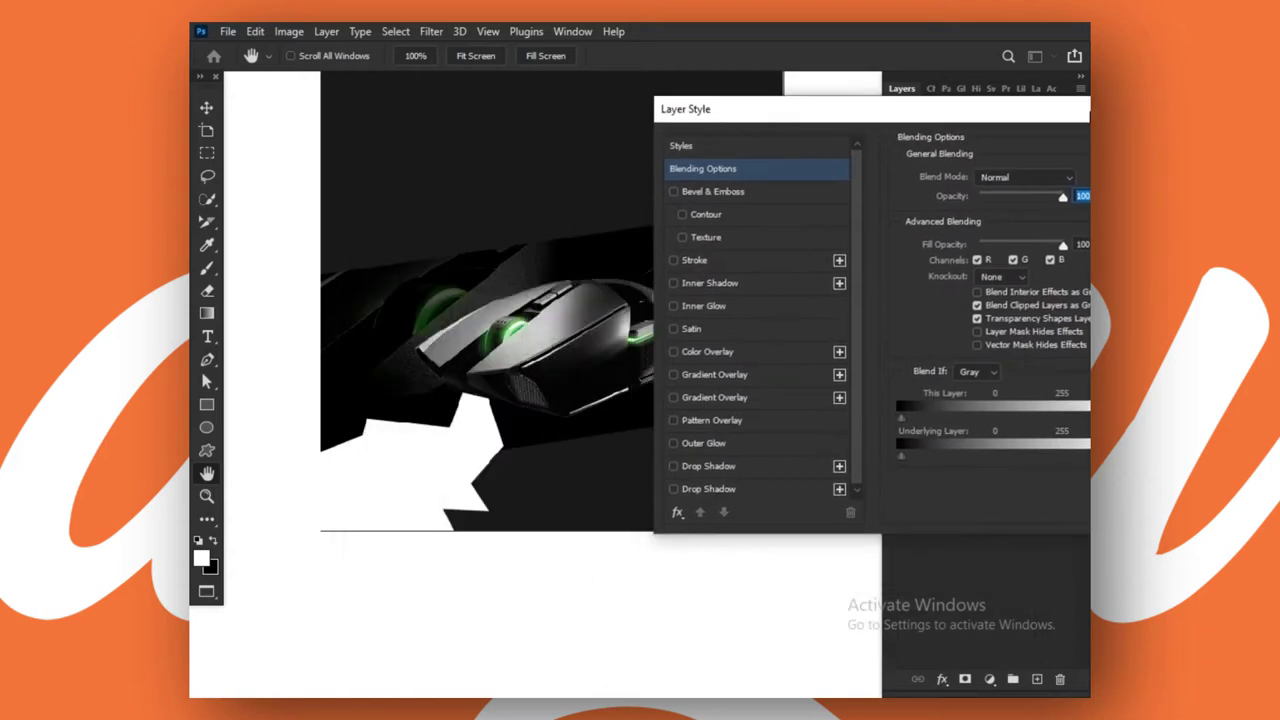
left_click(705, 443)
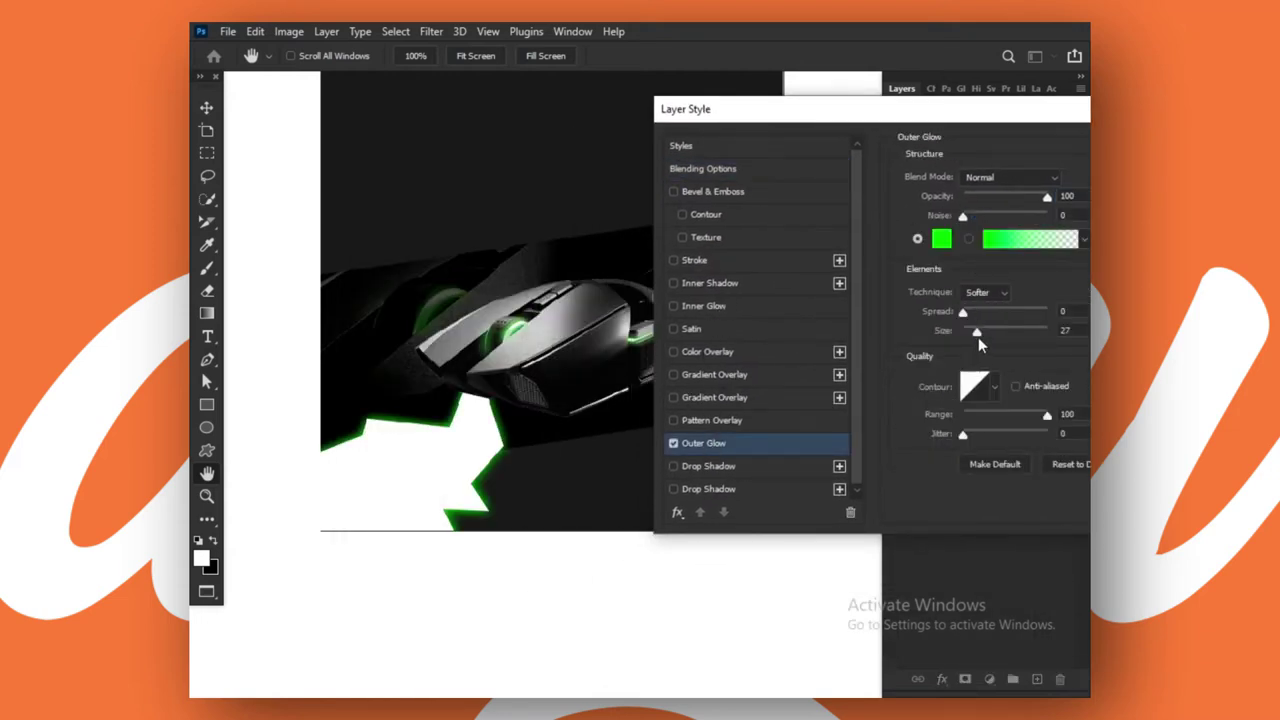
left_click_drag(978, 333, 988, 333)
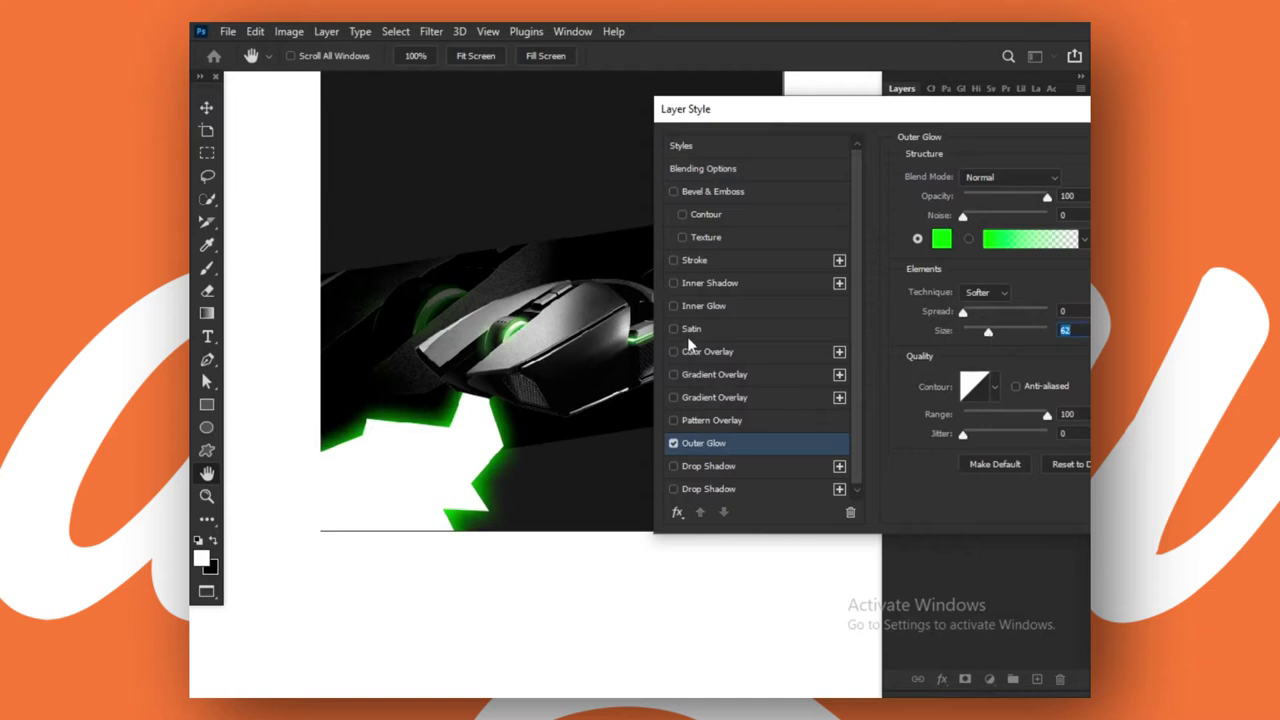
Add an Edge-source green Inner Glow to Shape 1 with a slightly reduced size.
left_click(698, 310)
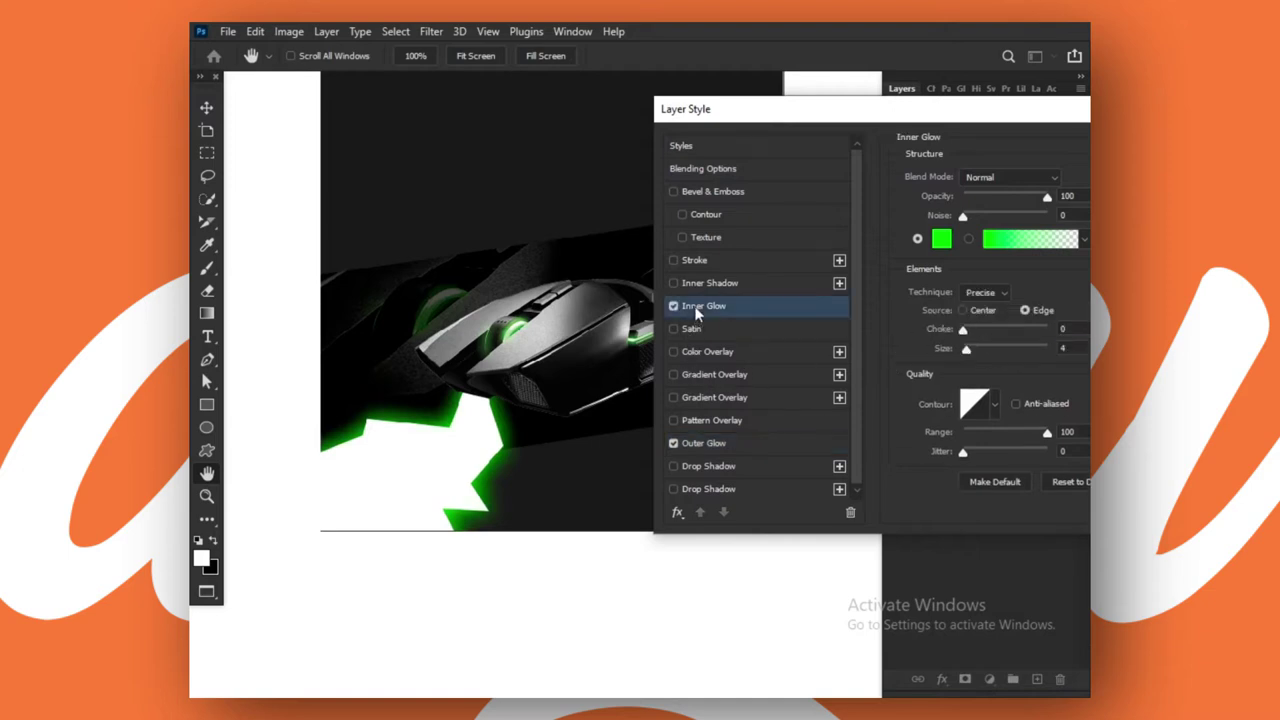
left_click_drag(968, 356, 994, 350)
left_click(967, 310)
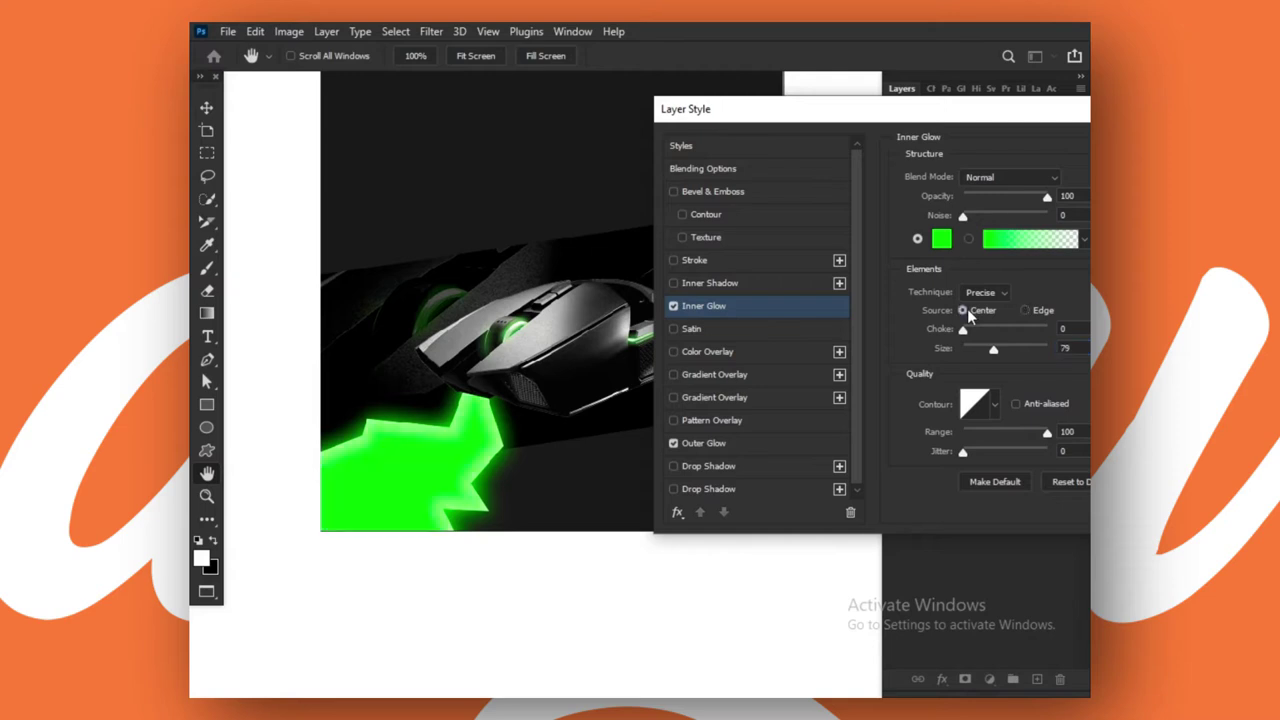
left_click(1026, 310)
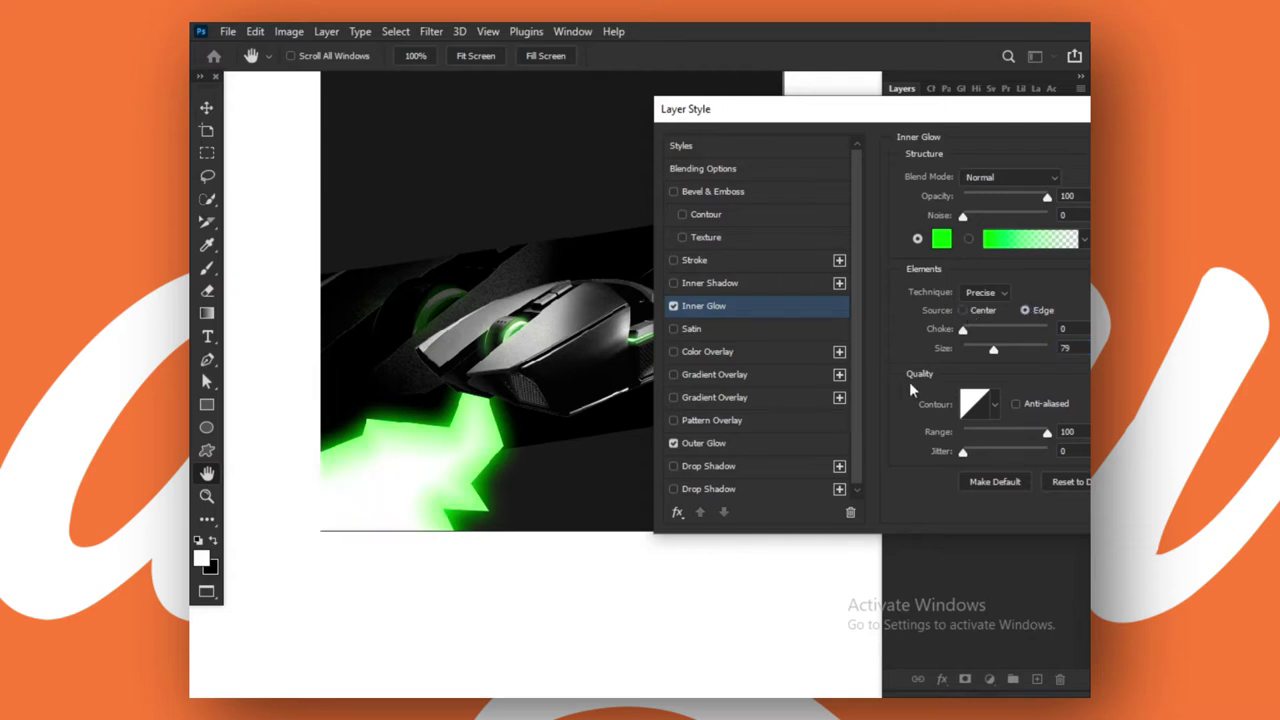
left_click_drag(994, 356, 986, 356)
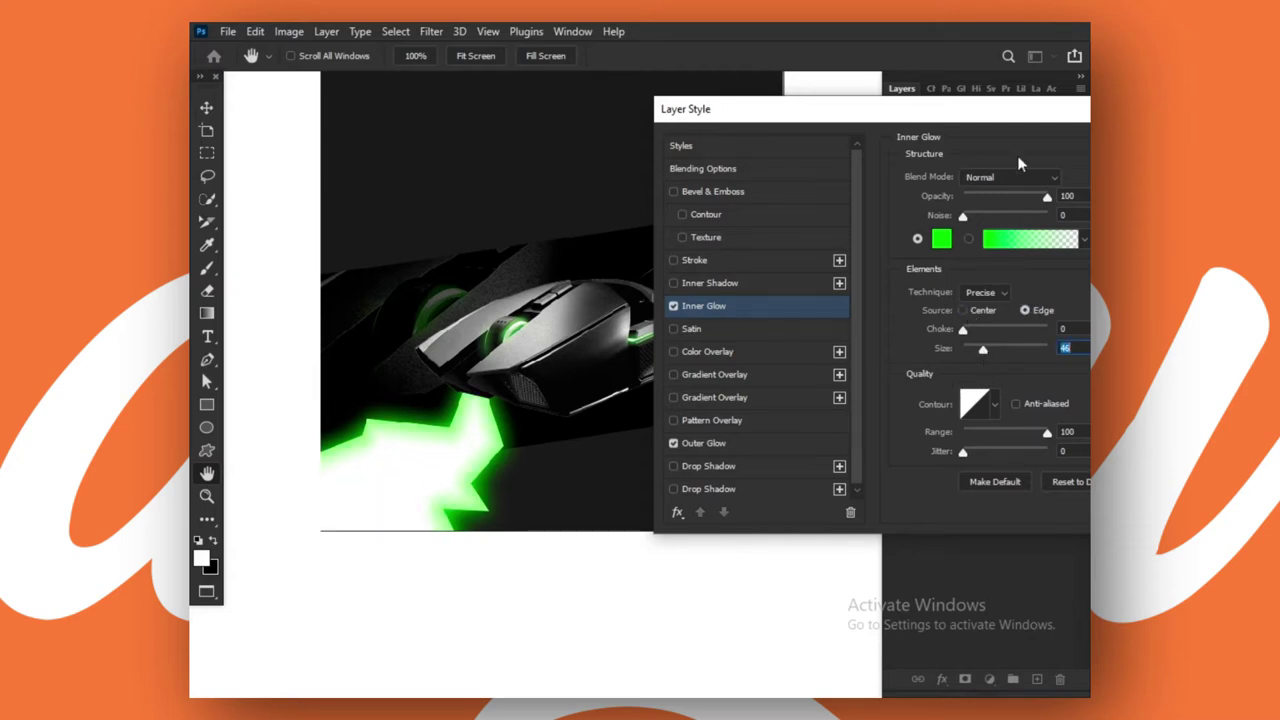
left_click_drag(1018, 122, 700, 311)
Apply the glow effects and copy Shape 1's layer style.
left_click(971, 337)
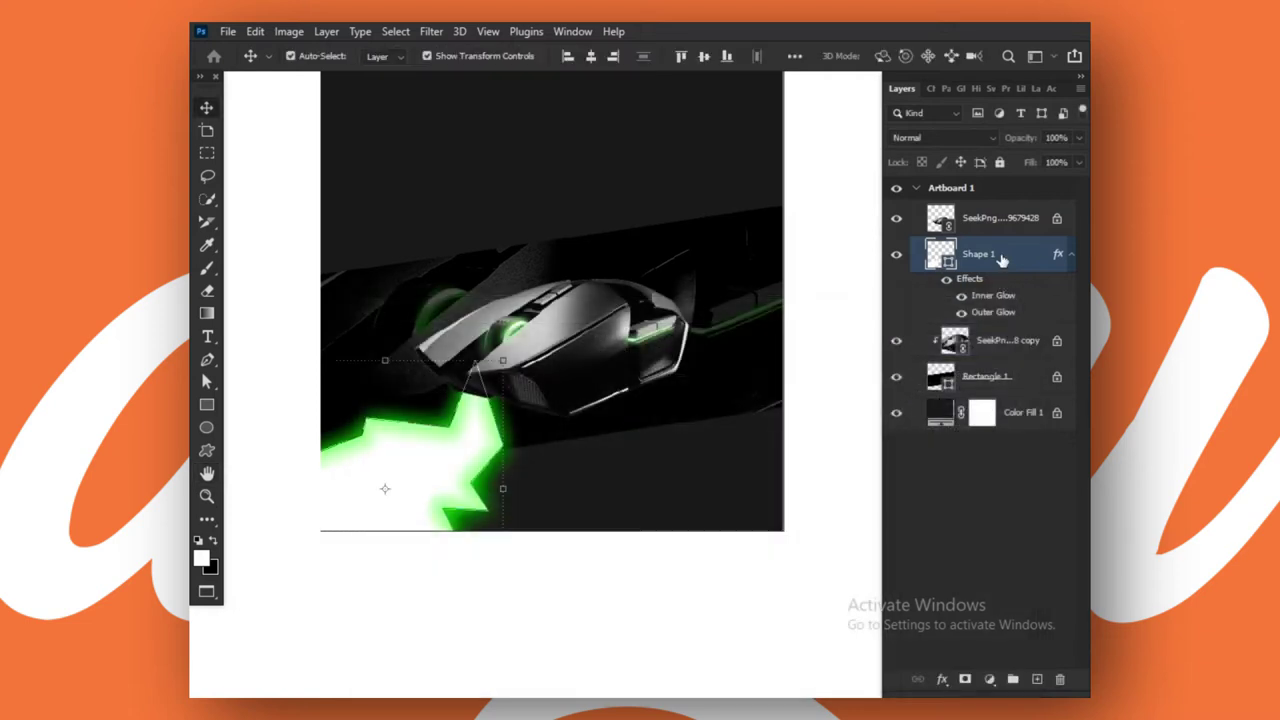
right_click(1001, 254)
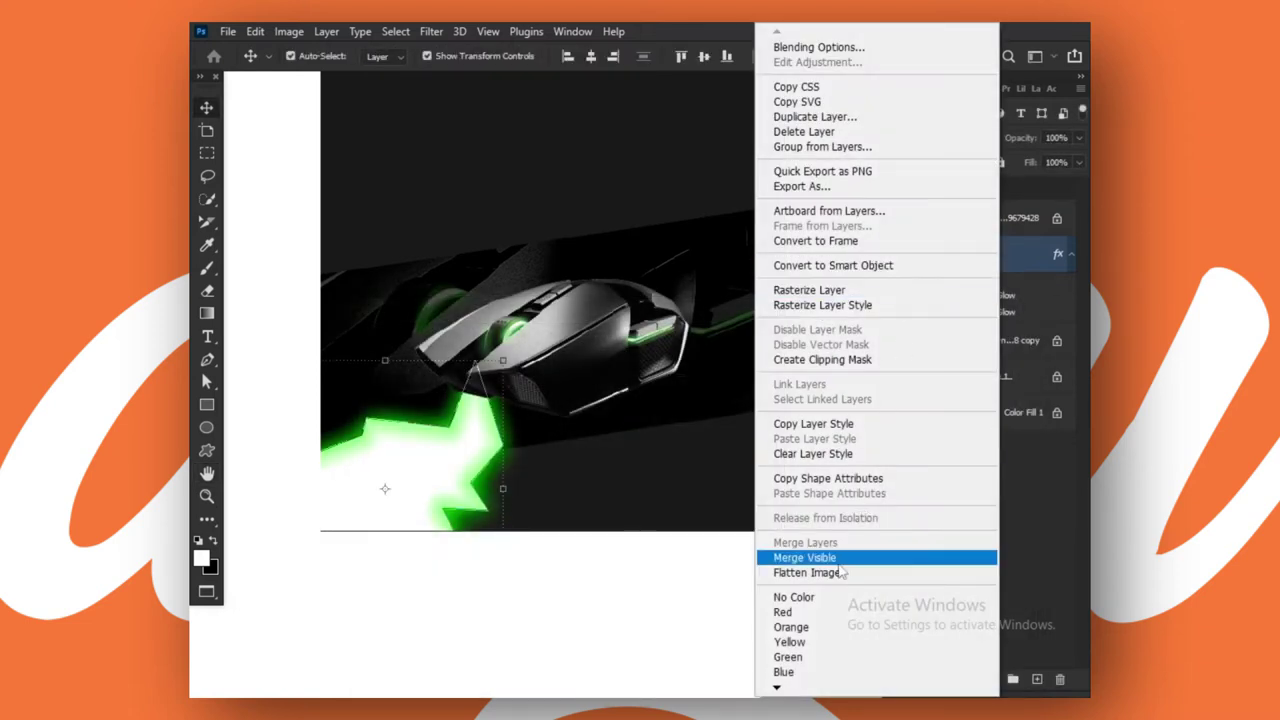
left_click(813, 424)
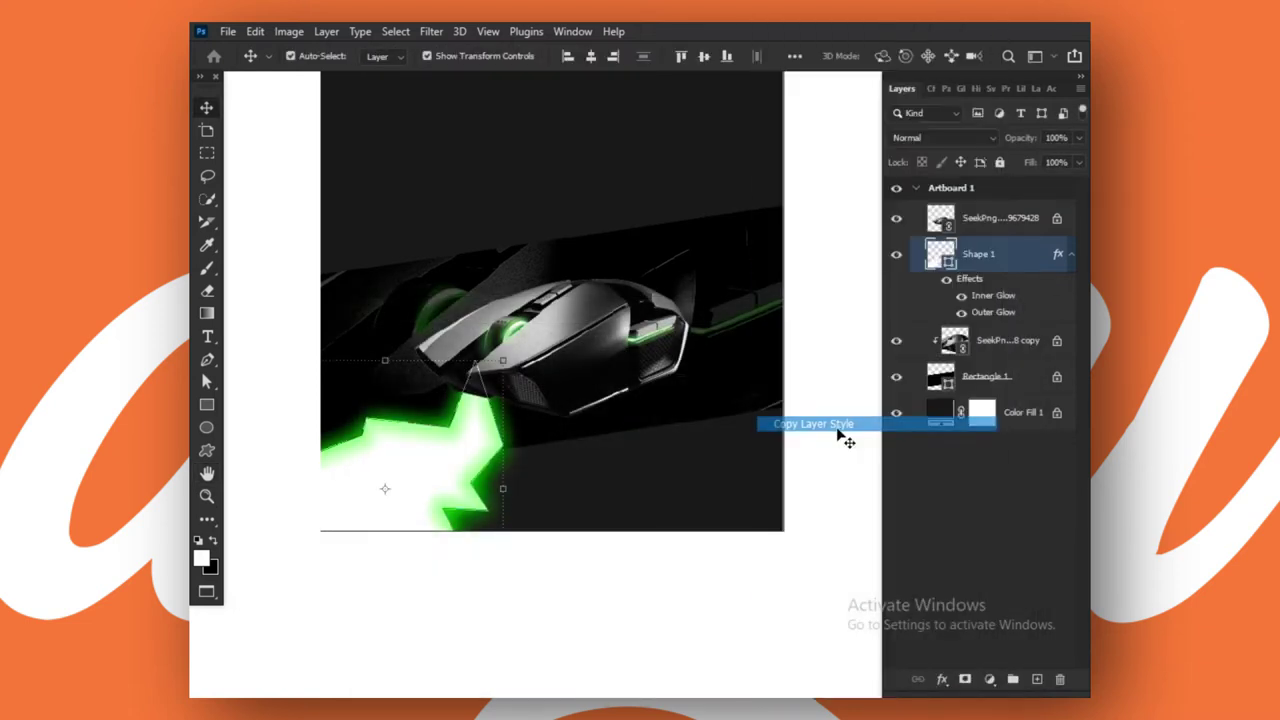
key("ctrl+0")
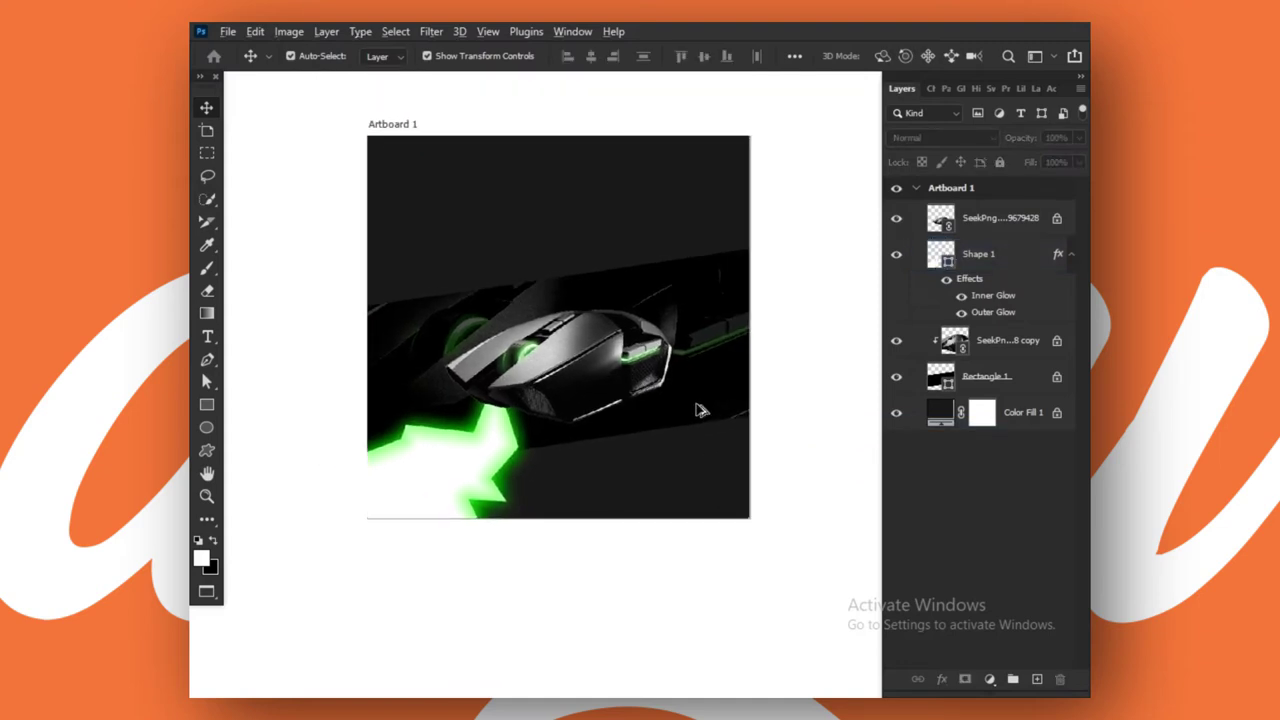
scroll(586, 451, "up", 1)
scroll(588, 457, "up", 1)
Rotate the lower lightning bolt about 10.31° clockwise and nudge it slightly up.
left_click(533, 438)
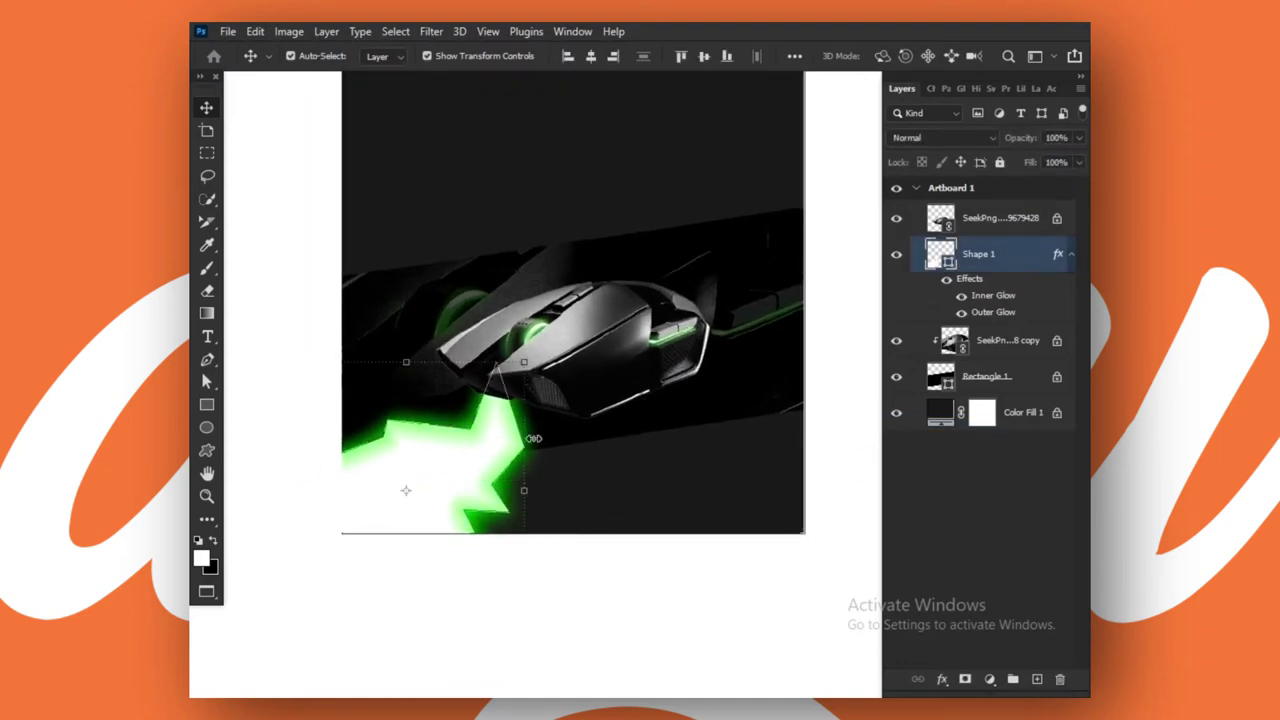
key("ctrl+t")
left_click_drag(548, 352, 564, 371)
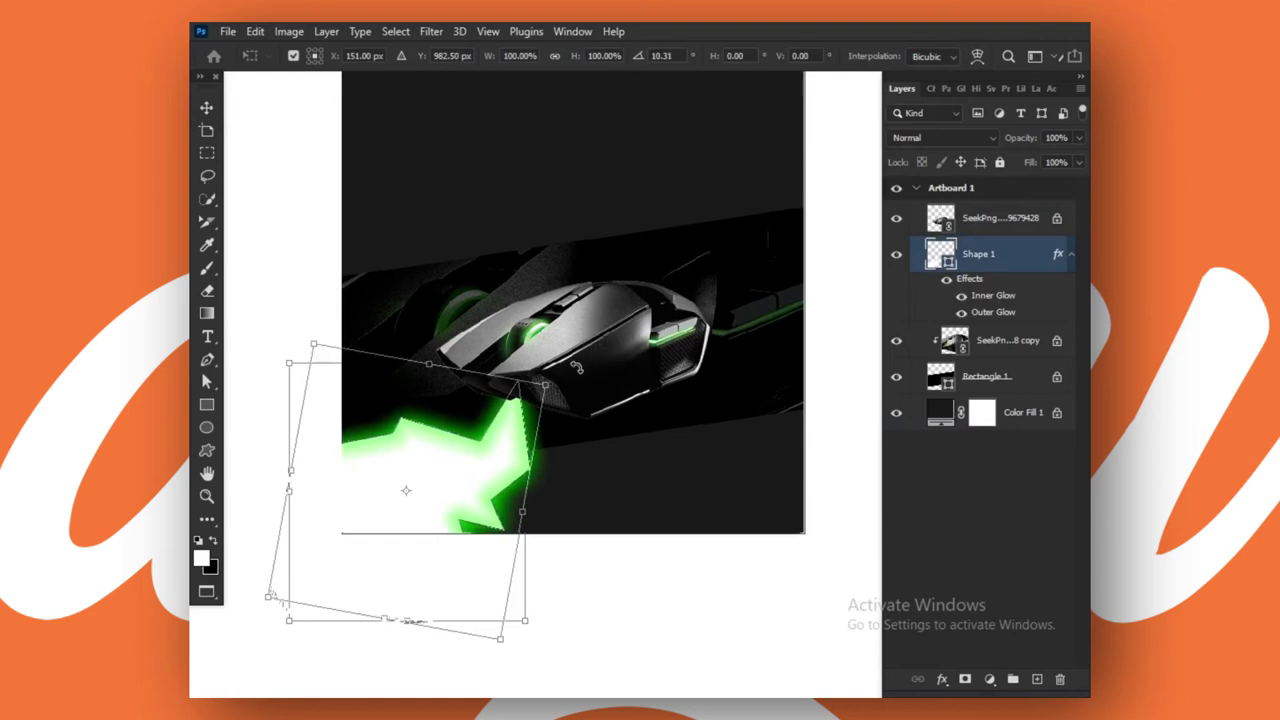
left_click_drag(503, 460, 503, 455)
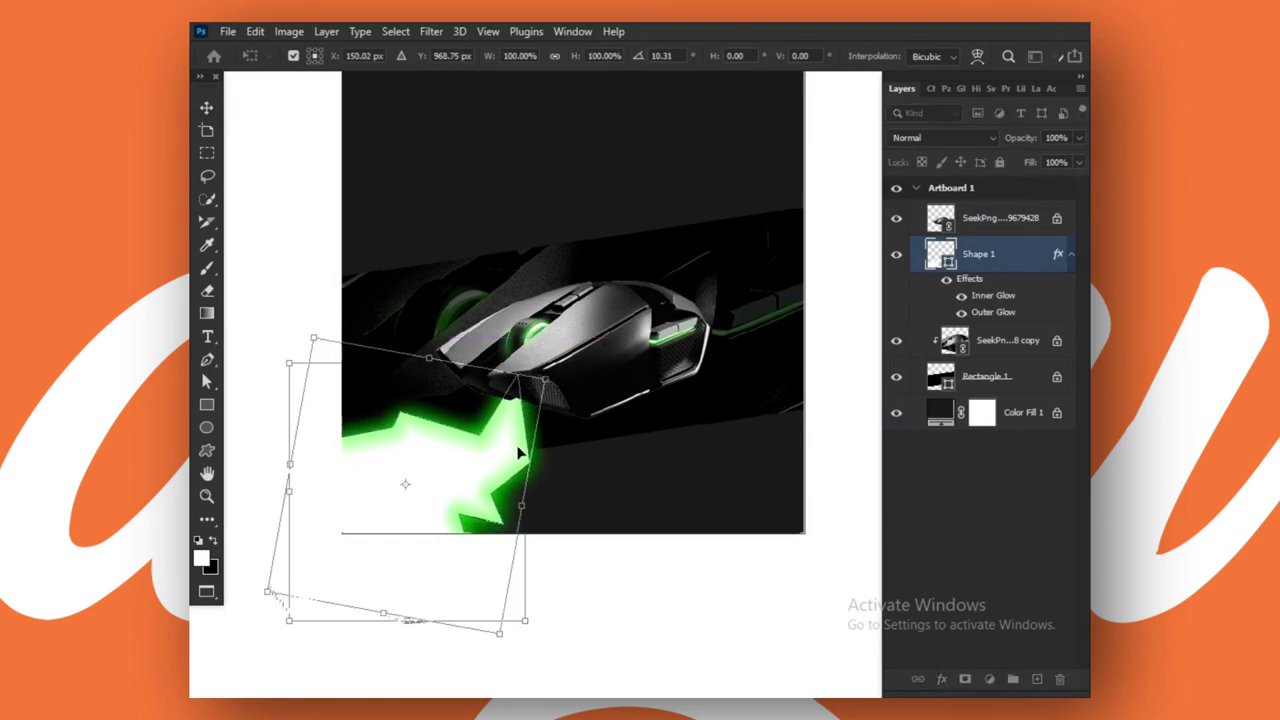
key("Return")
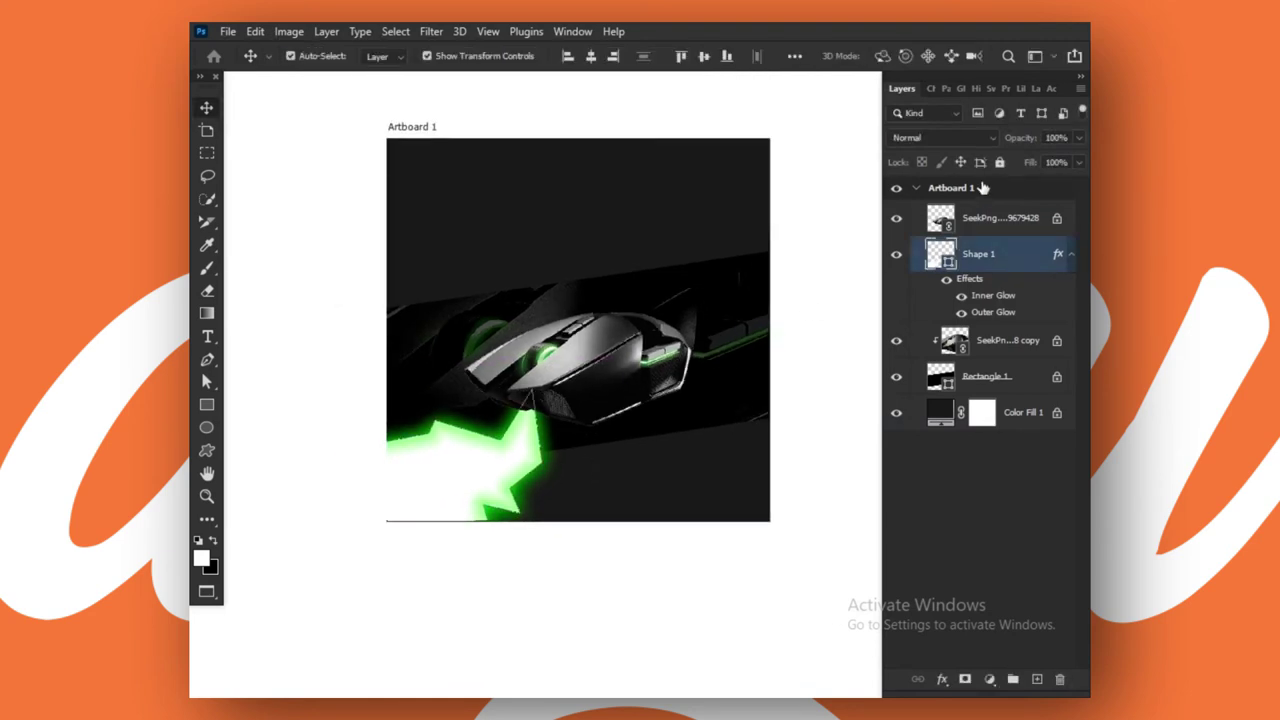
Lock the lower bolt's position and collapse its effects list.
left_click(963, 165)
left_click(1073, 256)
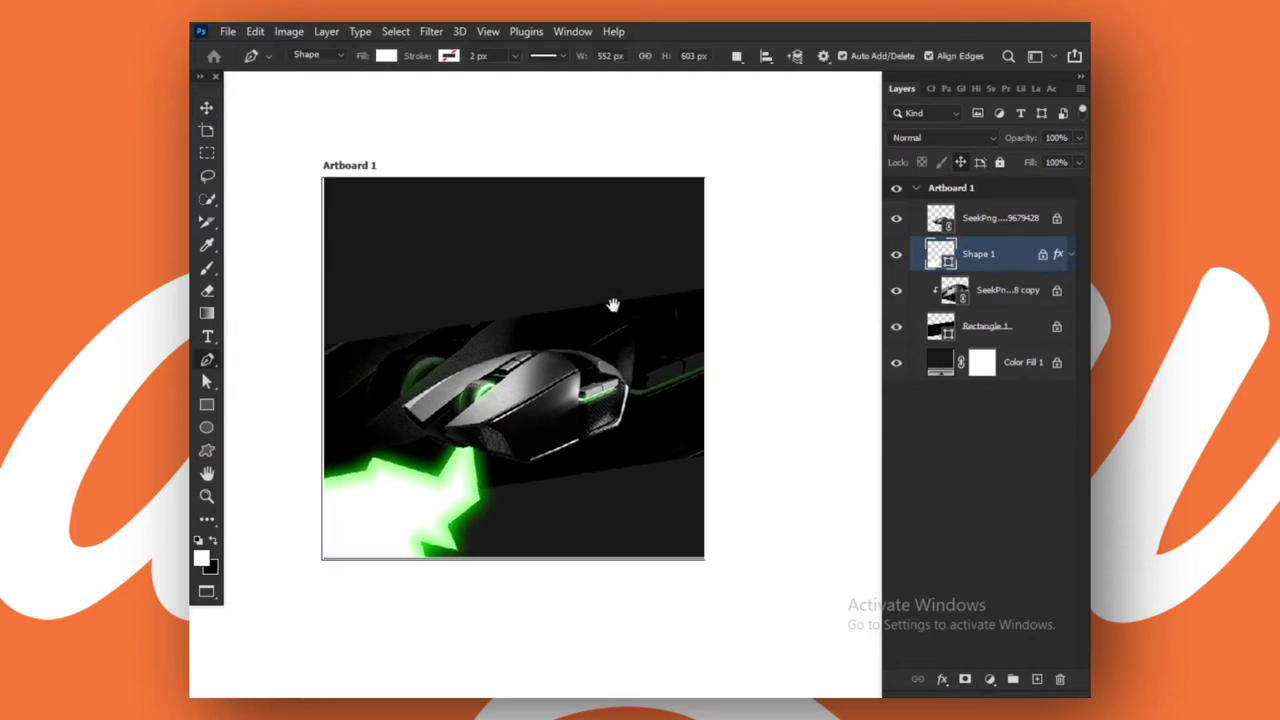
scroll(611, 303, "up", 2)
scroll(620, 440, "up", 2)
scroll(620, 440, "up", 2)
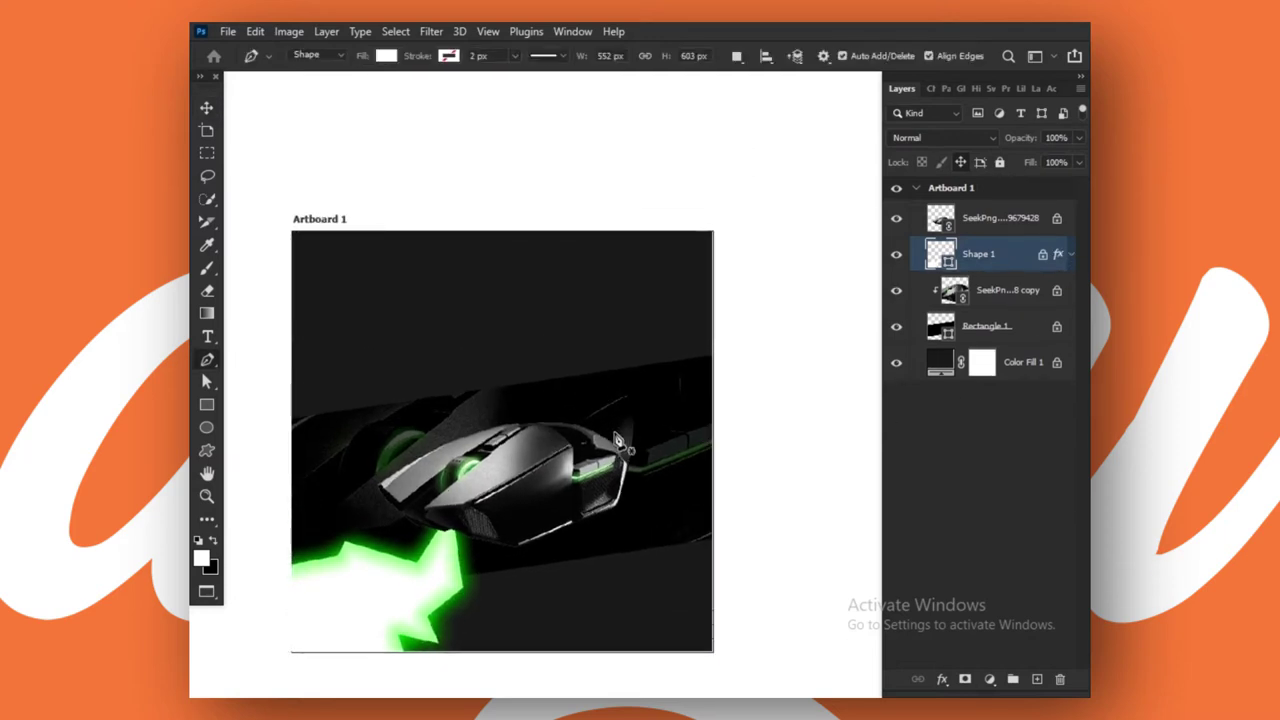
scroll(615, 440, "up", 1)
Draw a closed white zigzag Shape 2 from the mouse's top to the artboard's right edge.
left_click(577, 466)
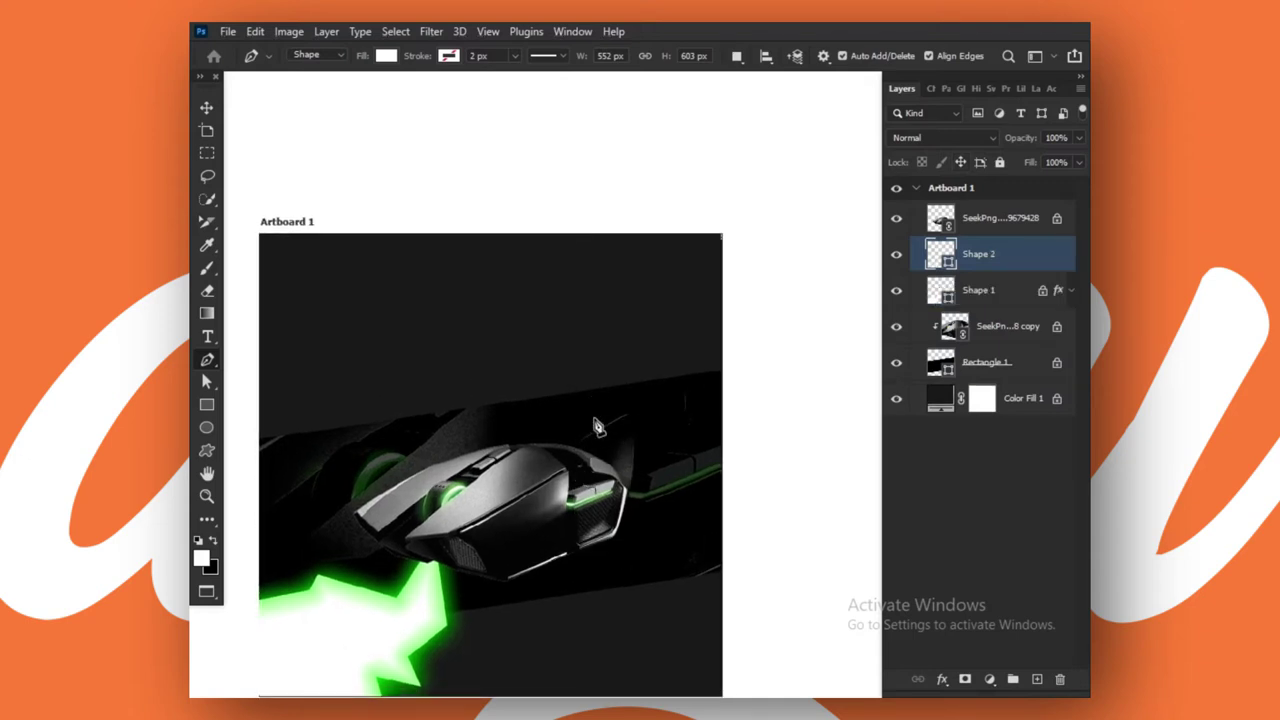
left_click(597, 406)
left_click(630, 408)
left_click(690, 383)
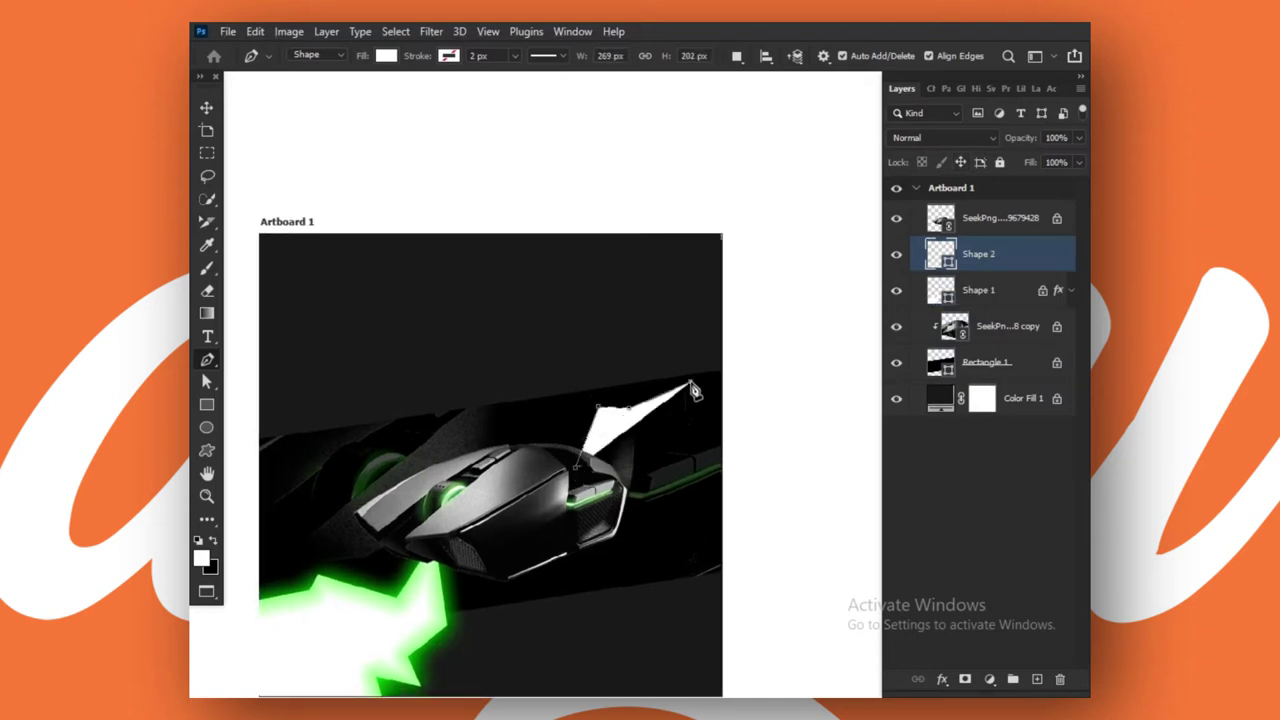
left_click(766, 375)
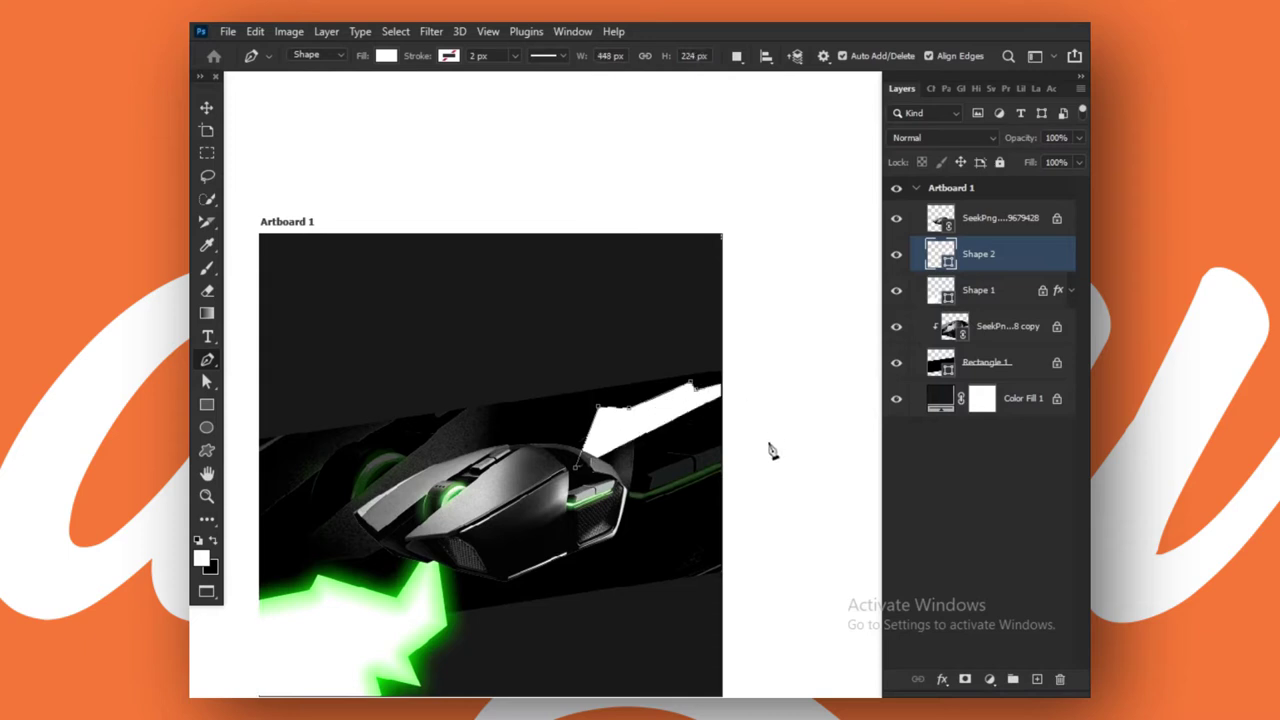
left_click(685, 409)
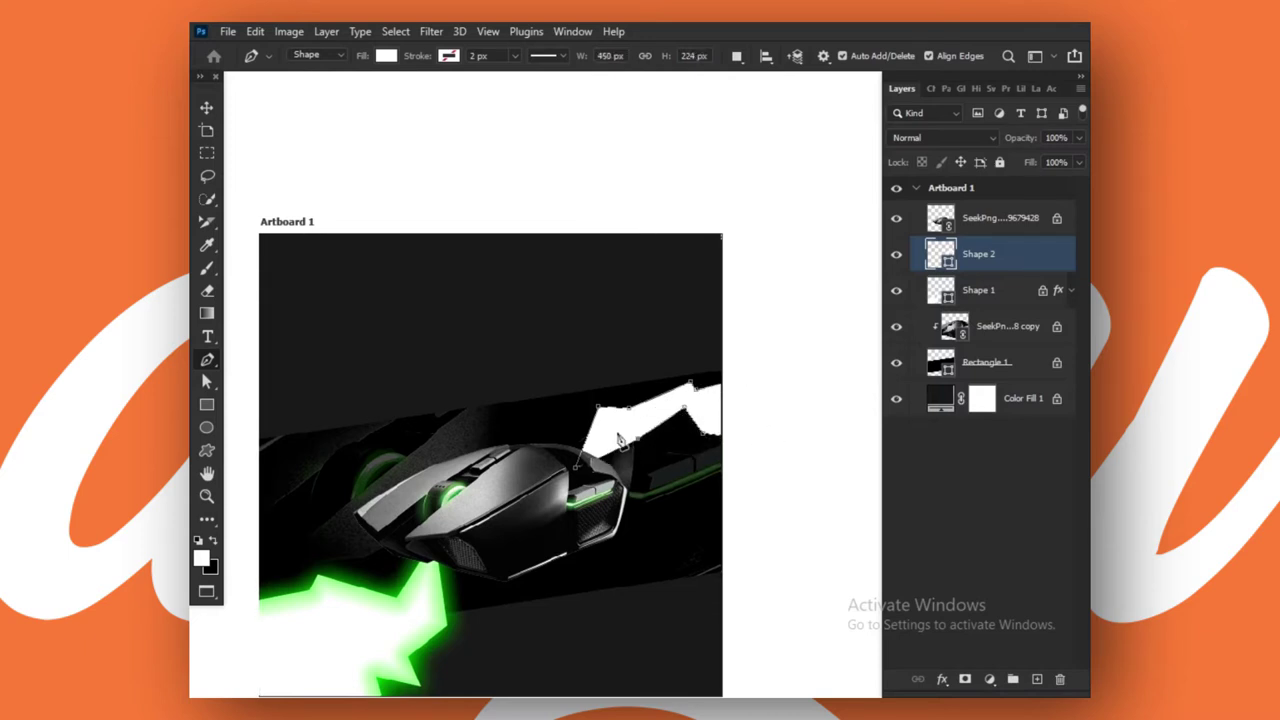
left_click(579, 476)
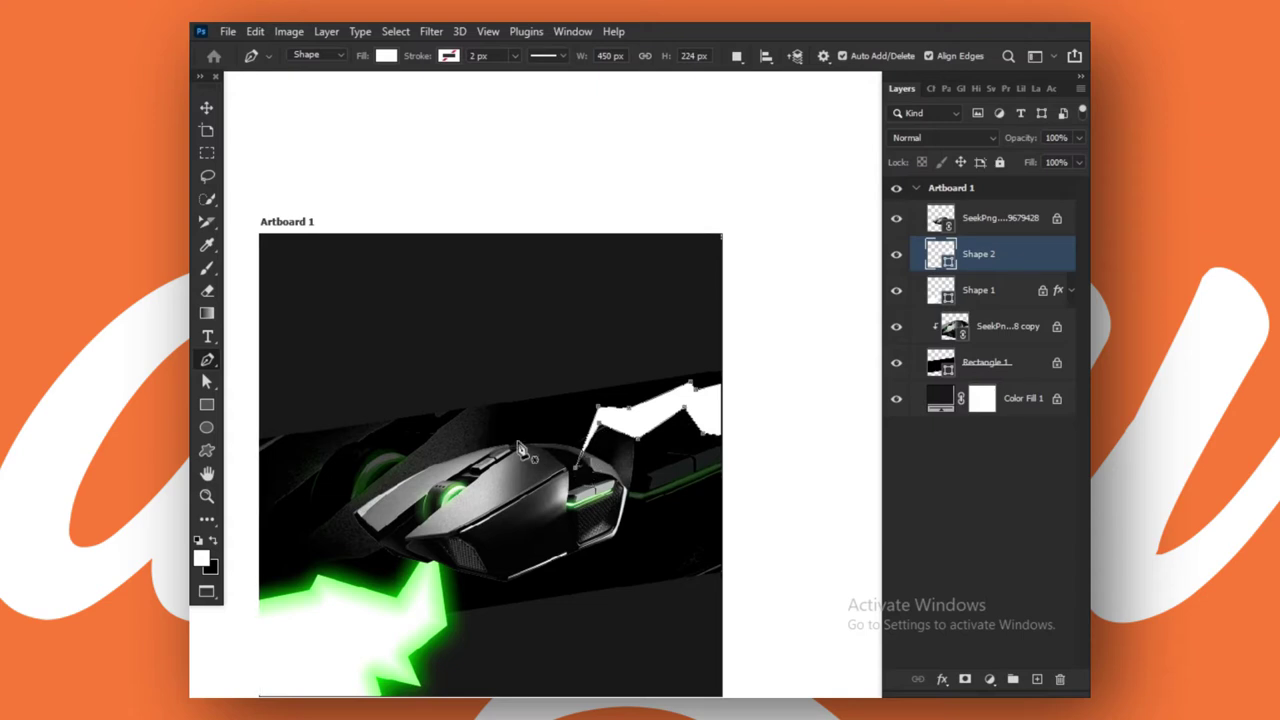
Fill the upper zigzag (Shape 2) with bright green 00ff0c and paste the glow layer style onto it.
double_click(946, 262)
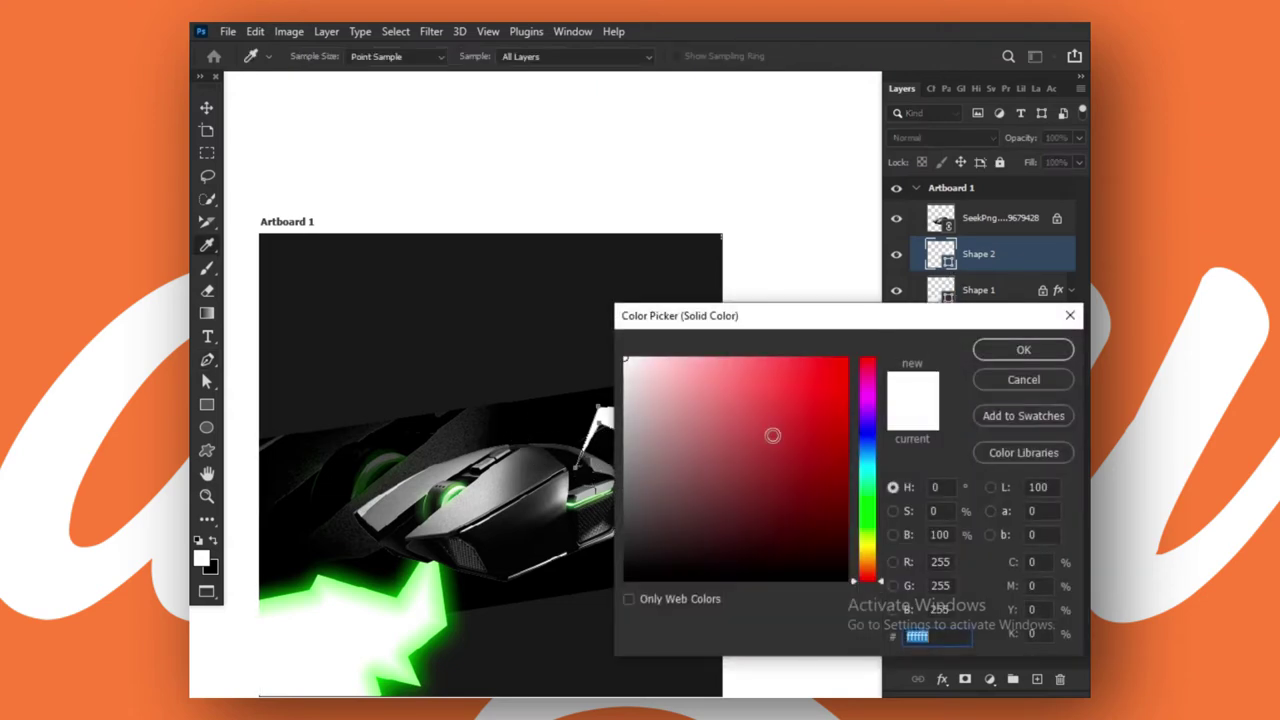
left_click(867, 505)
left_click(847, 358)
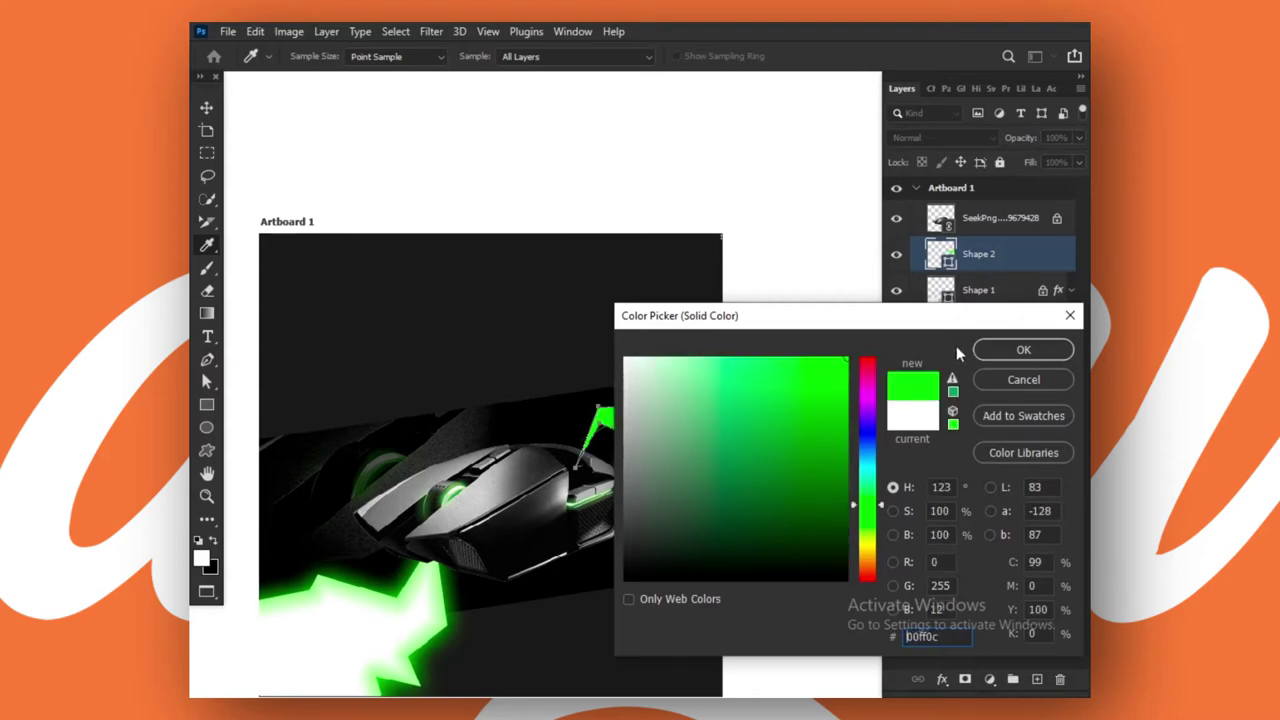
left_click(1024, 351)
right_click(1046, 264)
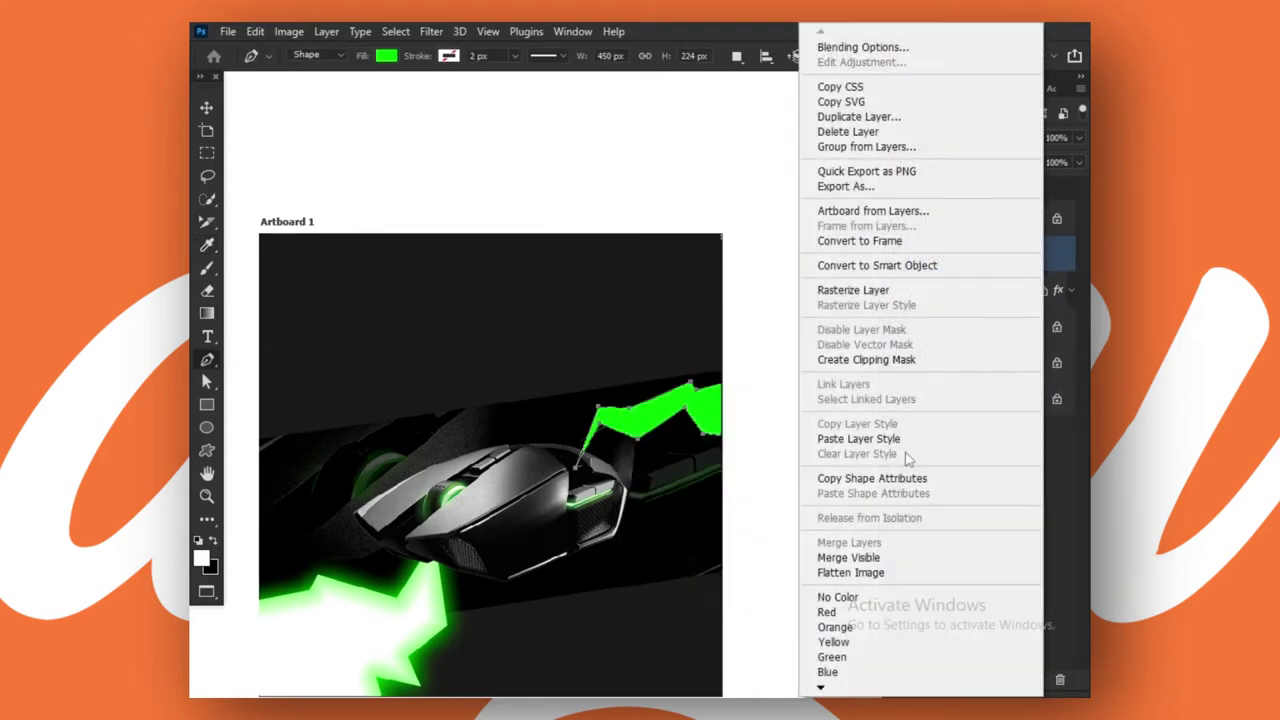
left_click(859, 438)
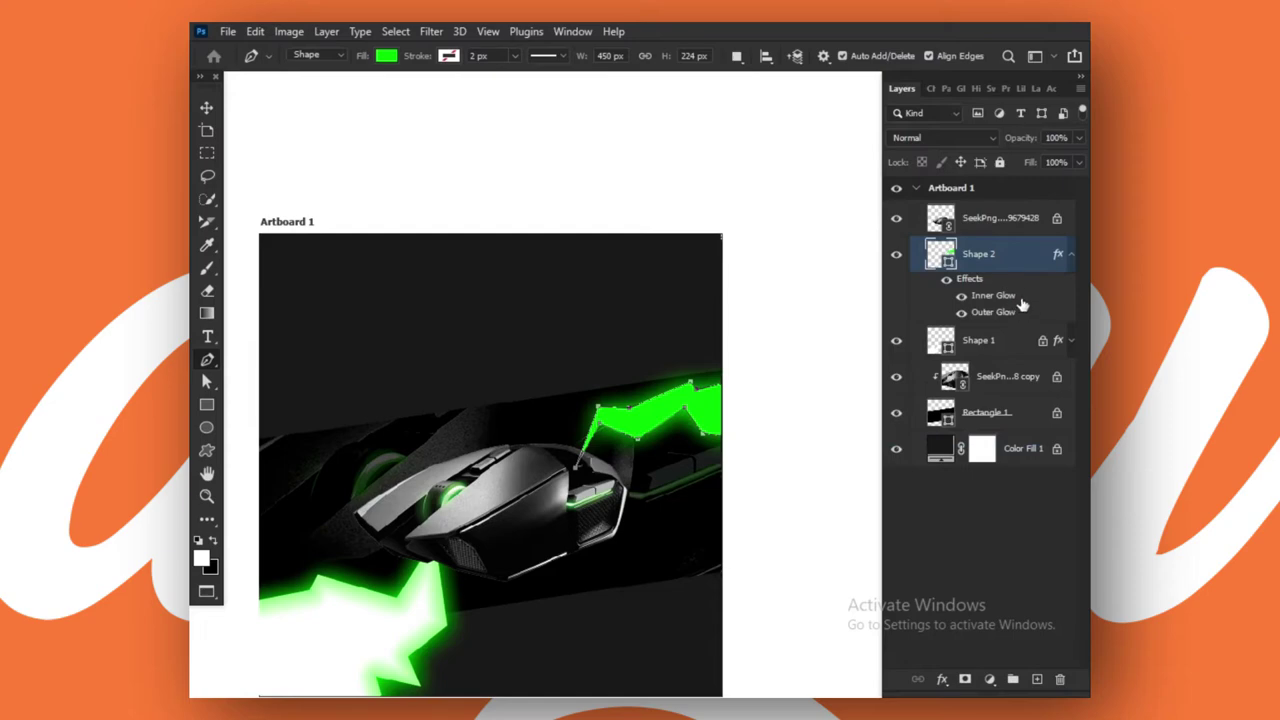
Change Shape 2's Inner Glow colour to white and raise its choke to 13%.
double_click(993, 295)
left_click_drag(500, 229, 911, 141)
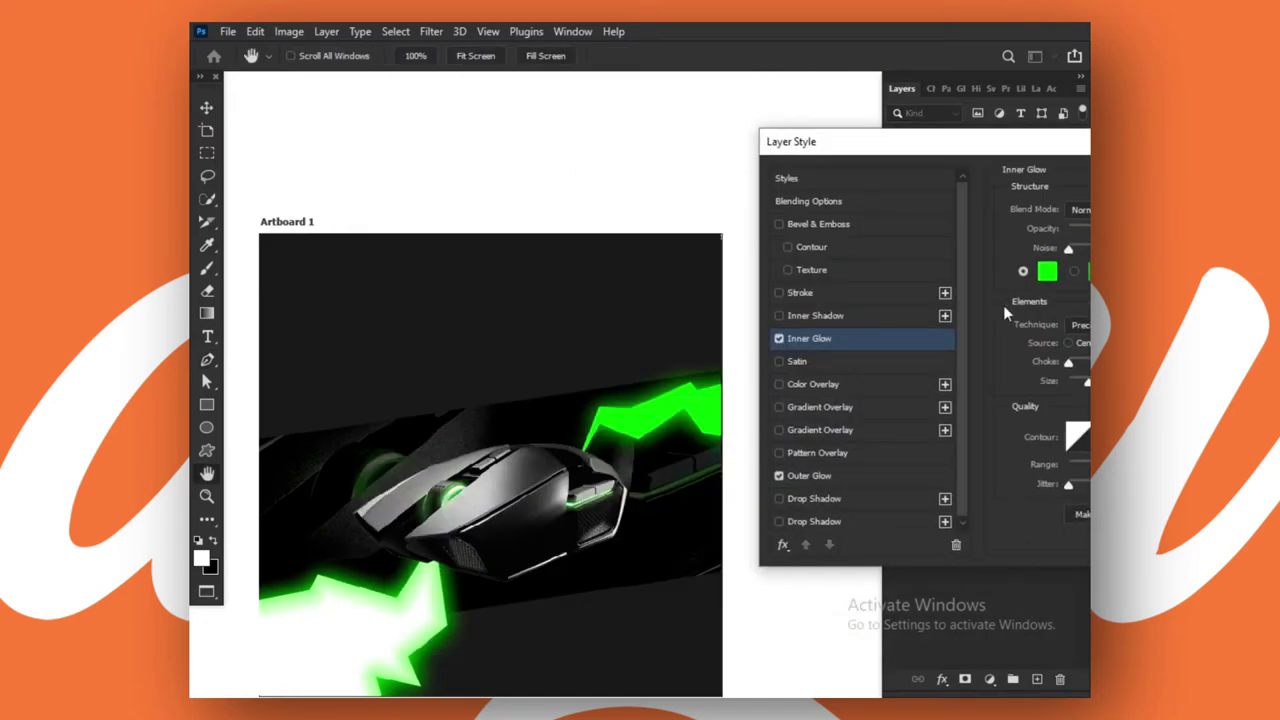
left_click_drag(1038, 158, 1022, 168)
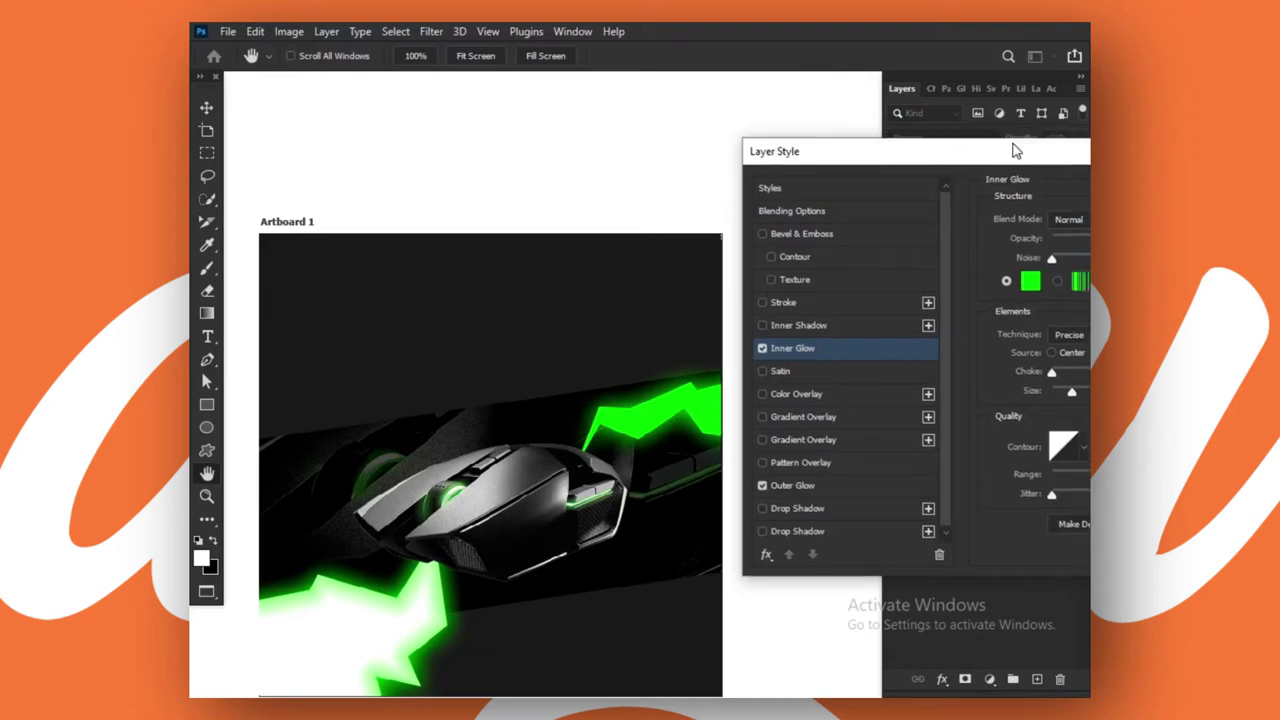
left_click(1028, 281)
left_click(652, 381)
left_click_drag(652, 381, 625, 358)
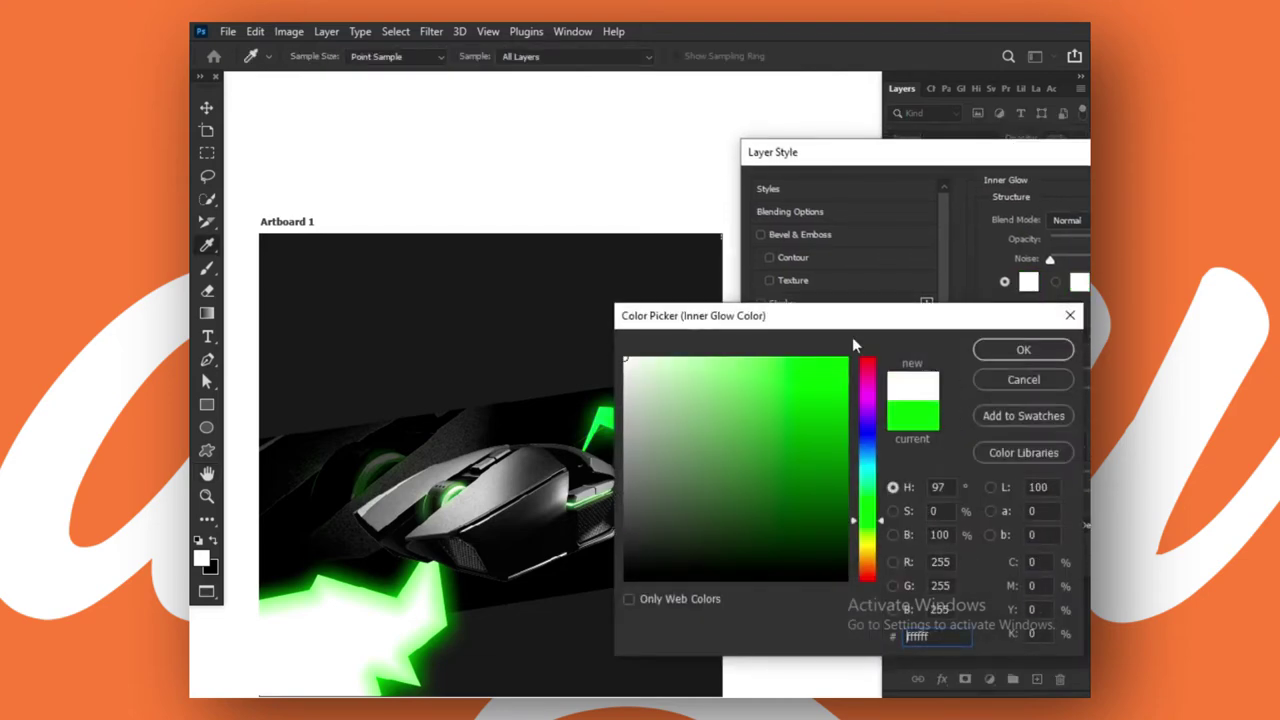
left_click_drag(851, 330, 609, 503)
left_click(757, 522)
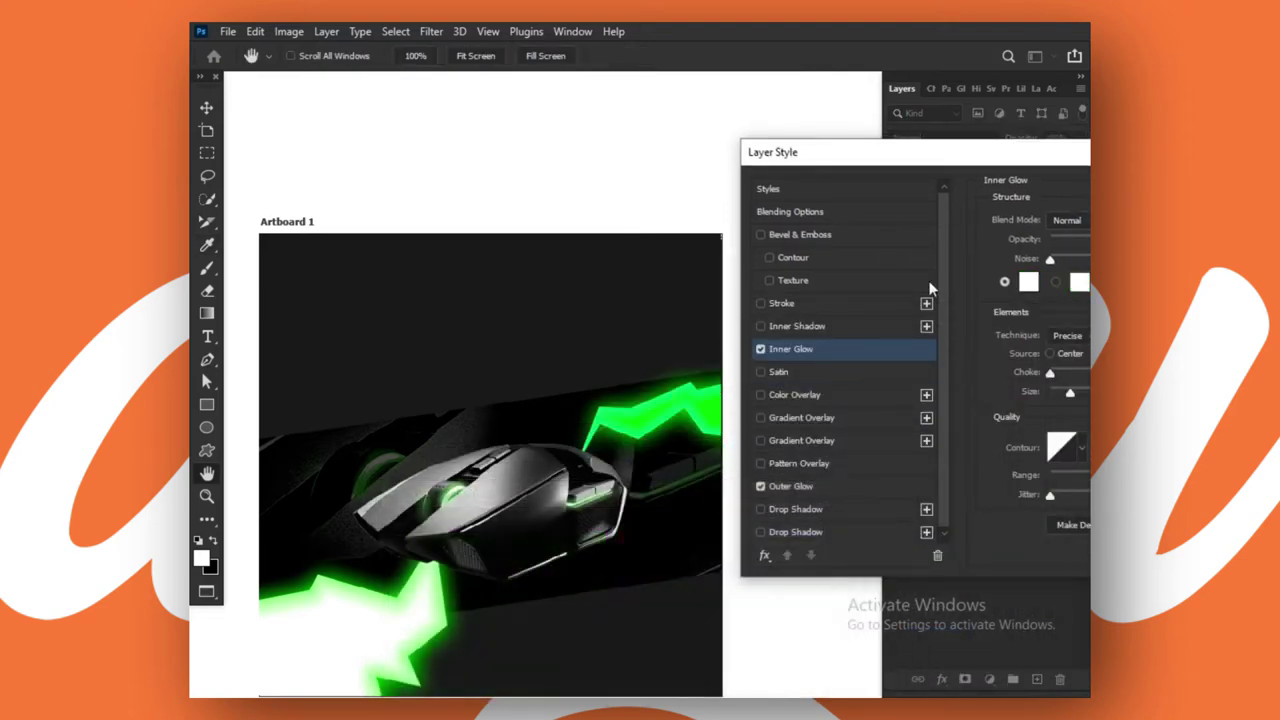
left_click_drag(1003, 157, 978, 162)
left_click_drag(804, 302, 679, 277)
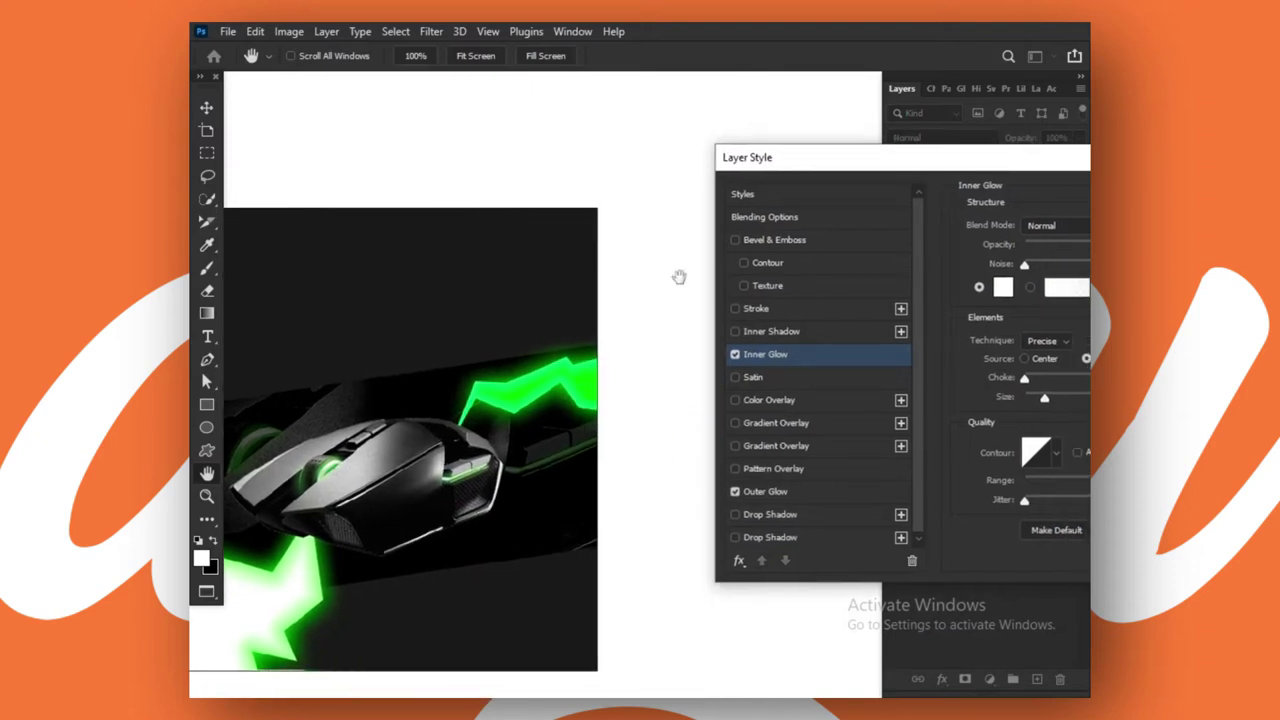
left_click_drag(1006, 170, 886, 201)
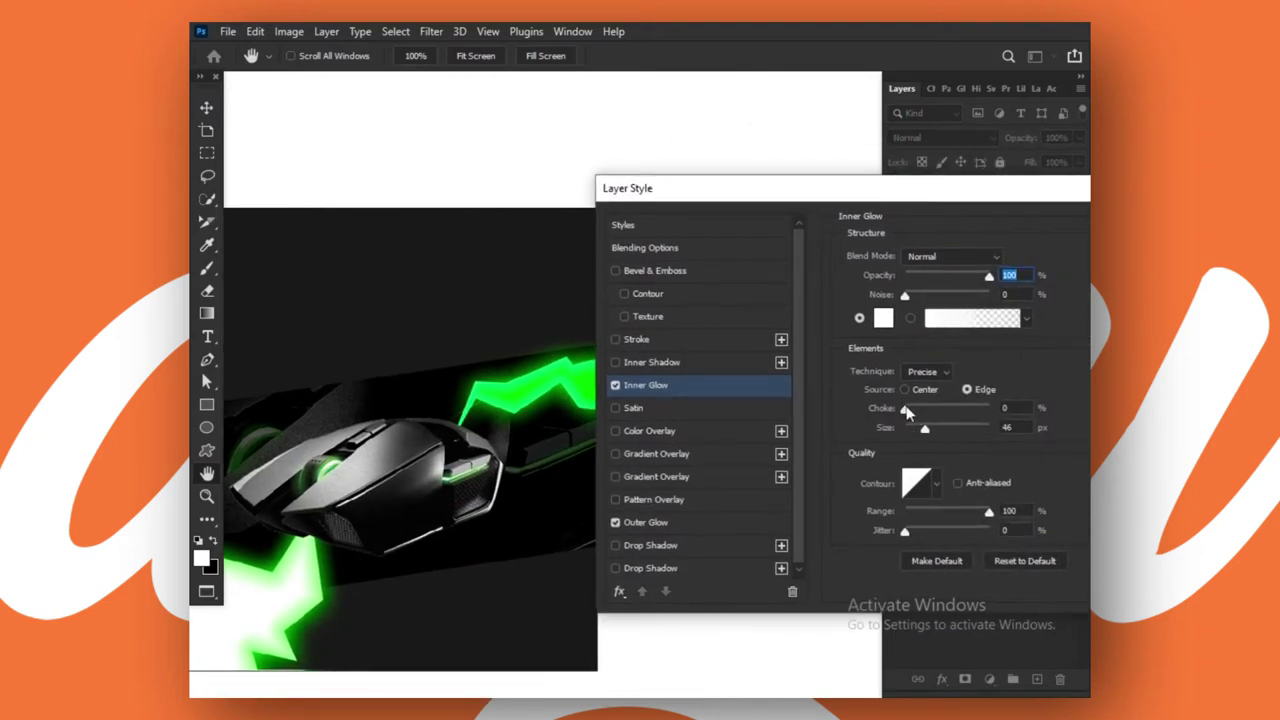
left_click_drag(905, 410, 923, 410)
mouse_move(981, 184)
left_mouse_down()
mouse_move(886, 220)
mouse_move(588, 253)
left_mouse_up()
Apply the zigzag's glow changes, undo a stray new layer, and copy Shape 2's layer style.
left_click(810, 312)
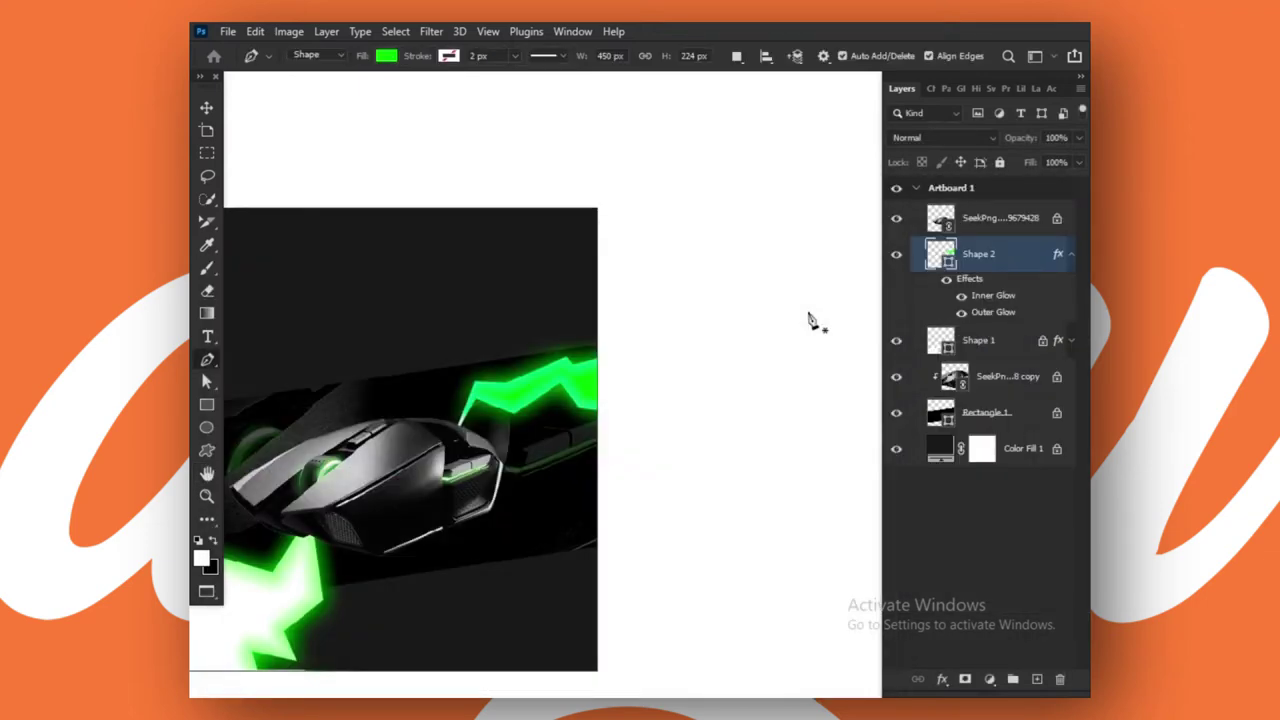
left_click(810, 314)
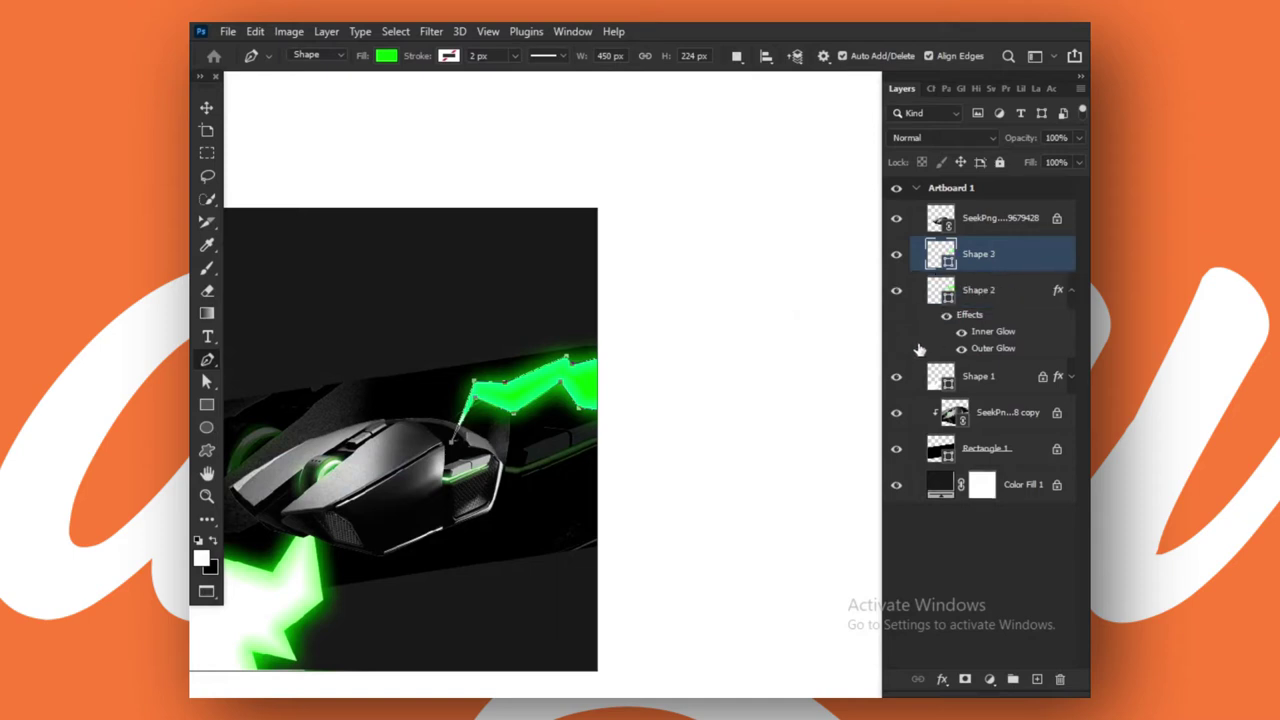
key("ctrl+z")
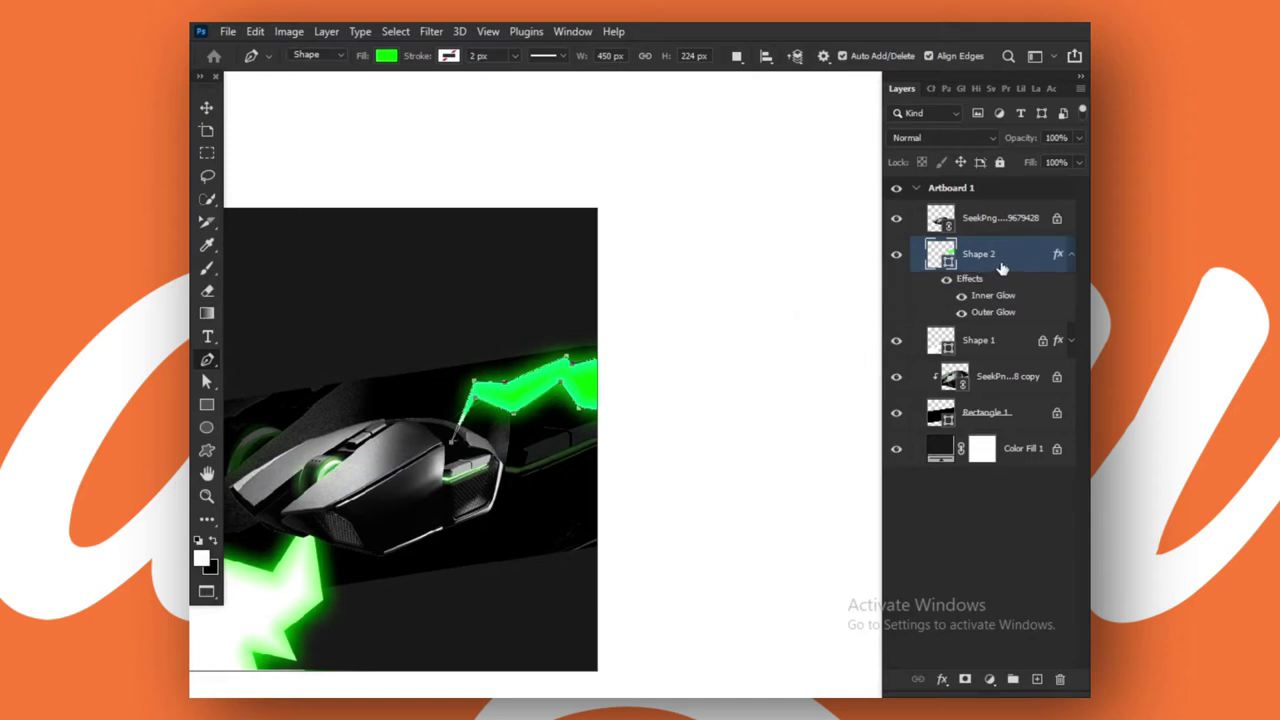
left_click(206, 107)
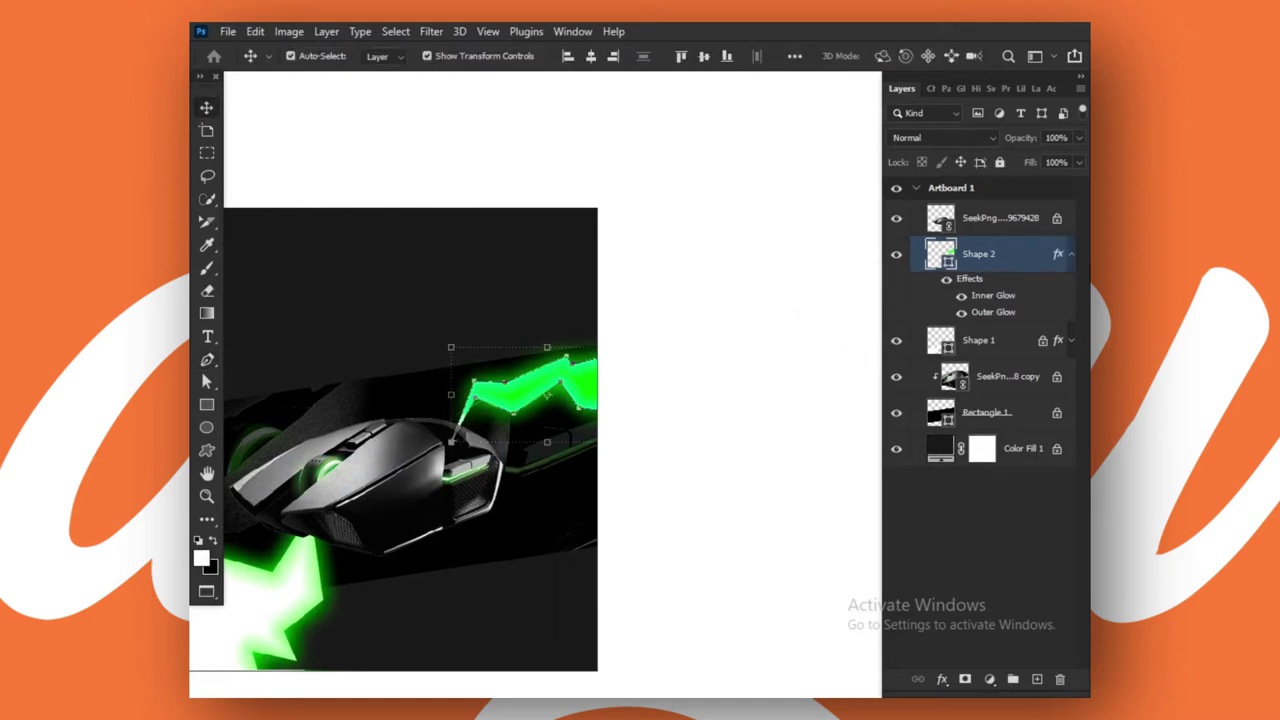
right_click(1047, 262)
left_click(838, 424)
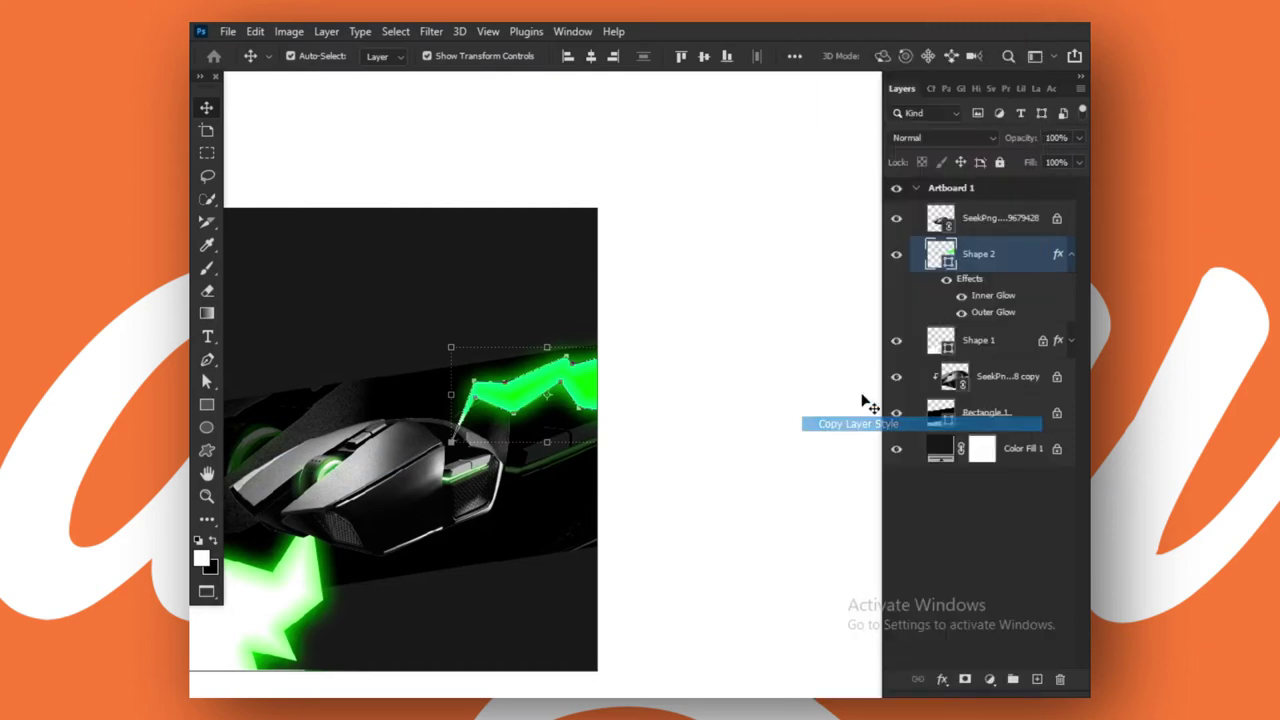
left_click(1072, 256)
Rotate the upper bolt (Shape 2) about 2.4° counterclockwise and commit the transform.
key("ctrl+t")
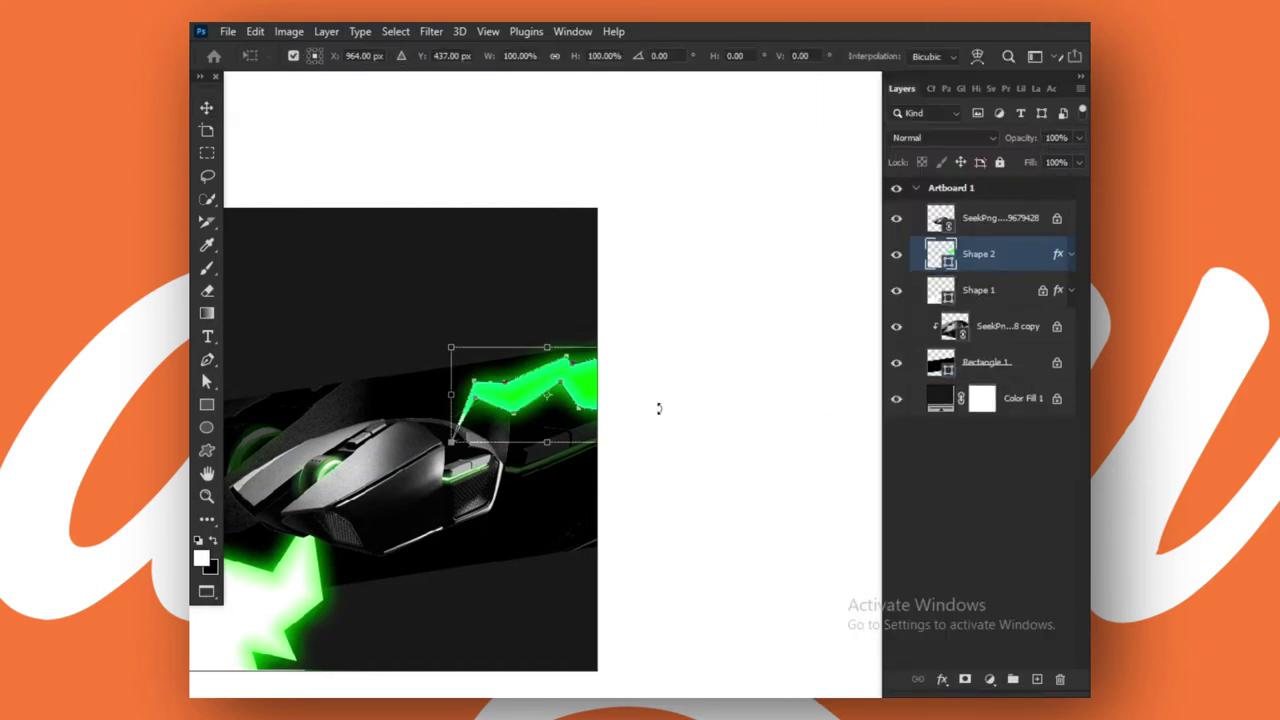
left_click_drag(659, 408, 667, 375)
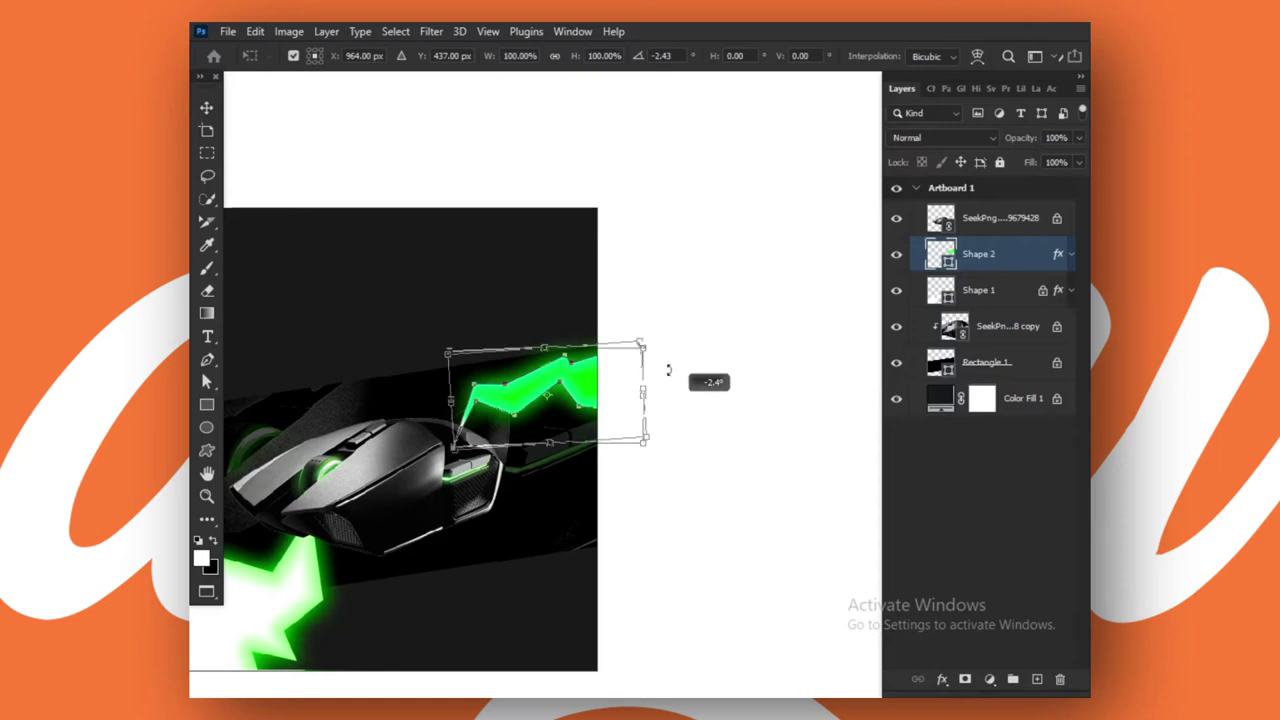
key("Return")
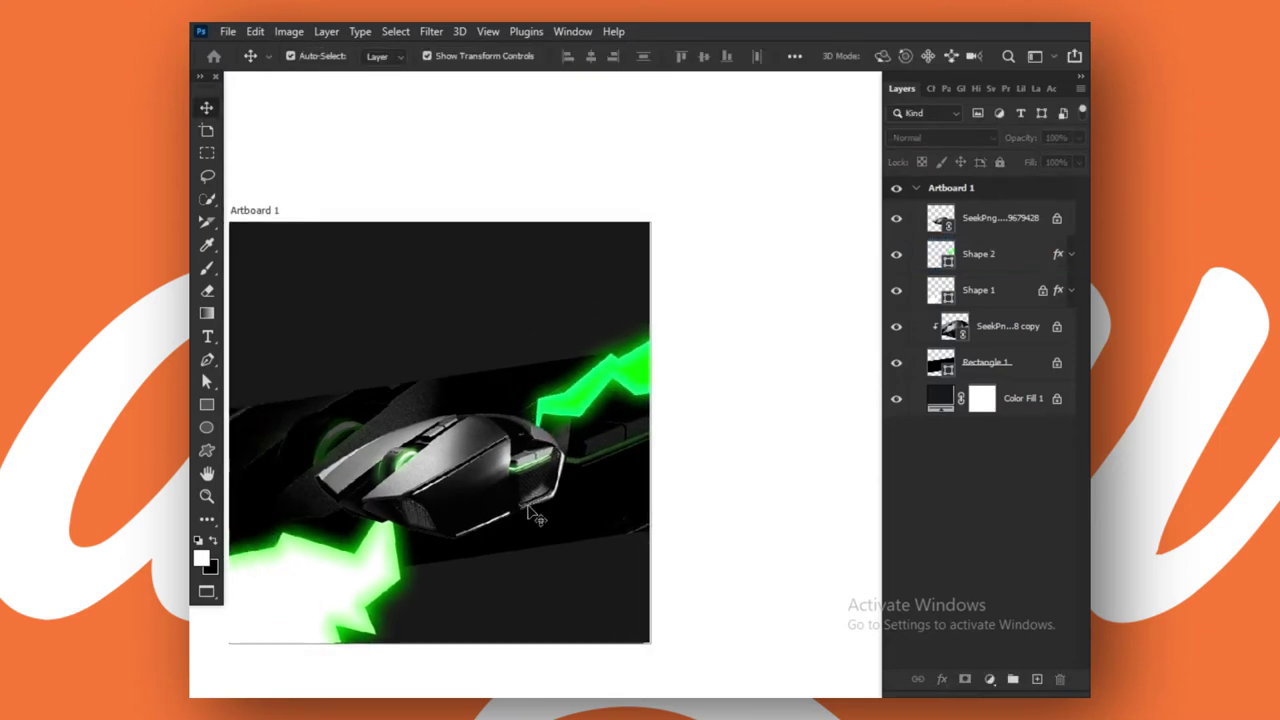
key("p")
scroll(585, 470, "up", 2)
Draw a notched lightning shard above the mouse, filled with the recent green.
scroll(585, 470, "up", 2)
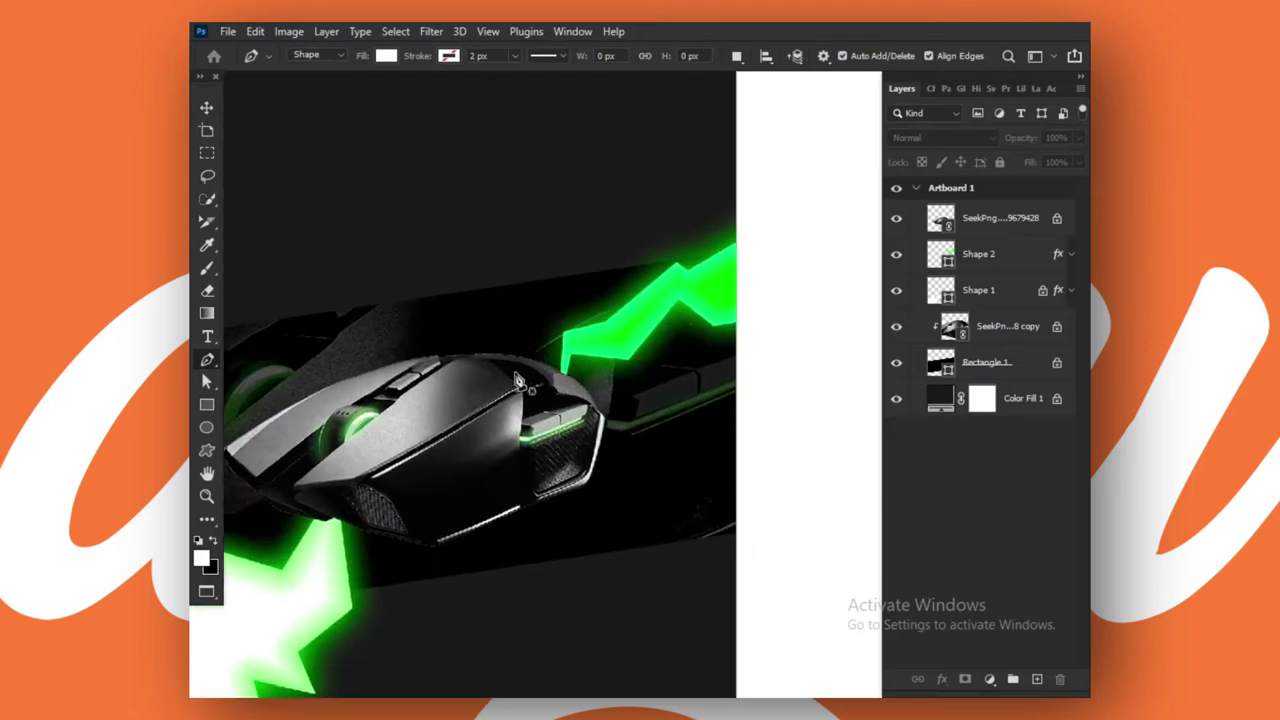
left_click(386, 56)
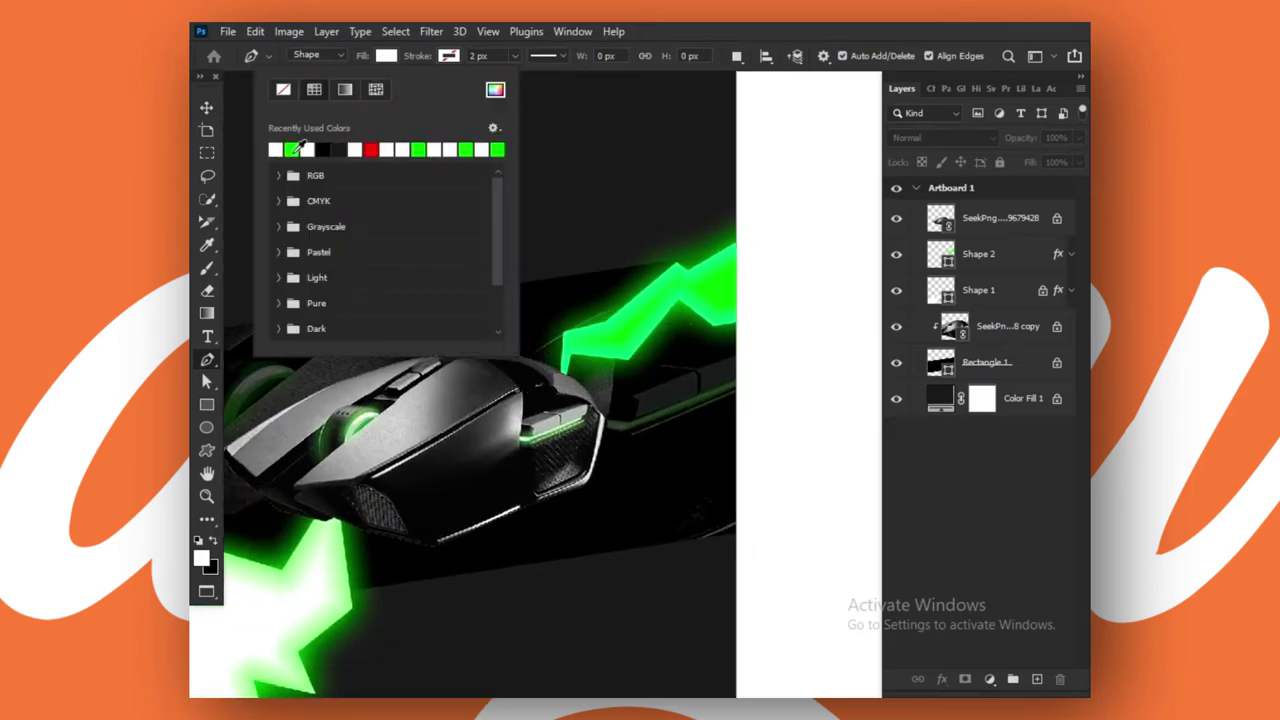
left_click(292, 150)
key("Return")
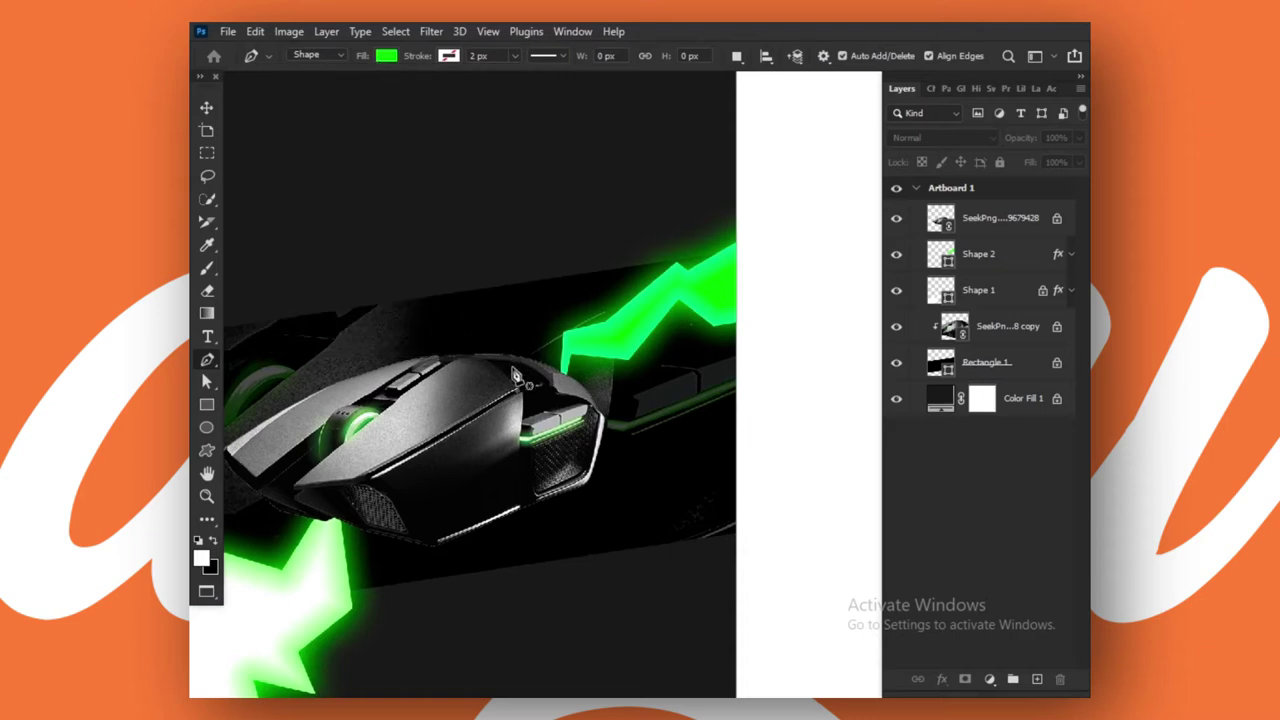
left_click(511, 368)
left_click(490, 300)
left_click(500, 260)
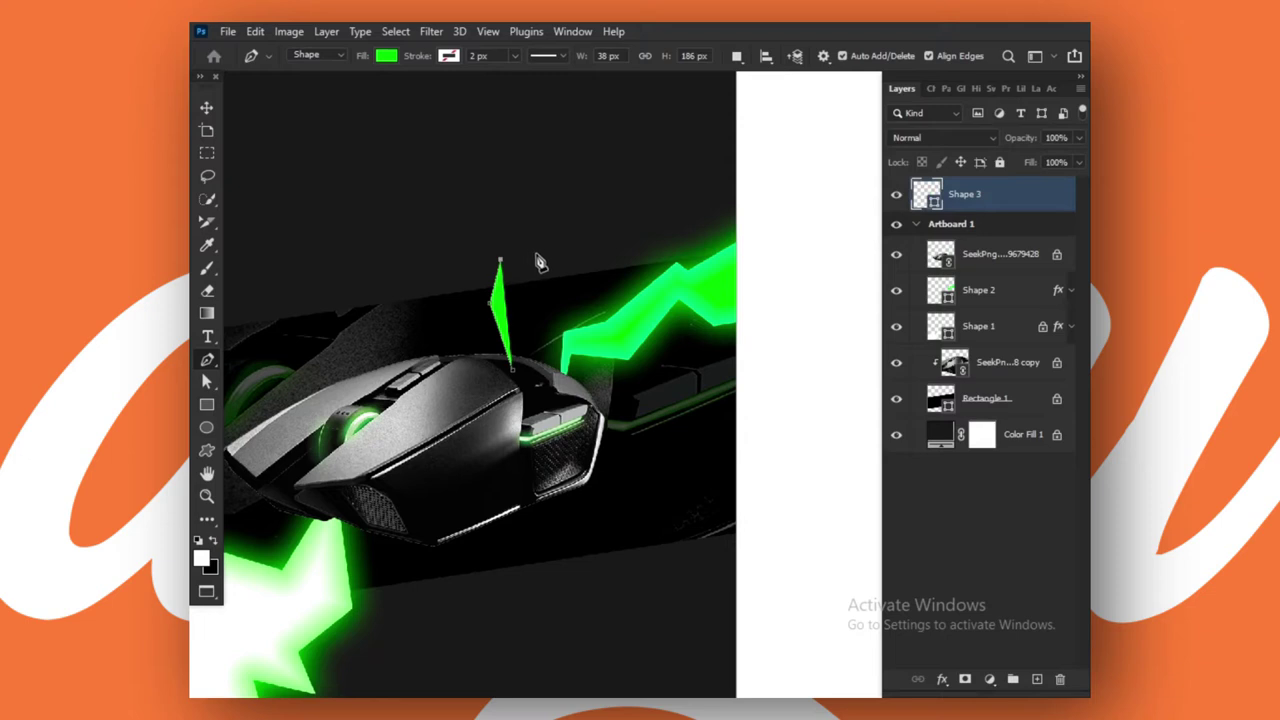
left_click(563, 253)
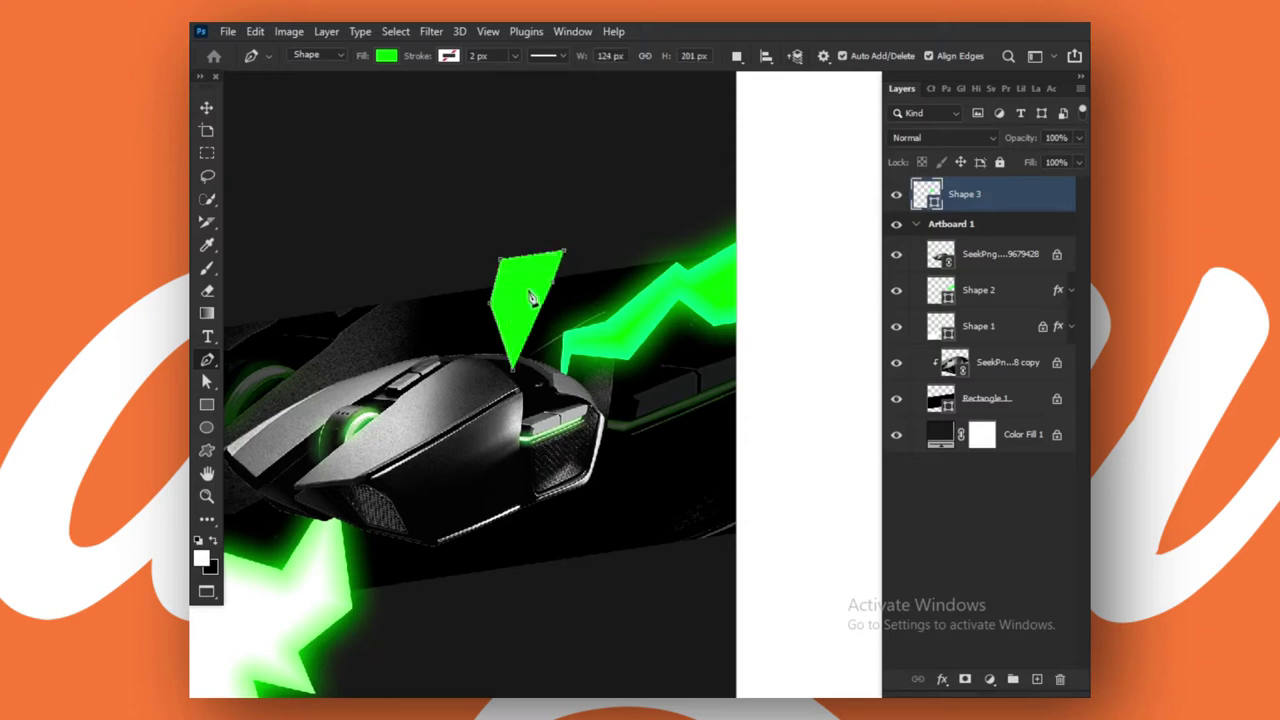
left_click(521, 301)
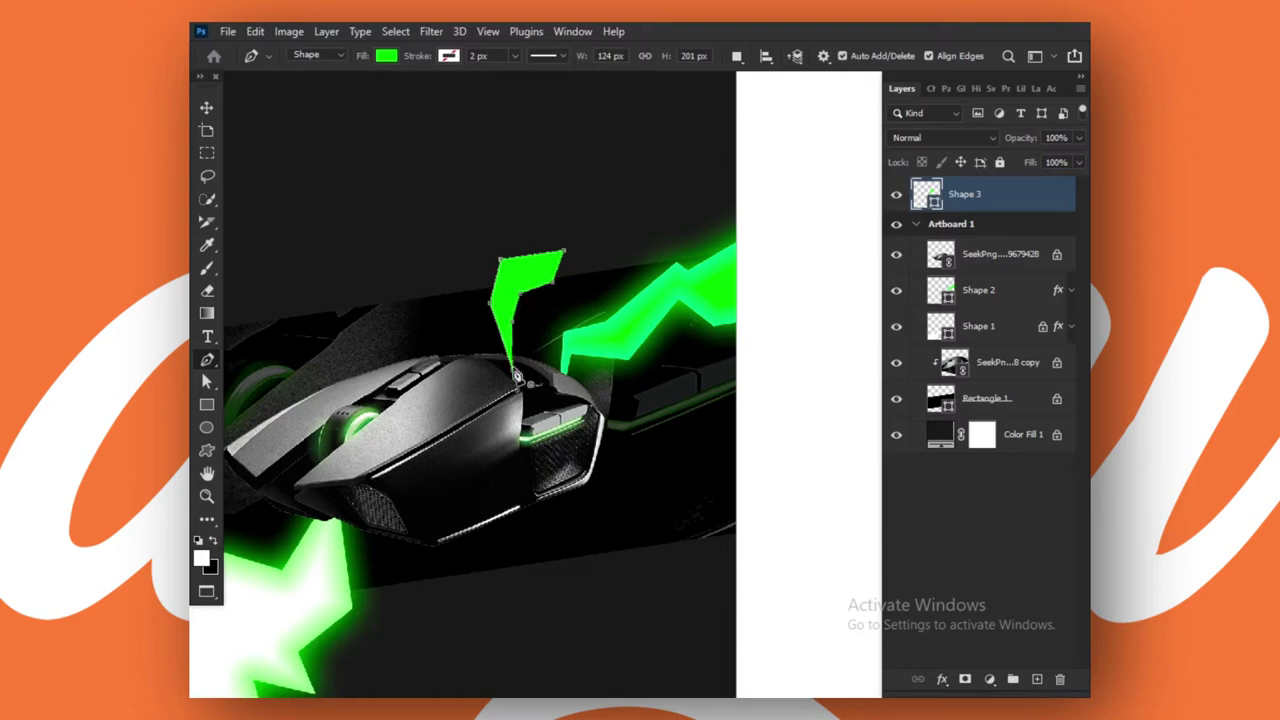
left_click(517, 376)
Move Shape 3 into Artboard 1, copy Shape 2's glow onto it, and rotate it about 14° rightward.
left_click_drag(1025, 196, 1011, 278)
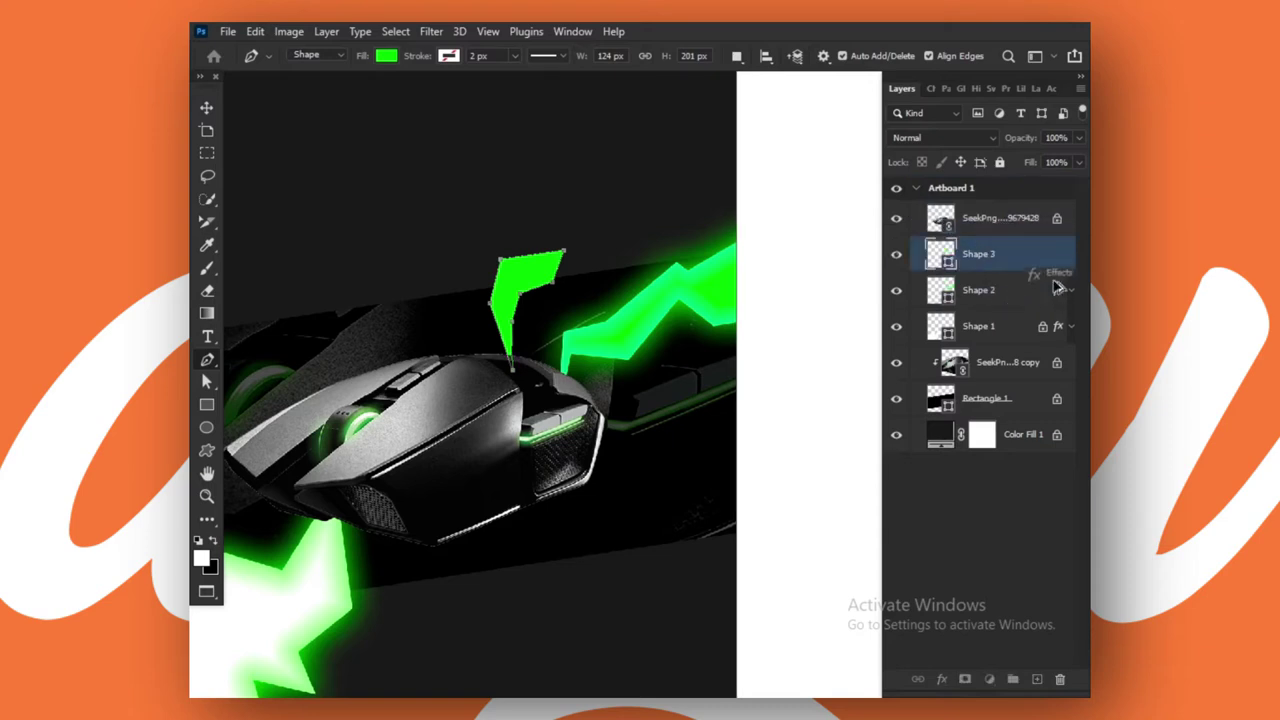
left_click_drag(1058, 291, 1052, 258)
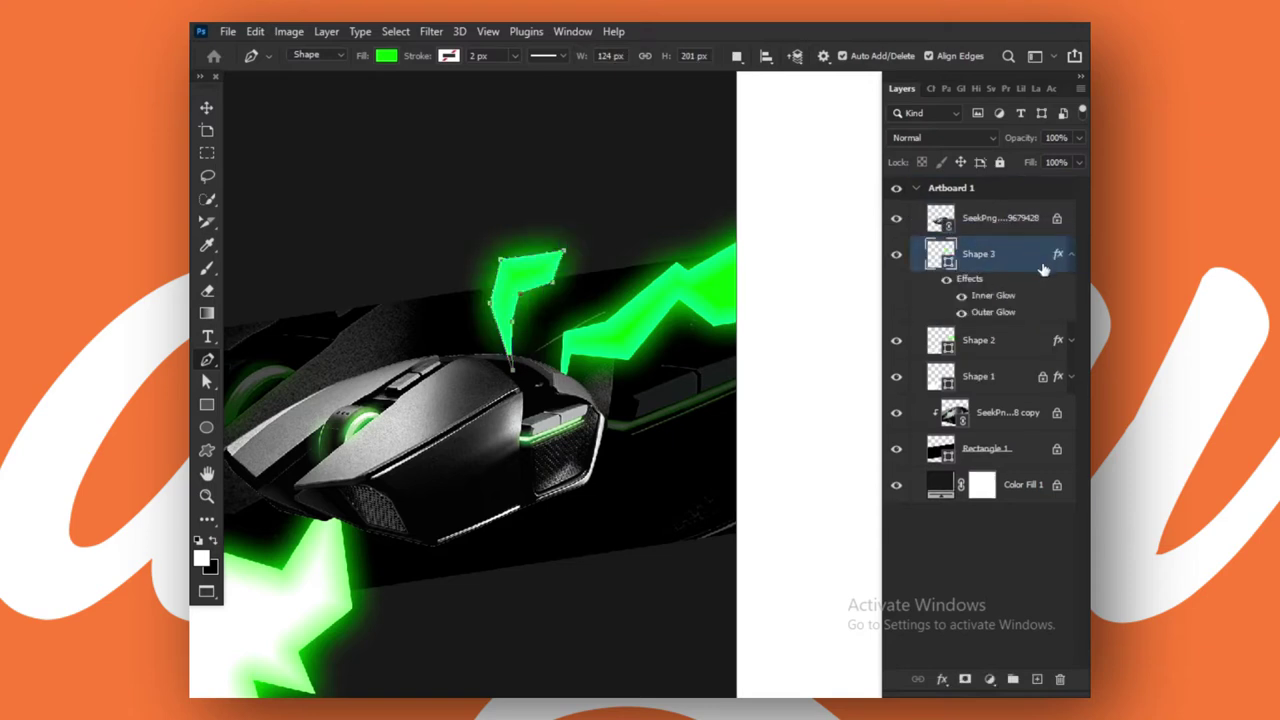
left_click(207, 107)
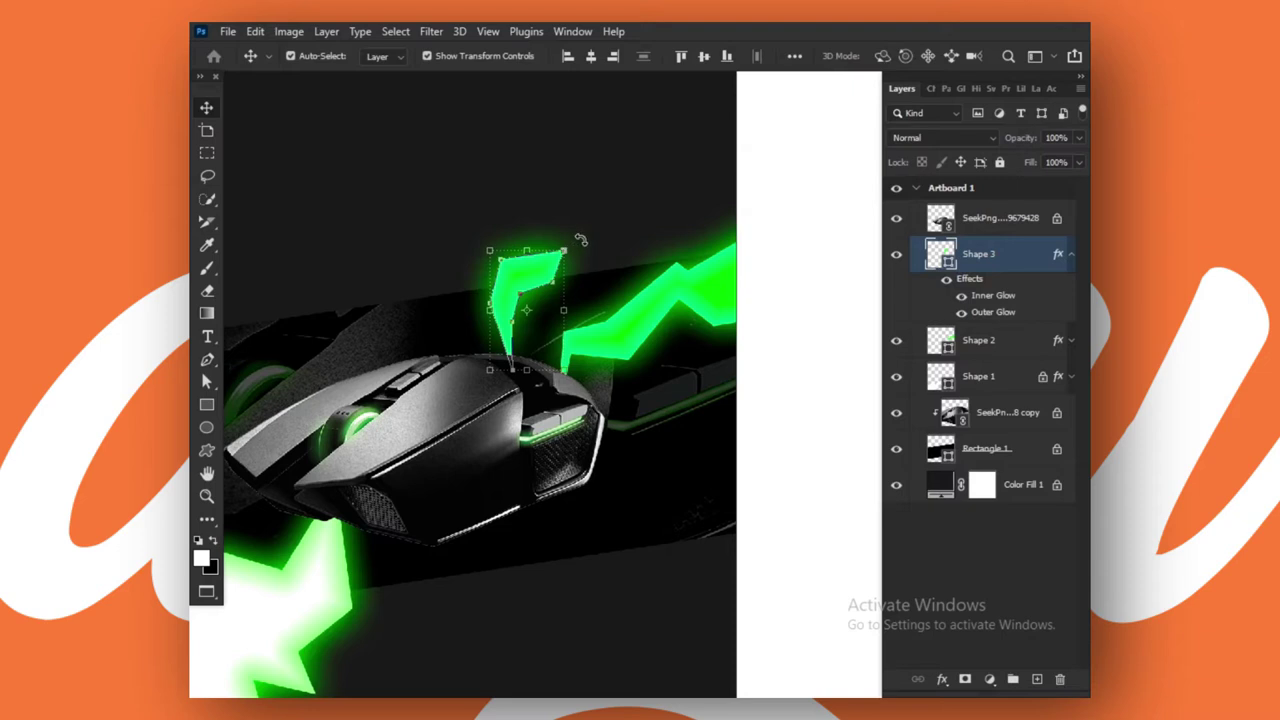
mouse_move(581, 240)
left_mouse_down()
mouse_move(590, 250)
mouse_move(573, 289)
left_mouse_up()
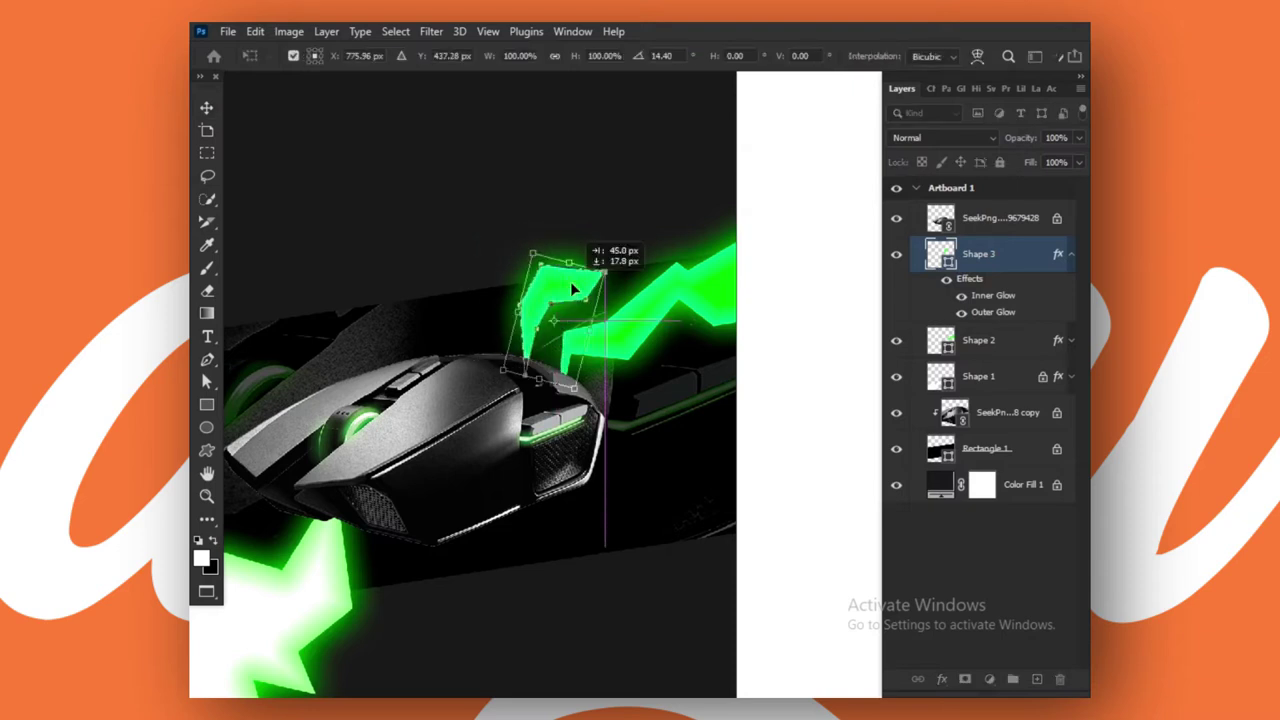
key("Return")
left_click(645, 233)
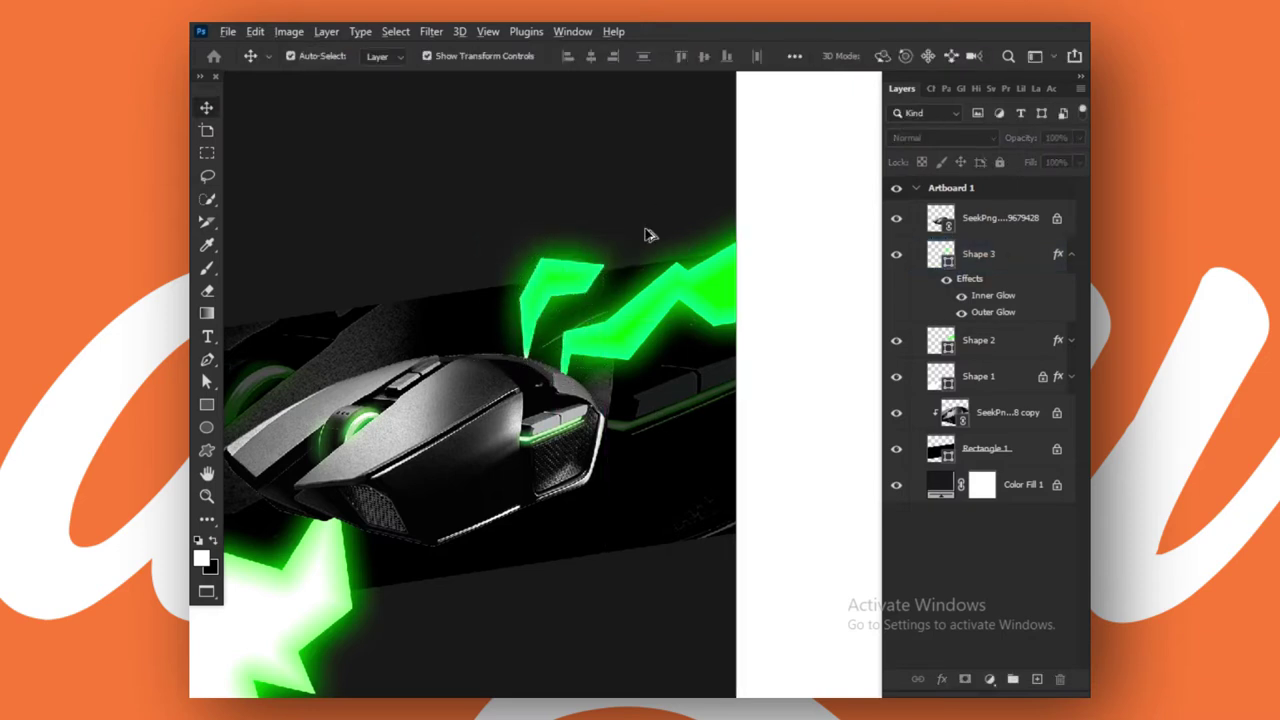
scroll(645, 233, "down", 3)
scroll(623, 429, "up", 1)
scroll(545, 435, "up", 1)
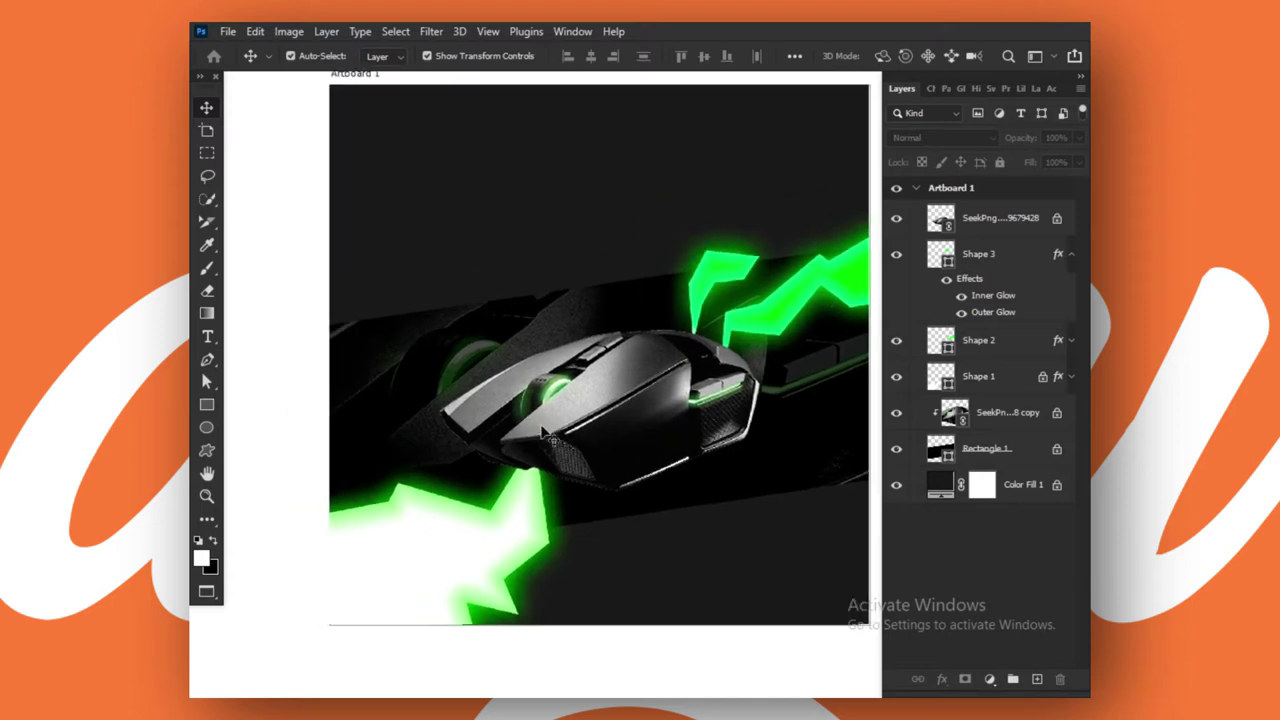
Draw a jagged zigzag lightning bolt (Shape 4) from the artboard's left edge toward the mouse.
key("p")
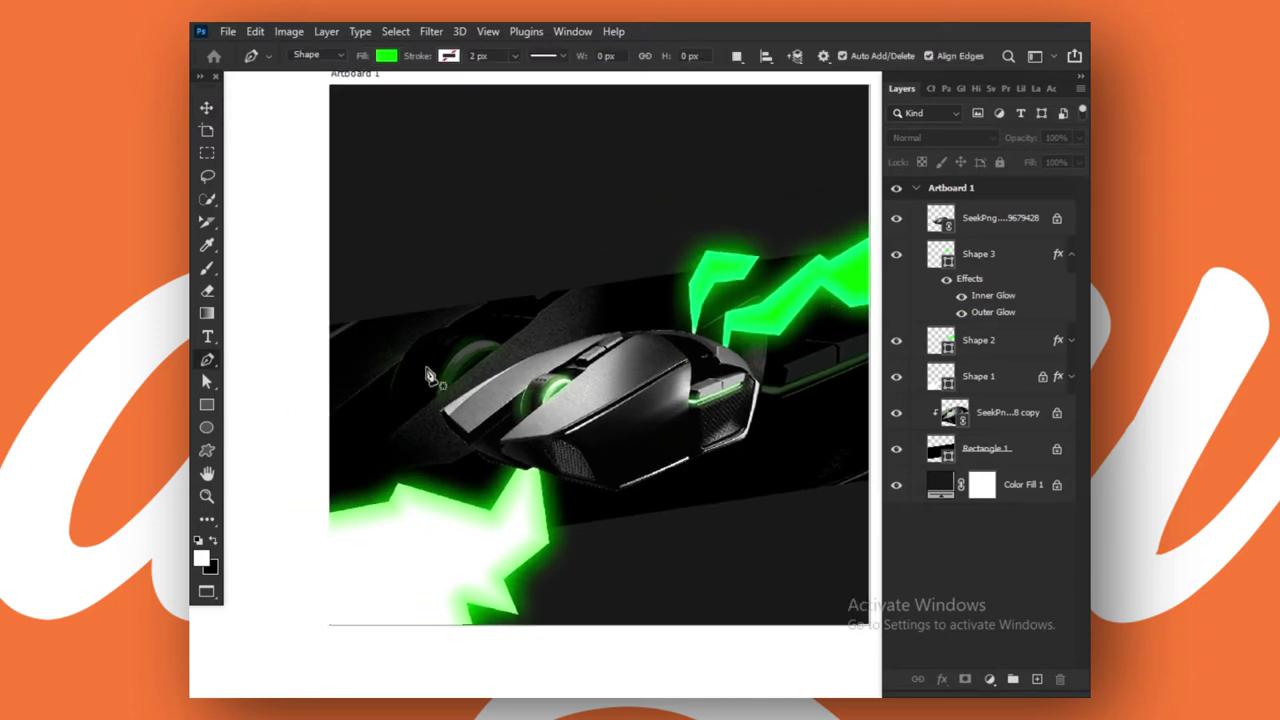
left_click(311, 278)
left_click(378, 278)
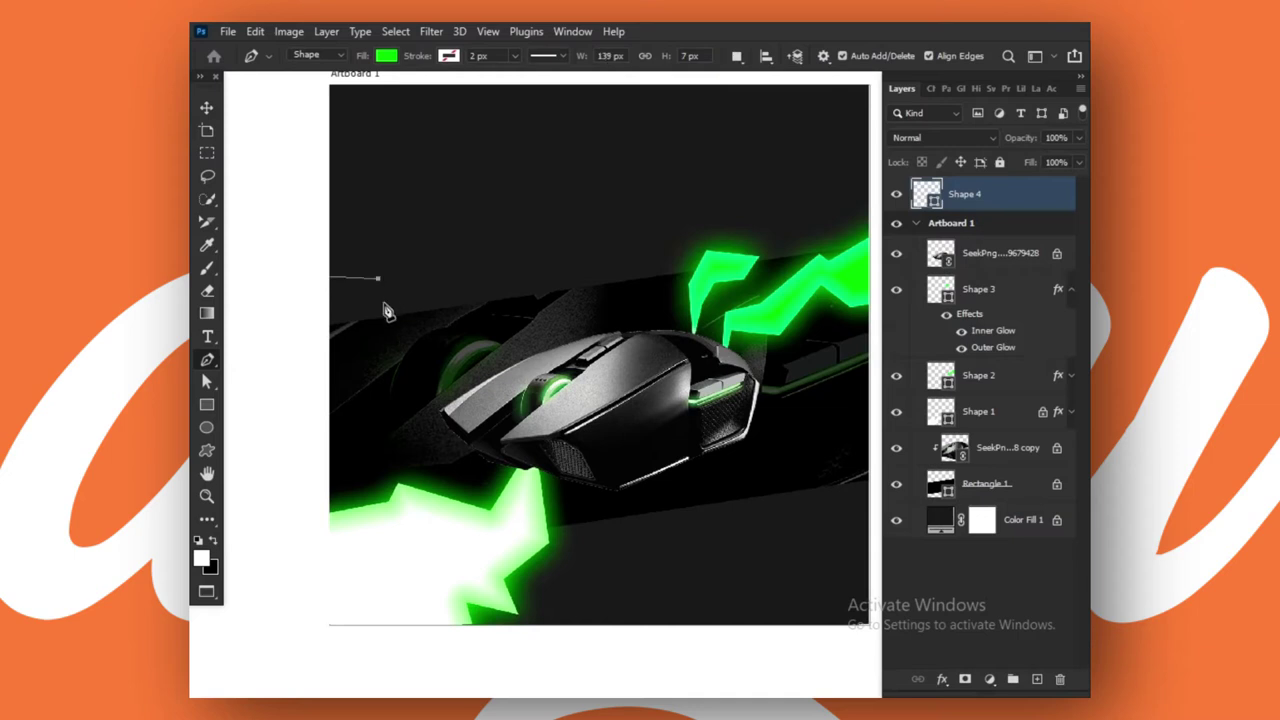
left_click(393, 307)
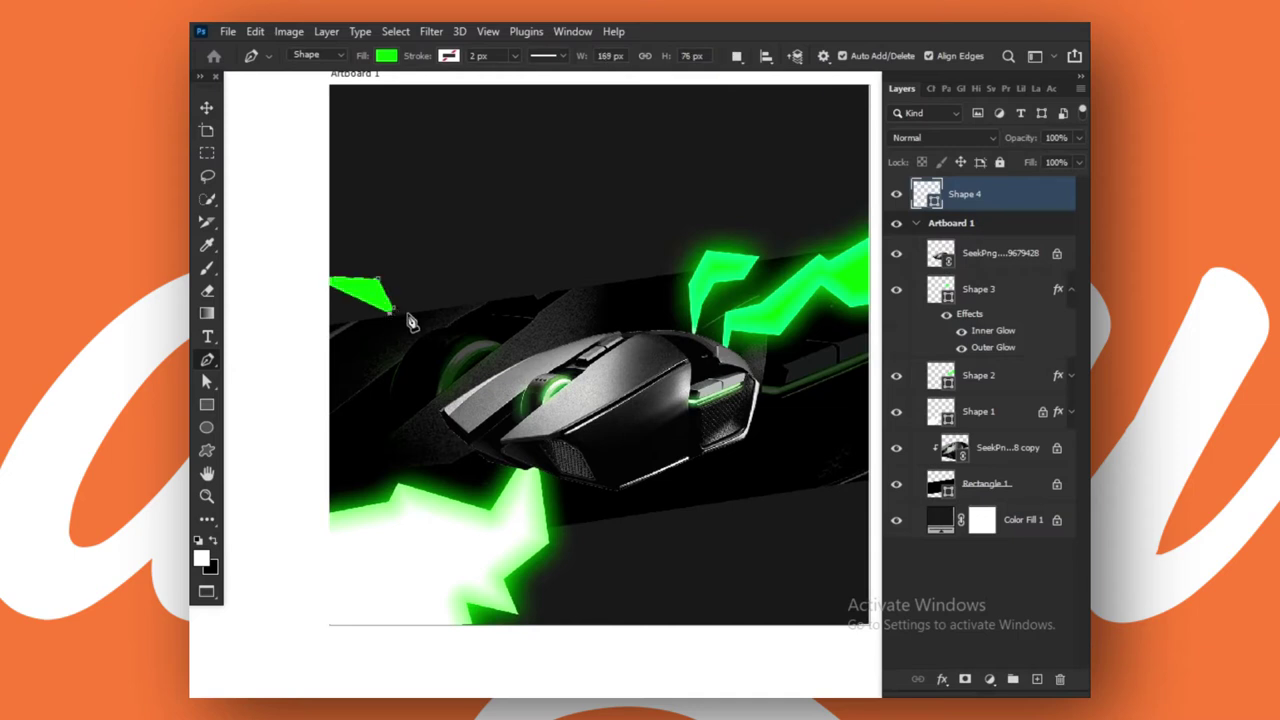
left_click(422, 307)
left_click(435, 325)
left_click(438, 358)
left_click(449, 344)
left_click(463, 386)
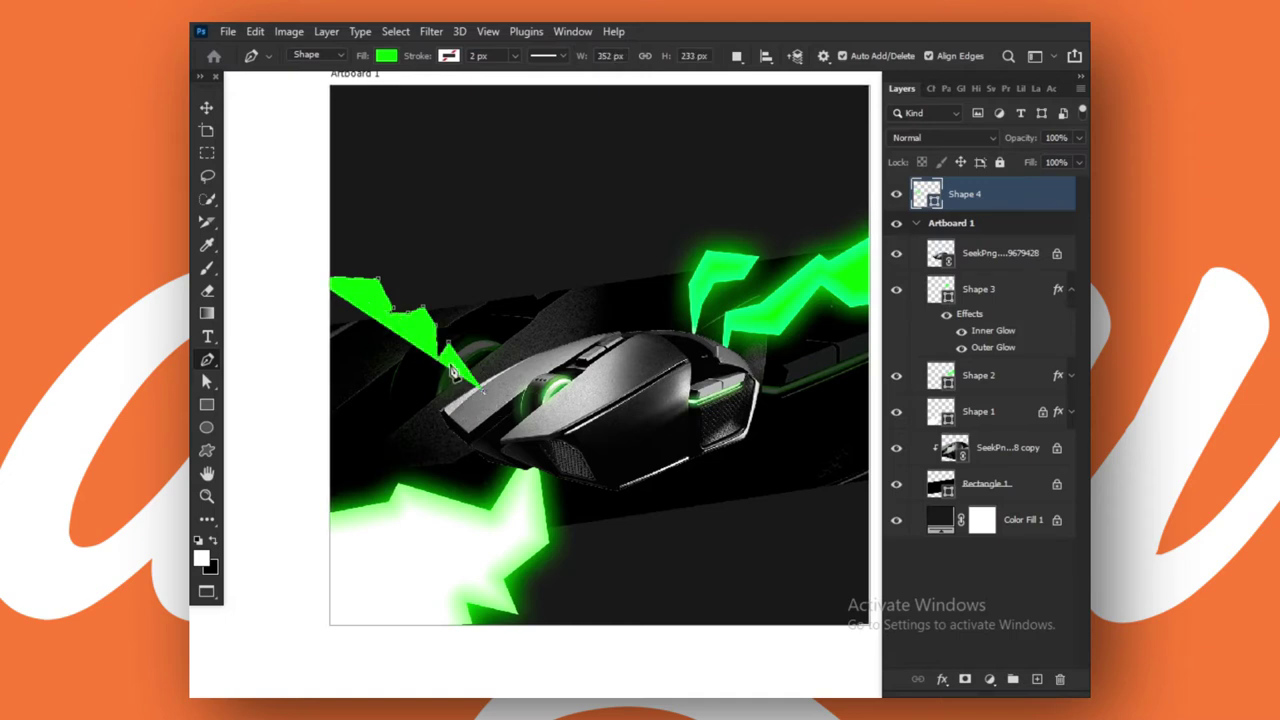
left_click(417, 389)
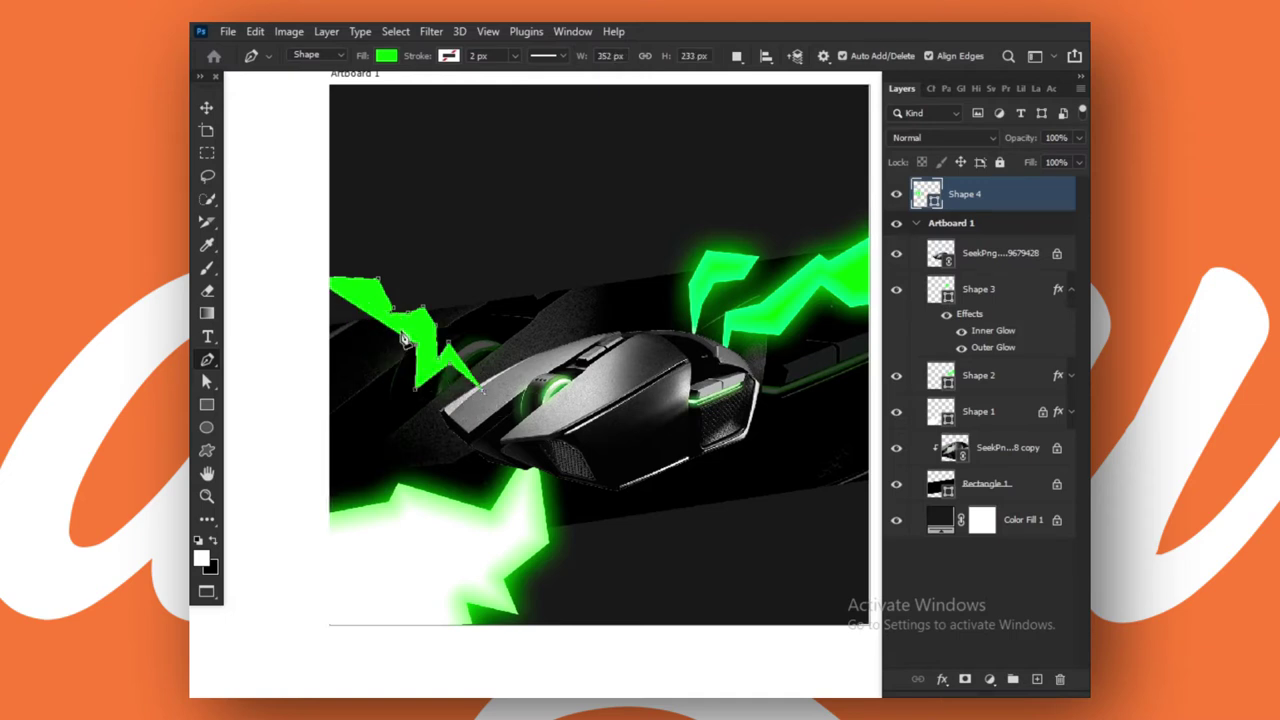
left_click(360, 352)
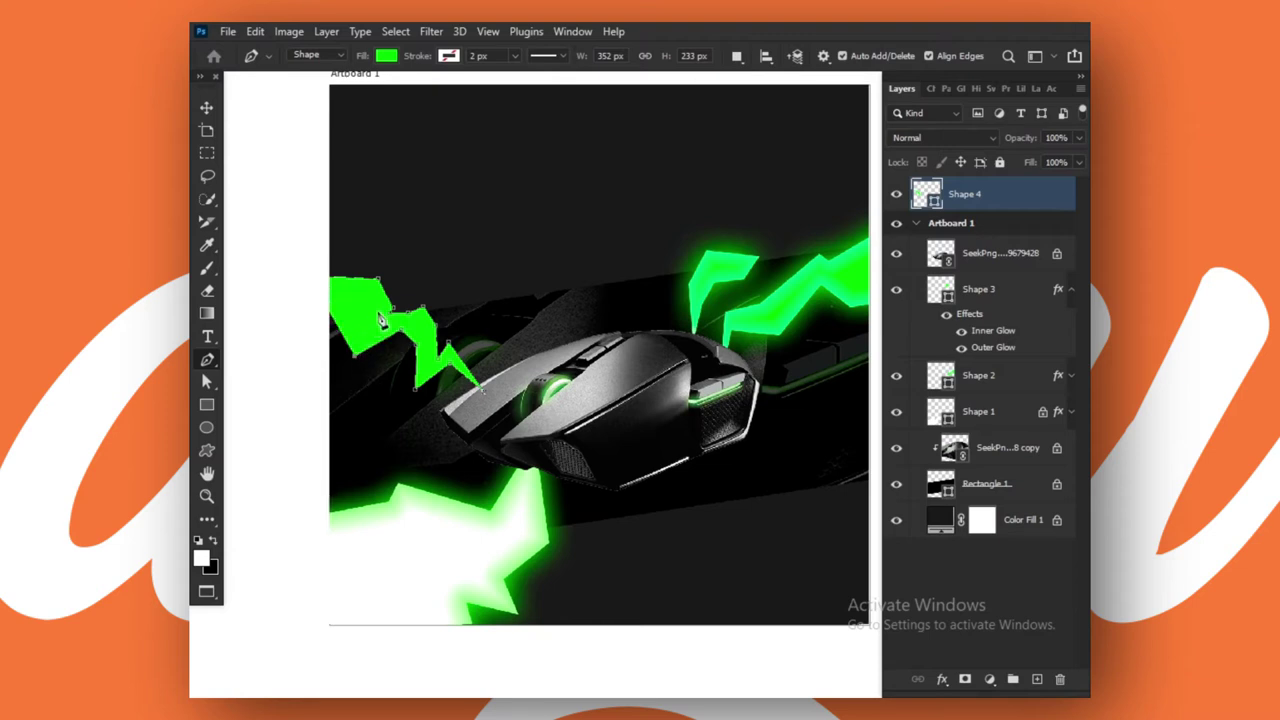
left_click(288, 323)
scroll(300, 325, "down", 1)
scroll(305, 300, "up", 2)
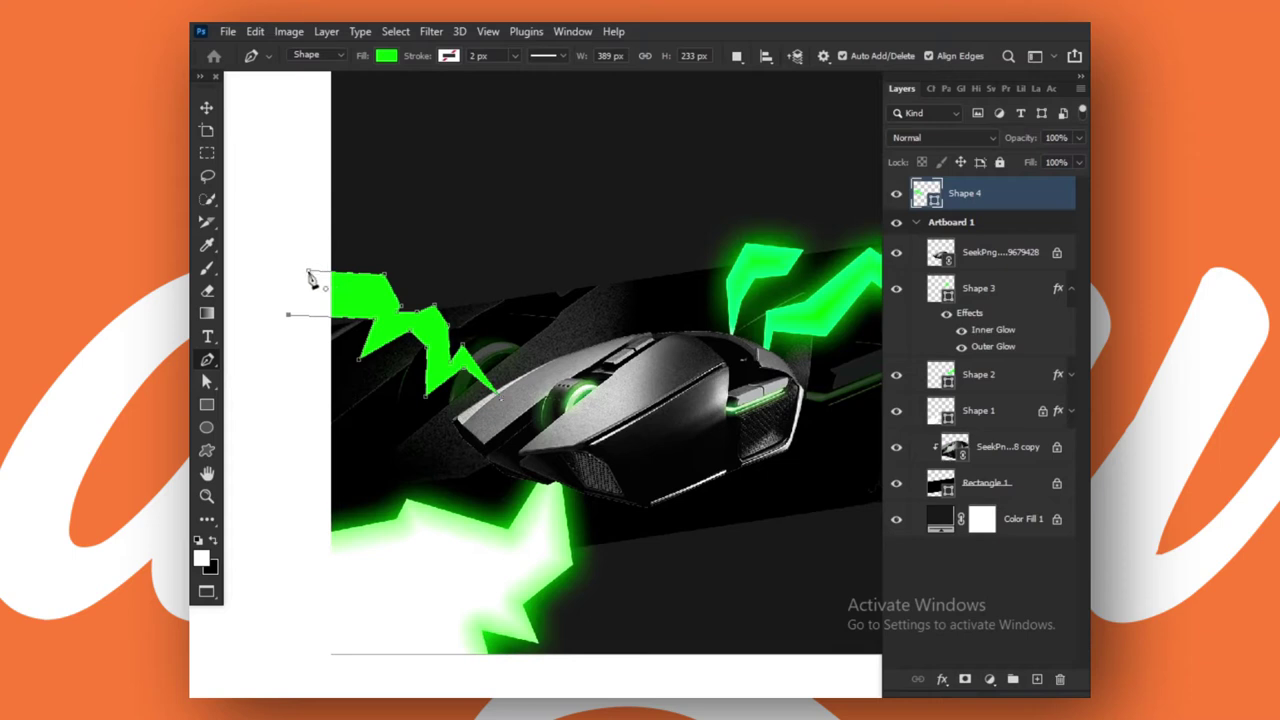
left_click(309, 272)
Move Shape 4 into Artboard 1 and copy Shape 3's inner and outer glow onto it.
left_click_drag(965, 208, 978, 270)
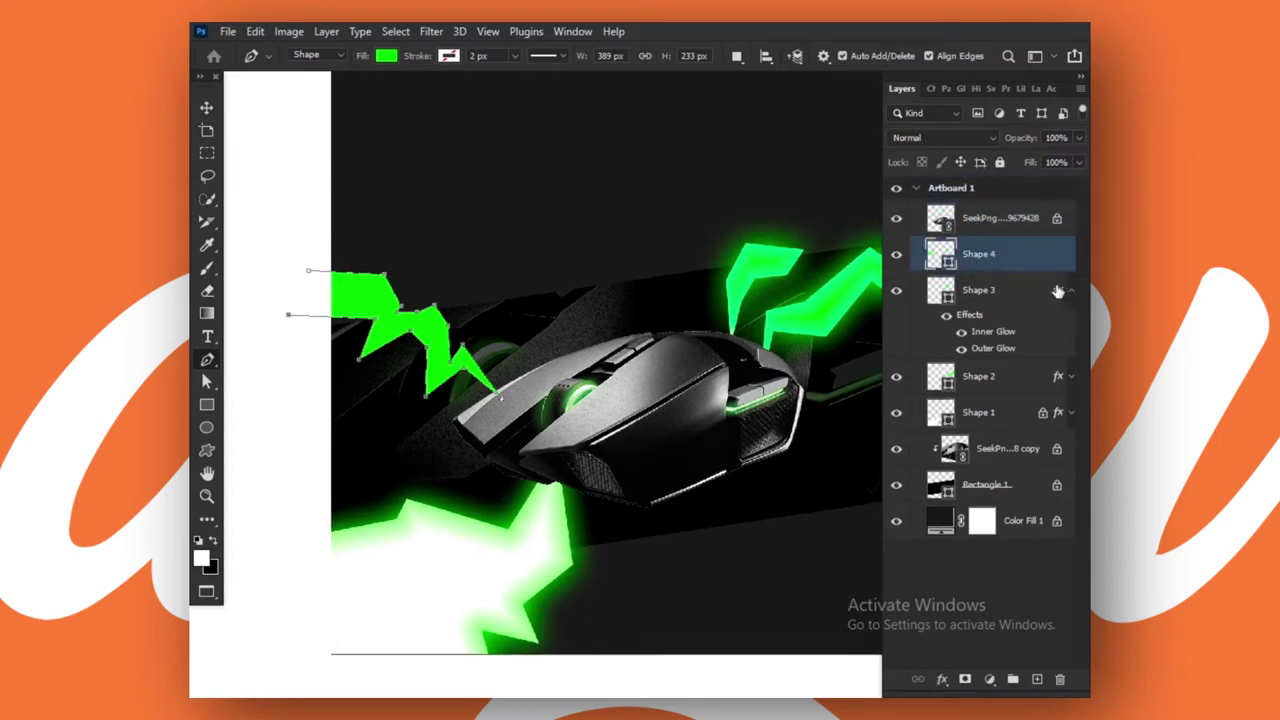
left_click_drag(1058, 291, 1055, 254)
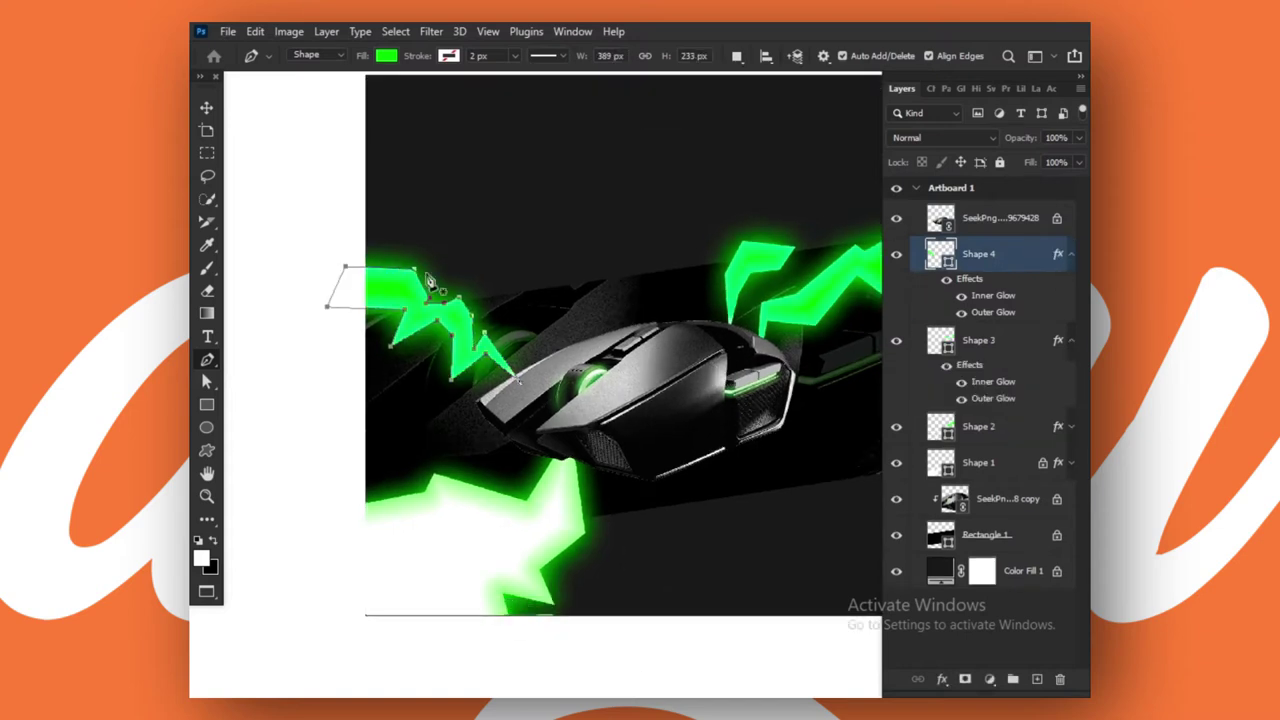
key("v")
left_click(317, 223)
Lock the positions of the Shape 2, 3 and 4 lightning layers and collapse their effects lists.
scroll(410, 248, "up", 1)
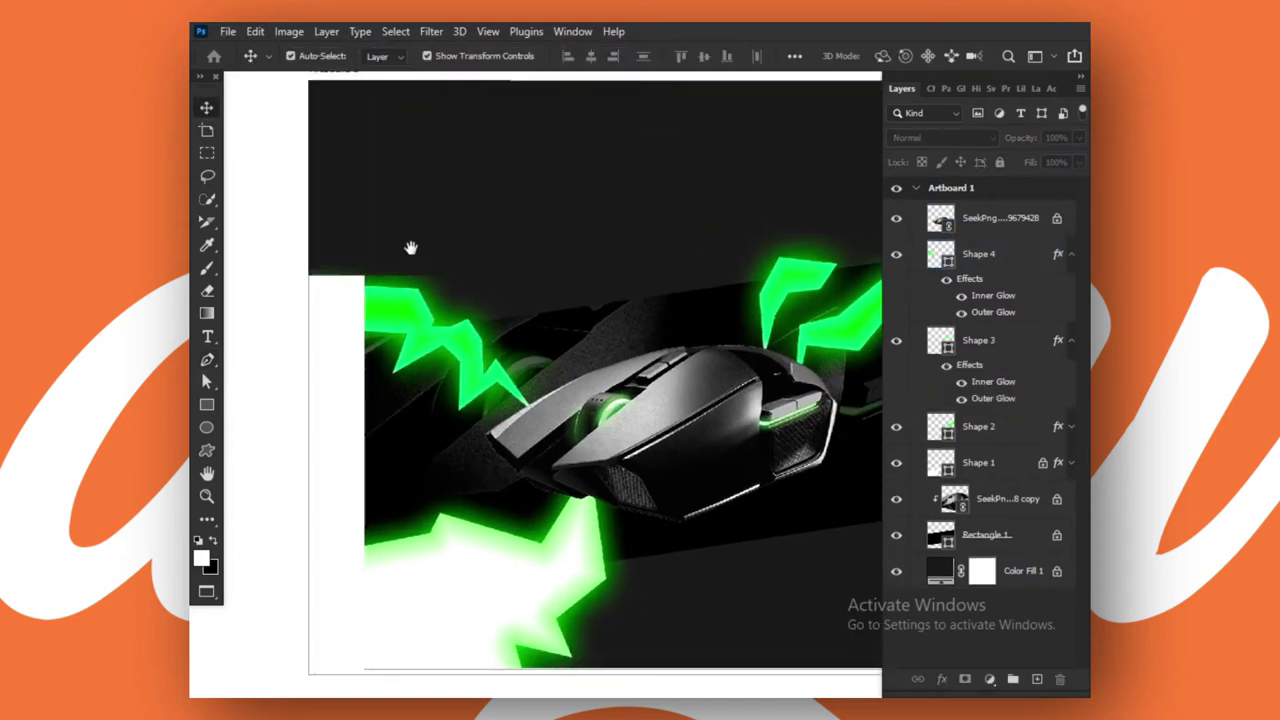
scroll(410, 248, "down", 2)
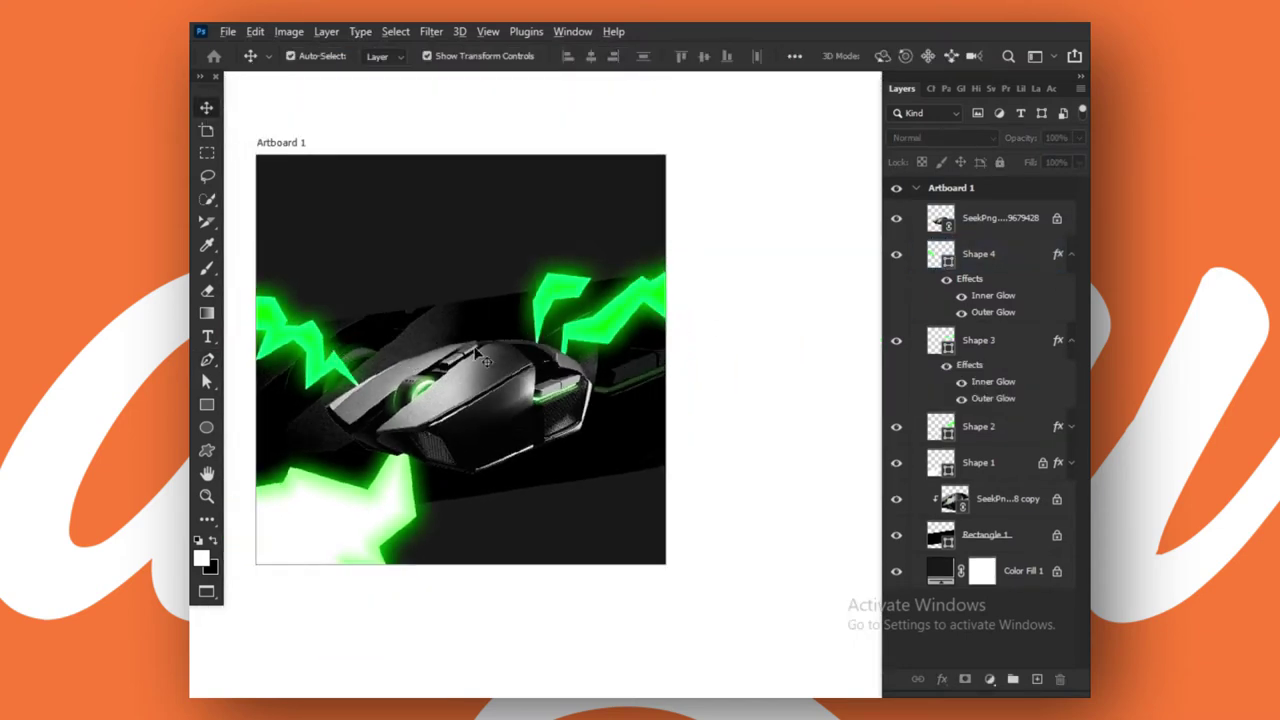
scroll(478, 355, "down", 1)
left_click_drag(710, 245, 365, 527)
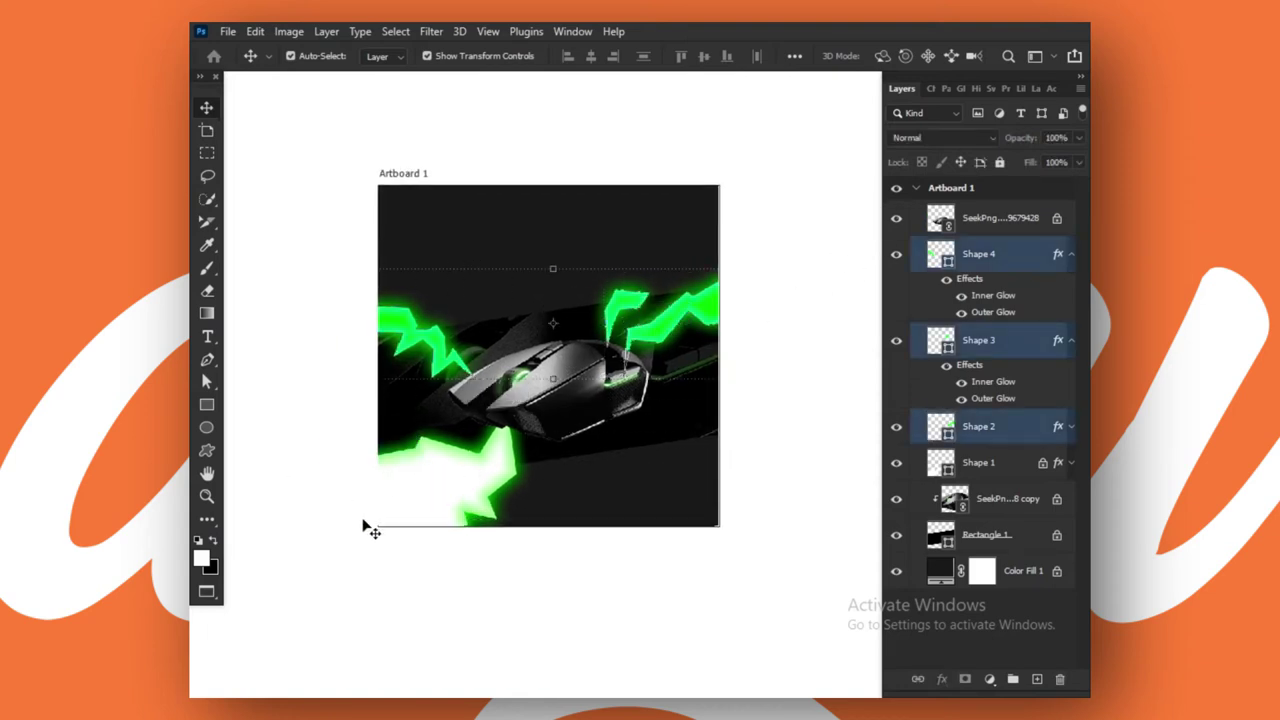
left_click(958, 164)
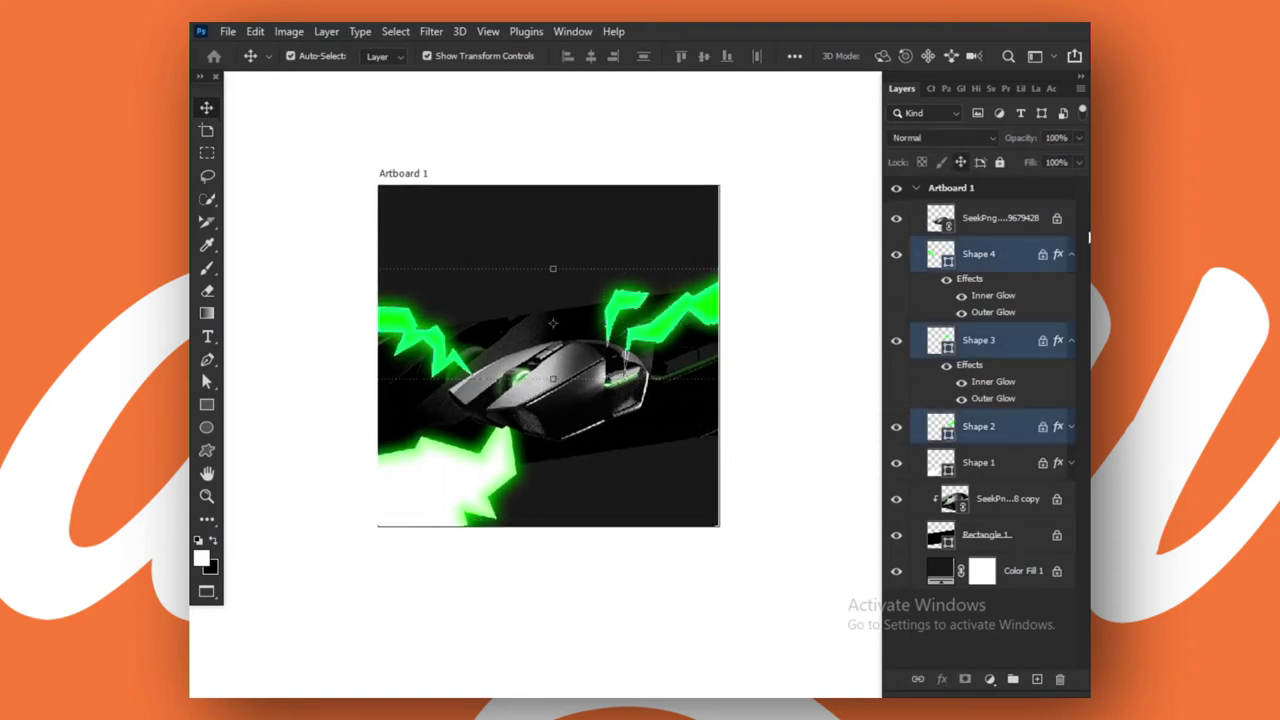
left_click(1072, 255)
left_click(1071, 290)
left_click(728, 335)
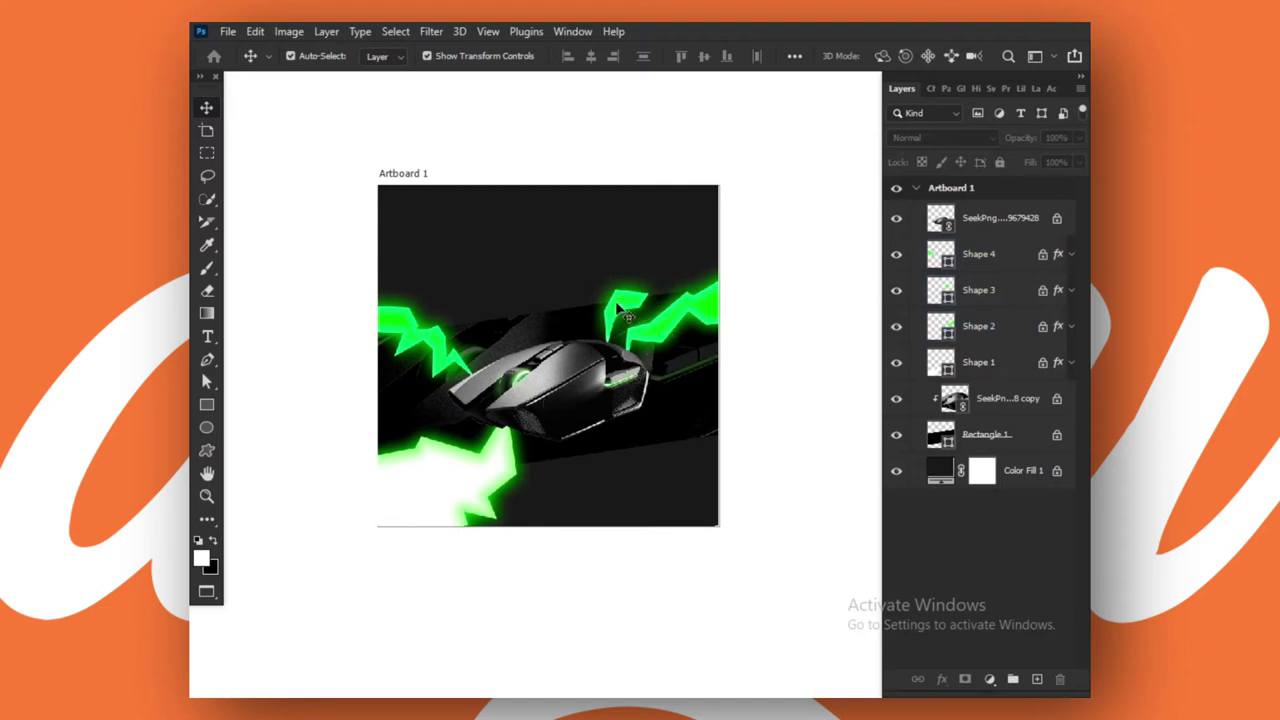
Return to standard screen mode, view the mouse.psd reference designs, then go back to Untitled-2.
scroll(674, 449, "up", 2)
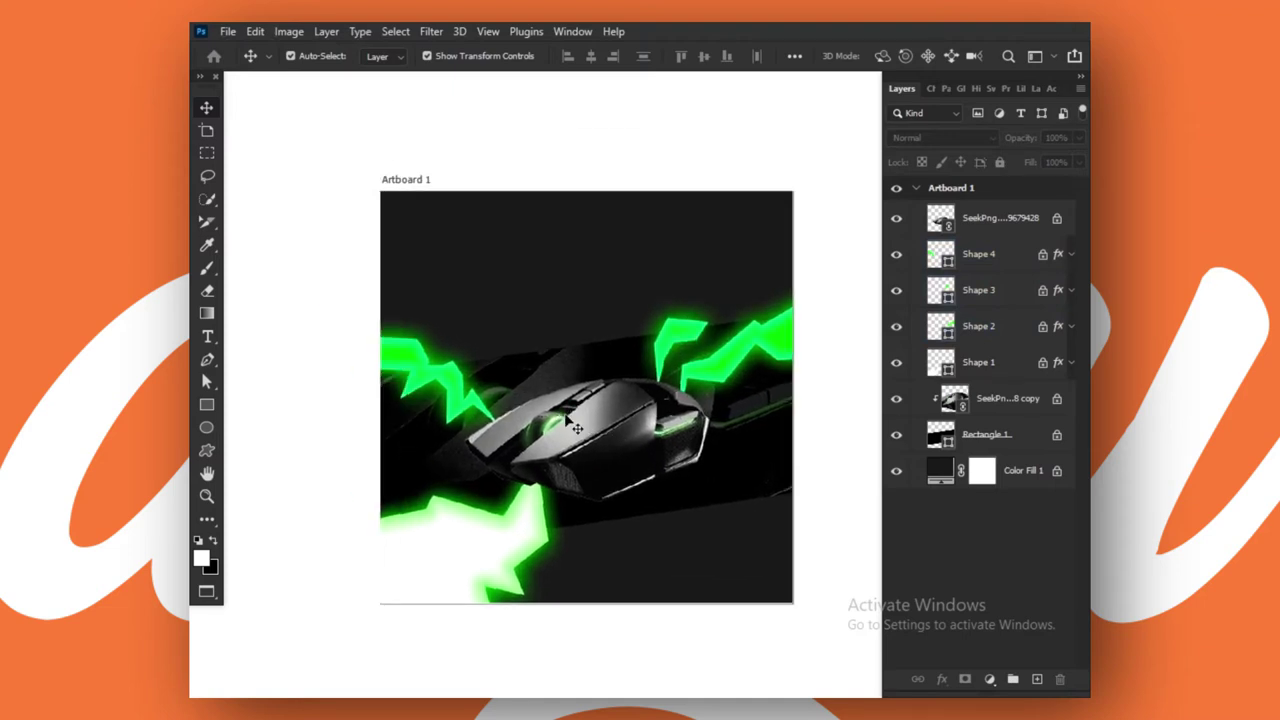
key("f")
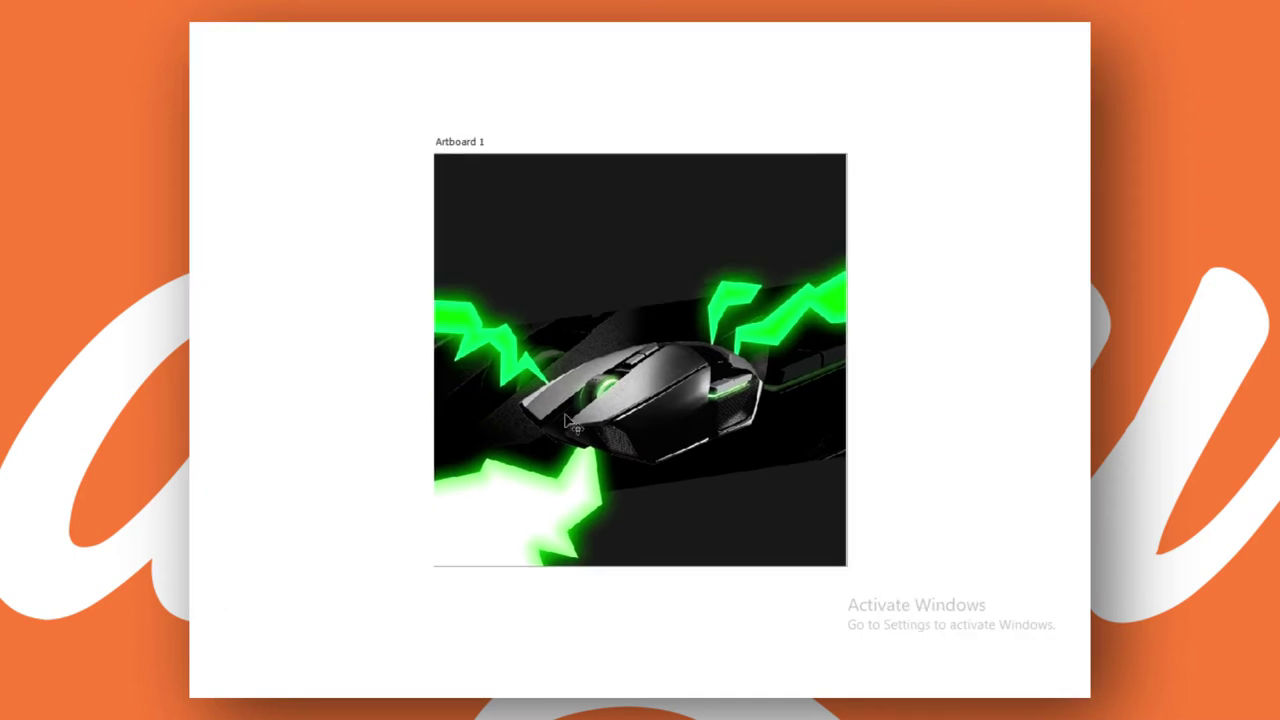
key("f")
left_click(405, 82)
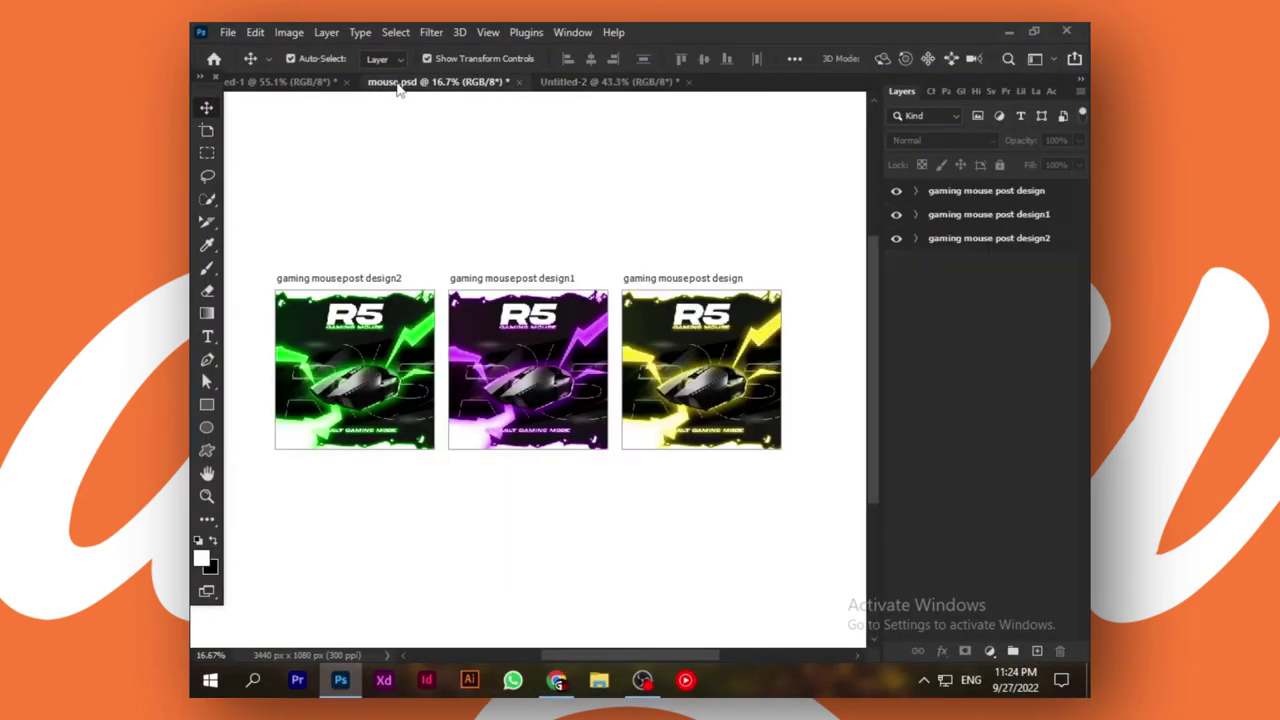
scroll(575, 485, "up", 1)
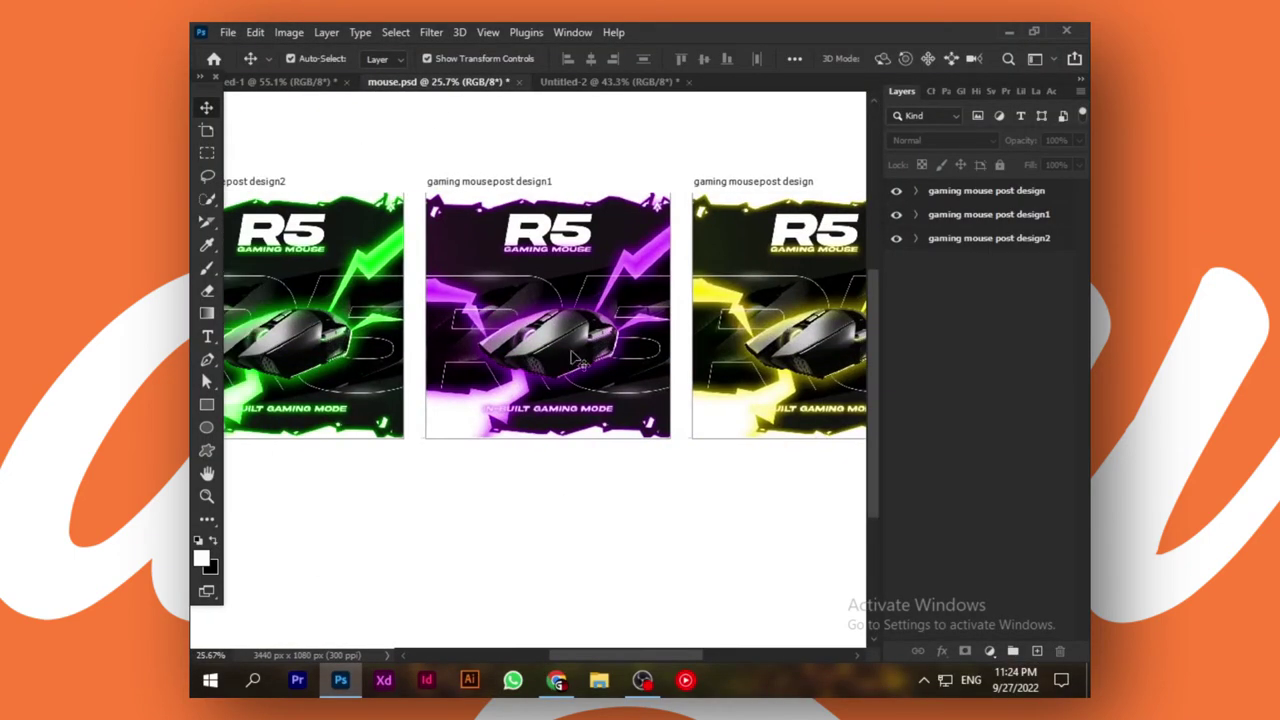
left_click(645, 84)
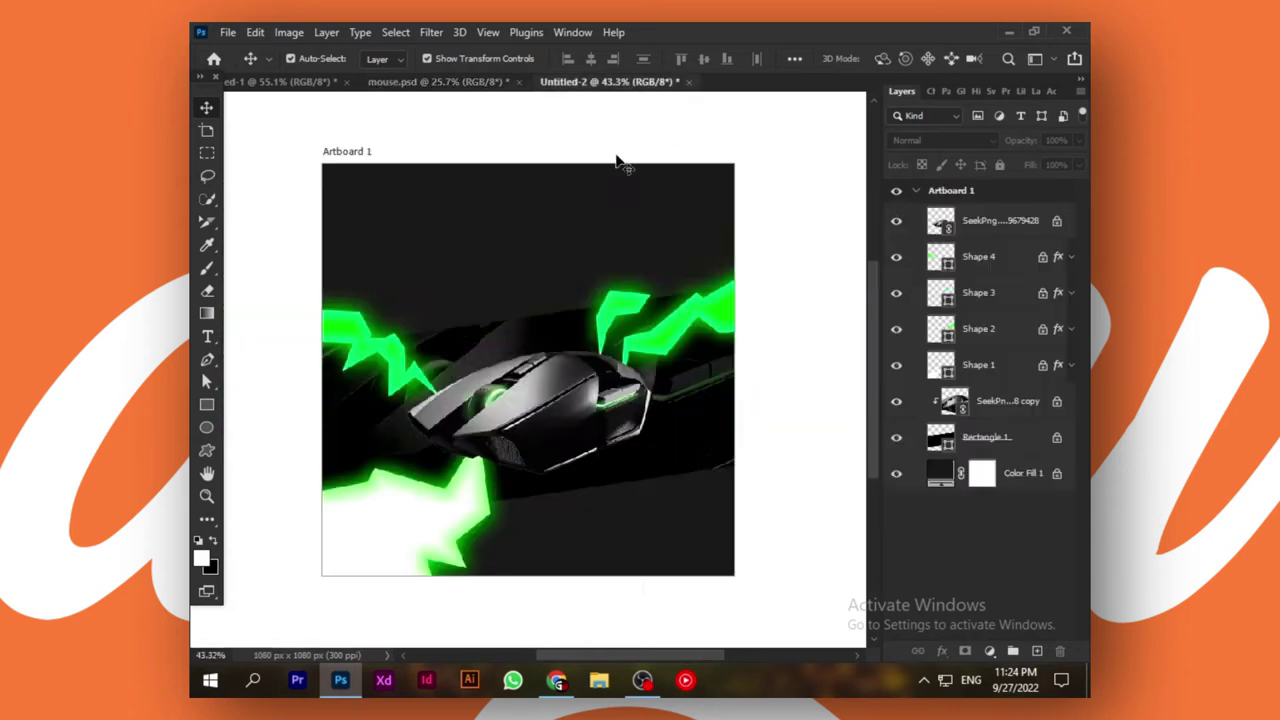
scroll(590, 430, "up", 3)
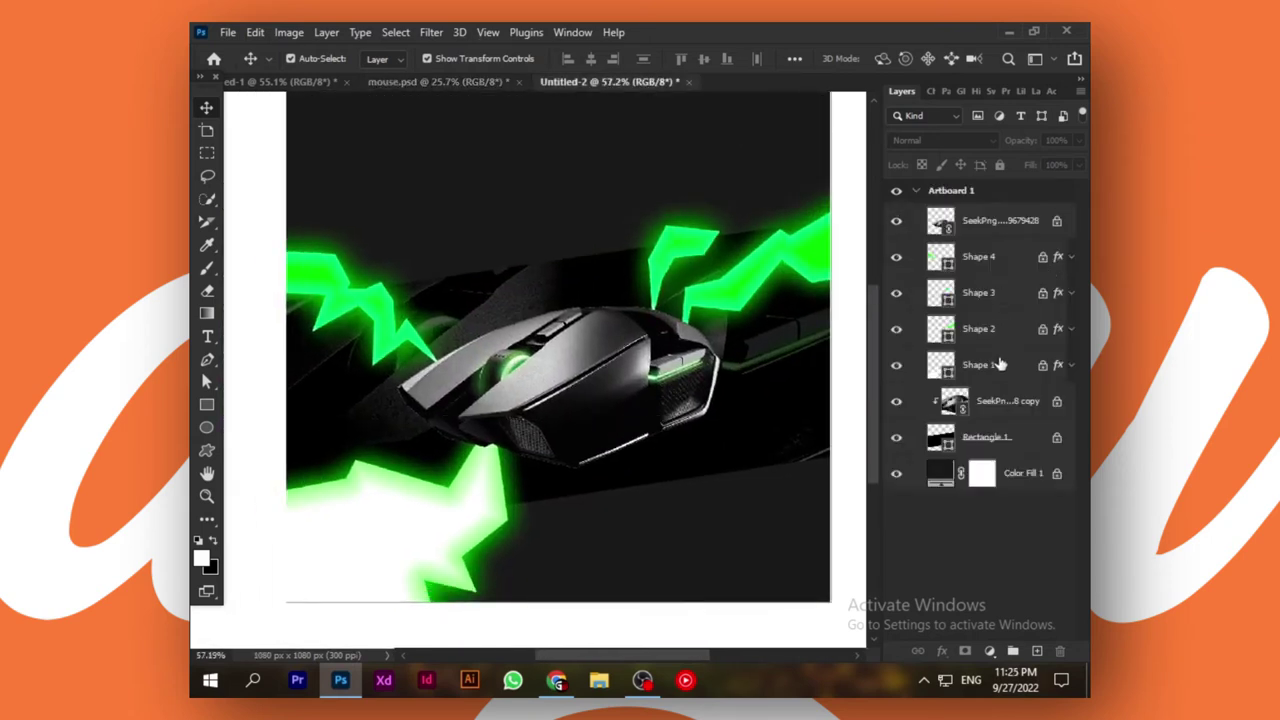
Paint a soft green glow behind the mouse on a new layer, using the lightning's green.
left_click(1010, 261)
left_click(1036, 652)
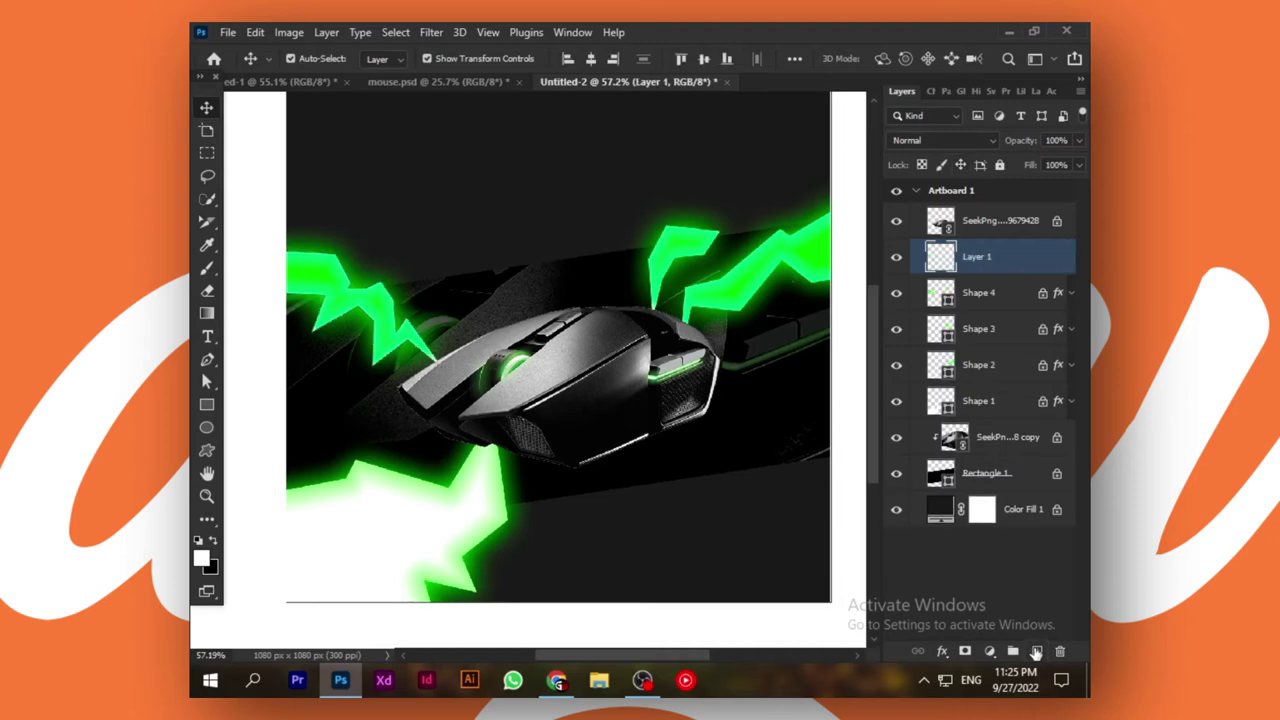
key("b")
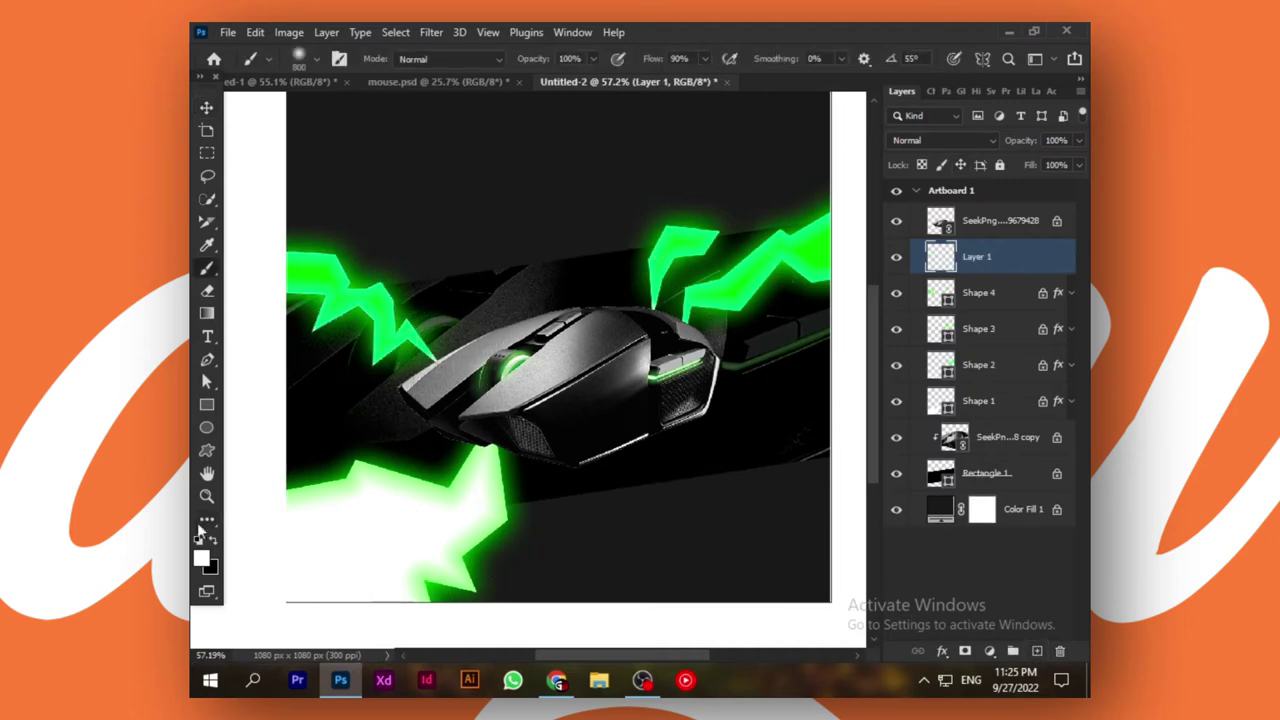
left_click(202, 560)
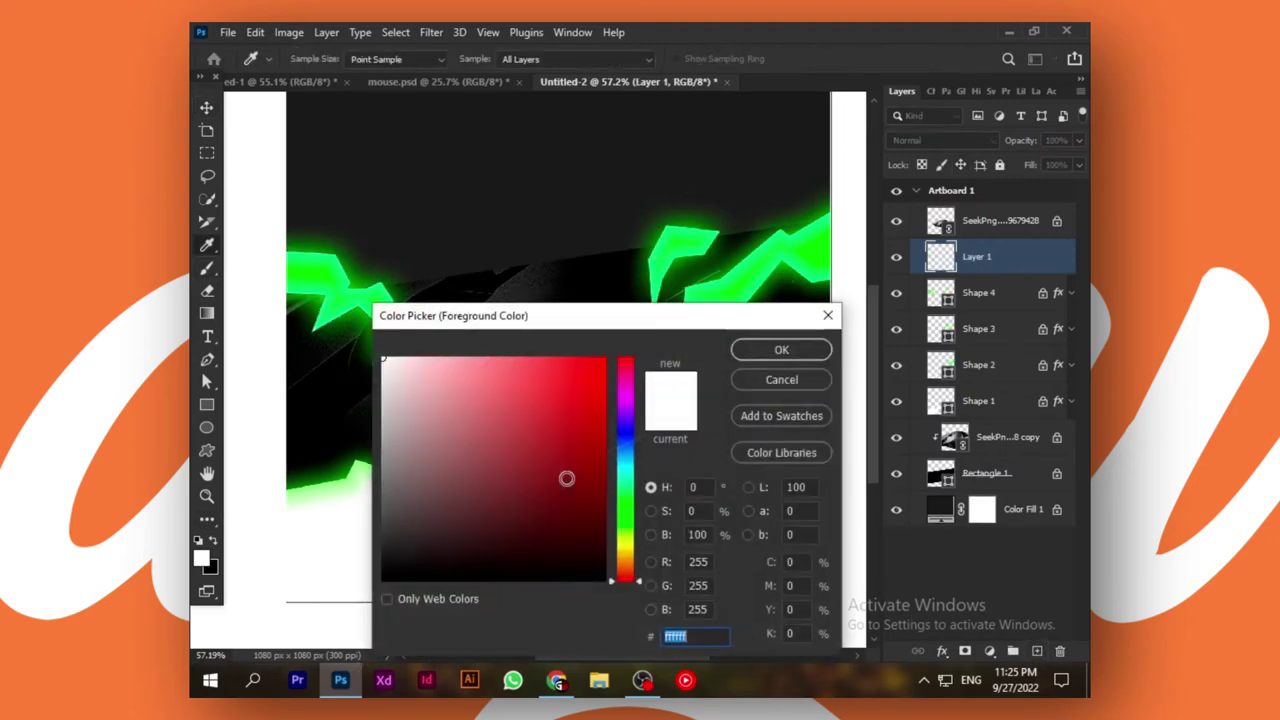
left_click(322, 268)
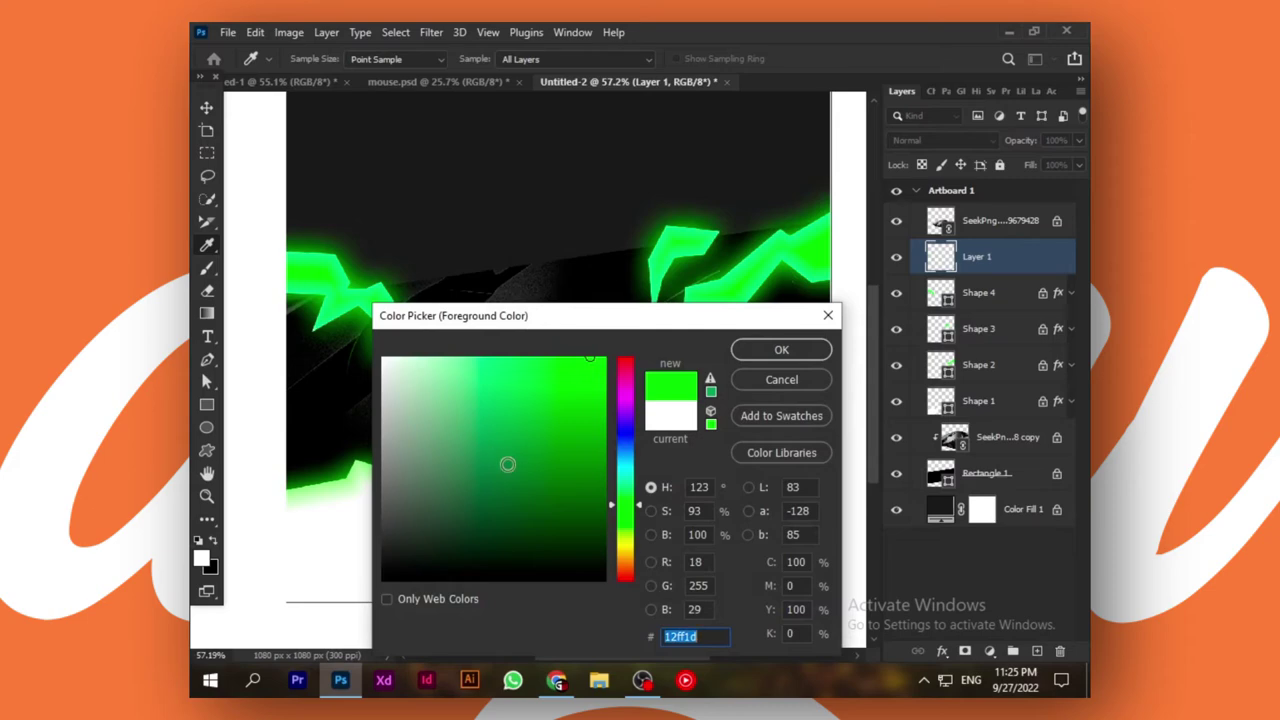
left_click(776, 350)
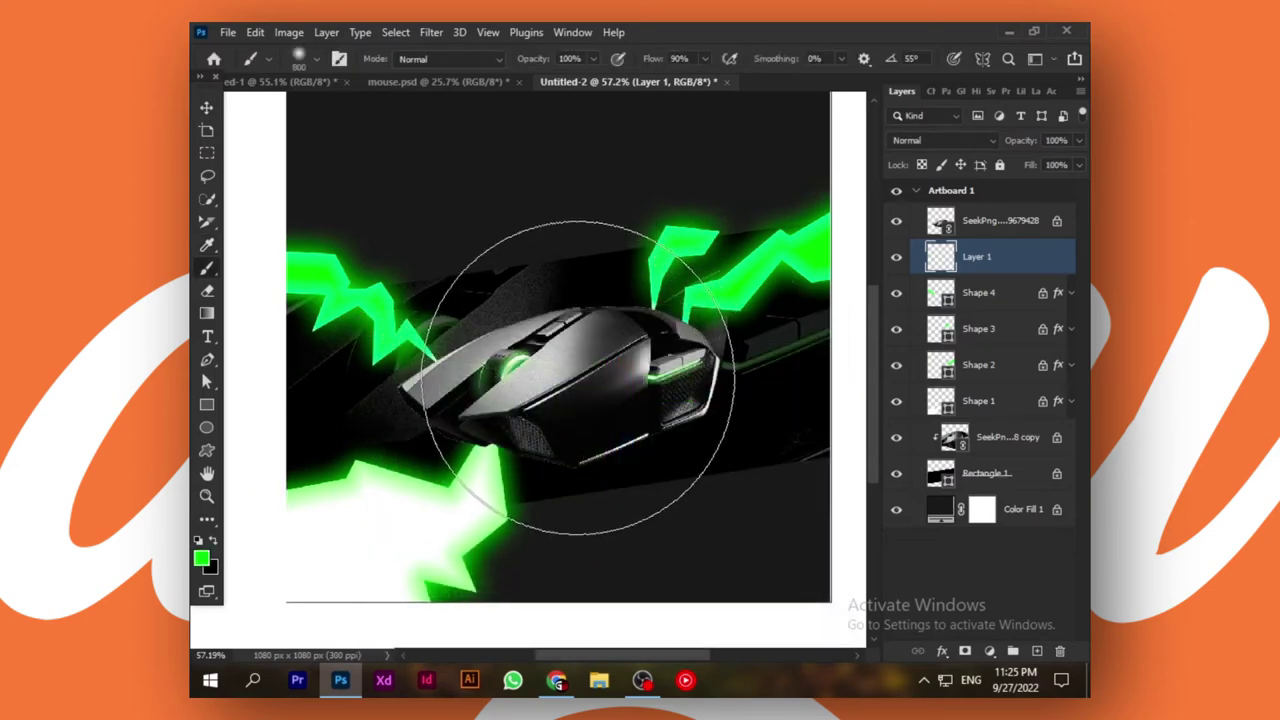
left_click(580, 377)
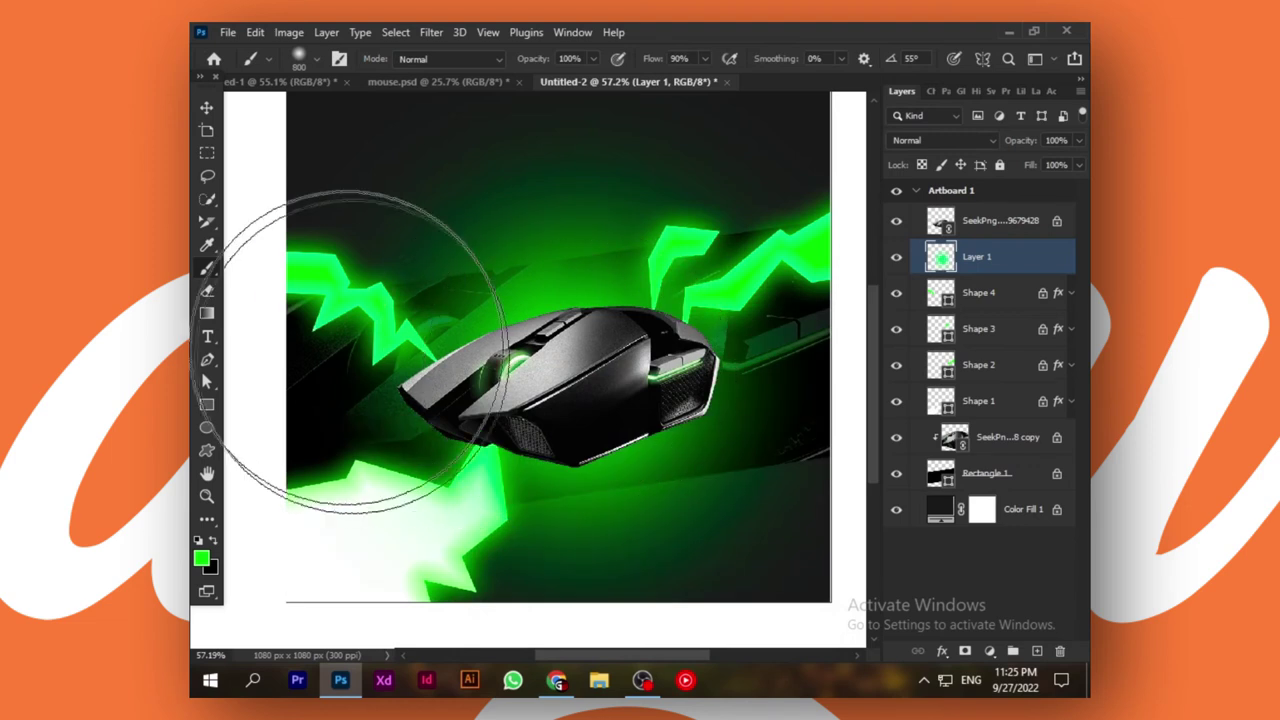
Lower the glow layer (Layer 1) to 24% opacity and view the mouse.psd reference designs.
left_click(206, 108)
scroll(519, 282, "down", 2)
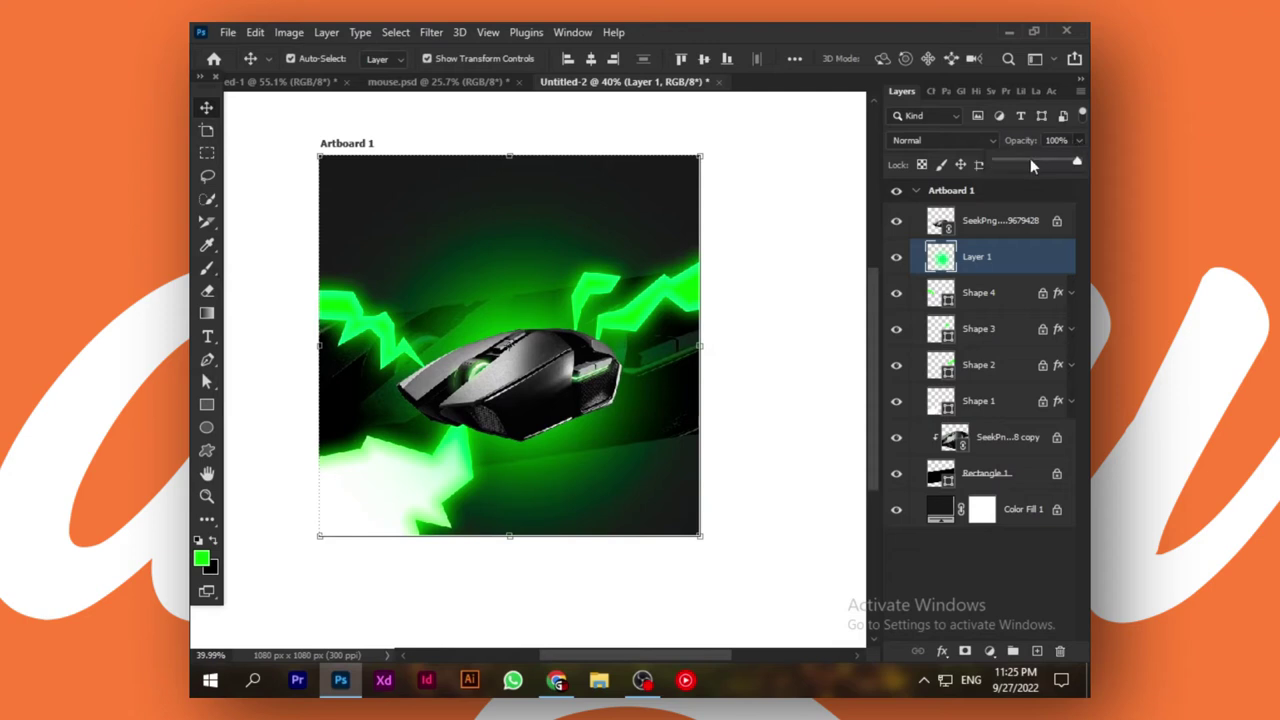
left_click_drag(1033, 166, 1027, 166)
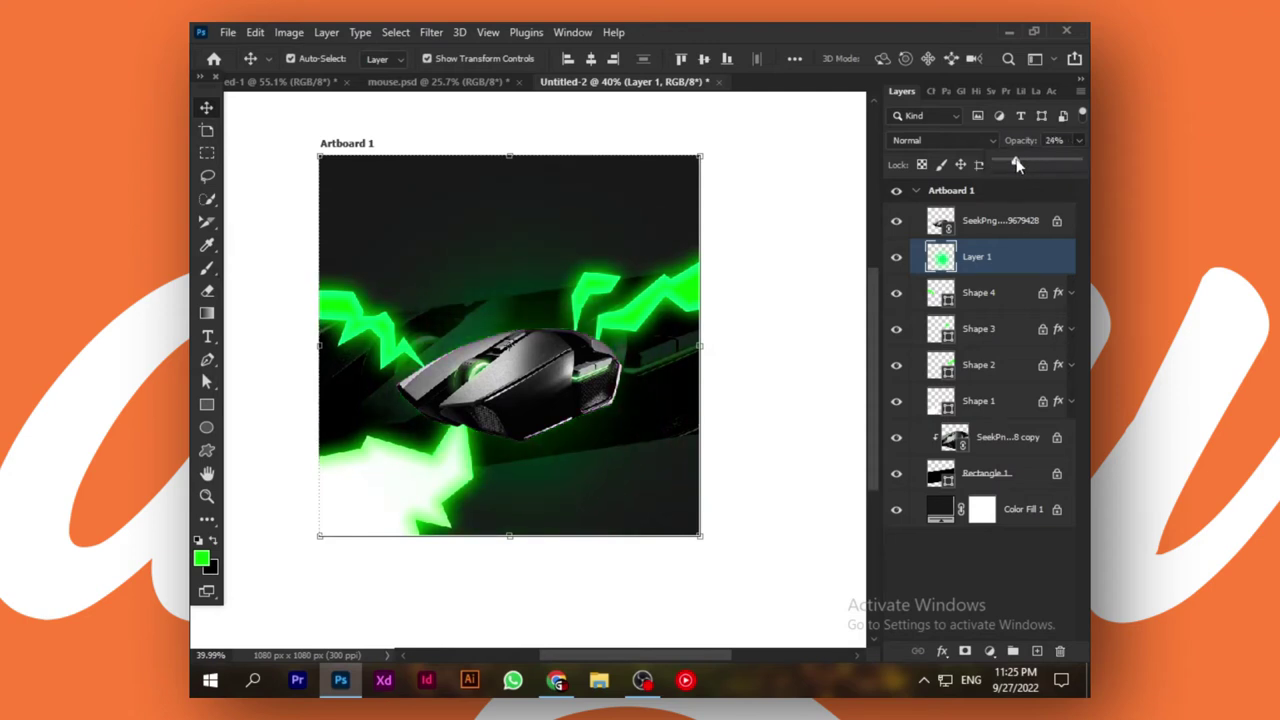
left_click(505, 100)
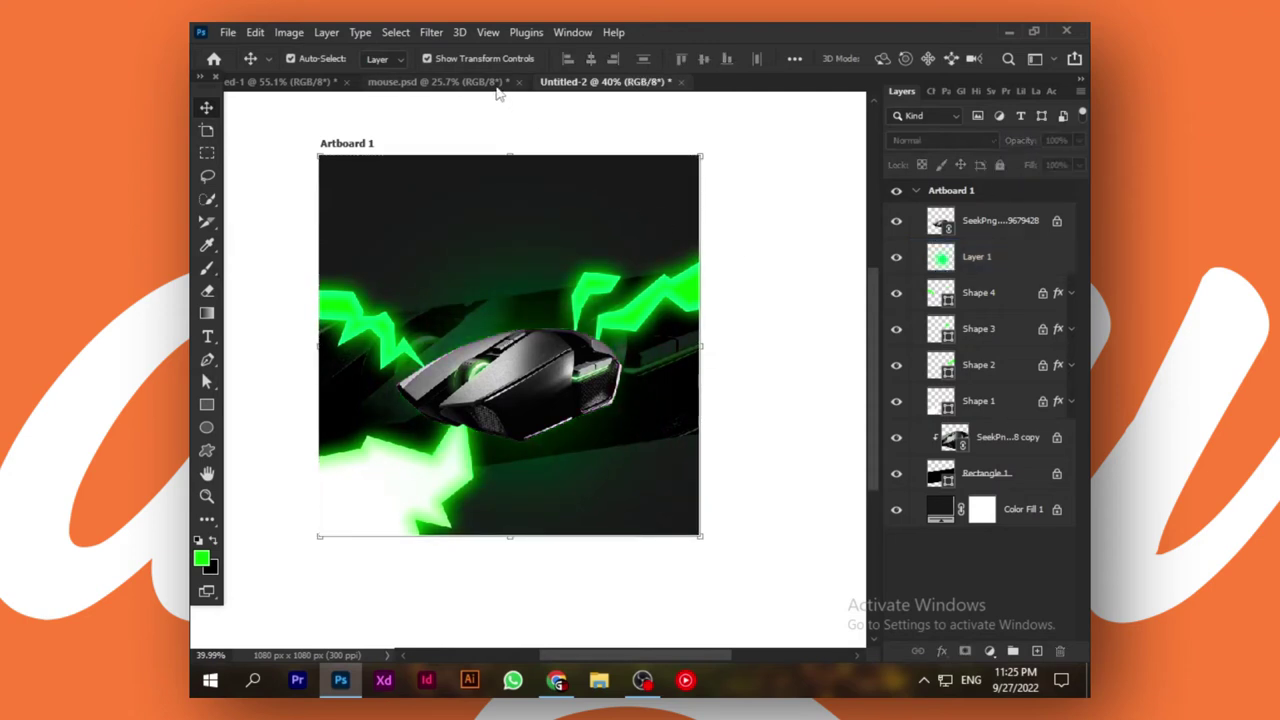
left_click(440, 82)
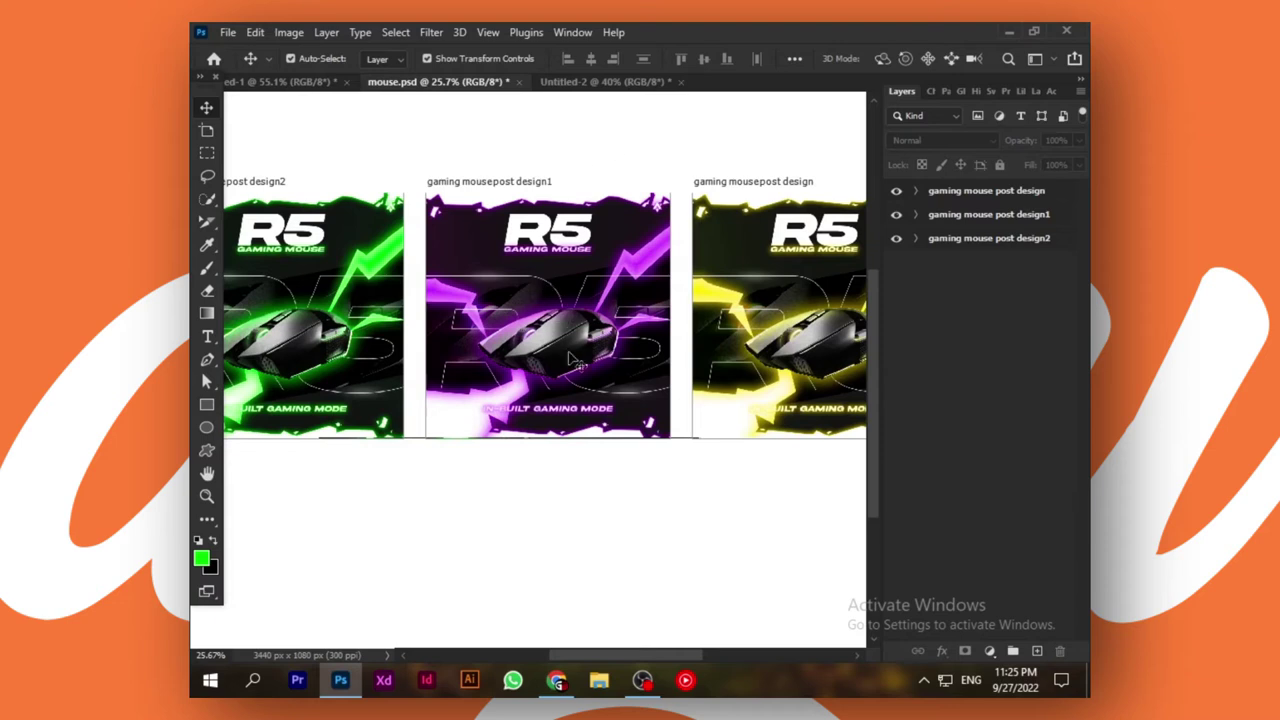
Back in Untitled-2, add an Inner Glow to the SeekPng mouse layer with colour 00ff12.
left_click(608, 82)
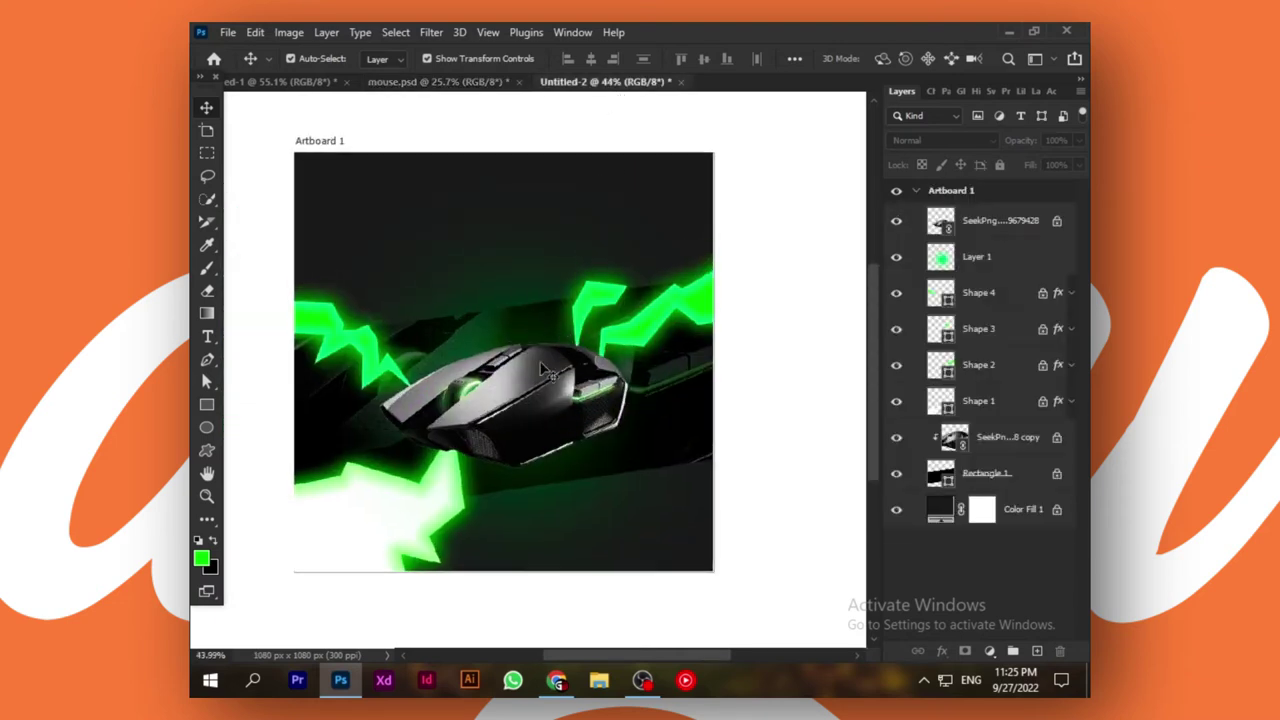
left_click(1006, 230)
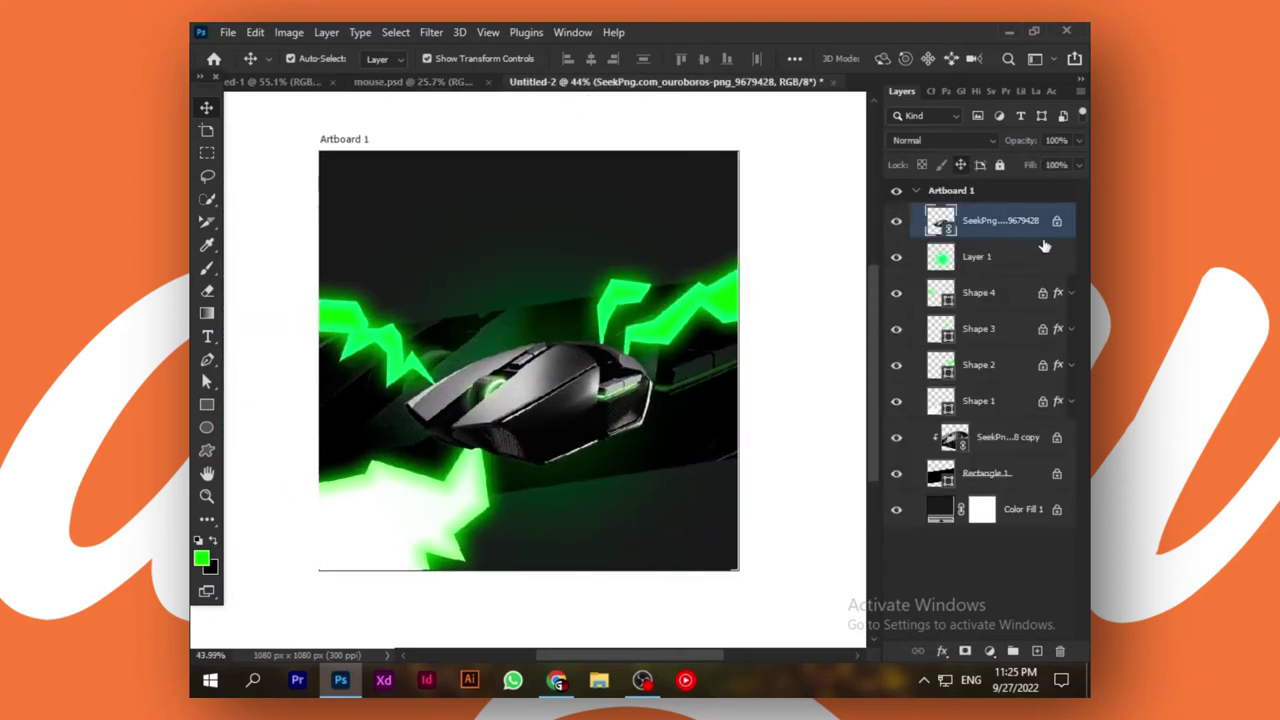
double_click(1039, 238)
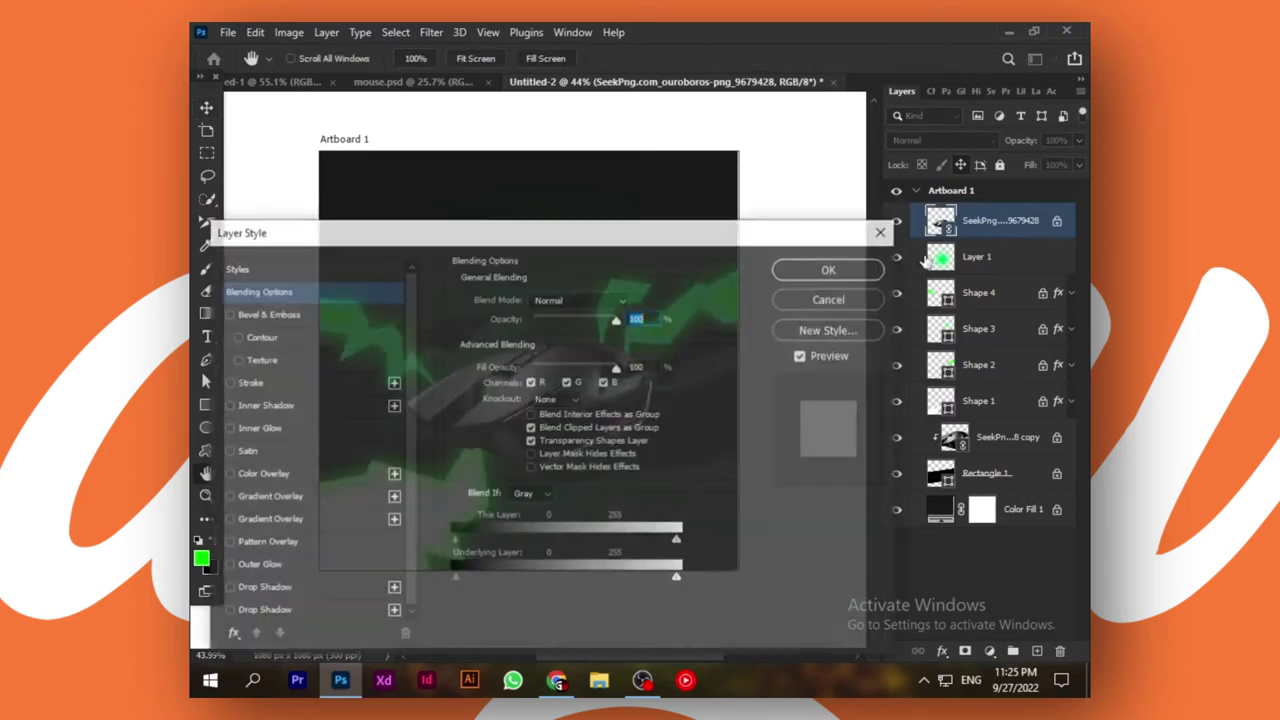
mouse_move(462, 214)
left_mouse_down()
mouse_move(813, 151)
mouse_move(907, 115)
left_mouse_up()
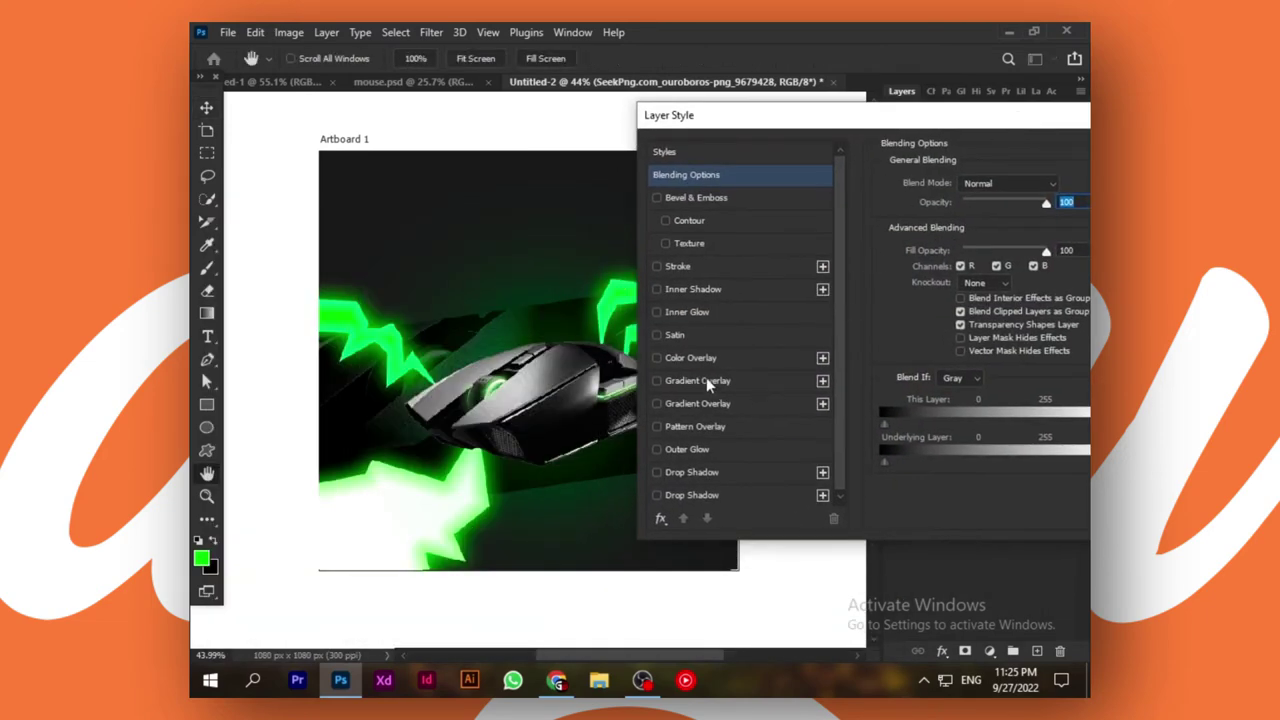
left_click(709, 312)
left_click(922, 246)
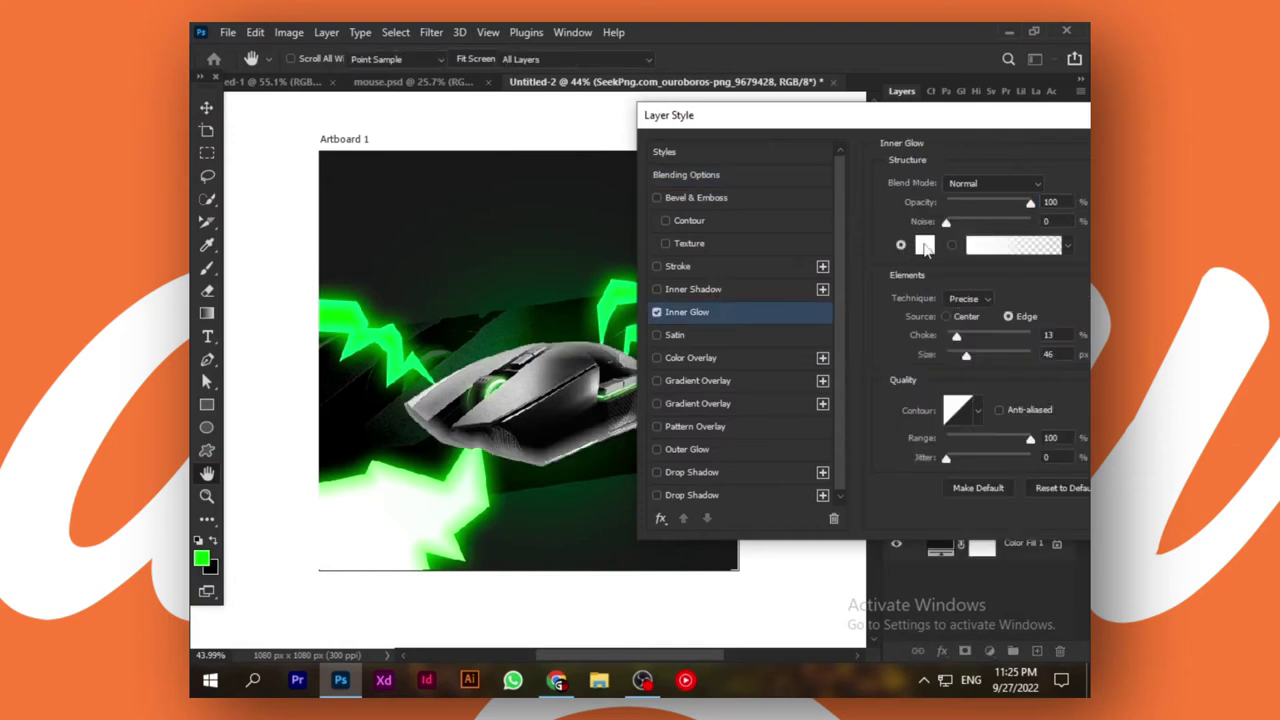
left_click(632, 506)
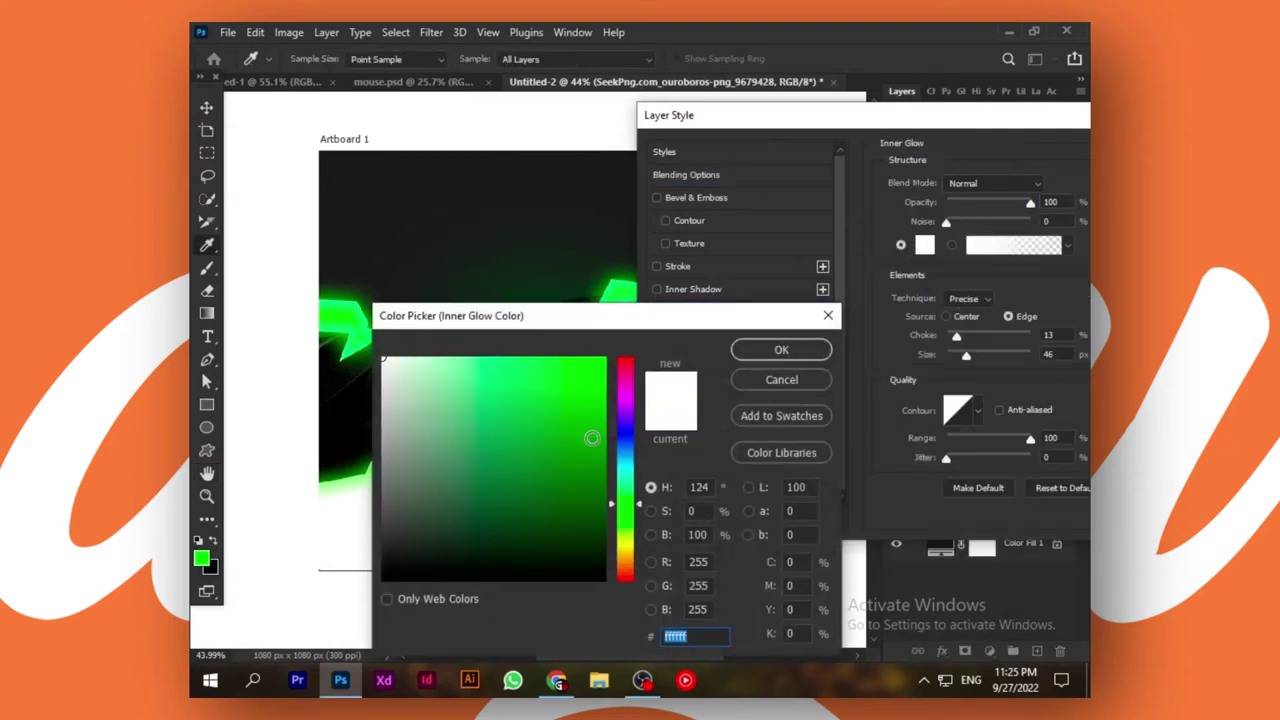
left_click_drag(594, 437, 666, 321)
left_click(757, 352)
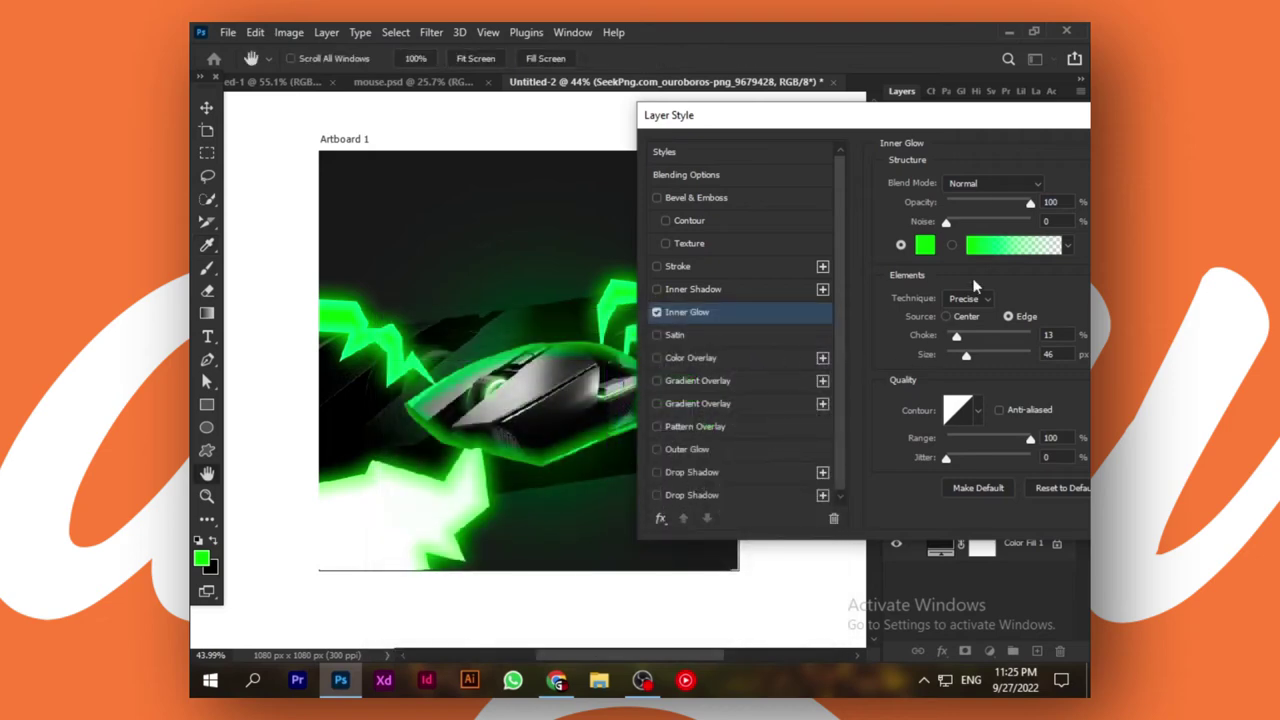
Try several blend modes for the mouse's Inner Glow, settle on Color Dodge, and apply it.
left_click(995, 184)
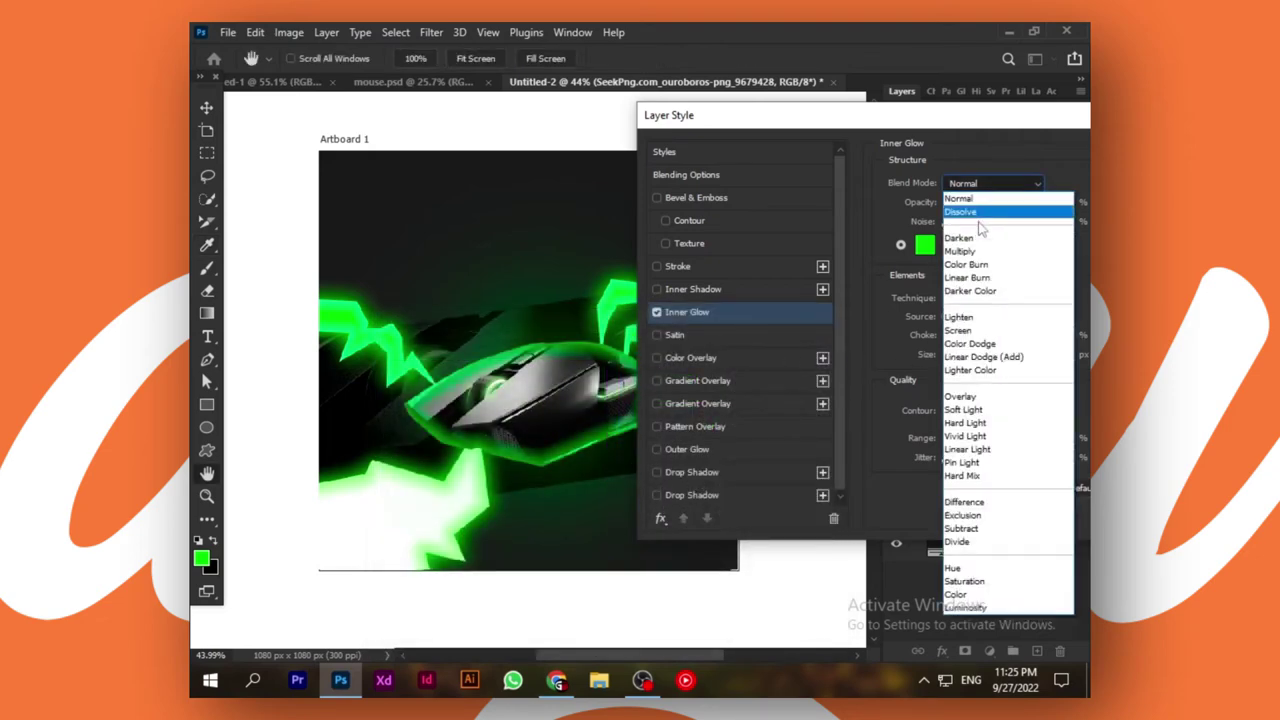
left_click(973, 400)
left_click(990, 184)
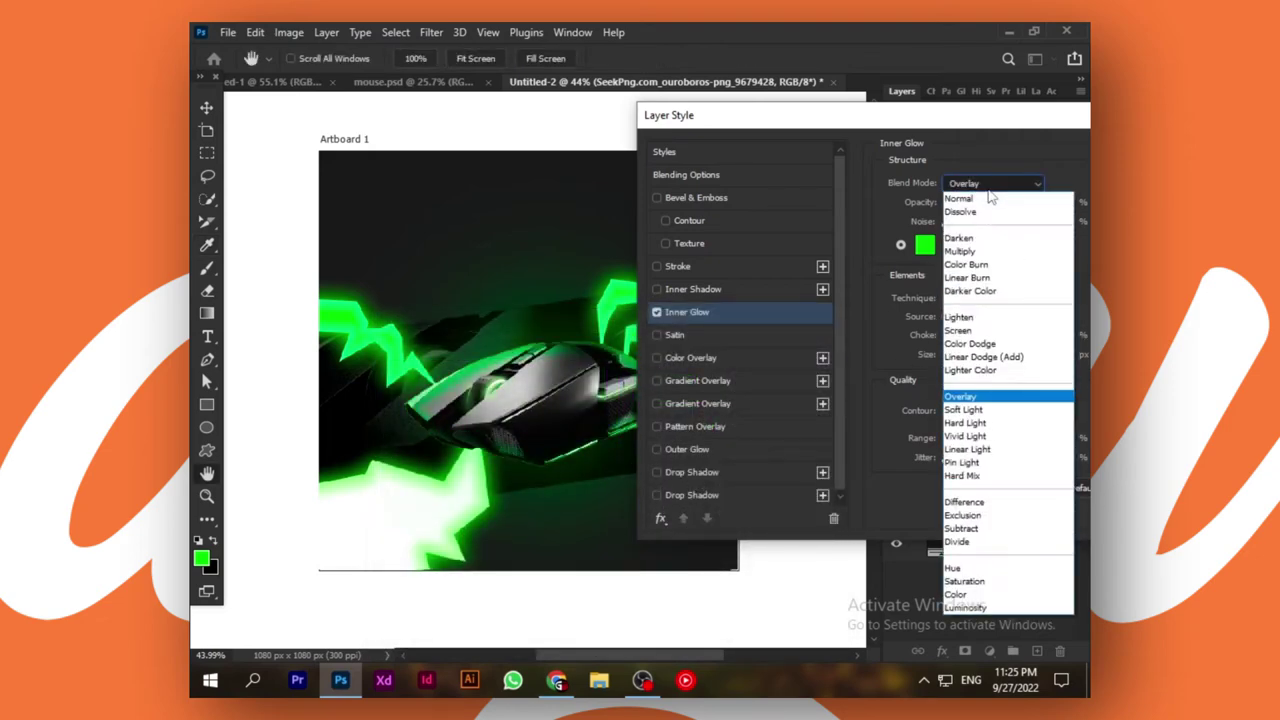
left_click(975, 284)
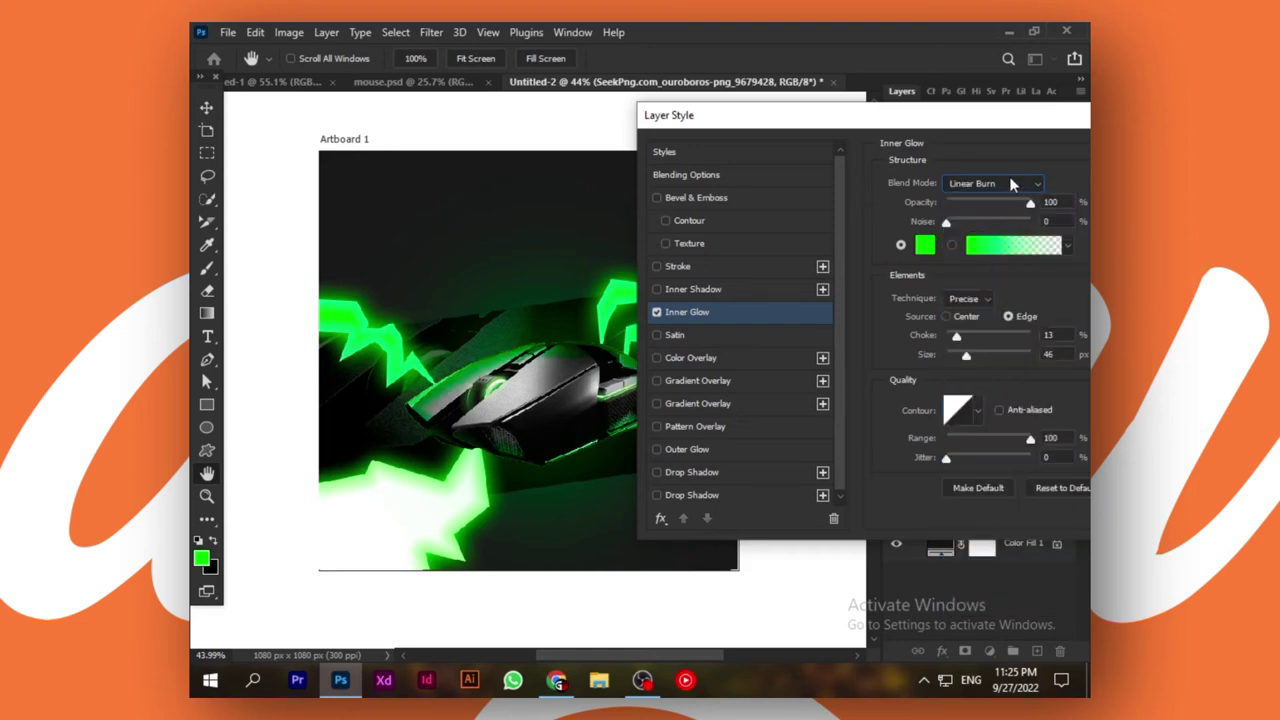
left_click(1012, 184)
left_click(993, 357)
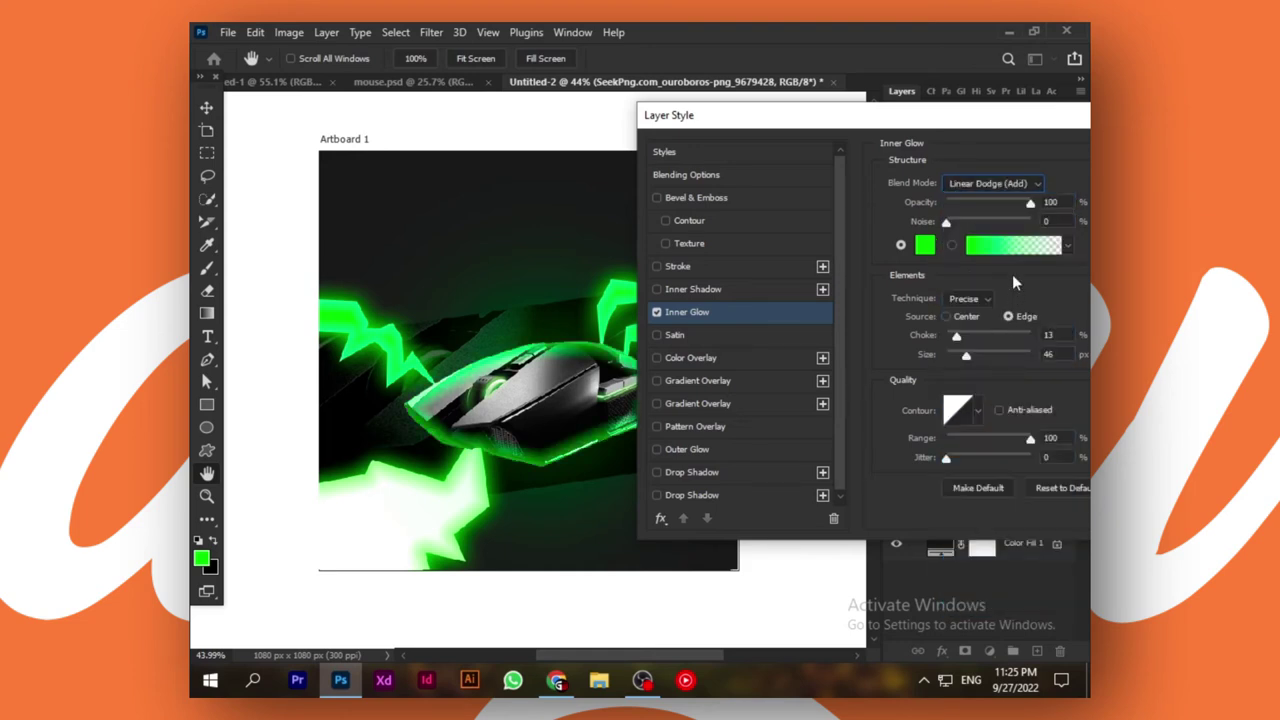
left_click(1014, 186)
left_click(1005, 345)
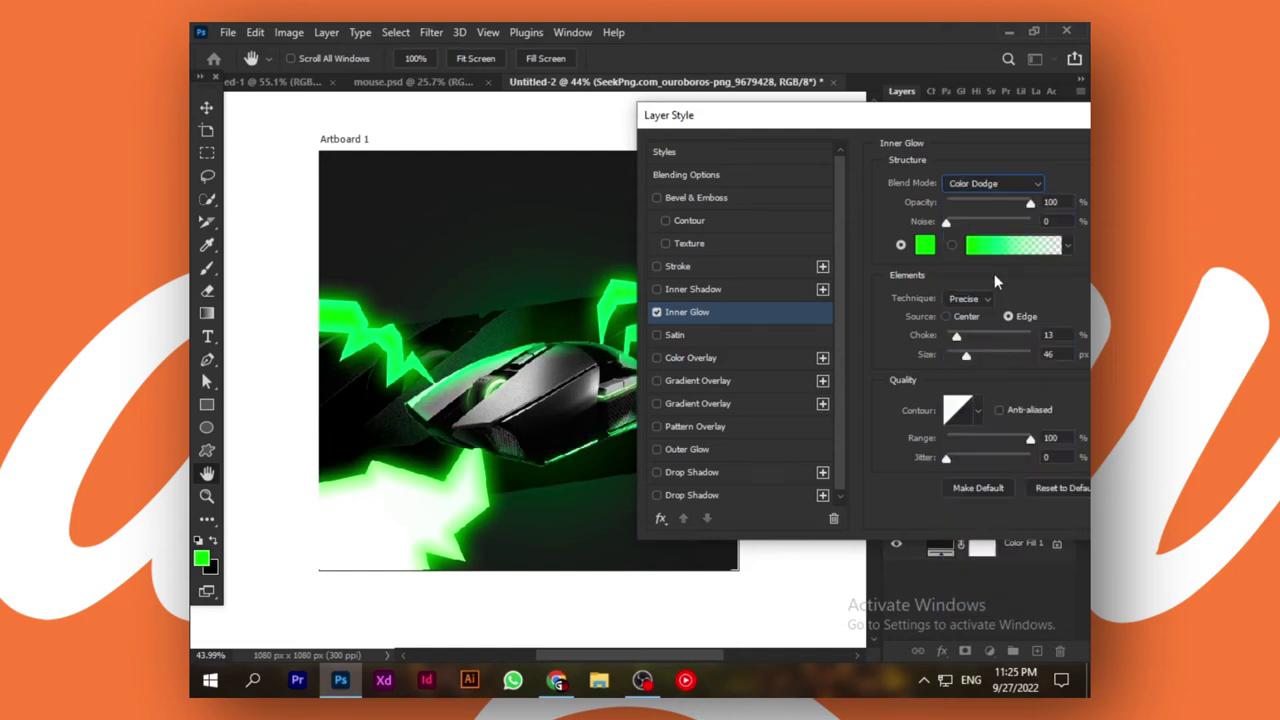
left_click(1011, 183)
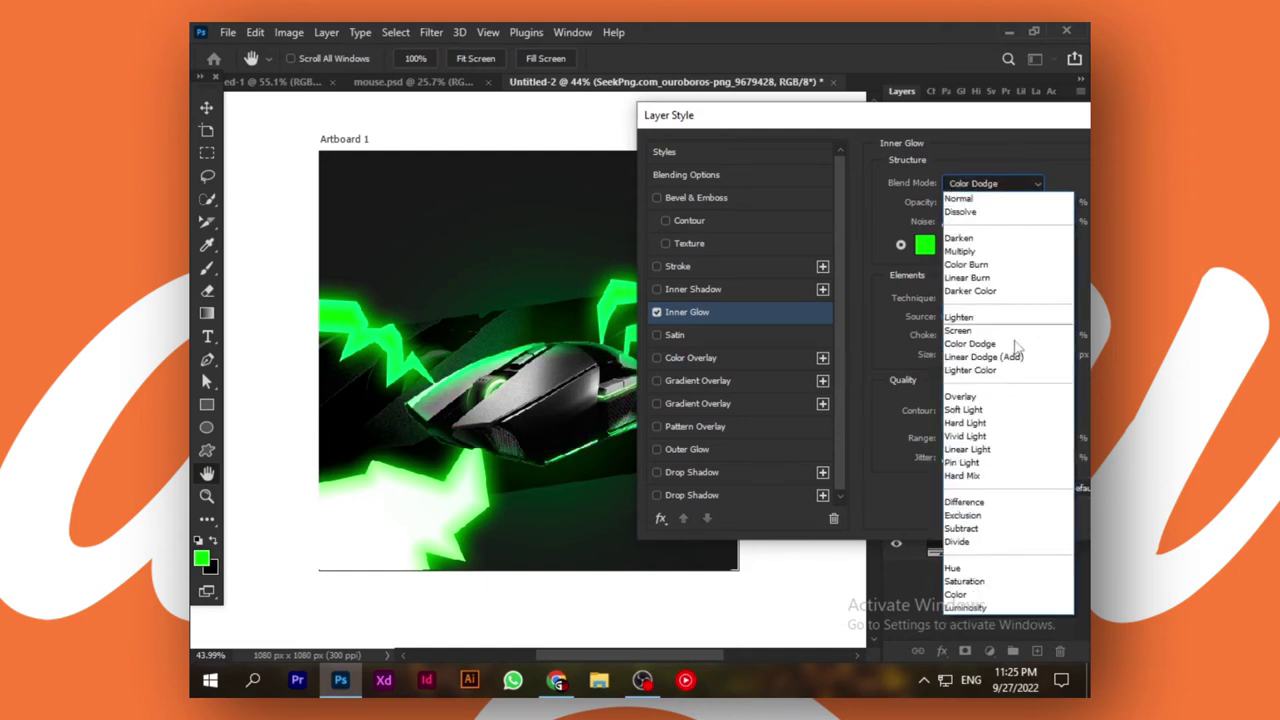
left_click(988, 447)
left_click(1014, 187)
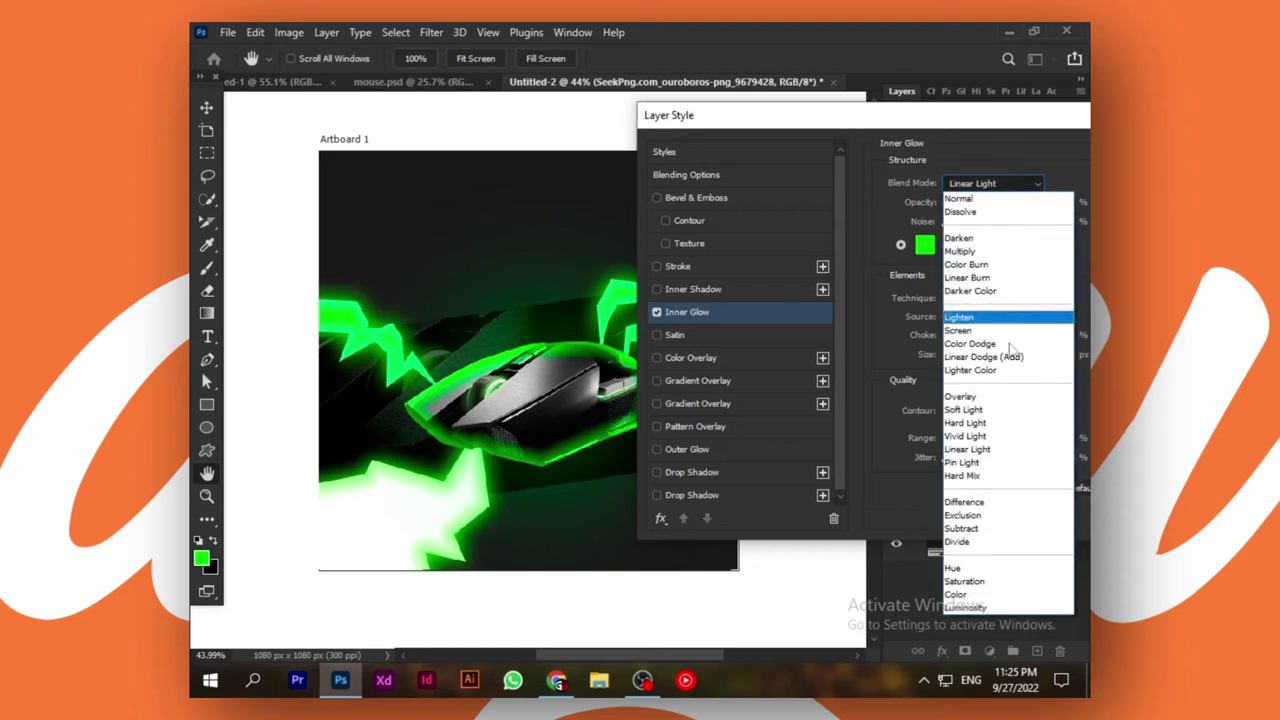
left_click(982, 407)
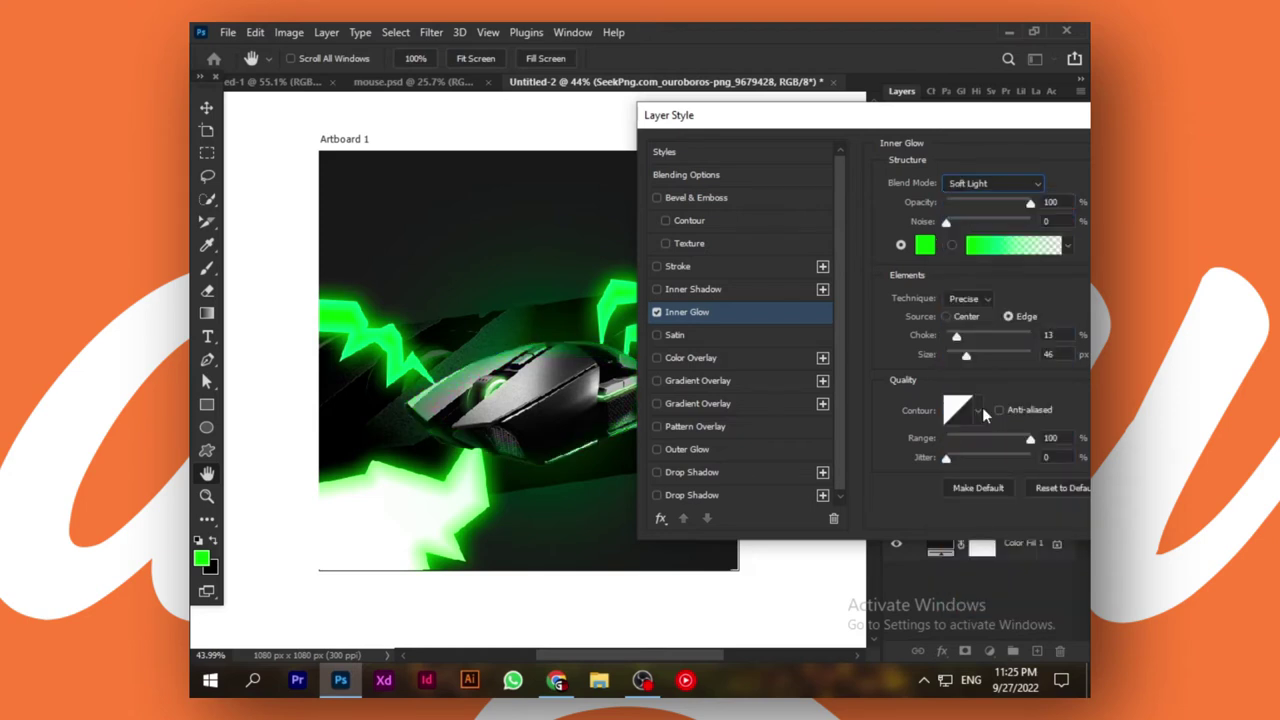
left_click(1003, 188)
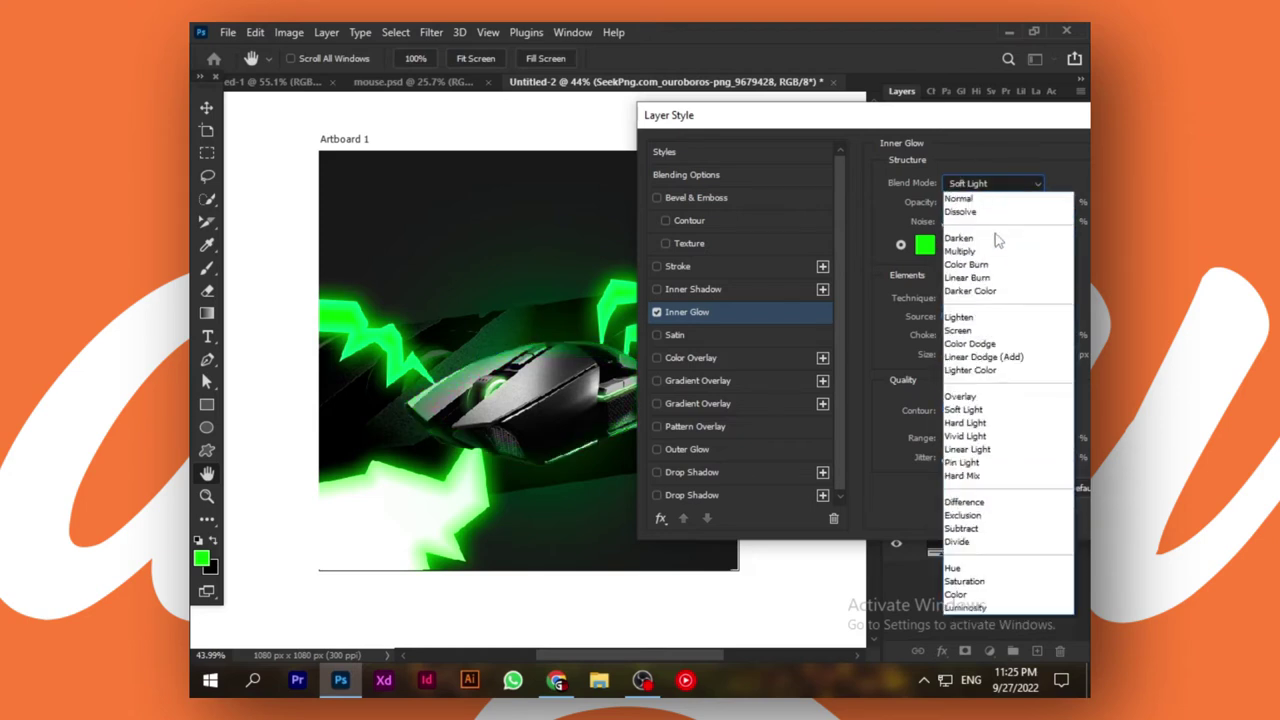
left_click(979, 343)
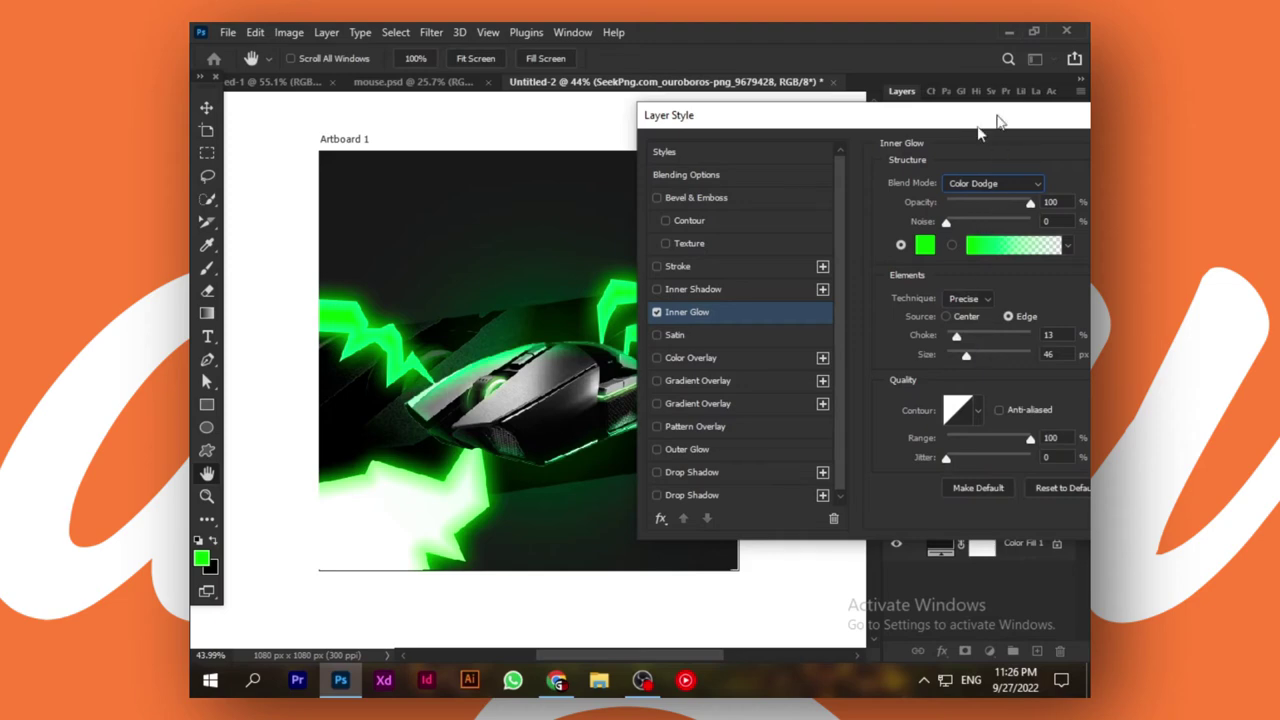
left_click_drag(979, 125, 528, 522)
left_click(563, 543)
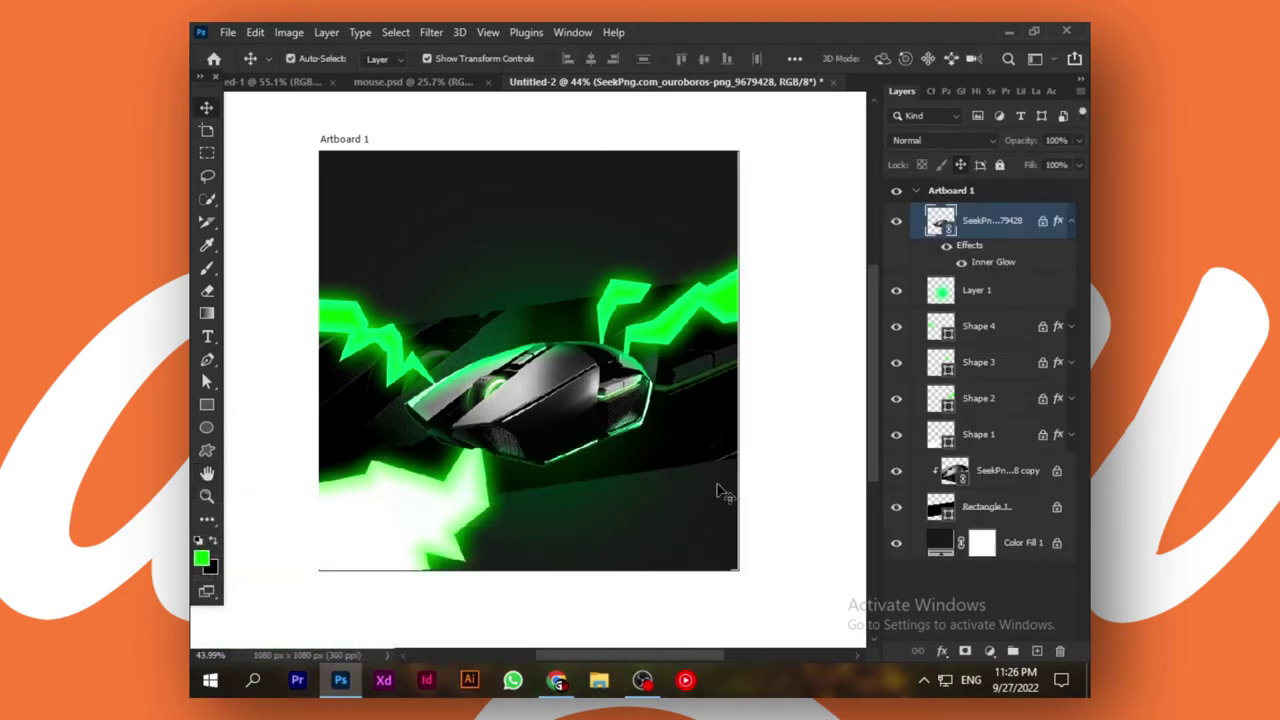
Raise the green glow layer (Layer 1) to 42% opacity.
left_click(1017, 298)
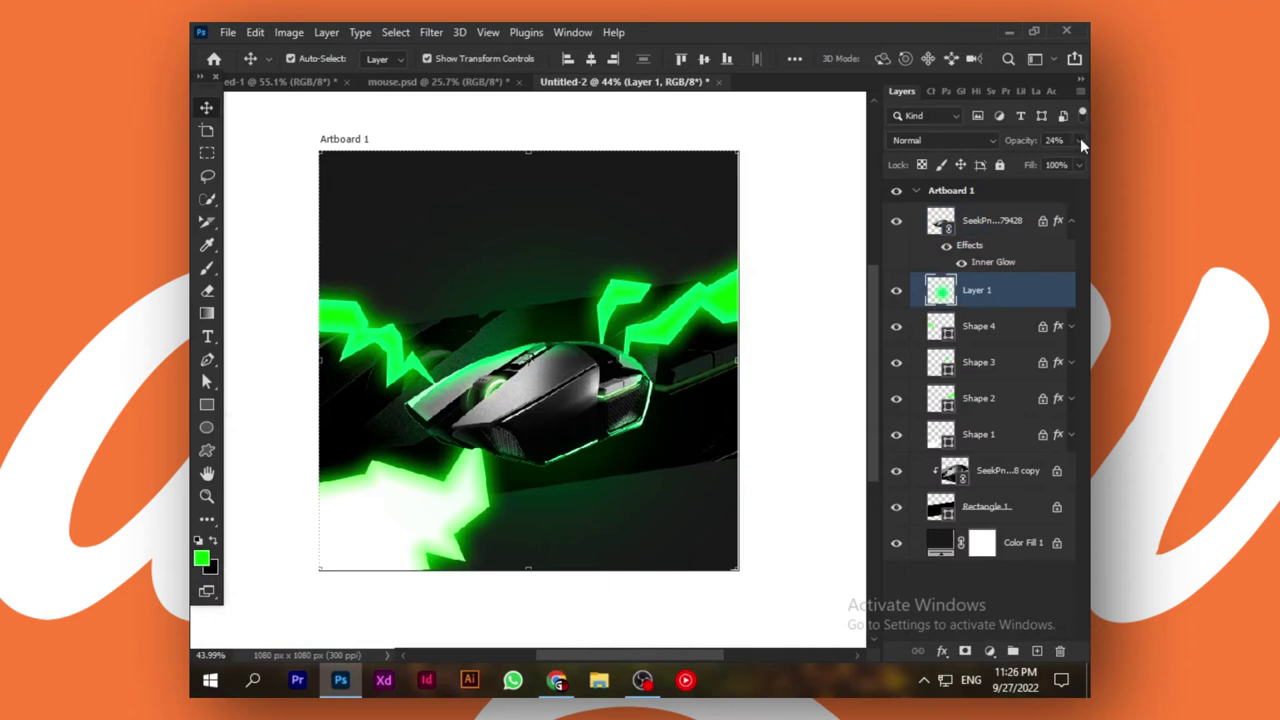
left_click(1079, 140)
left_click(1031, 162)
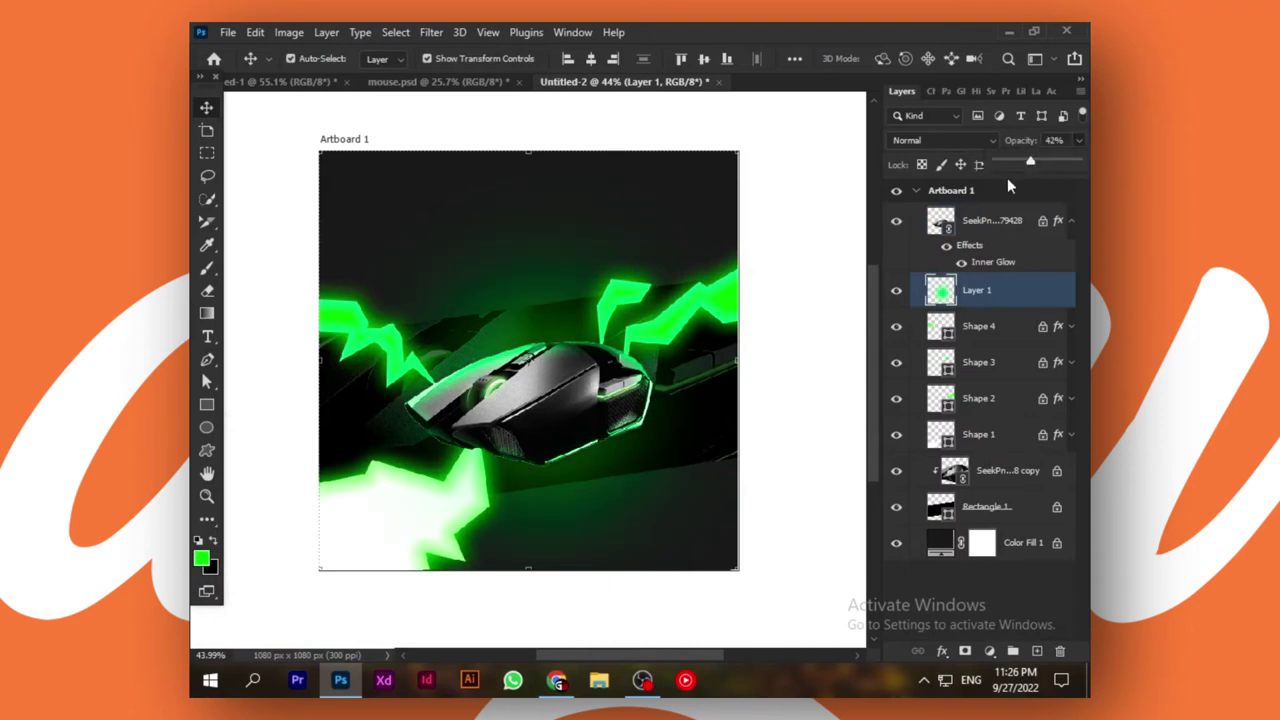
left_click(850, 292)
left_click_drag(829, 288, 451, 543)
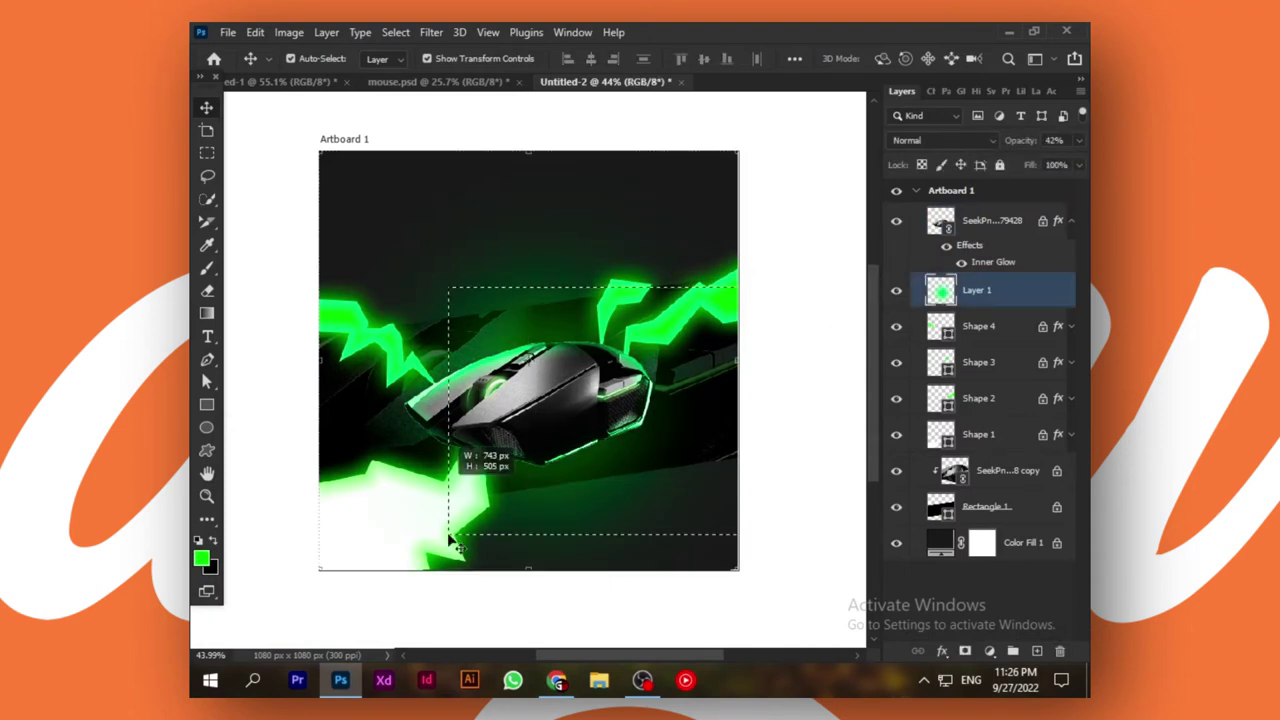
left_click(823, 288)
scroll(625, 400, "up", 1)
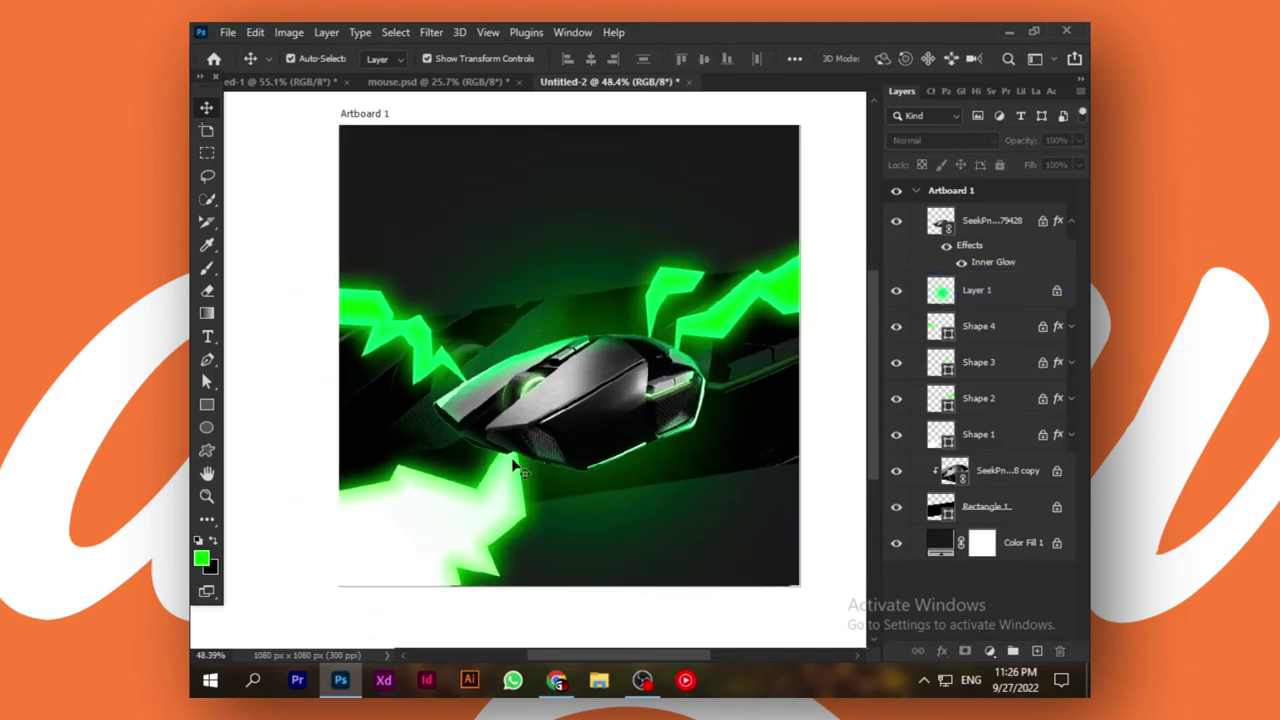
Add an R5 text layer over the mouse and scale it up huge.
key("t")
left_click(455, 398)
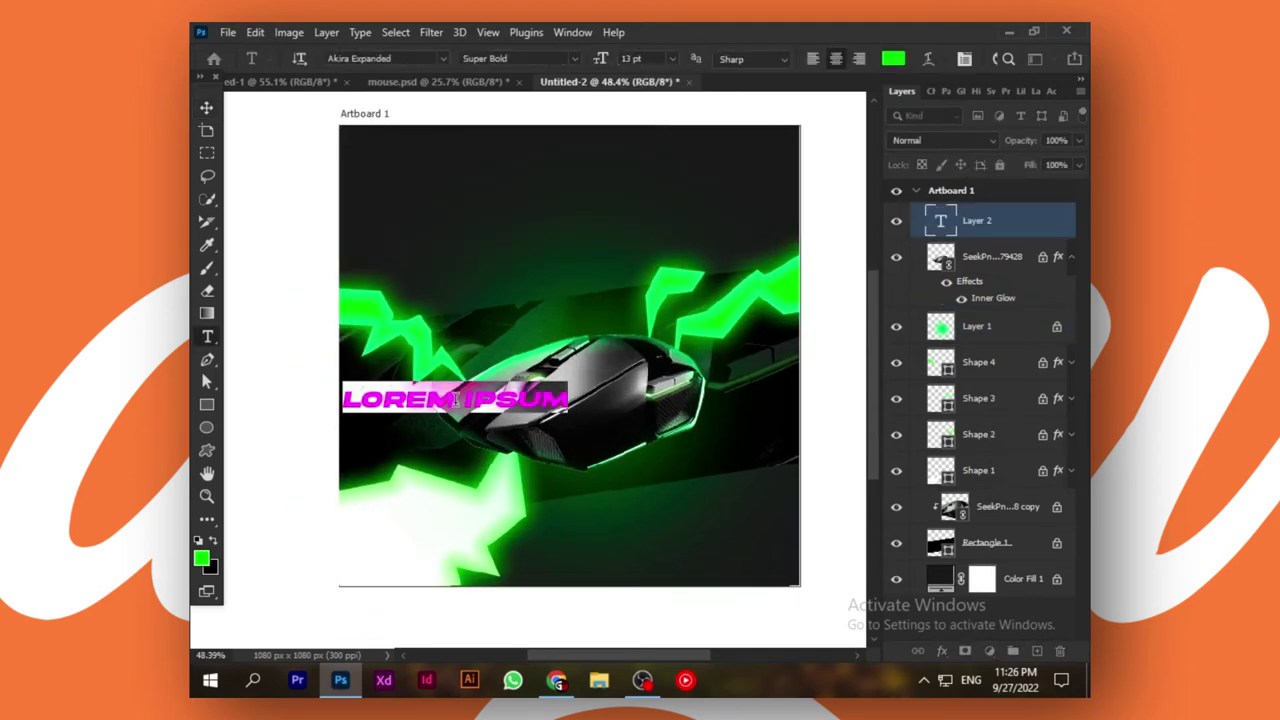
key("BackSpace")
type("RG")
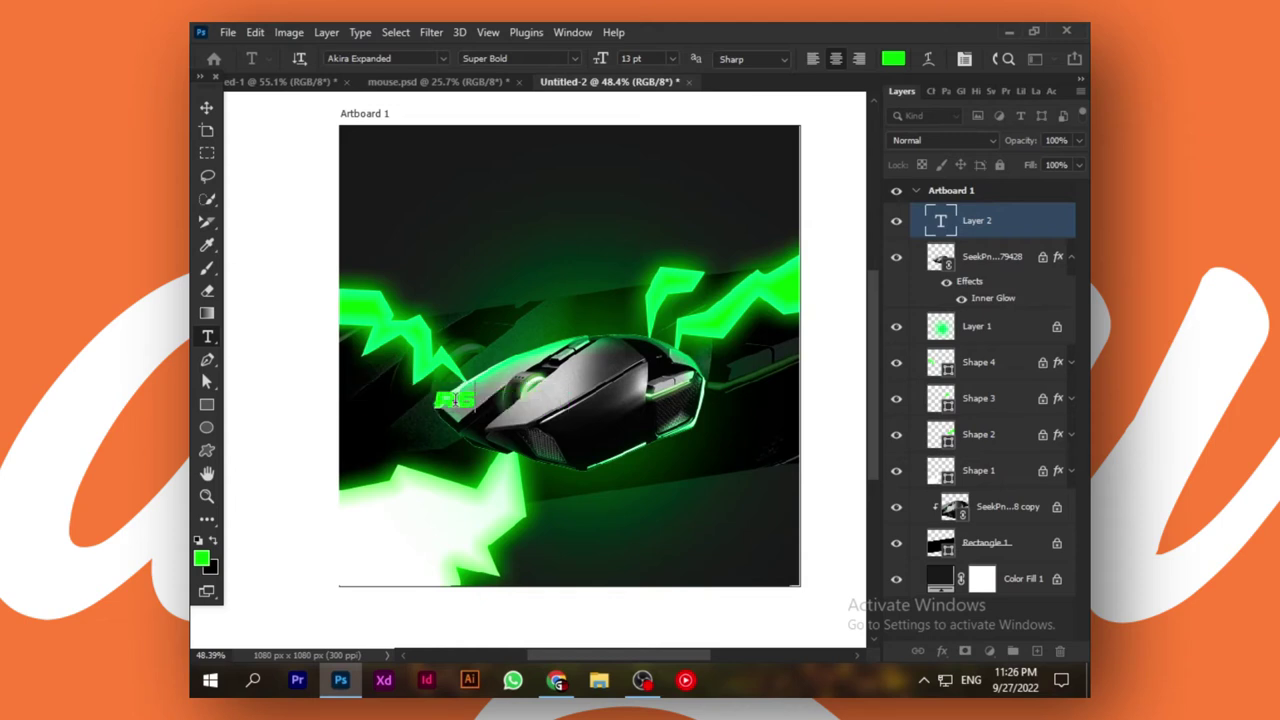
left_click(207, 107)
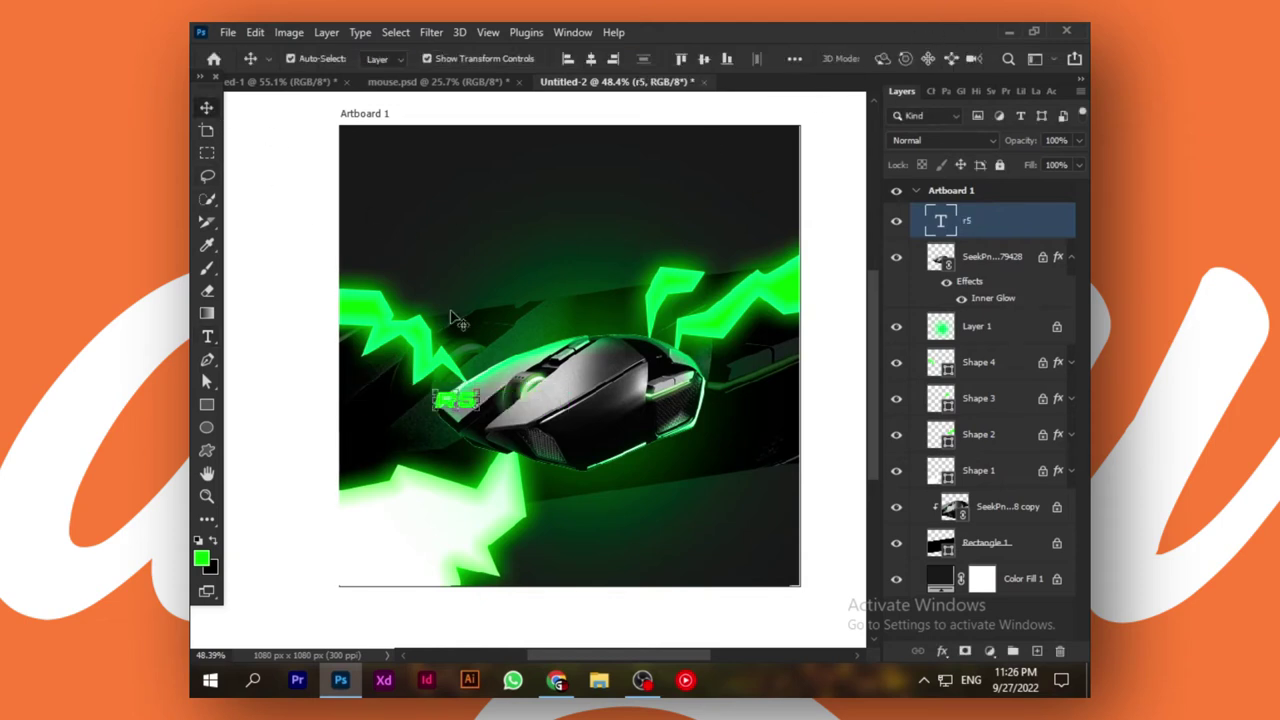
scroll(497, 412, "down", 2)
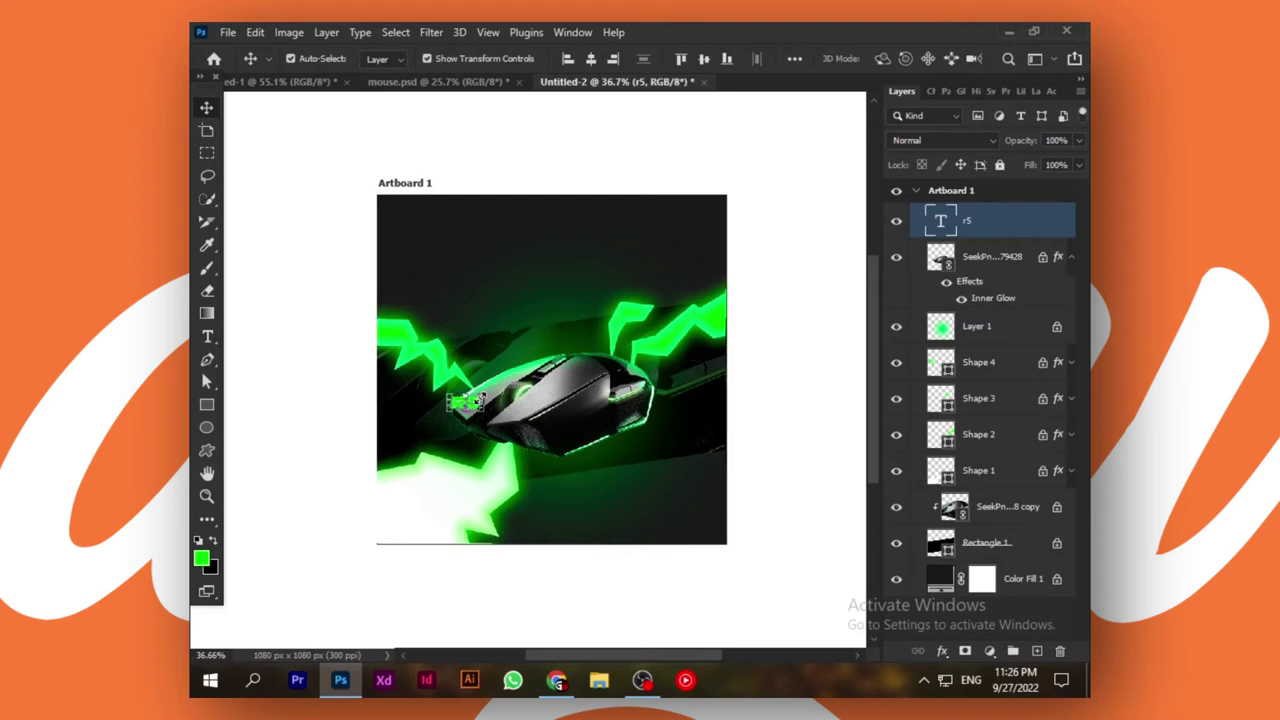
left_click_drag(484, 393, 731, 252)
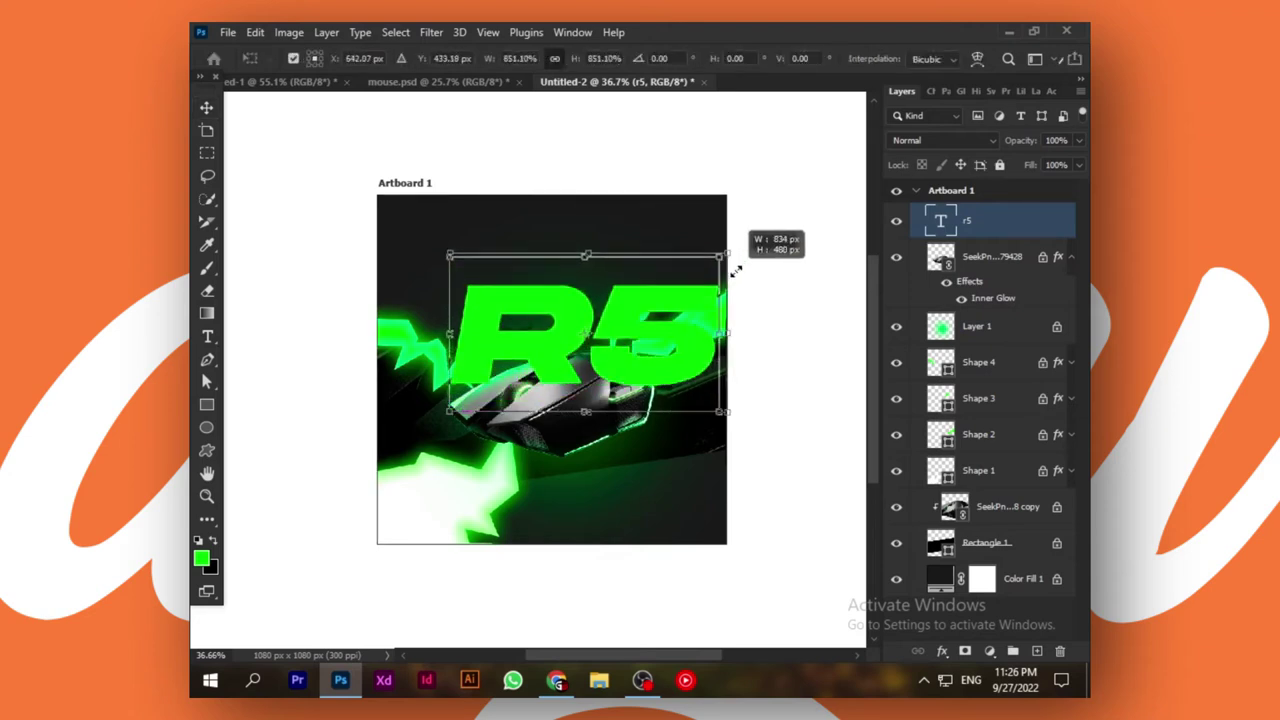
left_click_drag(685, 336, 647, 409)
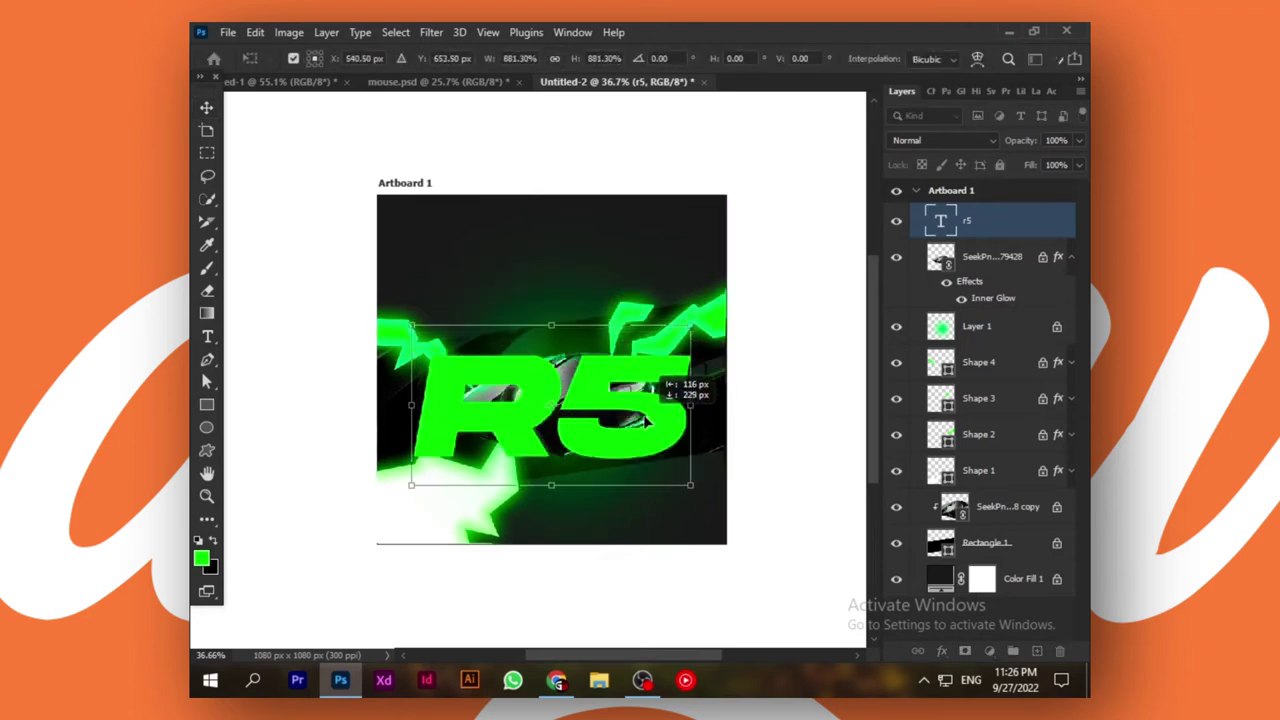
left_click_drag(695, 322, 716, 290)
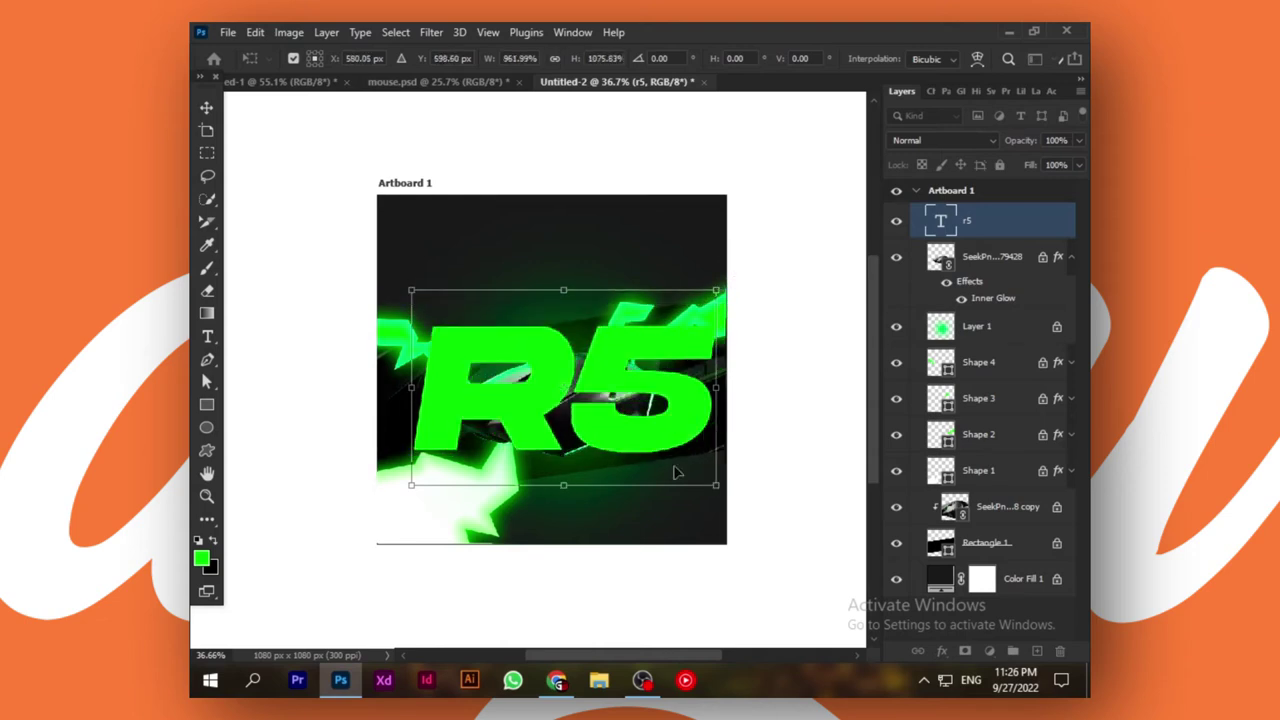
left_click_drag(670, 430, 659, 432)
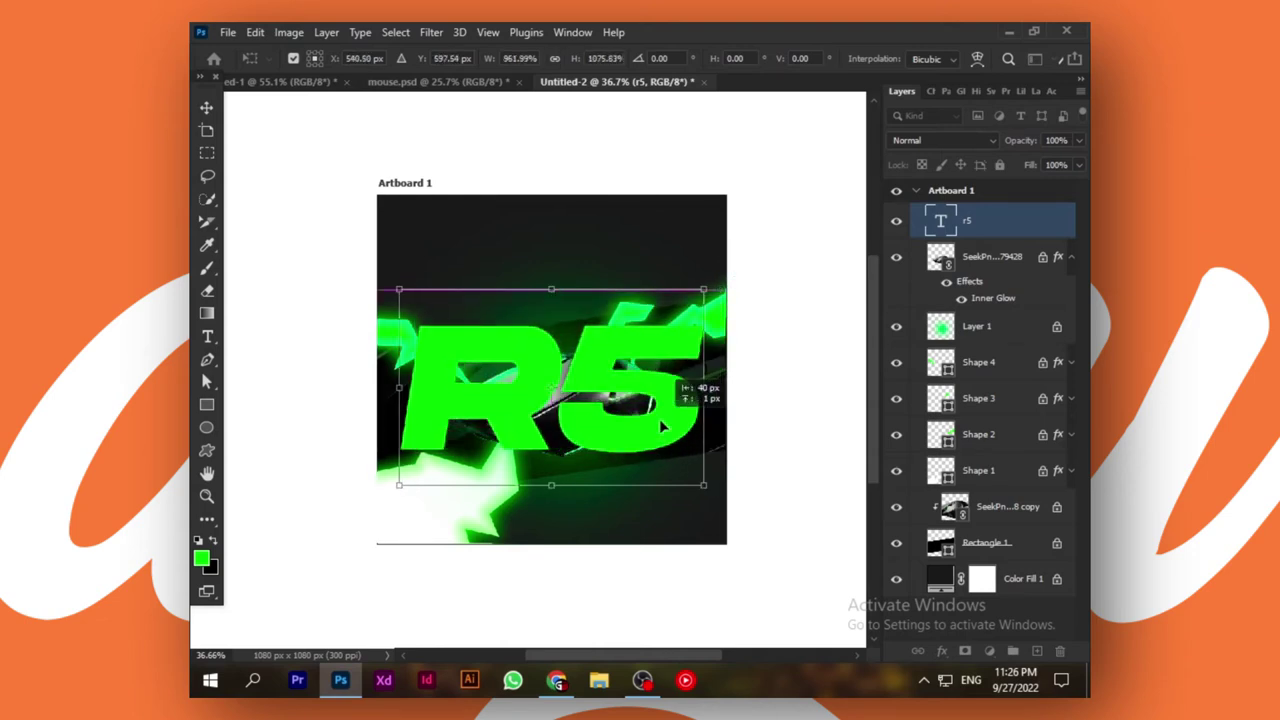
key("Return")
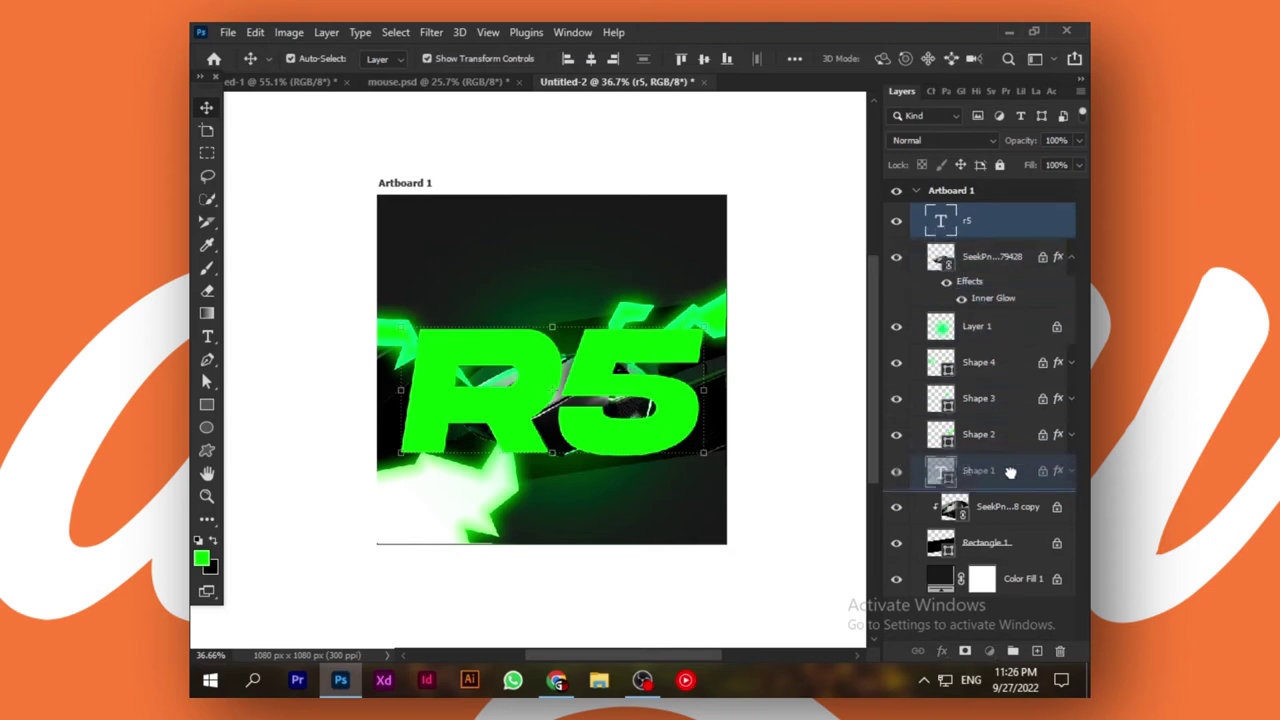
Move R5 behind the mouse shapes, set its fill to 0%, and add a 2 px white stroke.
key("ctrl+bracketleft")
key("ctrl+bracketleft")
key("ctrl+bracketleft")
scroll(774, 495, "up", 2)
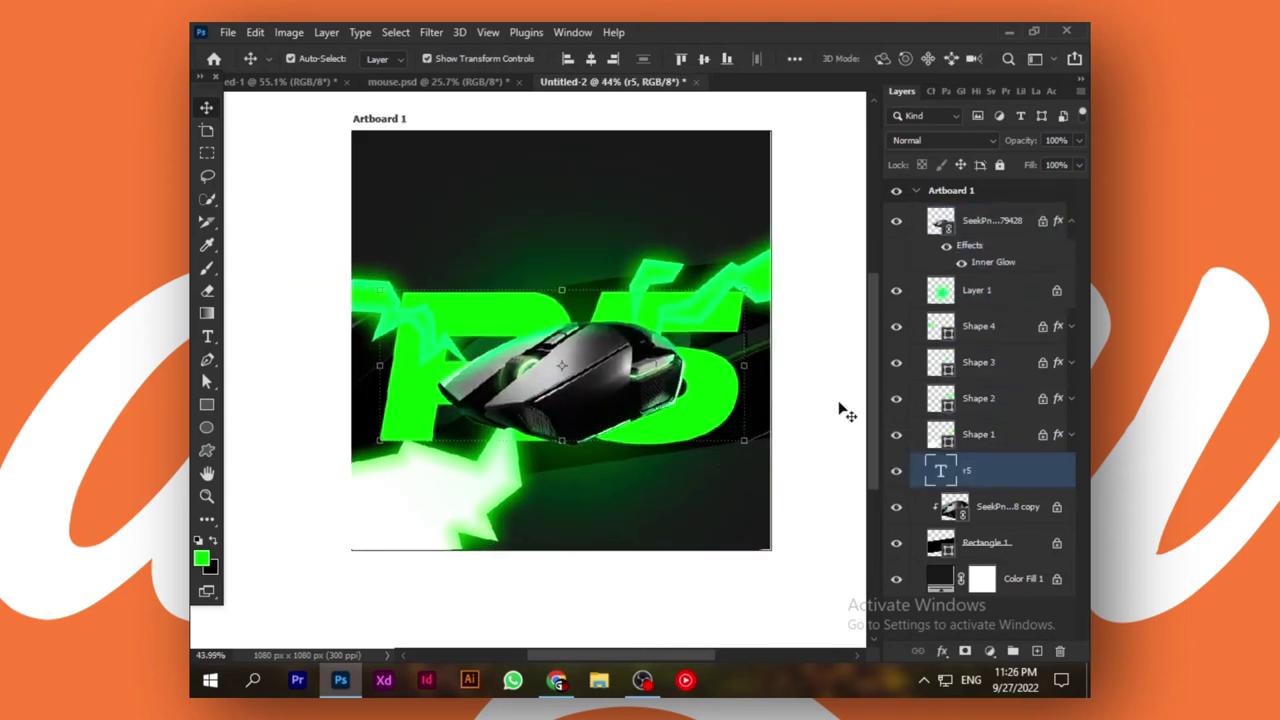
left_click(1080, 166)
left_click_drag(1041, 182, 990, 185)
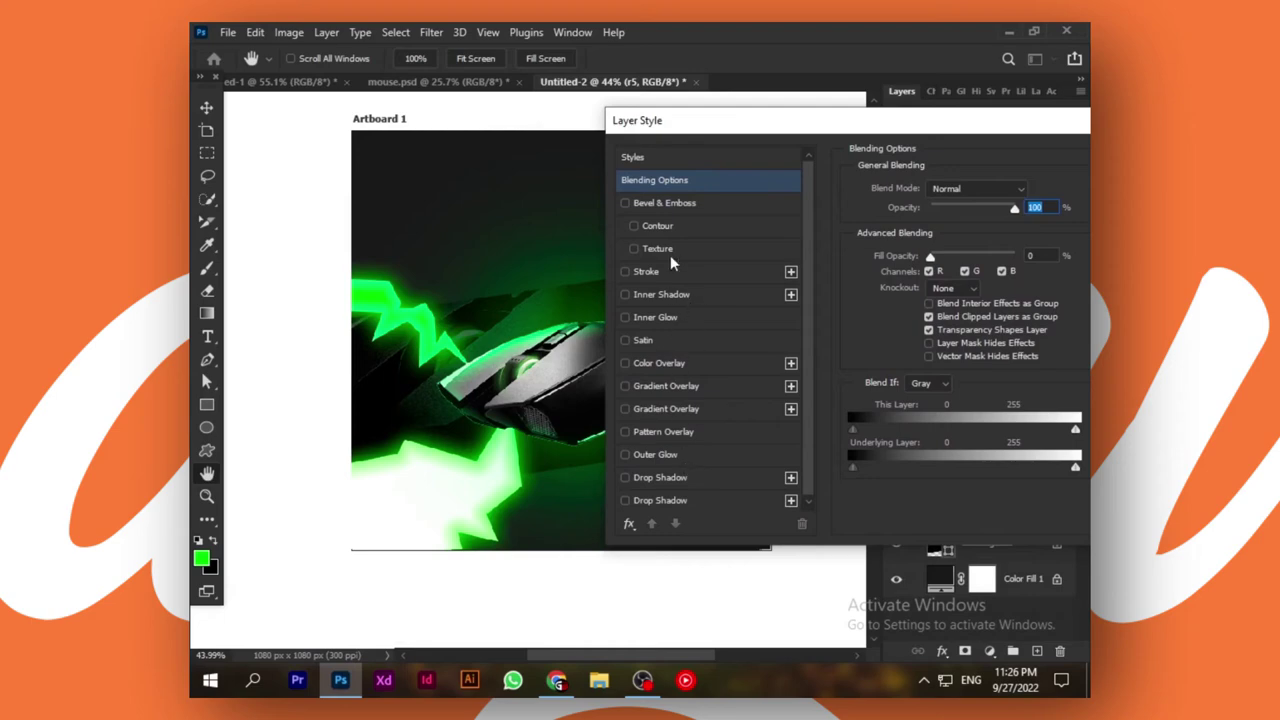
left_click(666, 270)
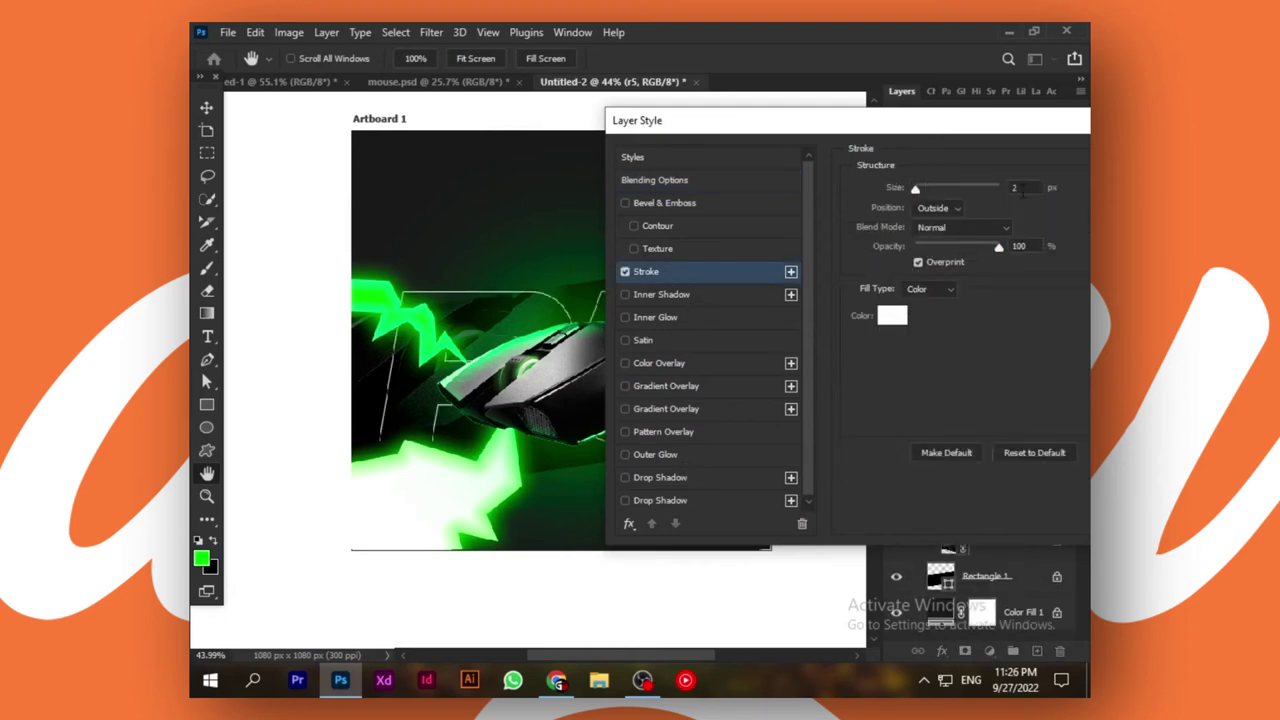
left_click_drag(1015, 127, 683, 307)
left_click(894, 339)
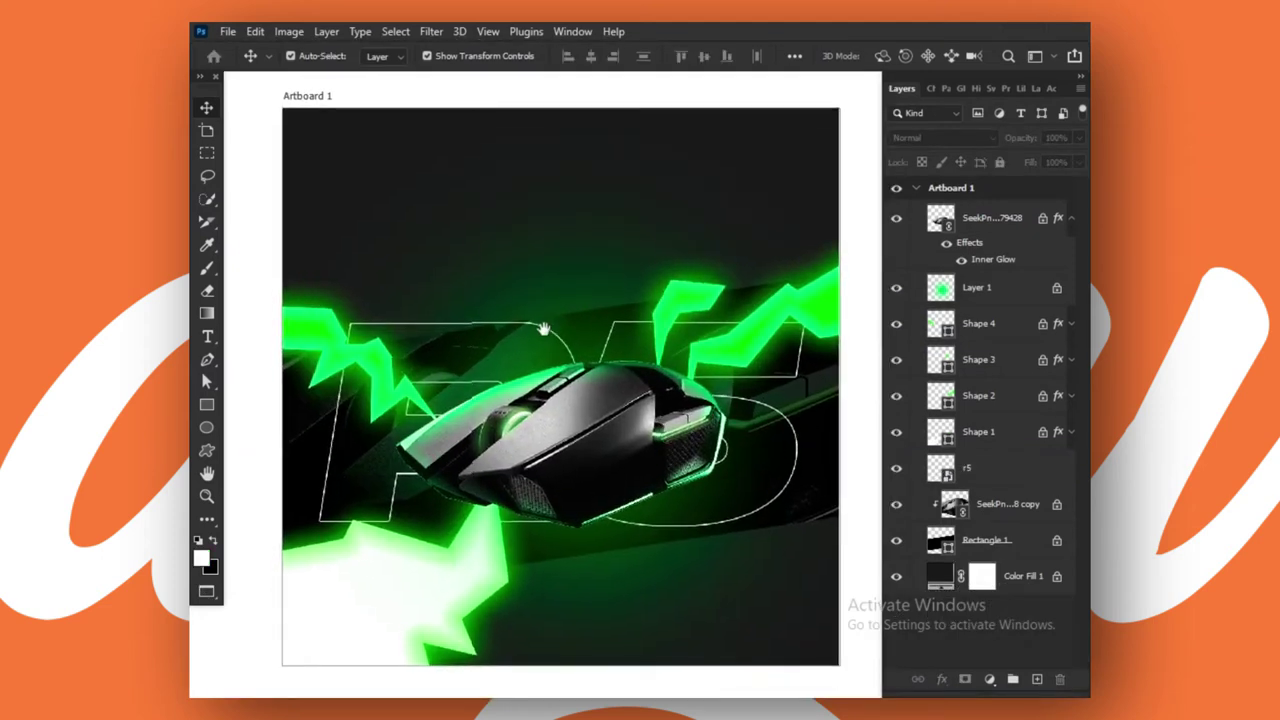
Type an 'r5' heading near the artboard top and scale it to about 372%.
key("t")
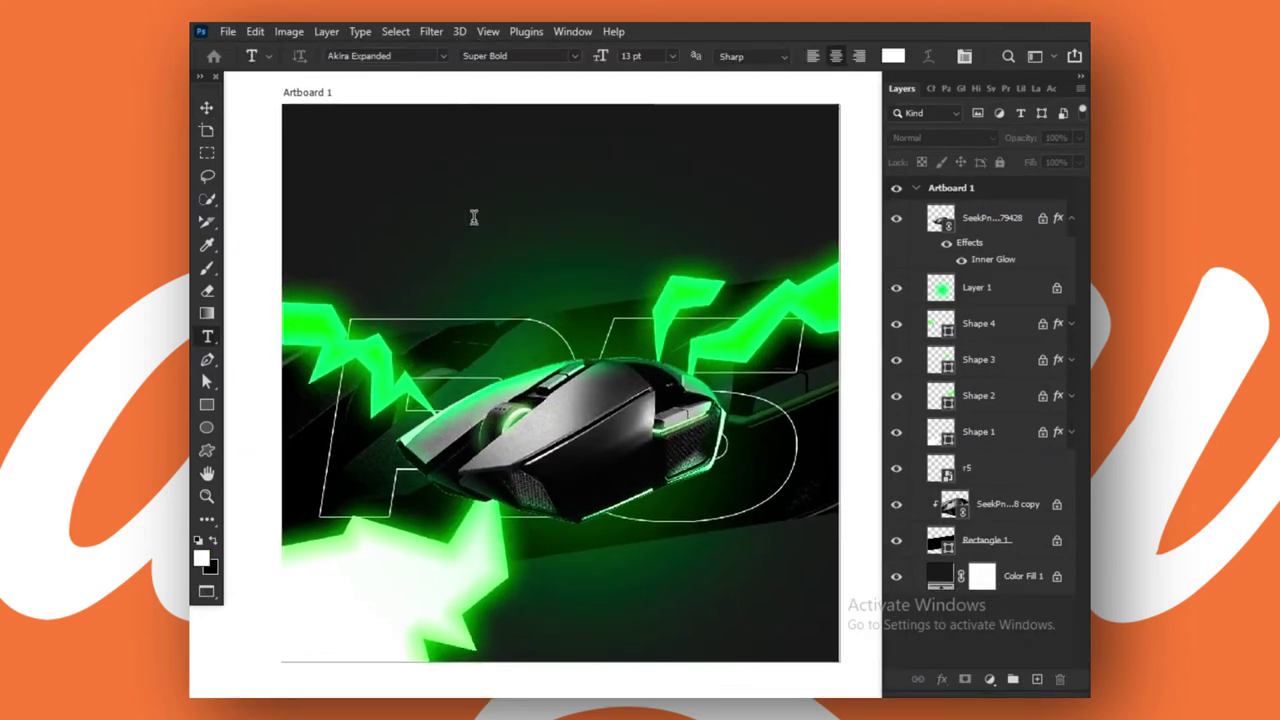
left_click(474, 217)
type("r")
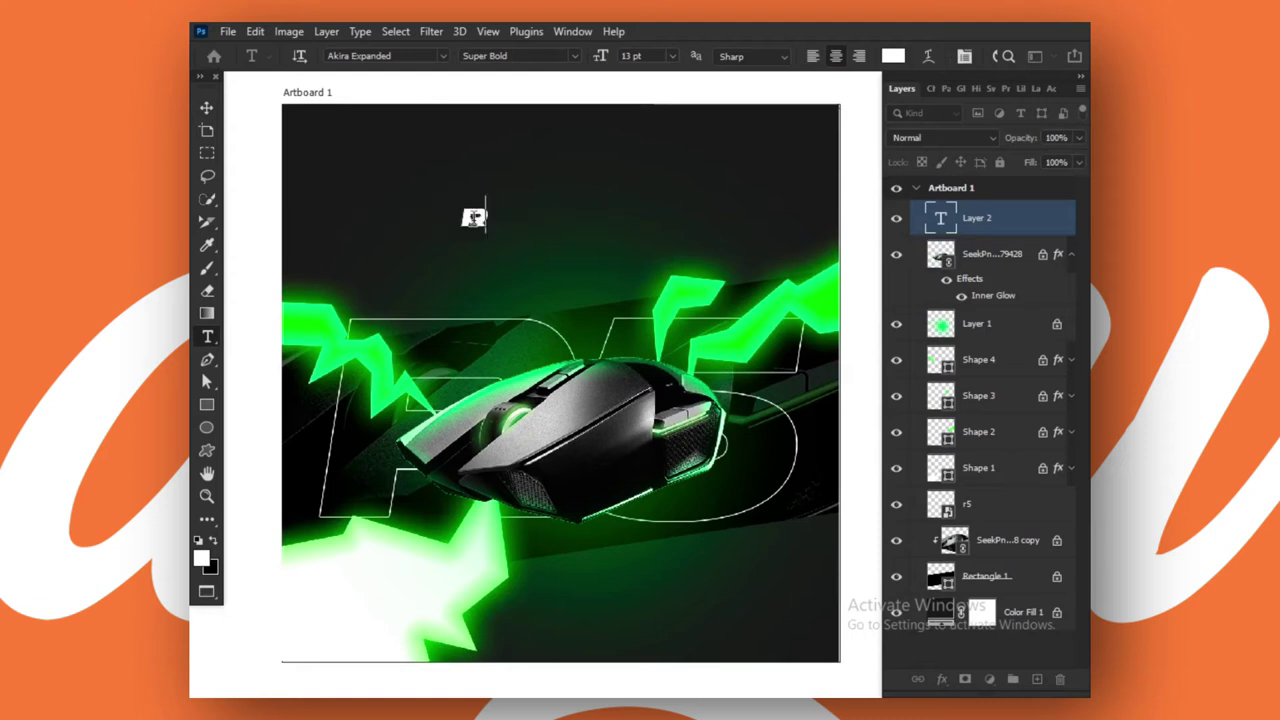
type("5")
left_click(206, 110)
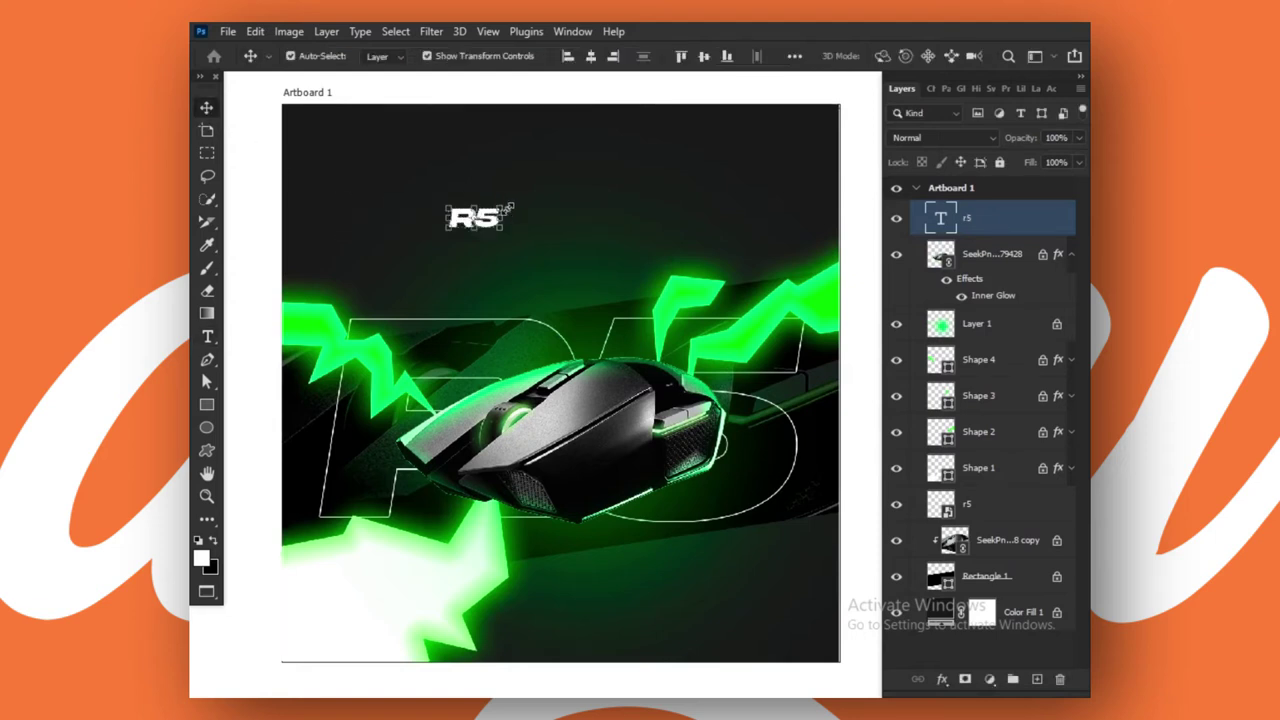
left_click_drag(508, 203, 647, 129)
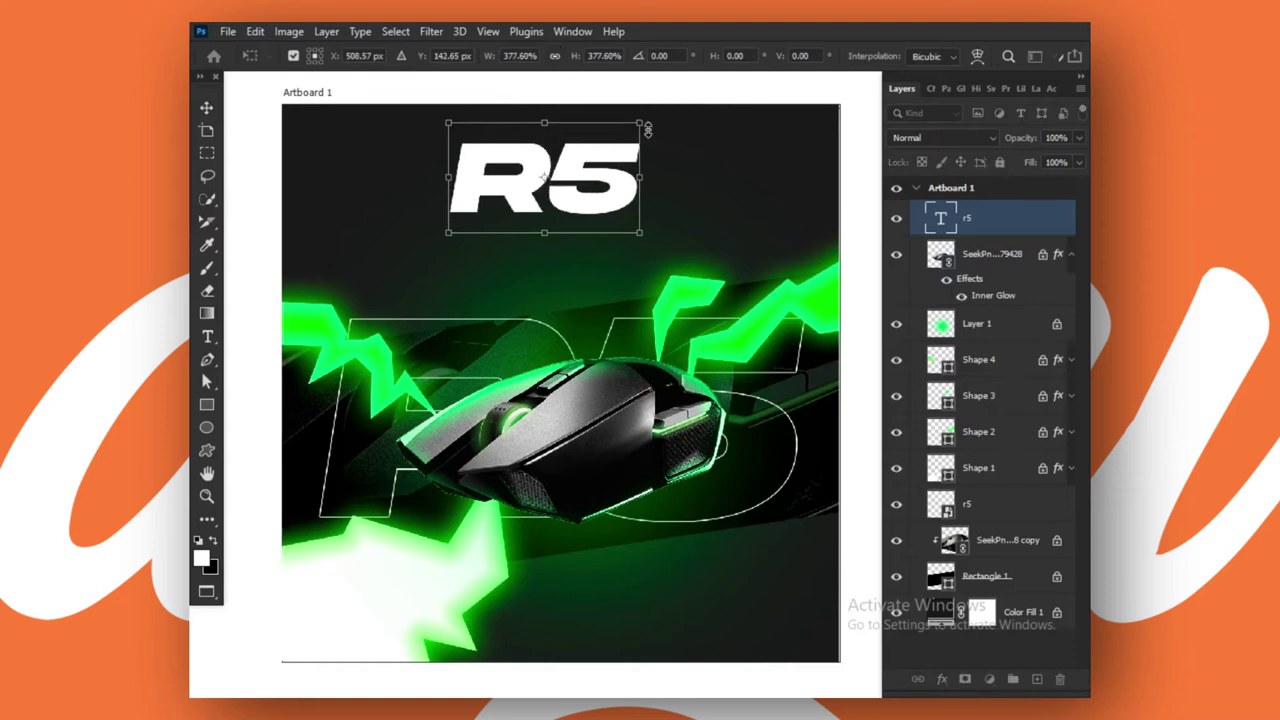
key("Return")
Centre the R5 heading horizontally on the artboard and duplicate it just below.
key("ctrl+a")
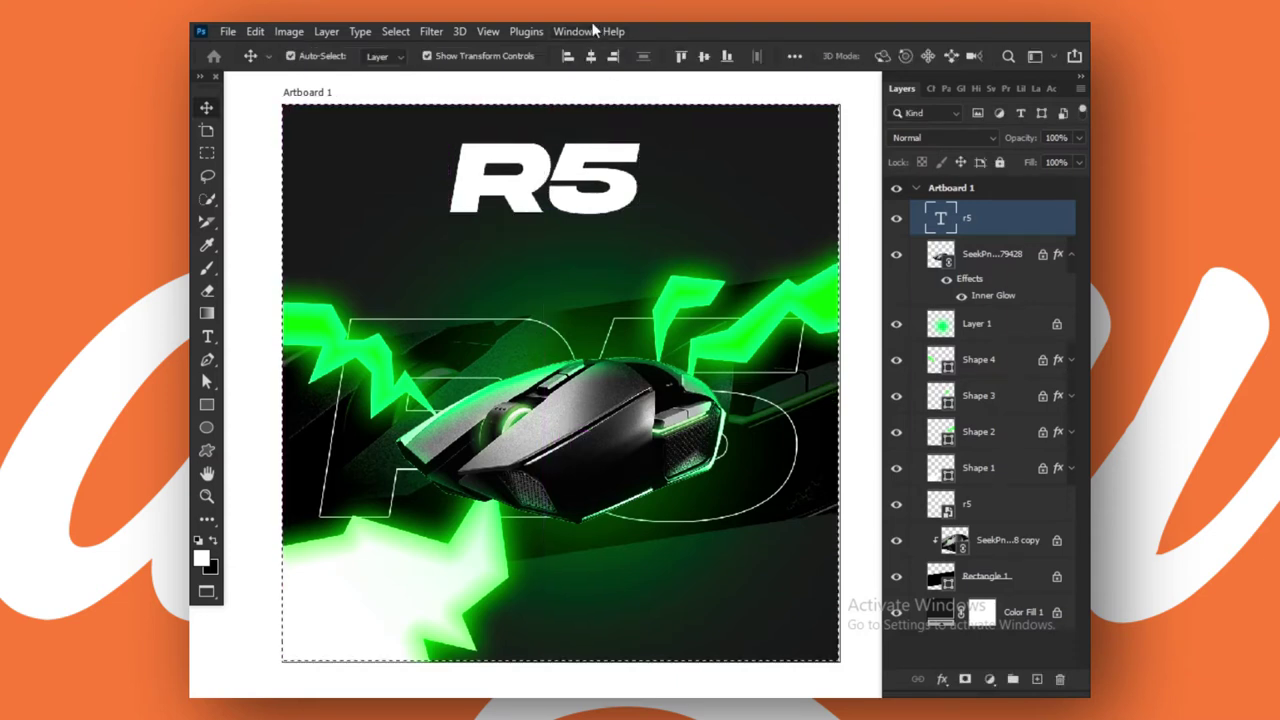
left_click(594, 60)
key("ctrl+d")
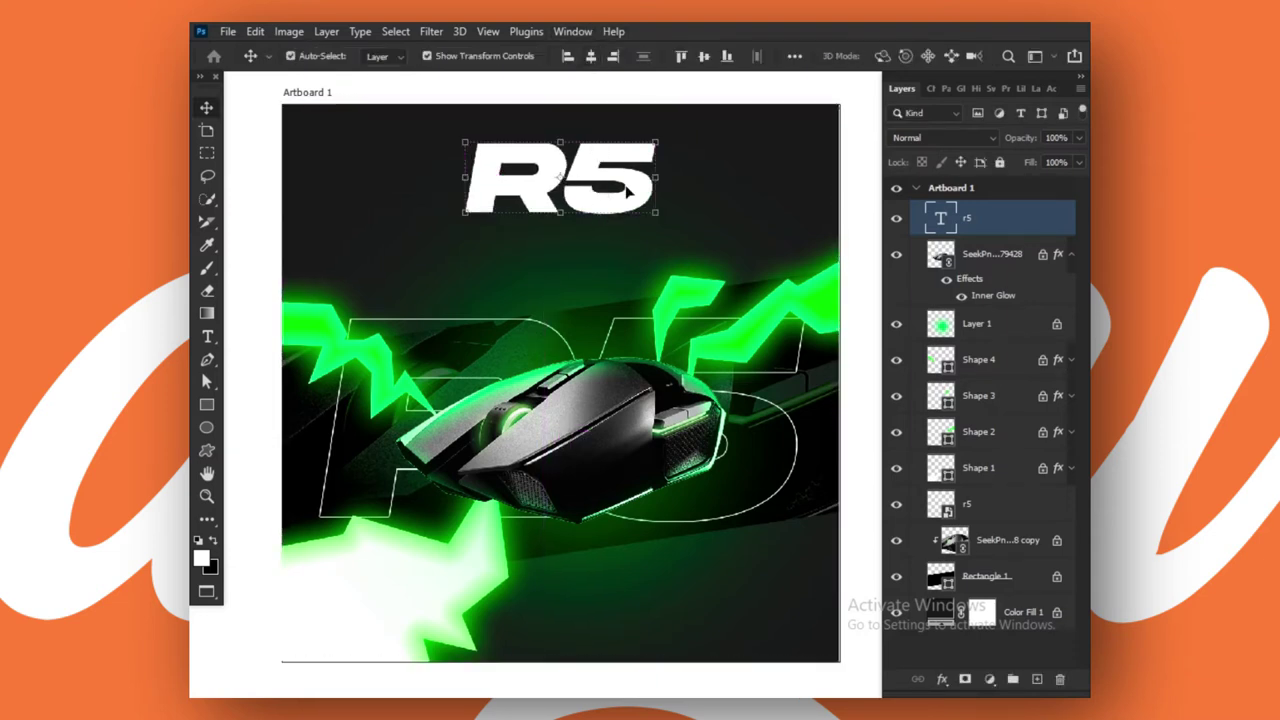
left_click_drag(636, 197, 625, 205)
key("ctrl+a")
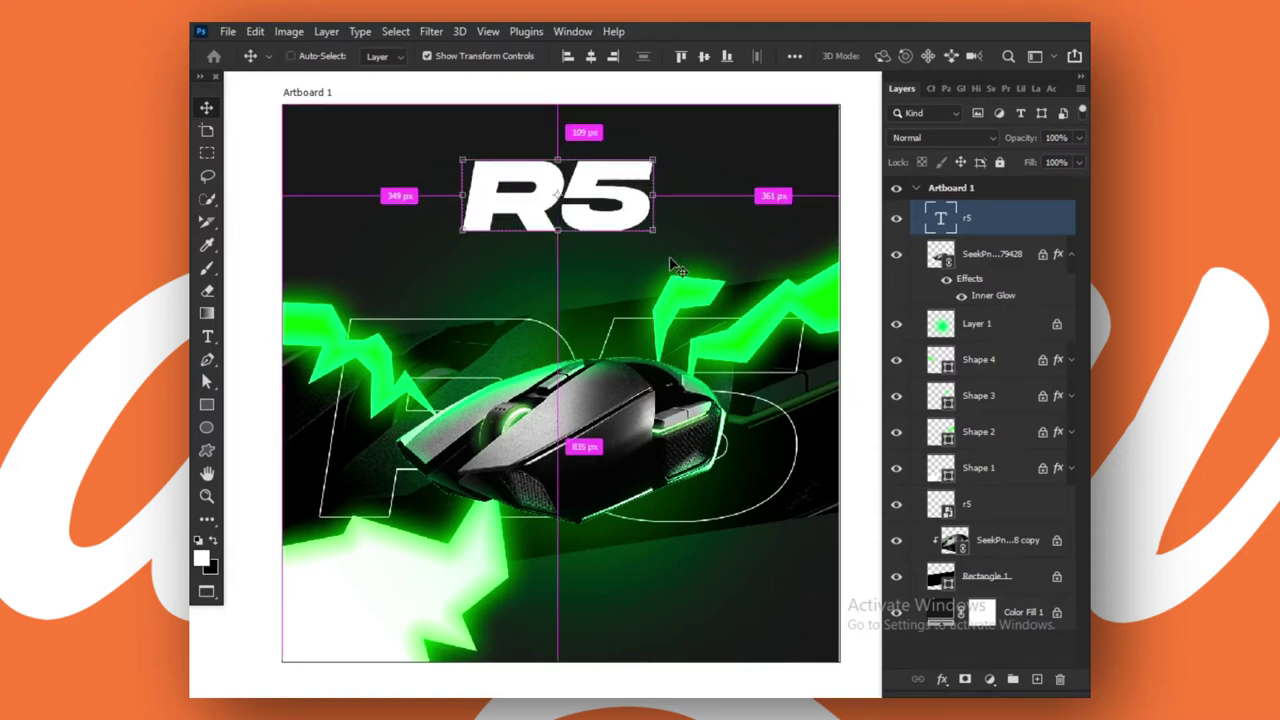
left_click(591, 56)
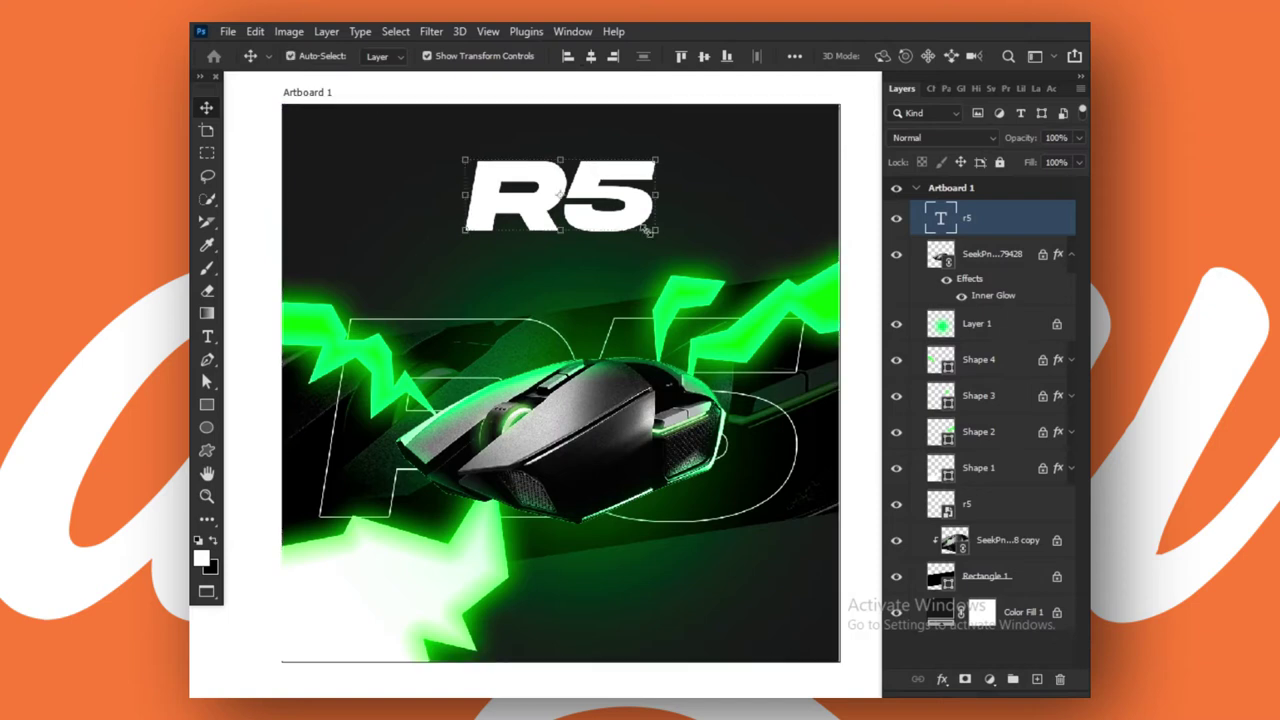
key("ctrl+d")
left_click_drag(641, 232, 630, 253)
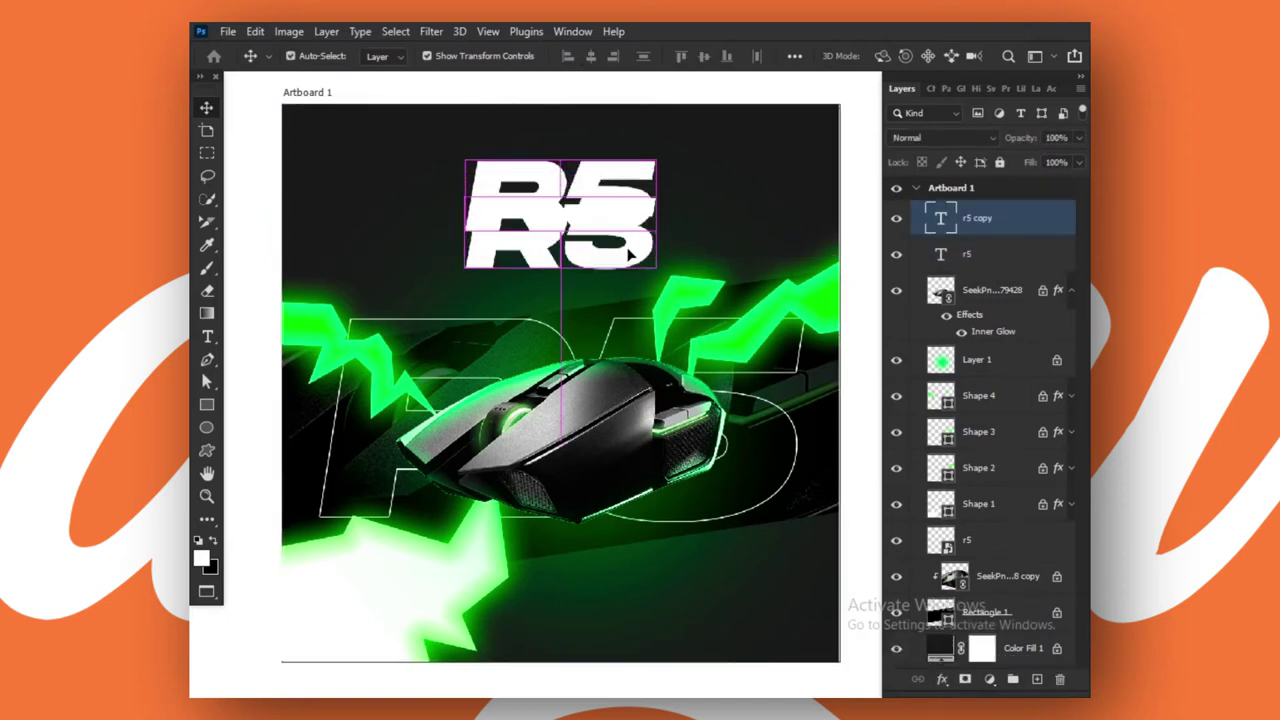
Retype the R5 copy as 'GAMING MOUSE' at 8 pt.
double_click(628, 248)
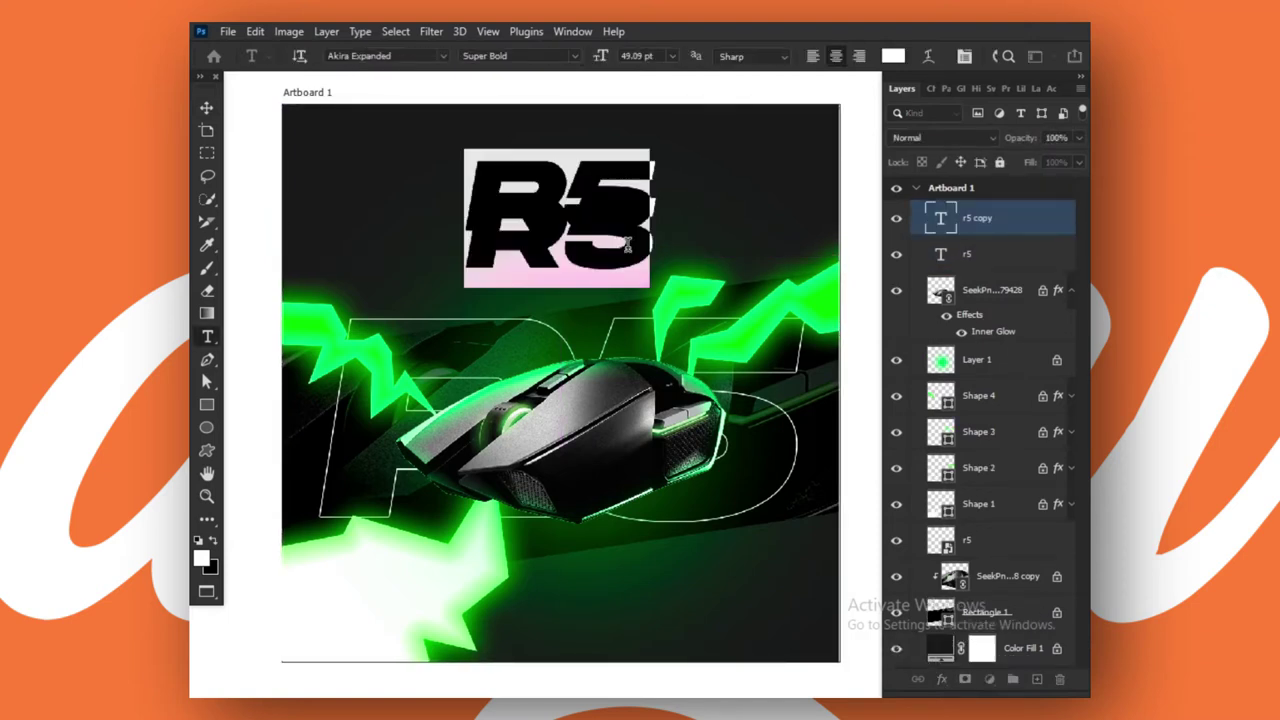
type("GAMING")
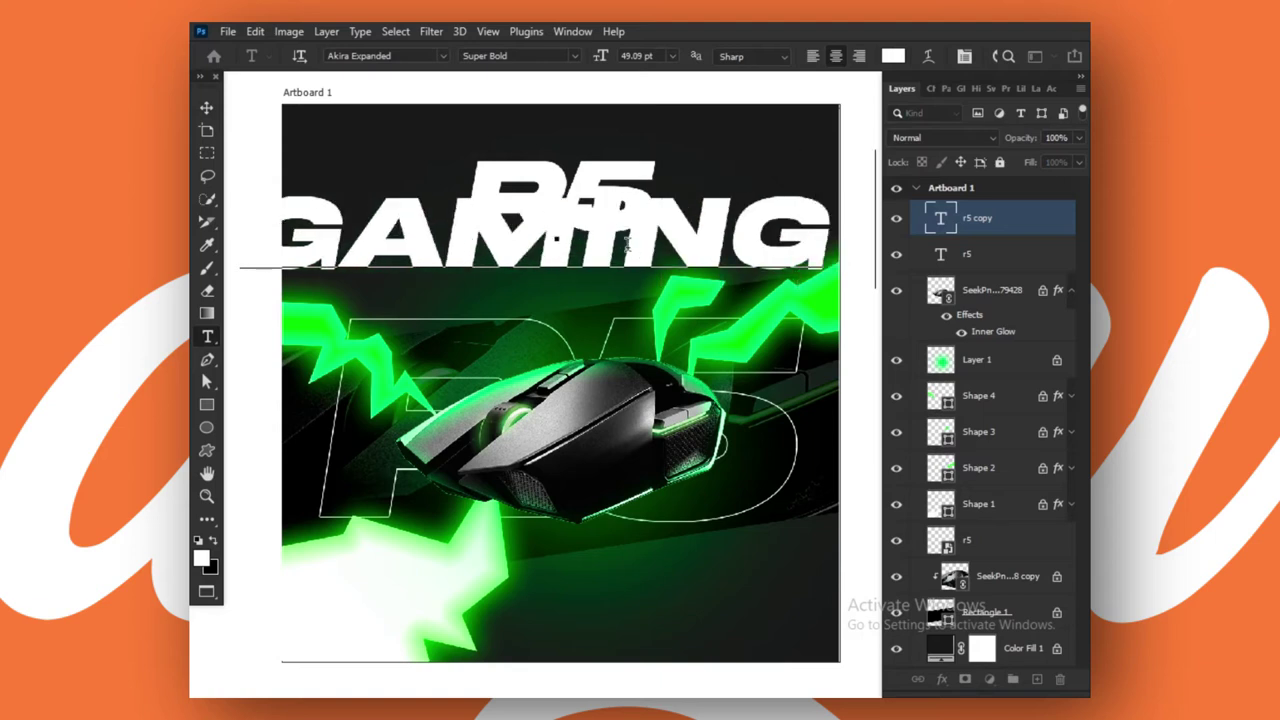
type(" MOUSE")
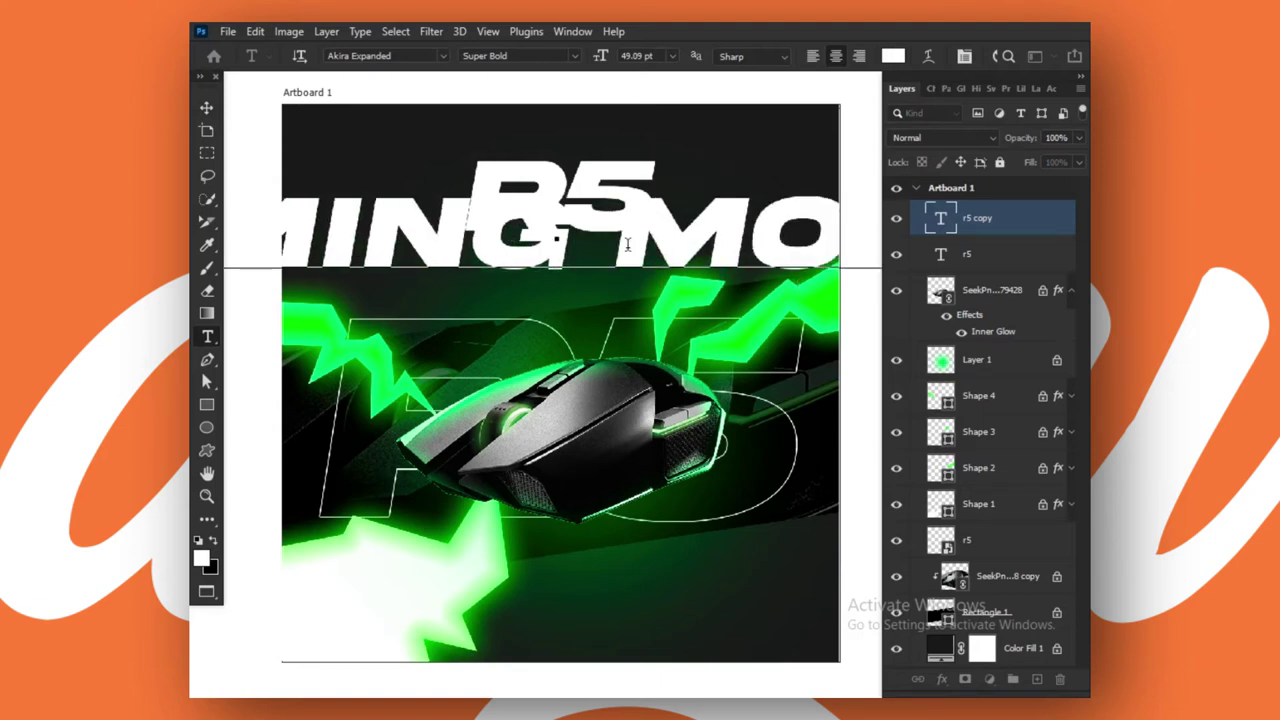
key("ctrl+a")
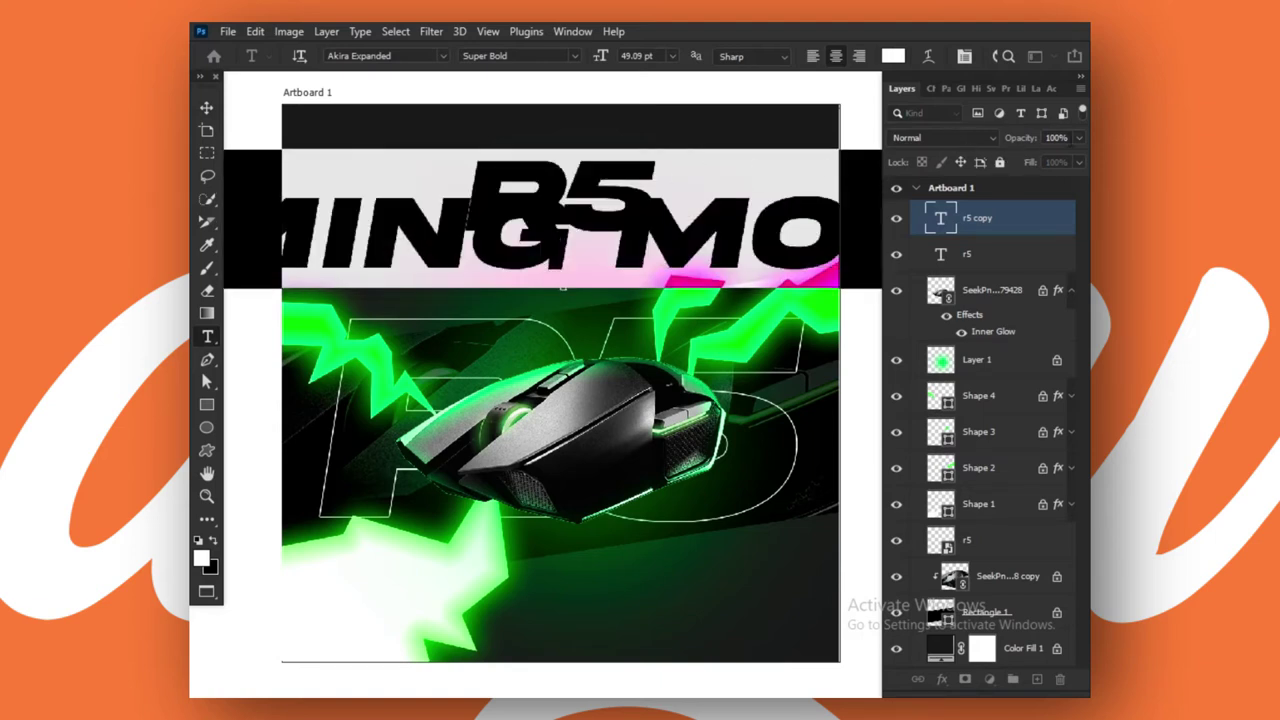
left_click(934, 89)
left_click(982, 139)
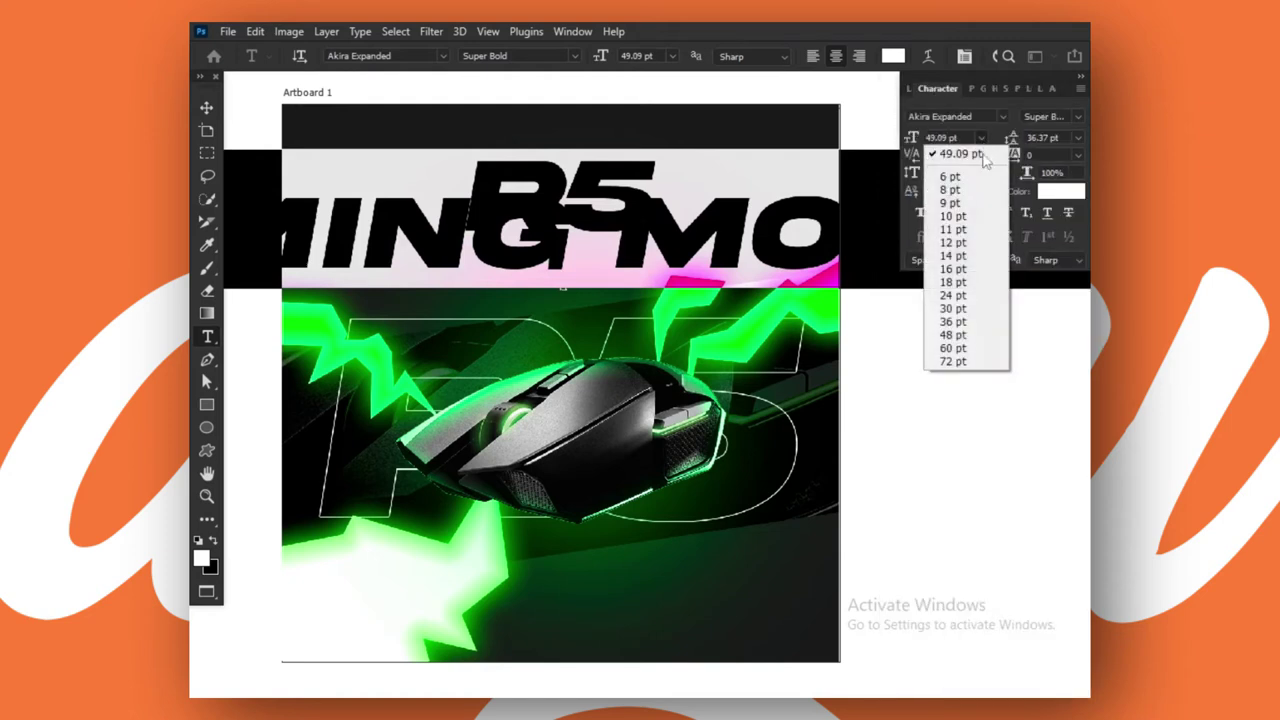
left_click(979, 229)
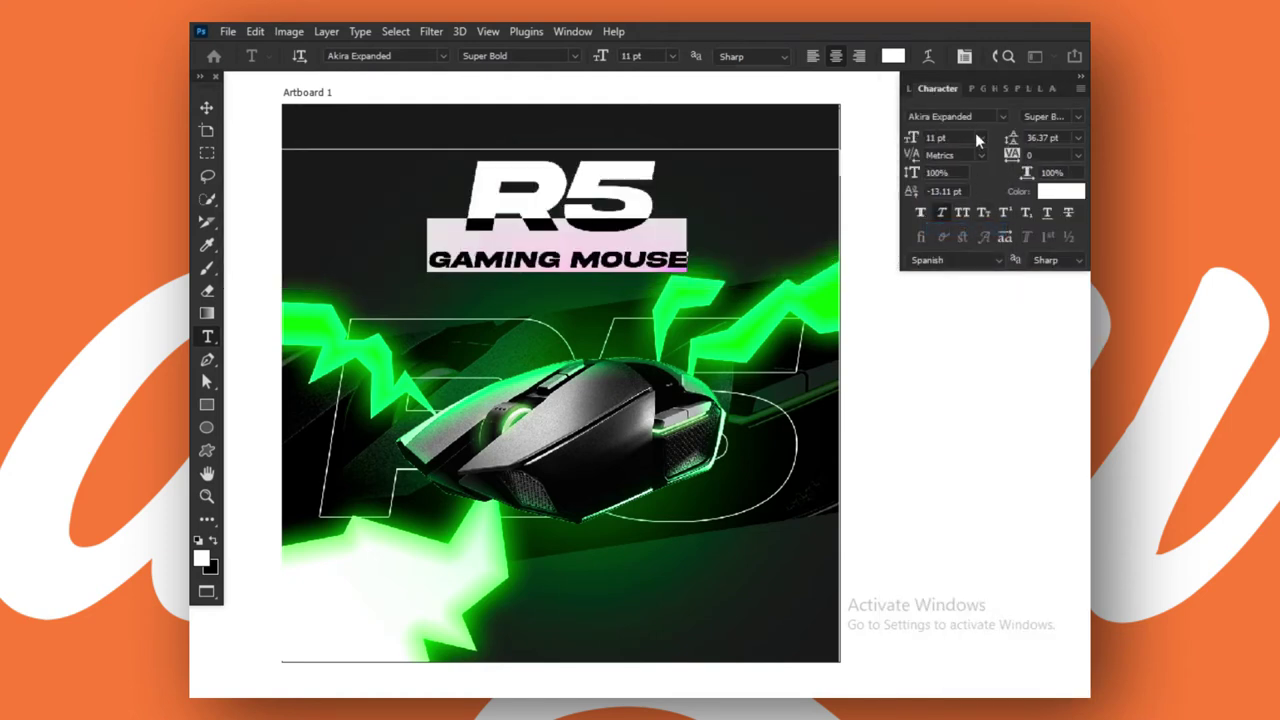
left_click(980, 139)
left_click(957, 194)
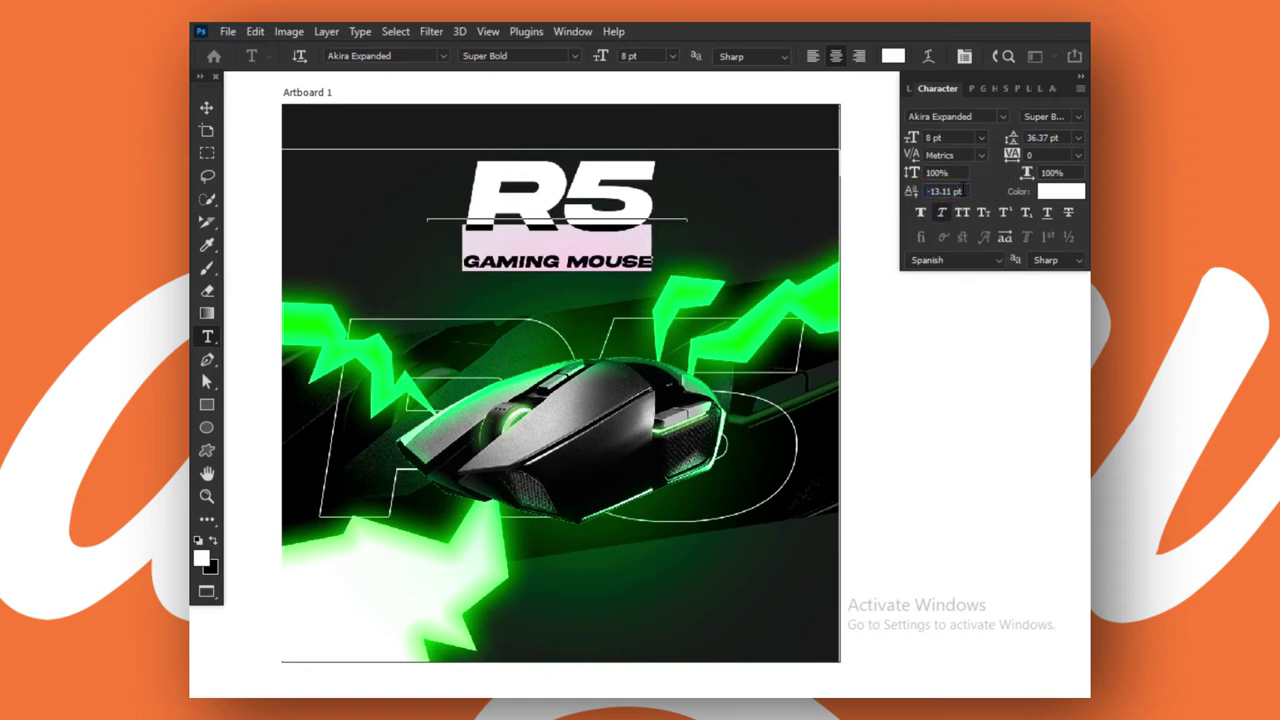
left_click(207, 107)
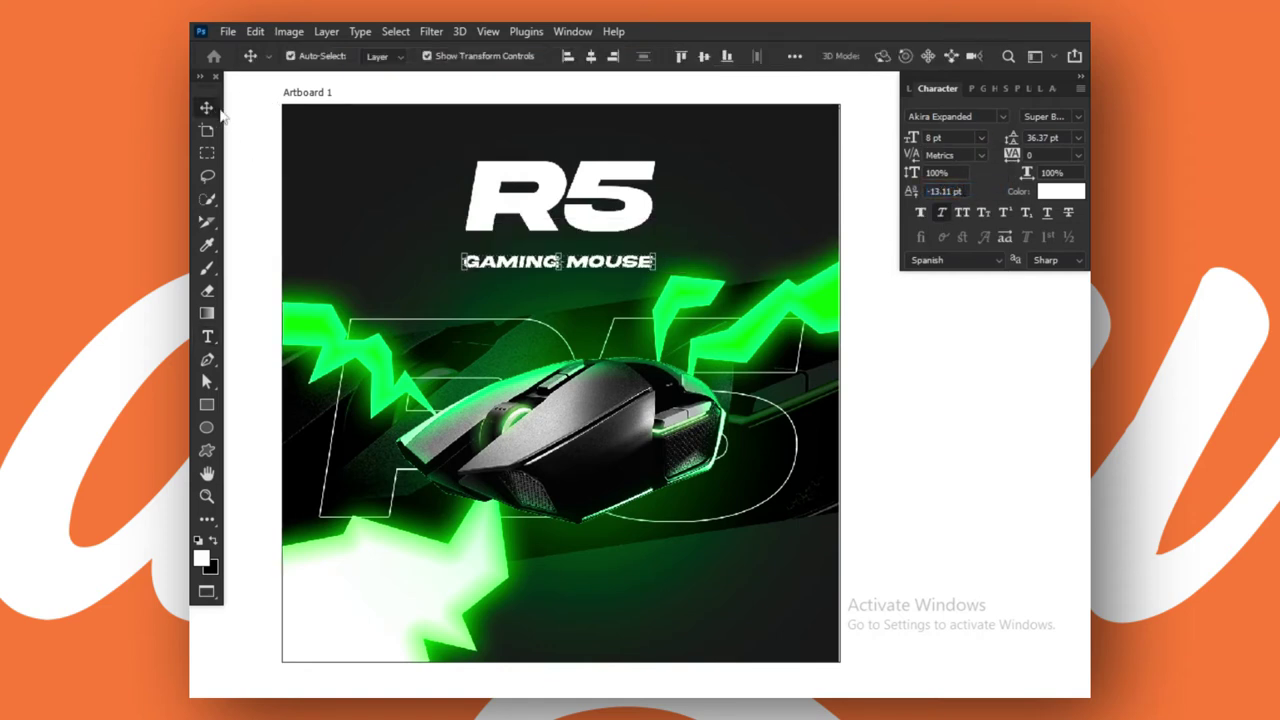
Place GAMING MOUSE just beneath R5, centred horizontally under it.
left_click_drag(507, 270, 508, 255)
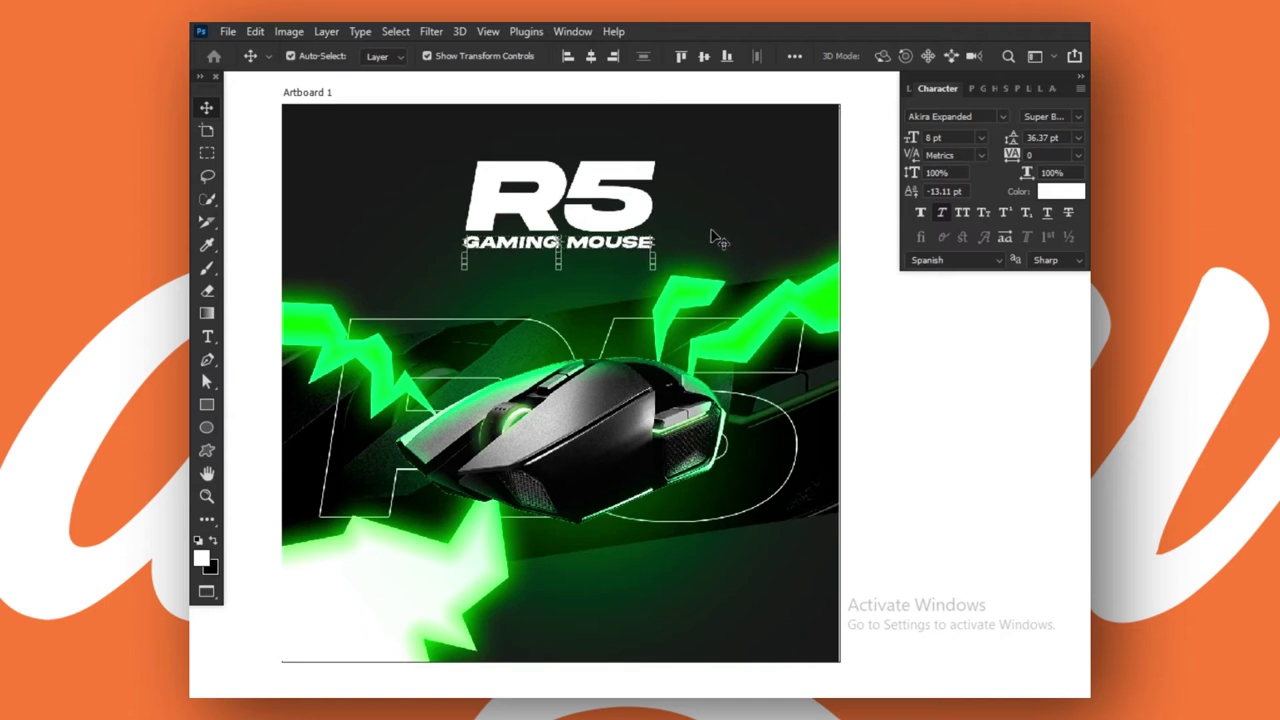
left_click_drag(683, 207, 655, 195)
left_click_drag(622, 242, 624, 246)
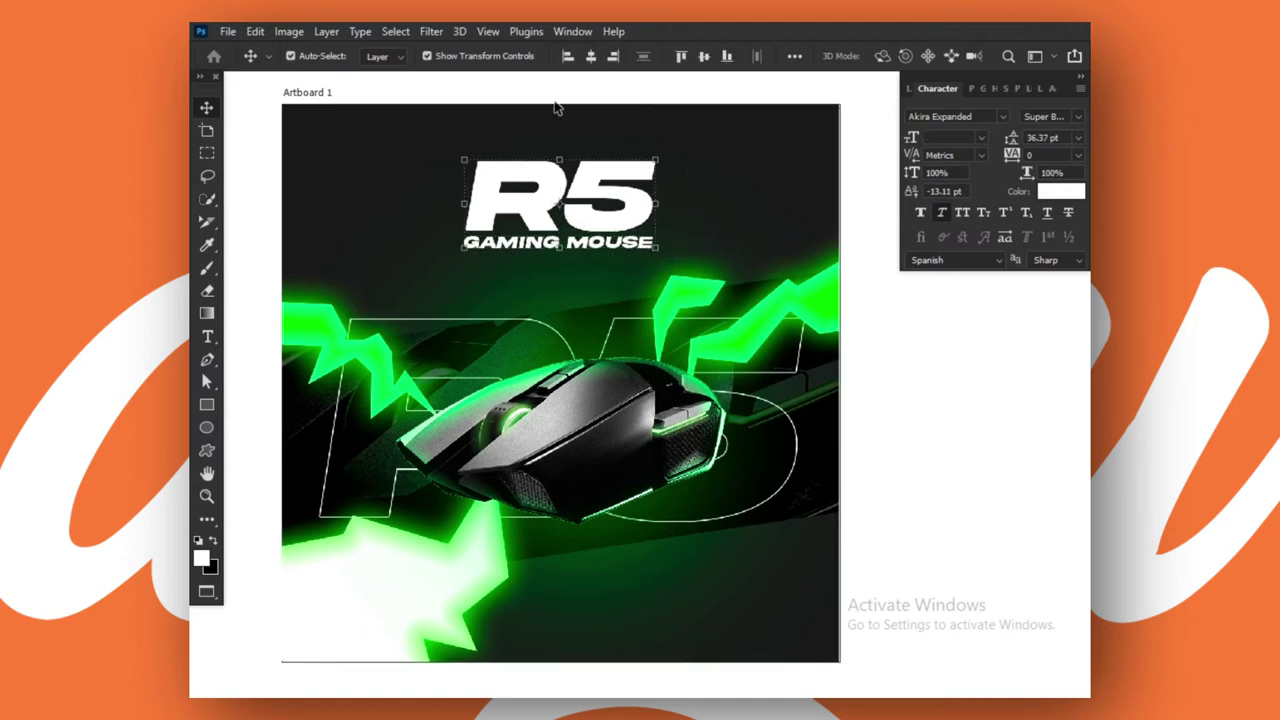
left_click(591, 56)
left_click(909, 88)
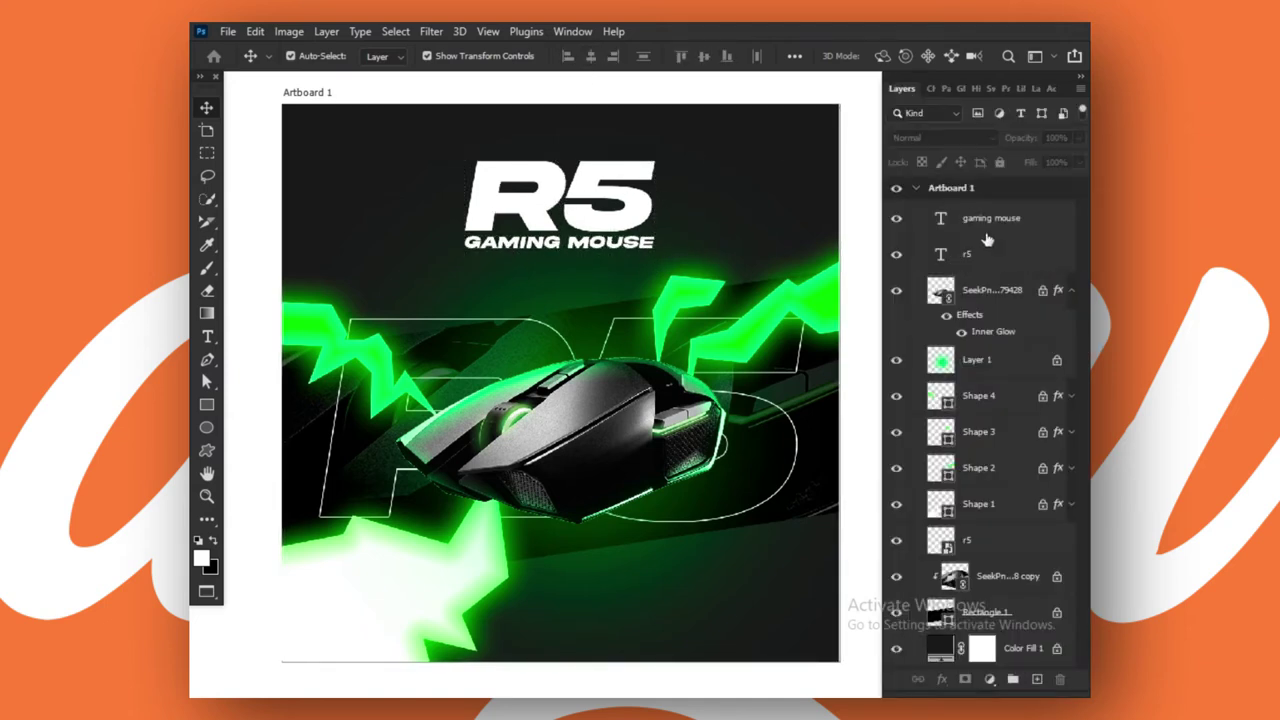
left_click(1042, 231)
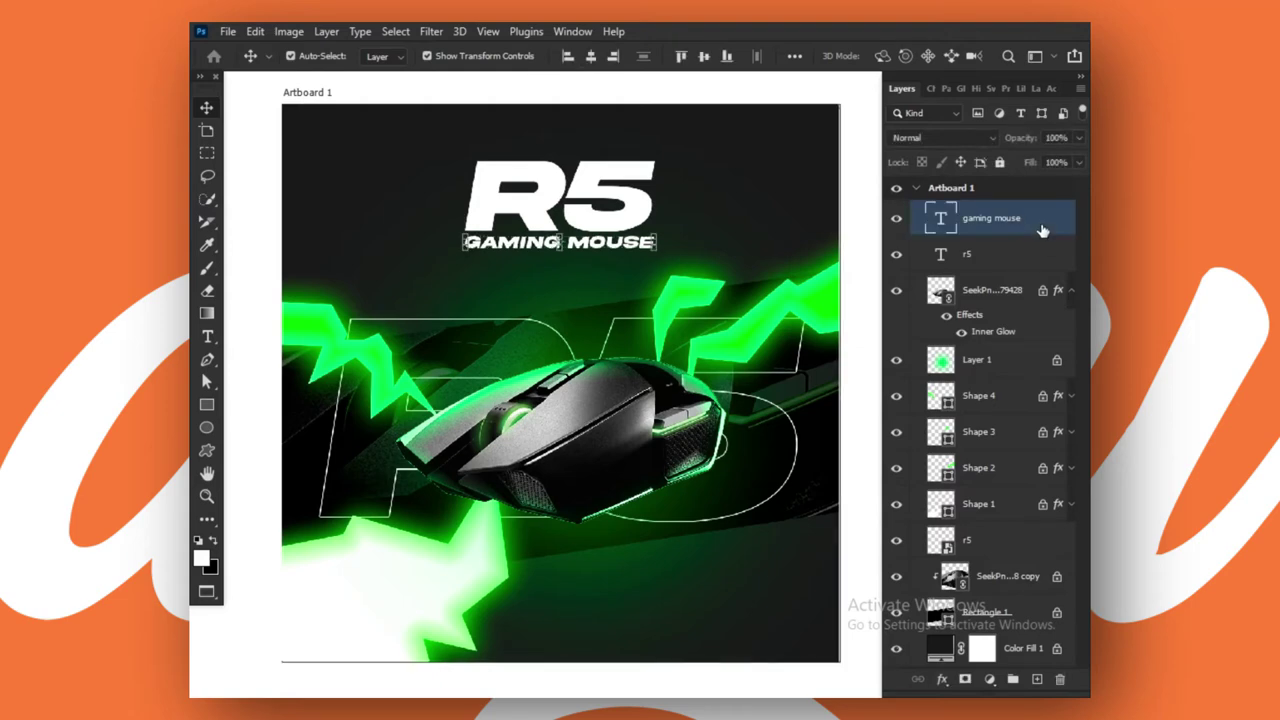
Give GAMING MOUSE an Inner Glow with Normal blend mode and 0 choke.
double_click(984, 270)
left_click_drag(450, 251, 787, 181)
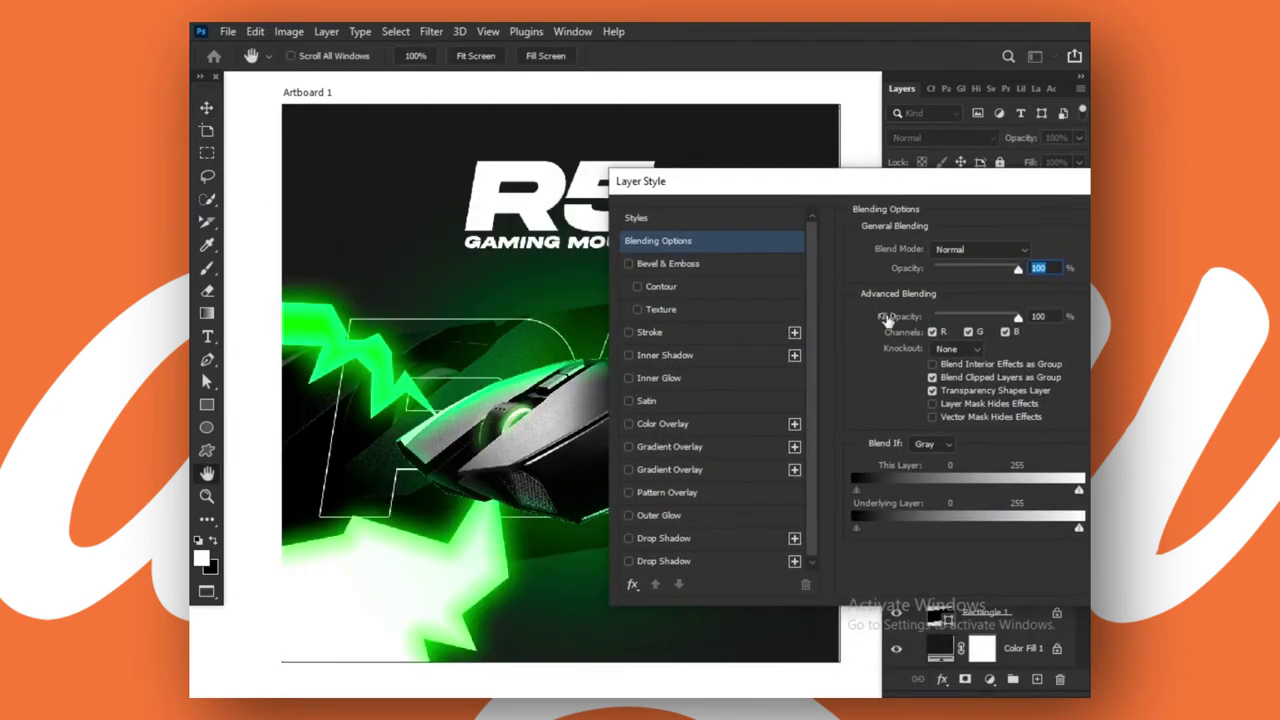
left_click(667, 378)
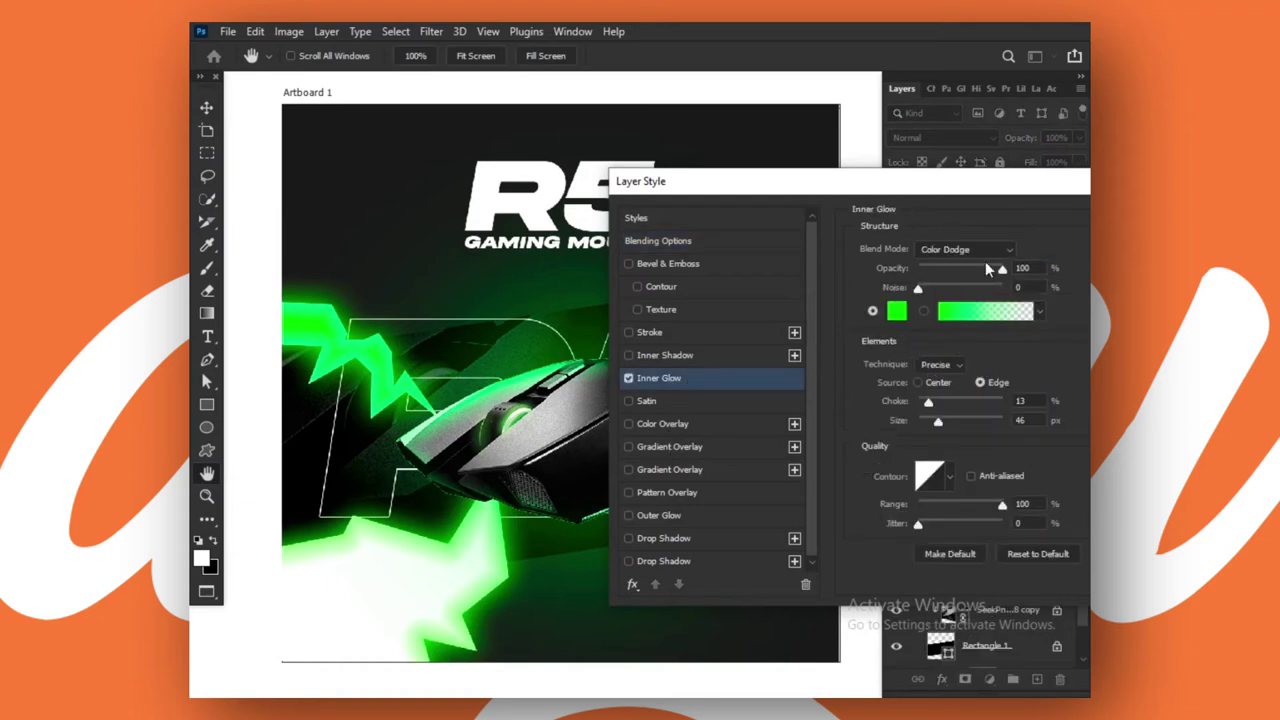
left_click(985, 252)
left_click(955, 239)
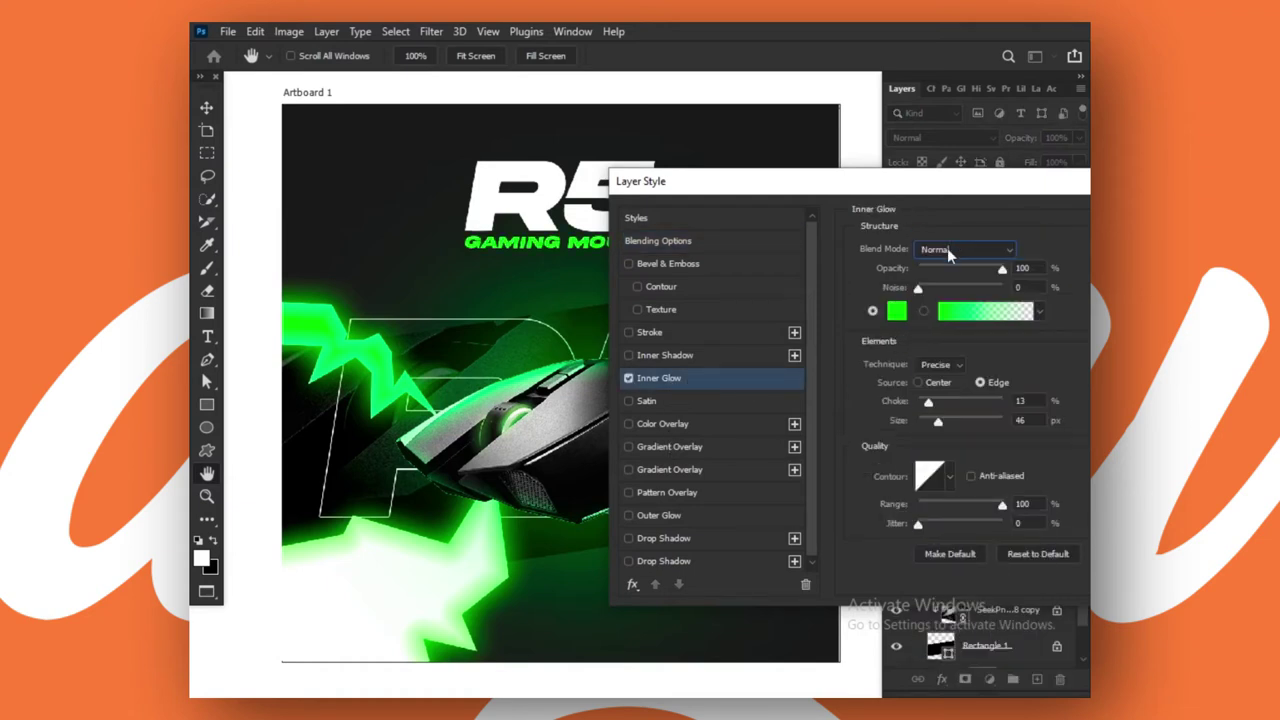
mouse_move(924, 404)
left_mouse_down()
mouse_move(887, 408)
mouse_move(920, 421)
left_mouse_up()
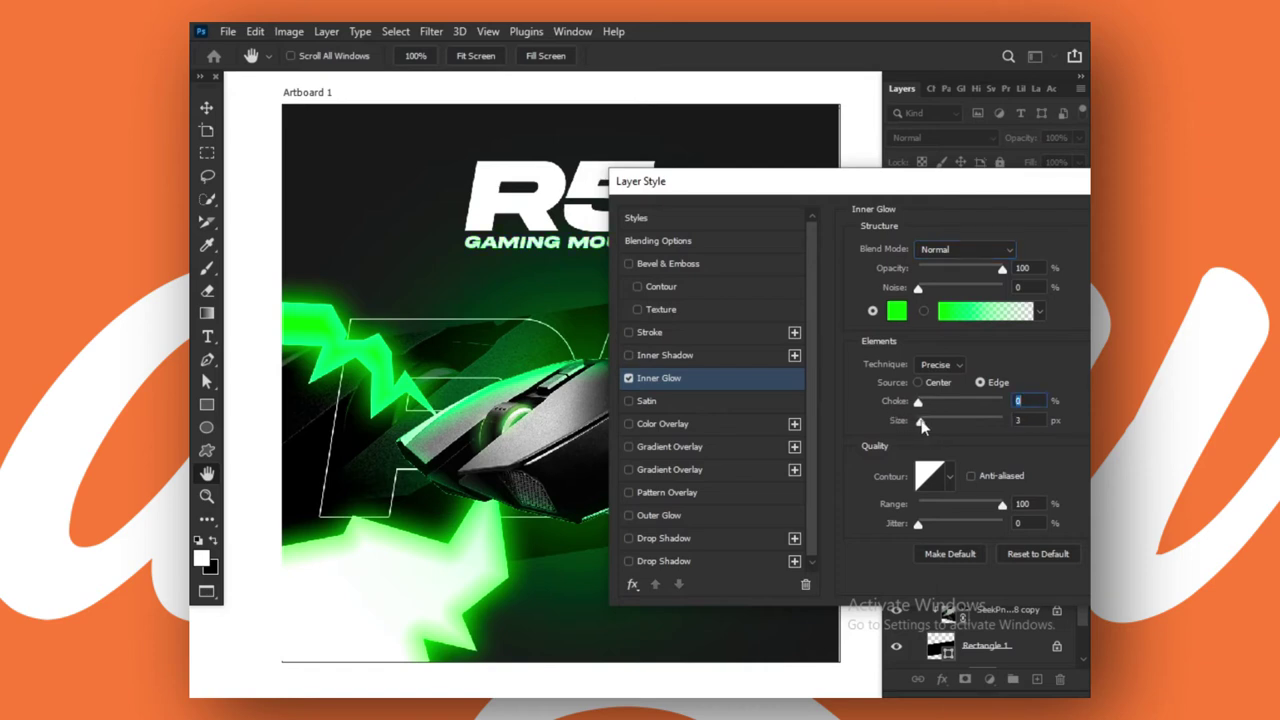
Add a 24 px Outer Glow to the subtitle with 3% noise.
left_click(690, 515)
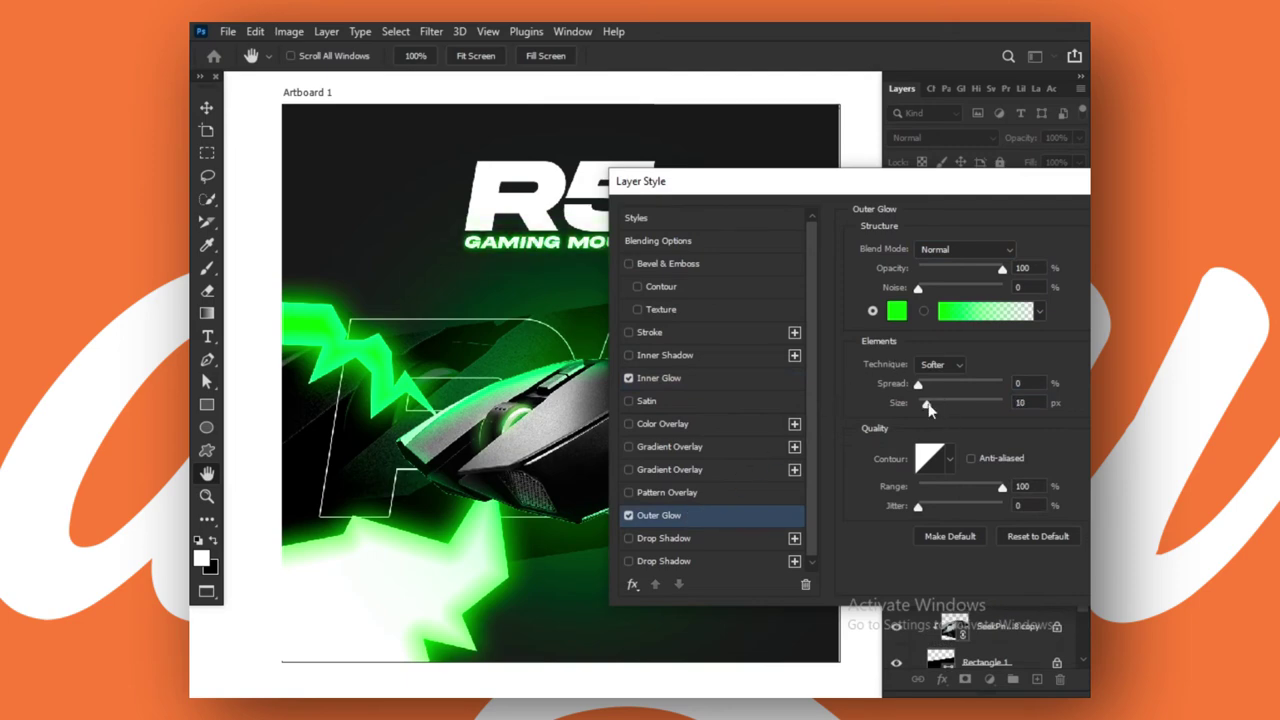
left_click_drag(943, 405, 931, 405)
left_click_drag(998, 183, 759, 336)
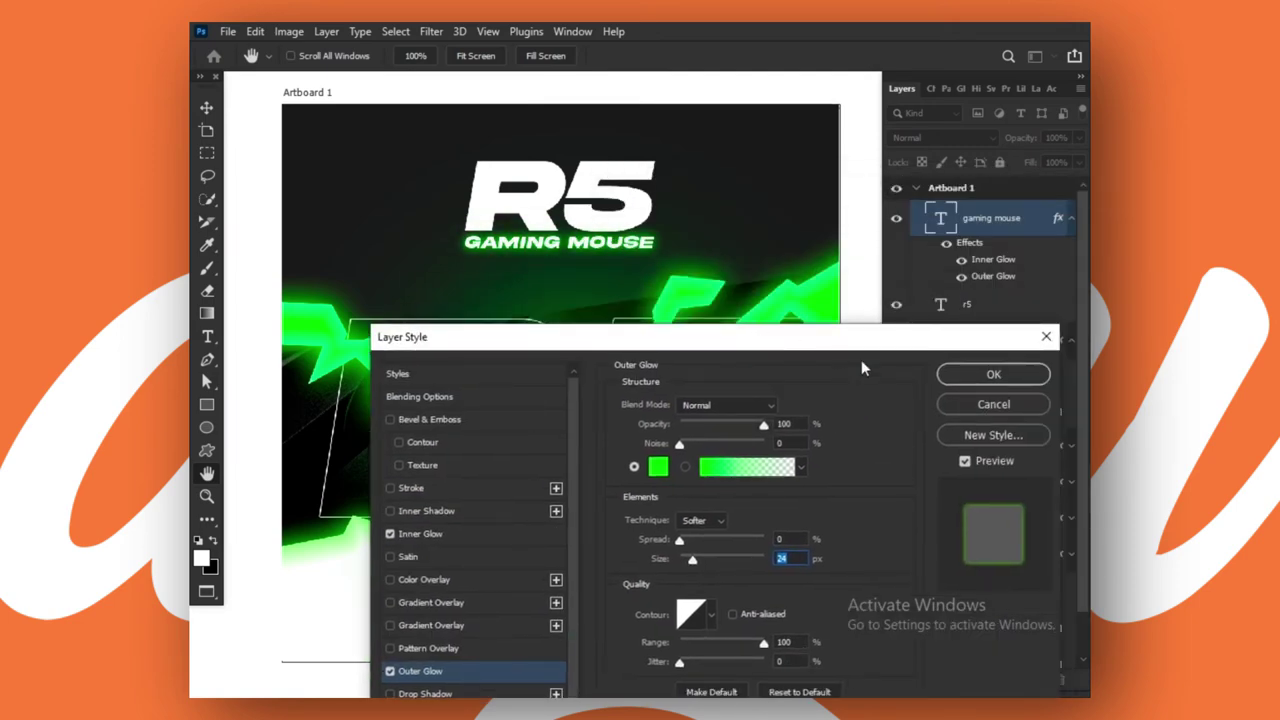
left_click(994, 372)
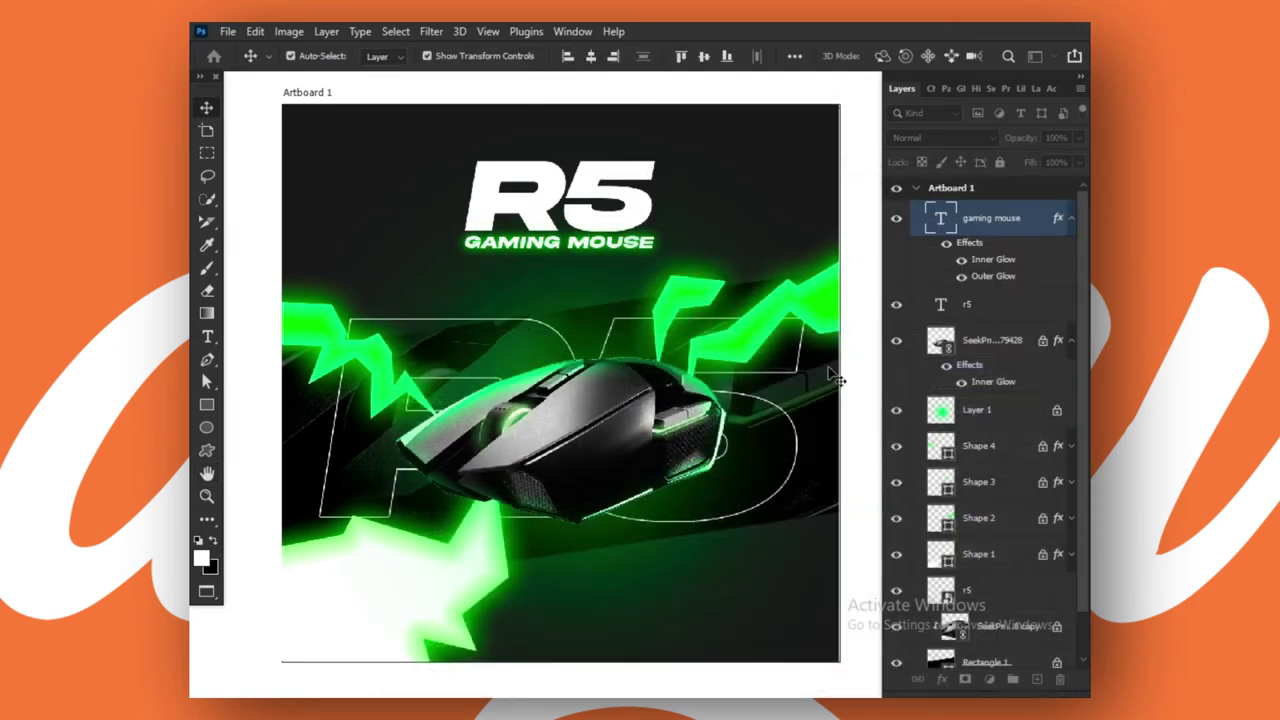
double_click(988, 277)
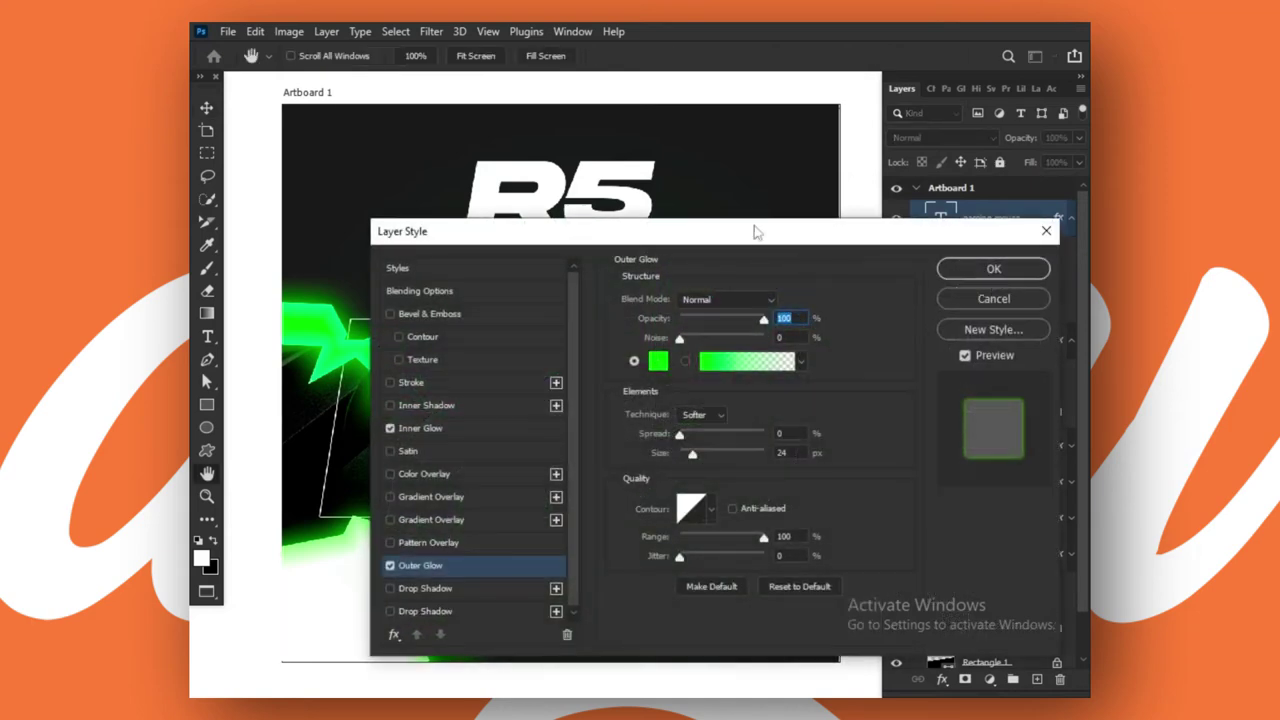
left_click_drag(752, 229, 953, 237)
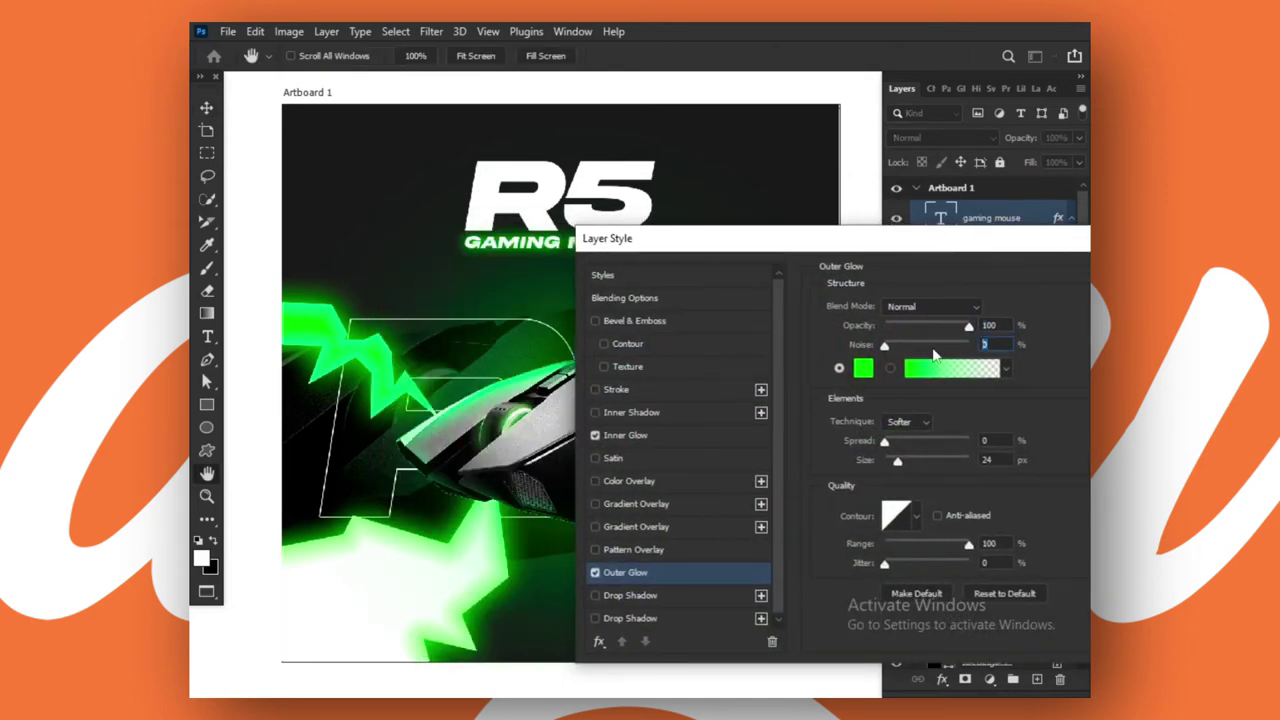
type("3")
left_click_drag(904, 240, 615, 368)
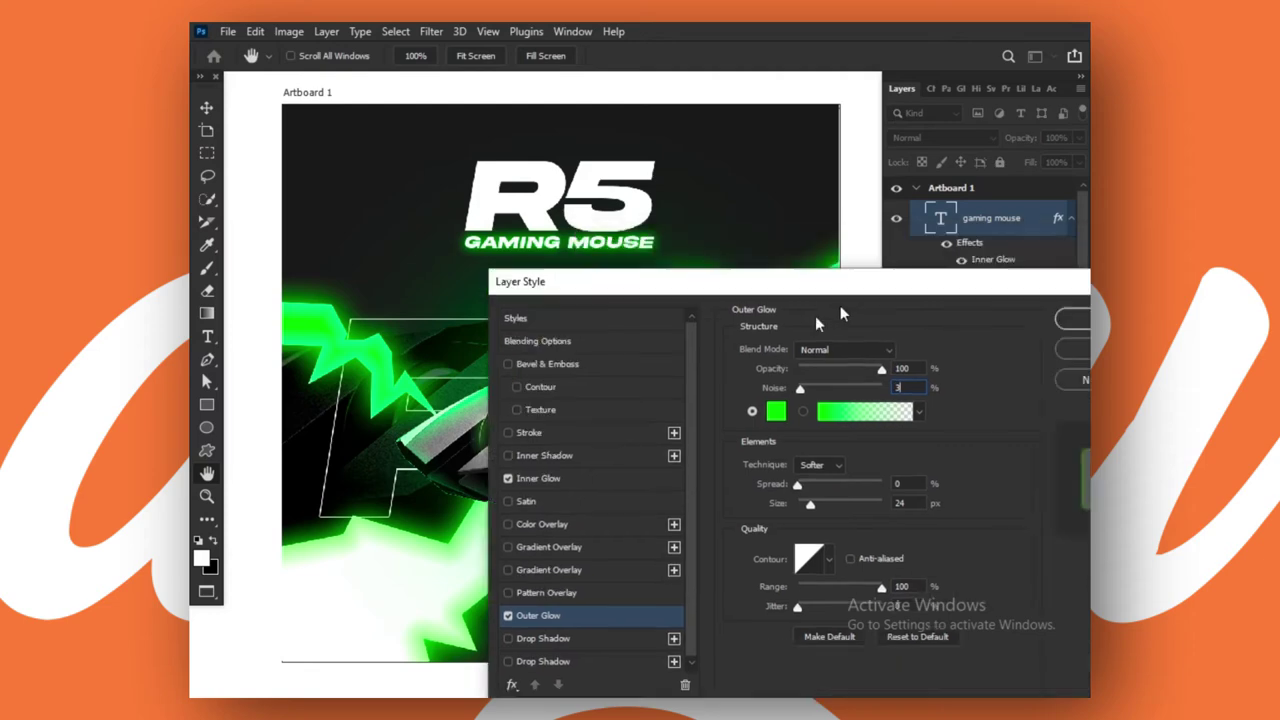
left_click(890, 400)
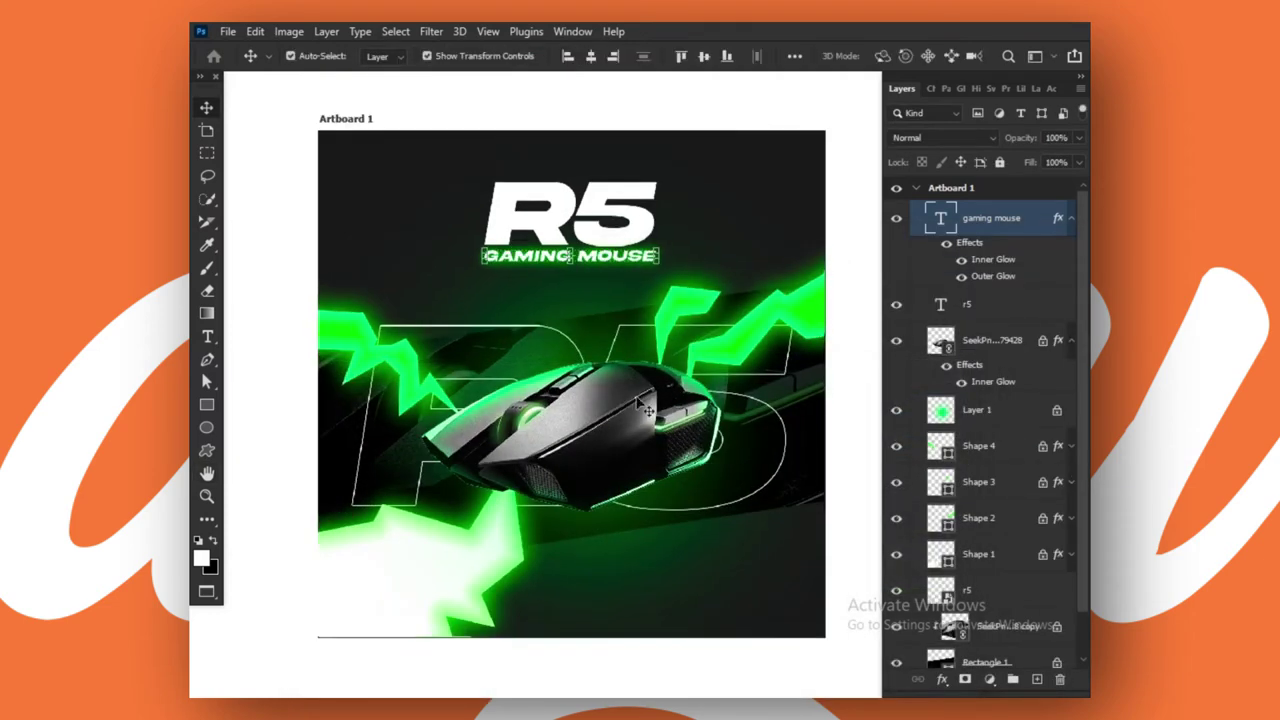
Nudge the R5 heading and GAMING MOUSE subtitle together into alignment.
scroll(688, 370, "down", 2)
left_click(660, 235)
left_click(640, 268, "shift")
left_click_drag(672, 247, 672, 249)
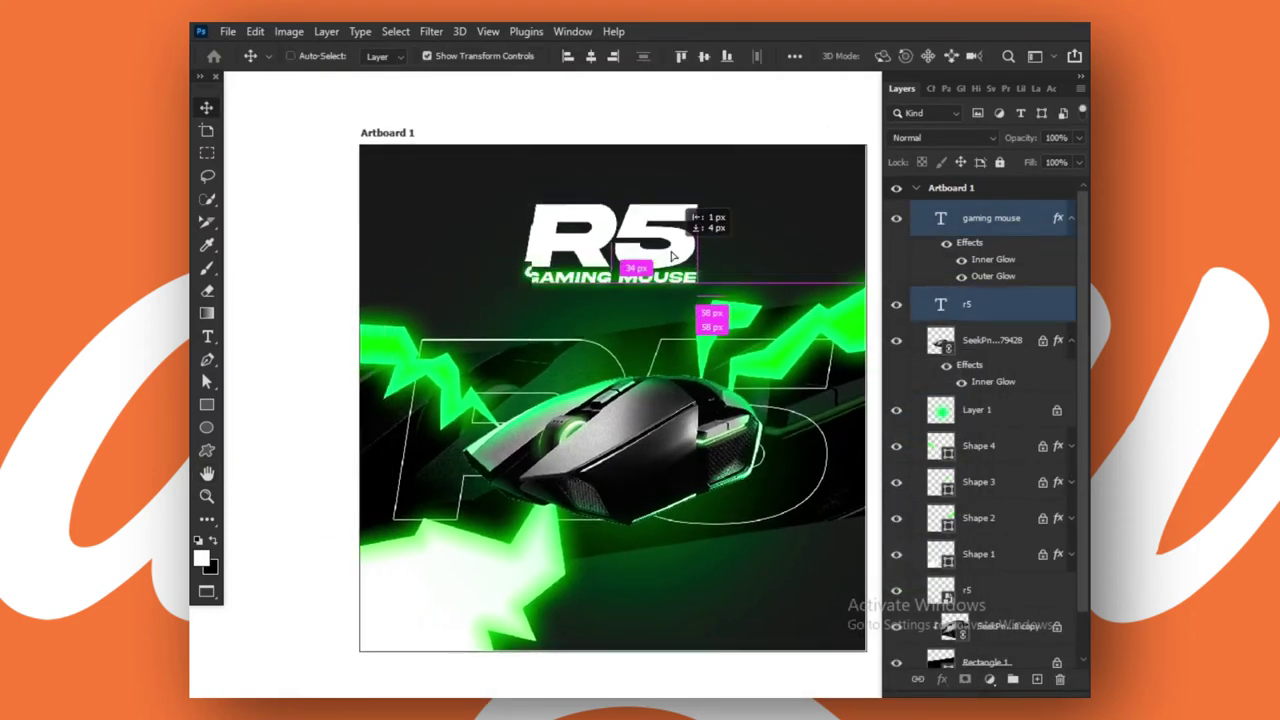
left_click(828, 255)
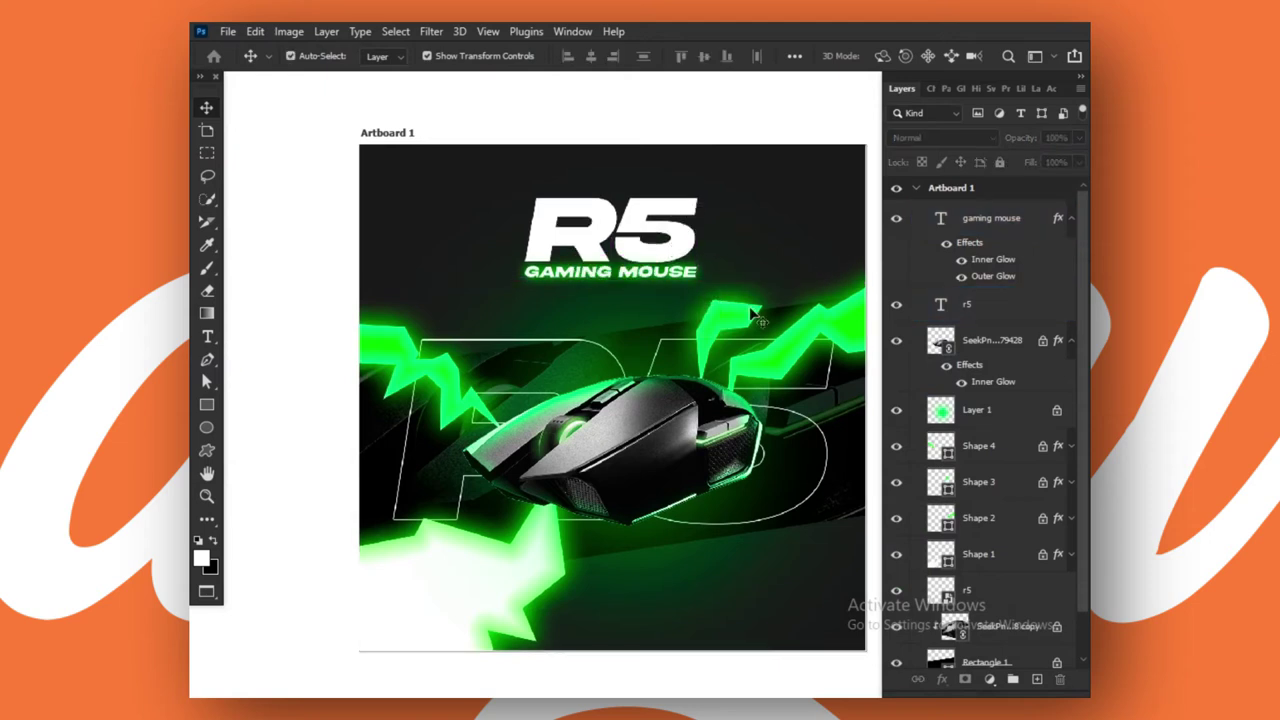
scroll(655, 305, "up", 2)
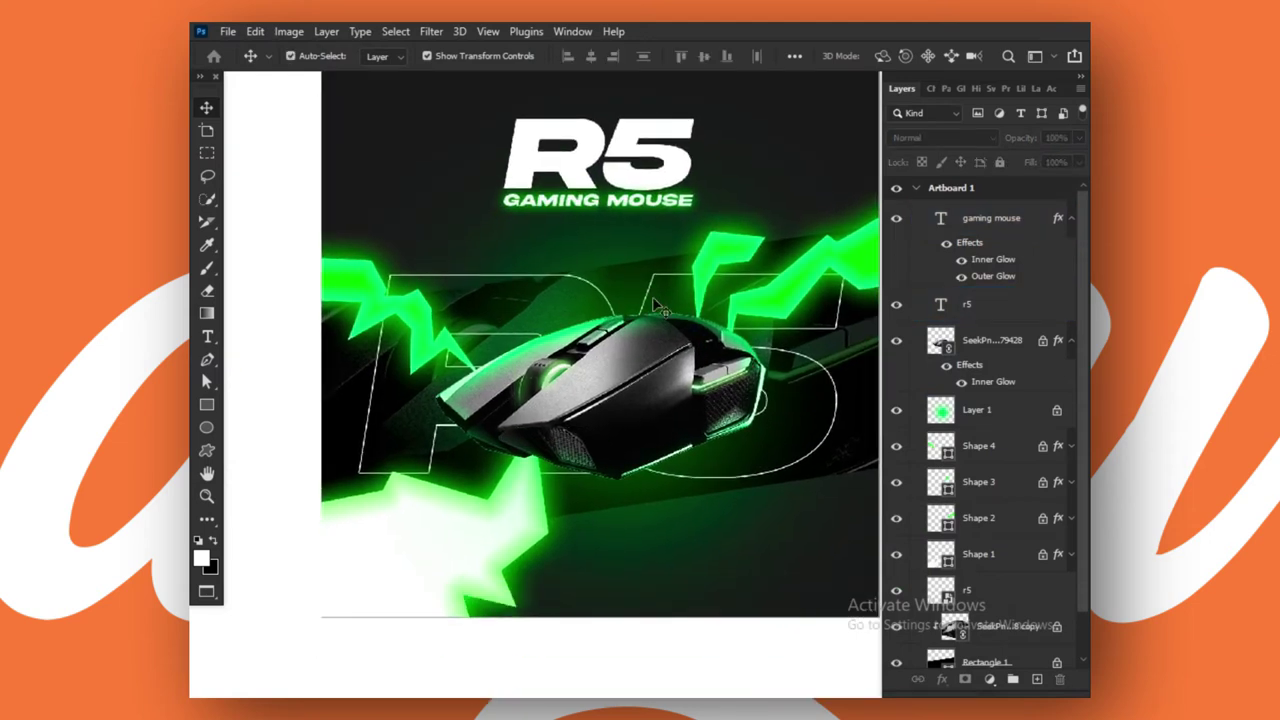
Duplicate the subtitle near the artboard bottom and retype it as 'inbuilt gaming modes!'.
left_click(648, 206)
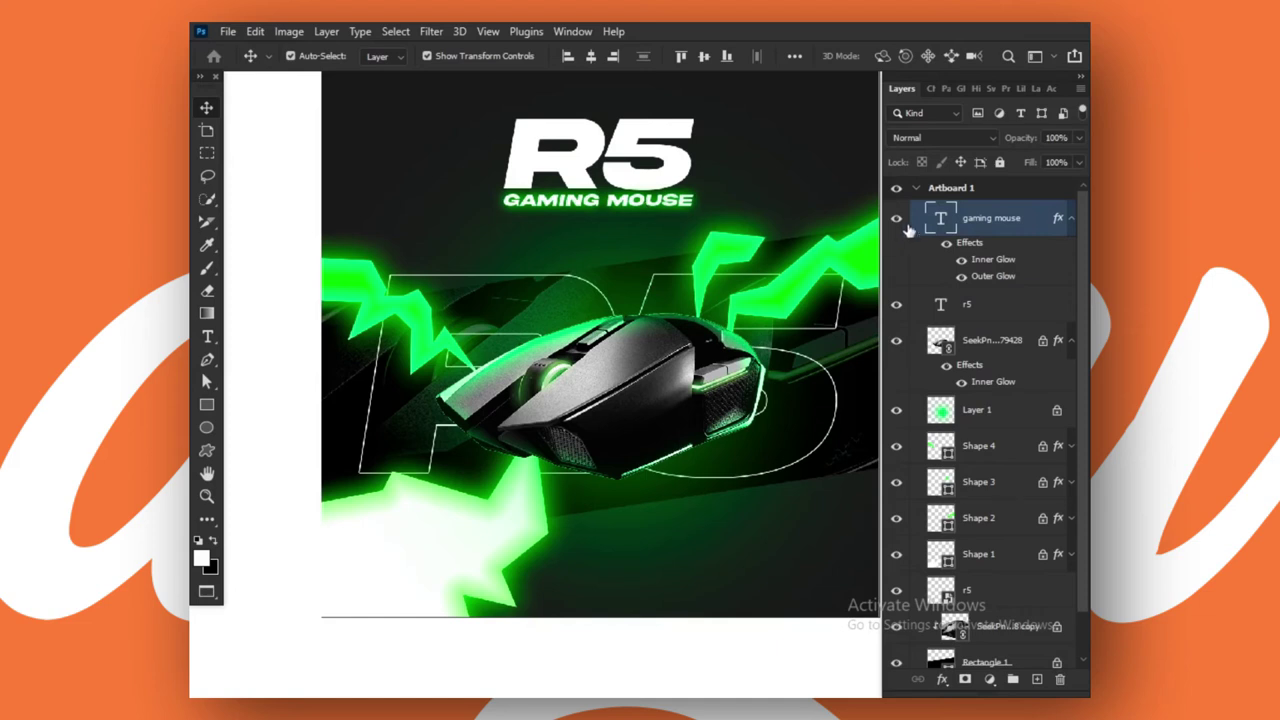
key("ctrl+j")
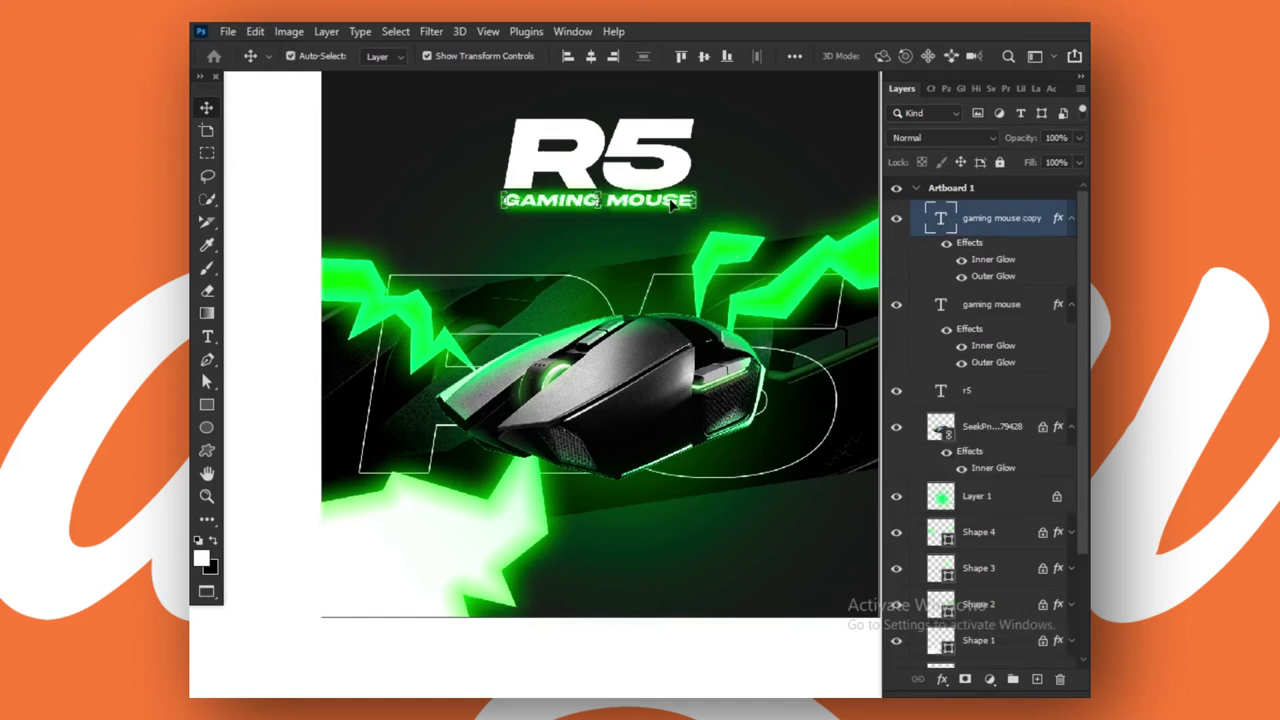
left_click_drag(669, 208, 651, 557)
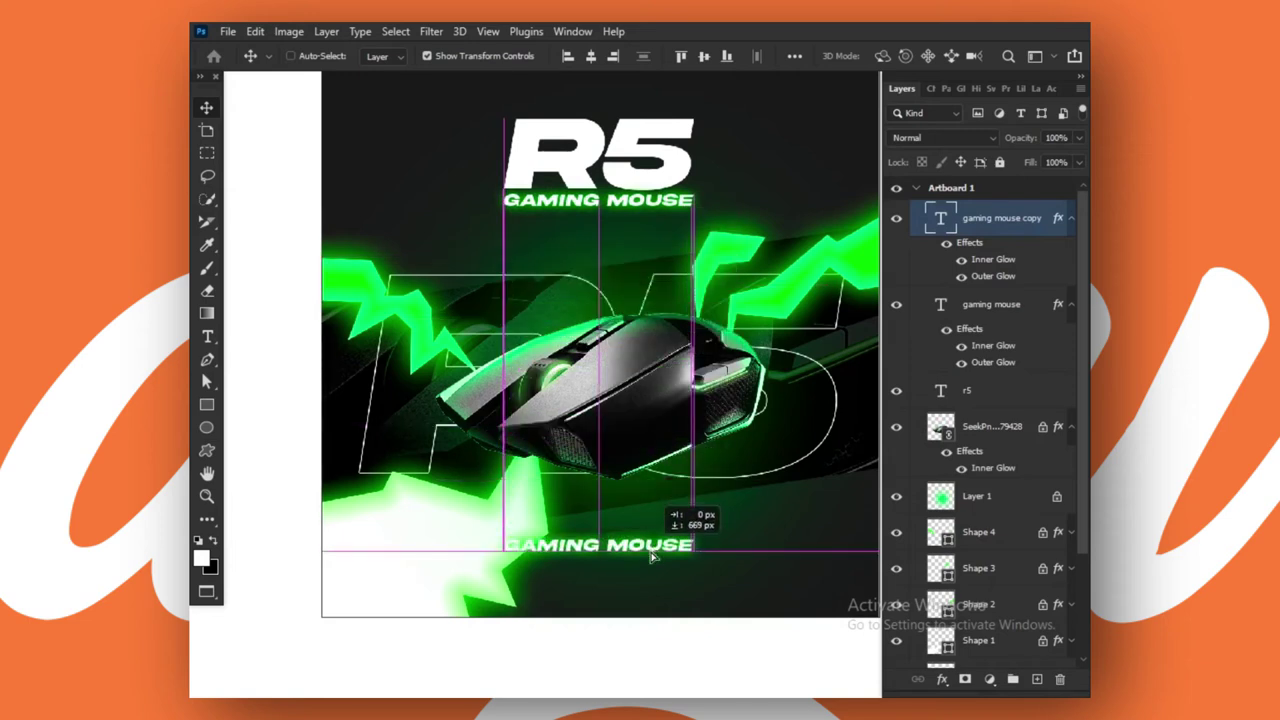
key("t")
left_click(651, 550)
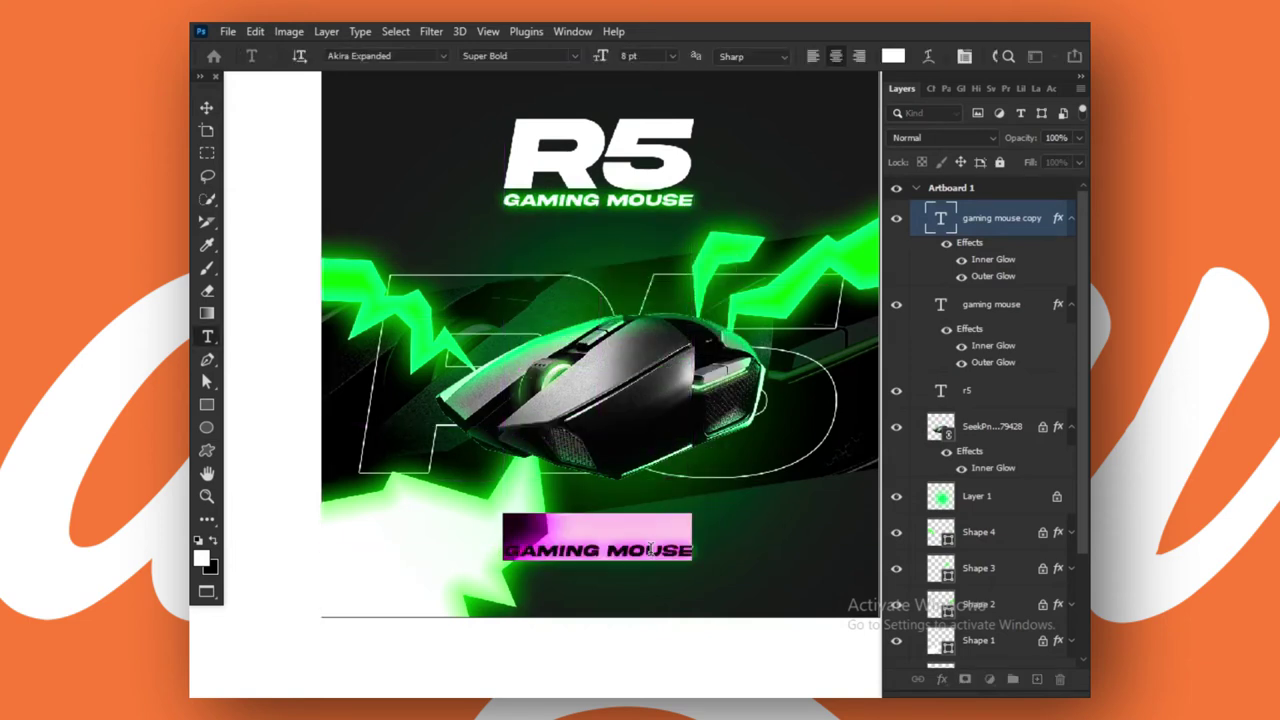
key("ctrl+a")
type("inb")
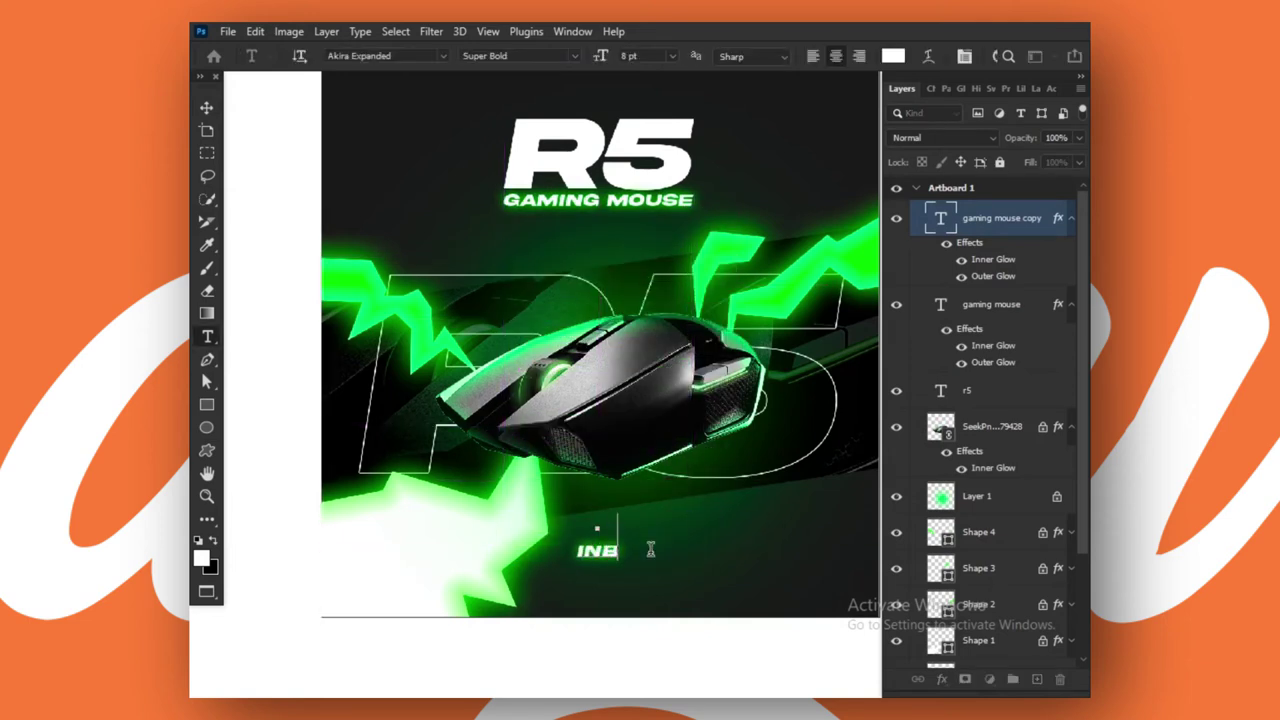
type("uilt ")
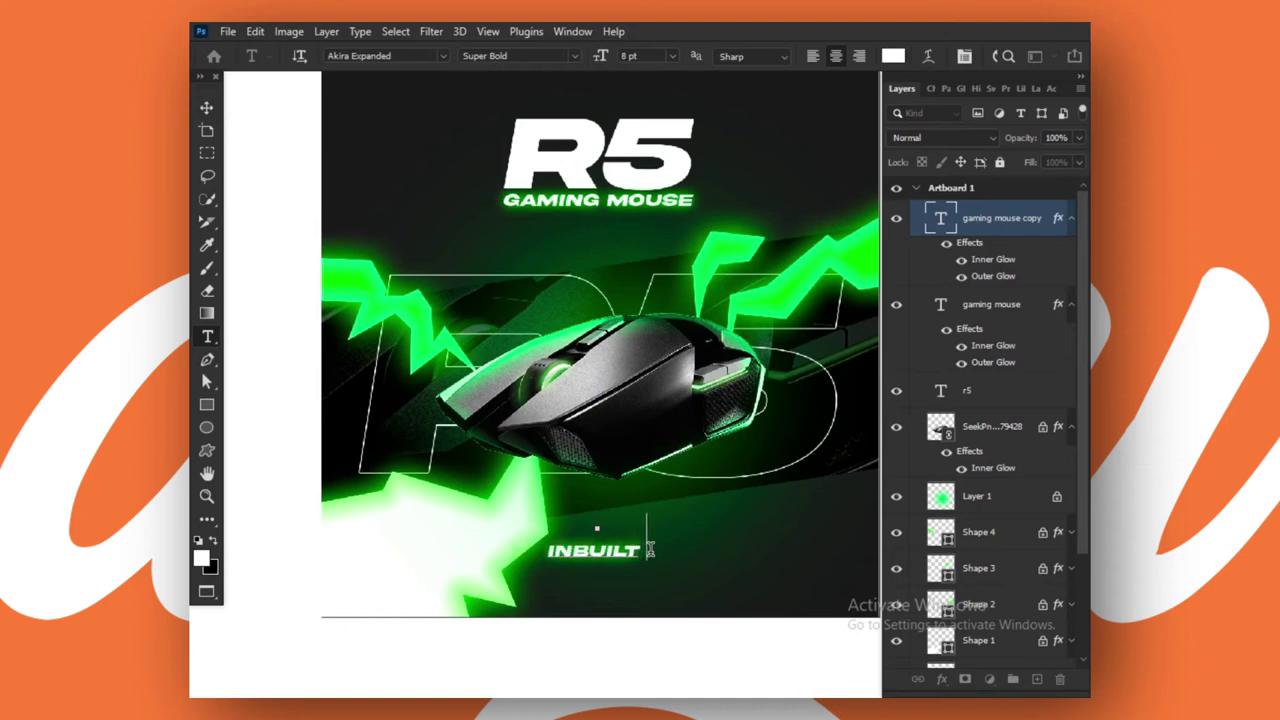
type("gamin")
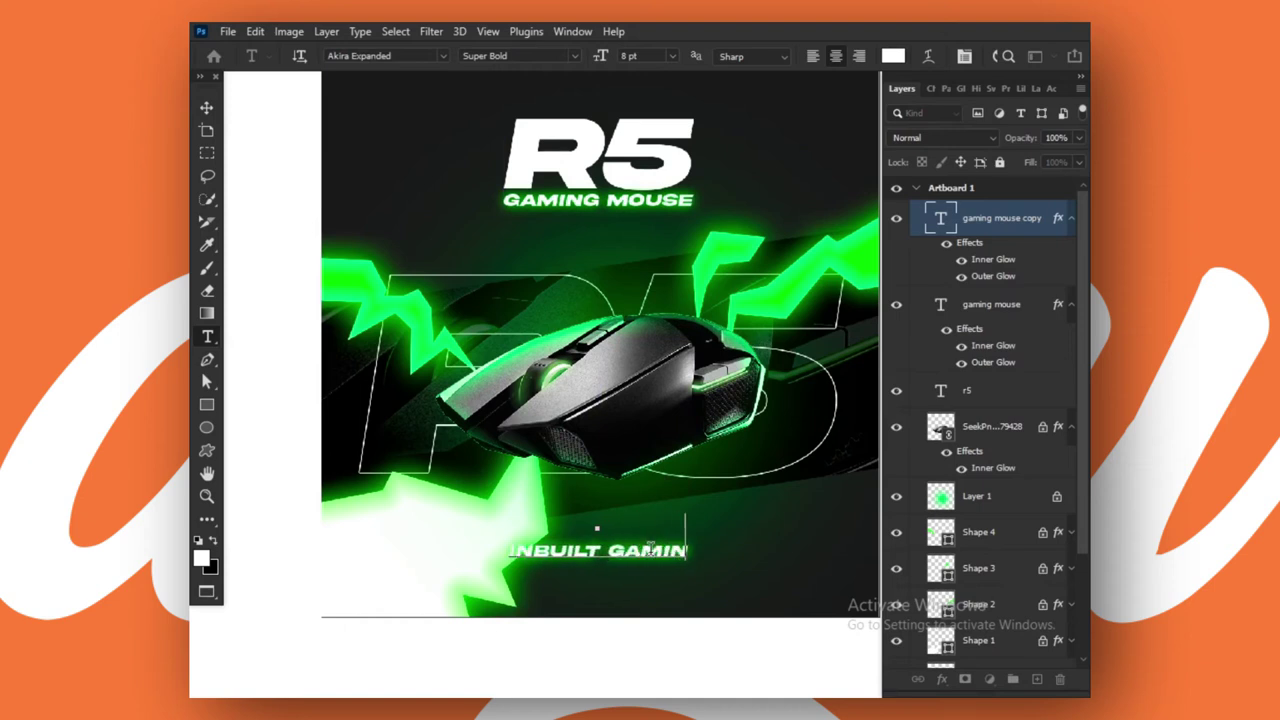
type("g")
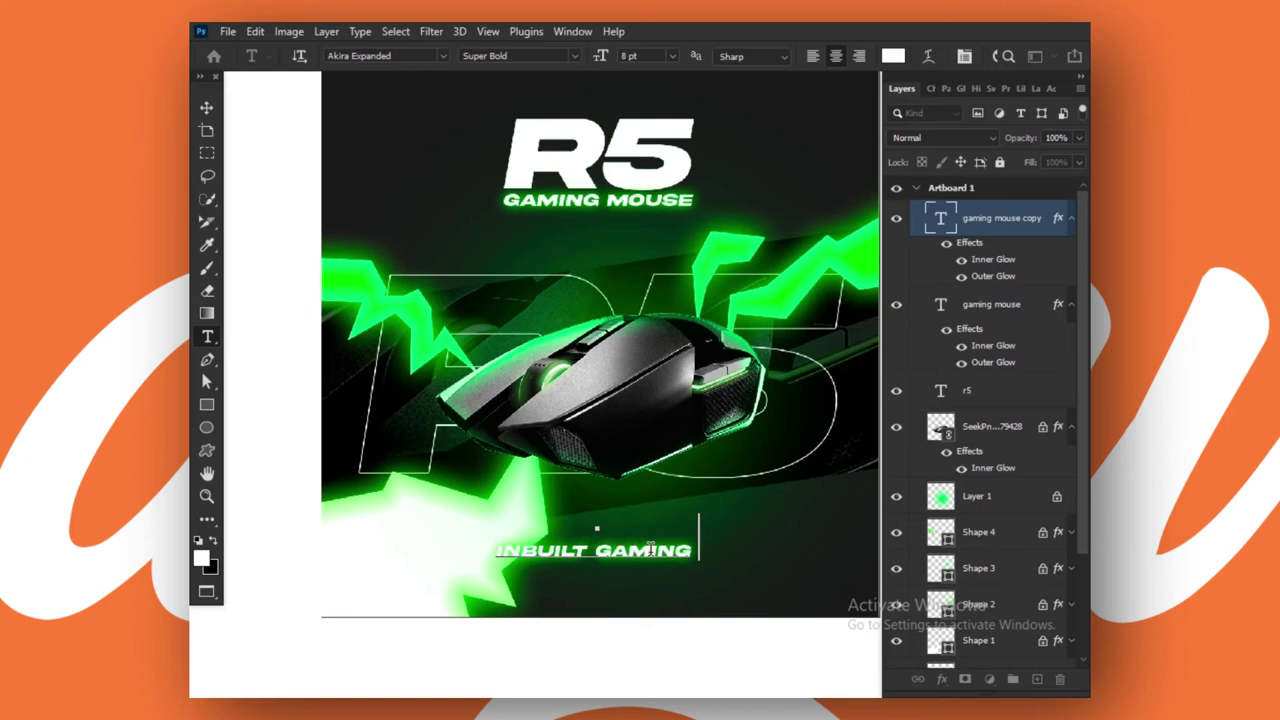
type(" modes")
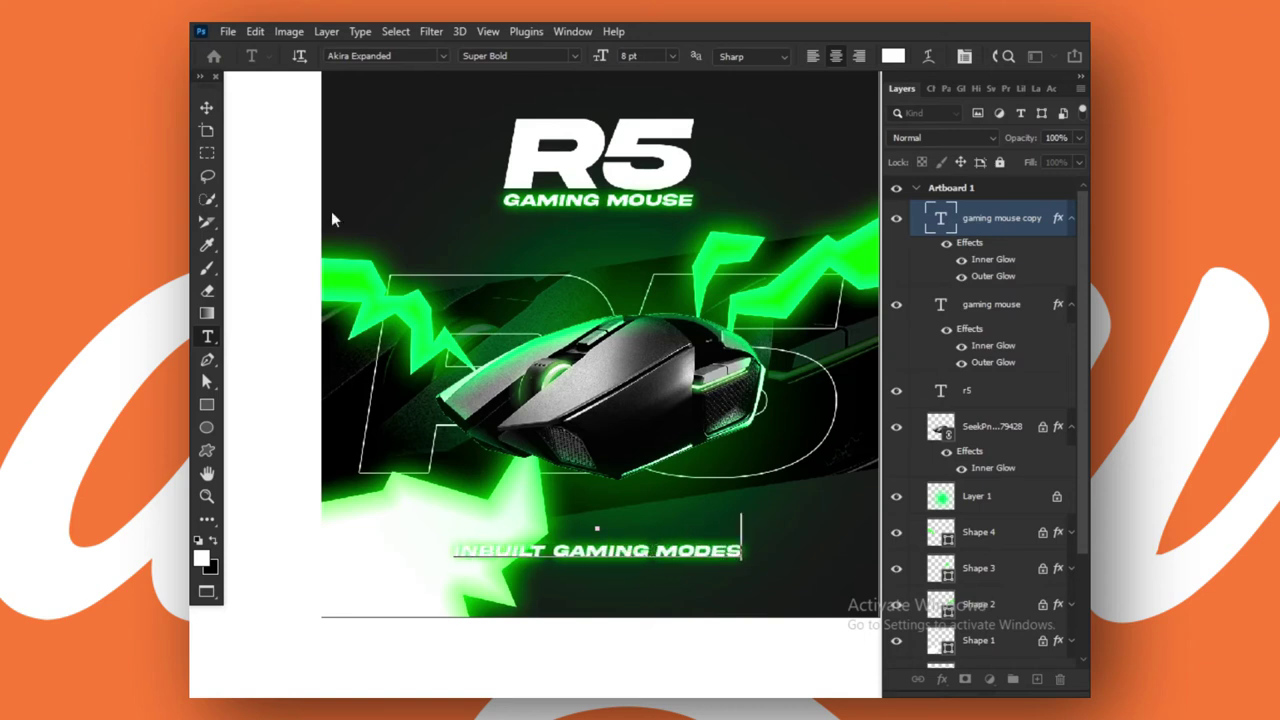
type("!")
key("ctrl+Return")
key("v")
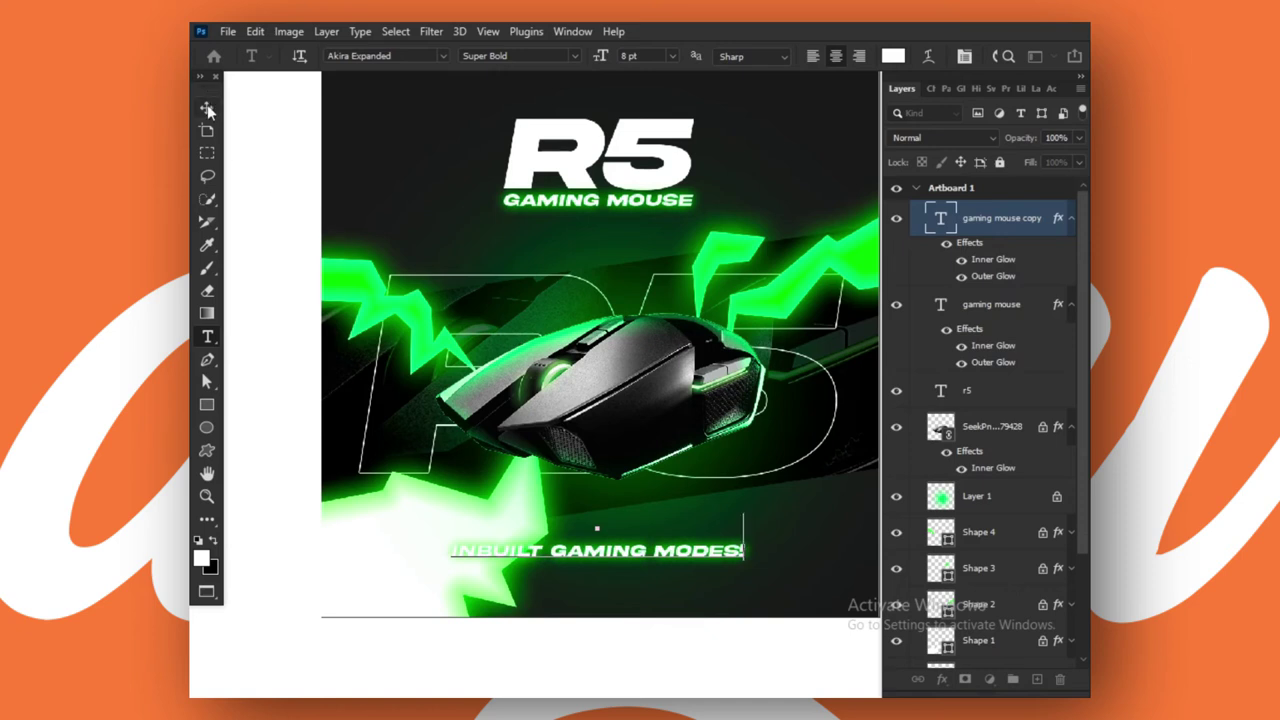
key("ctrl+a")
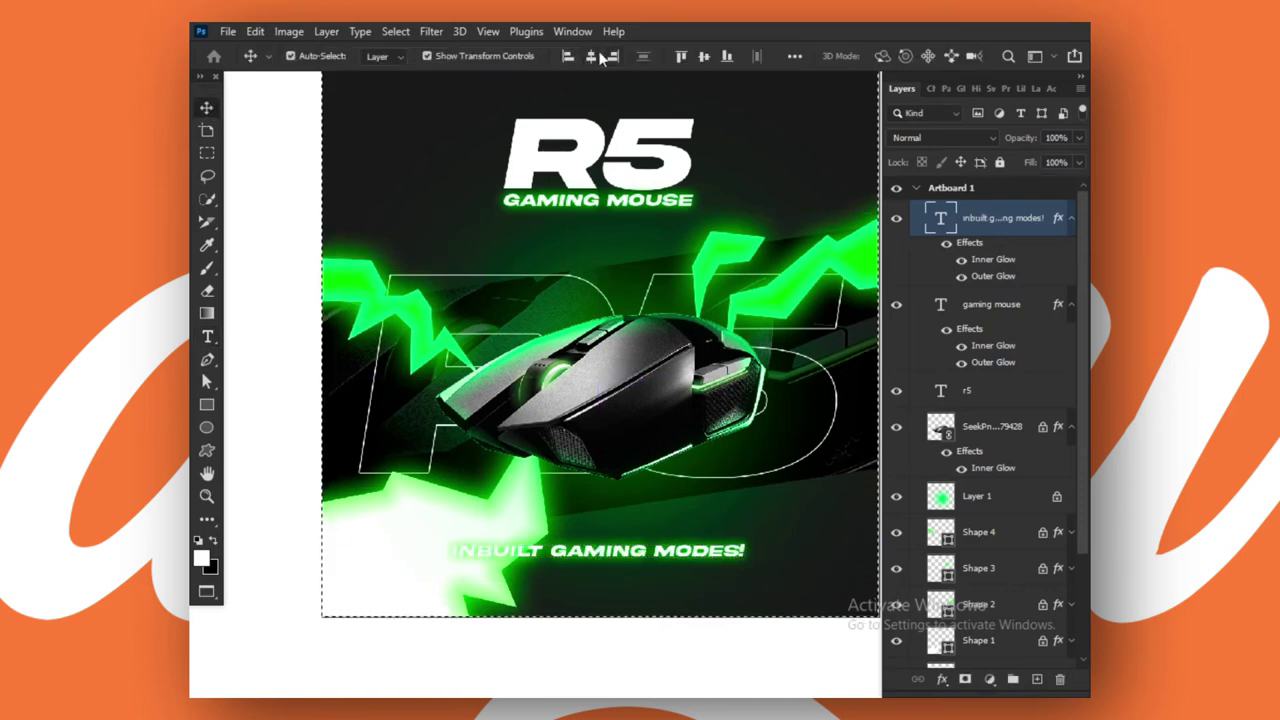
Centre the tagline horizontally on the artboard and lock its position.
left_click(591, 57)
key("ctrl+d")
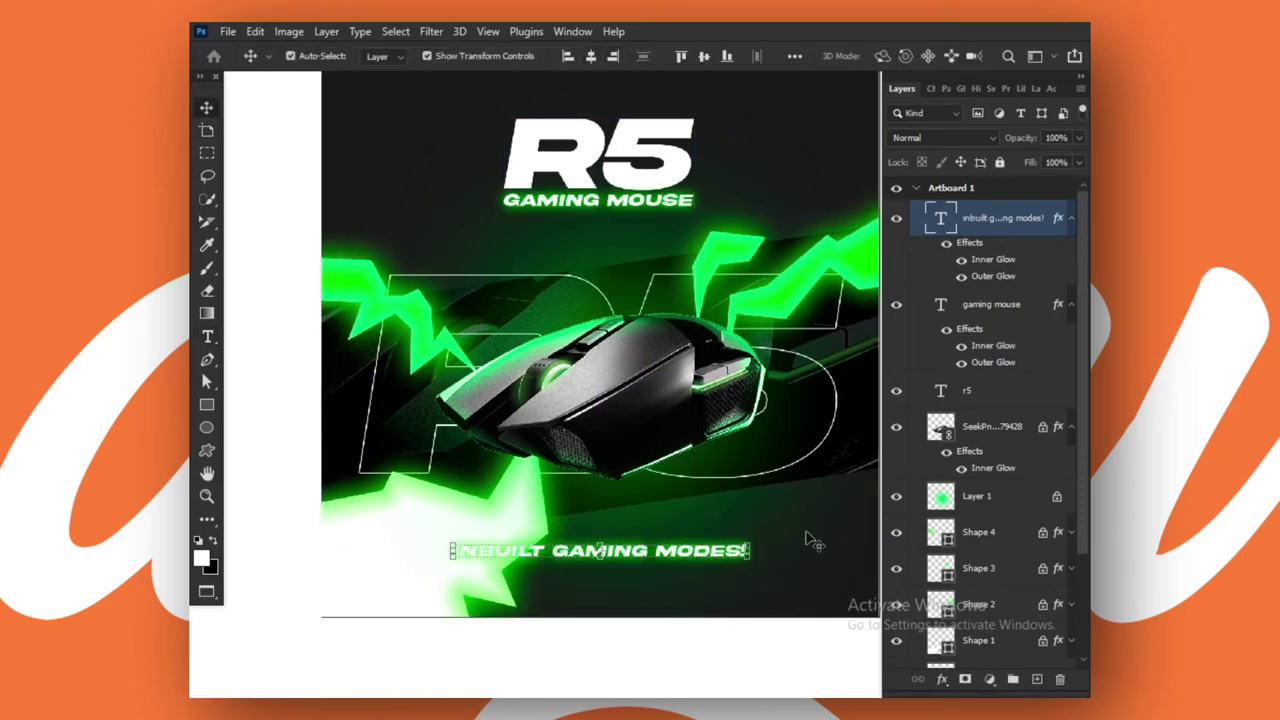
key("ctrl+minus")
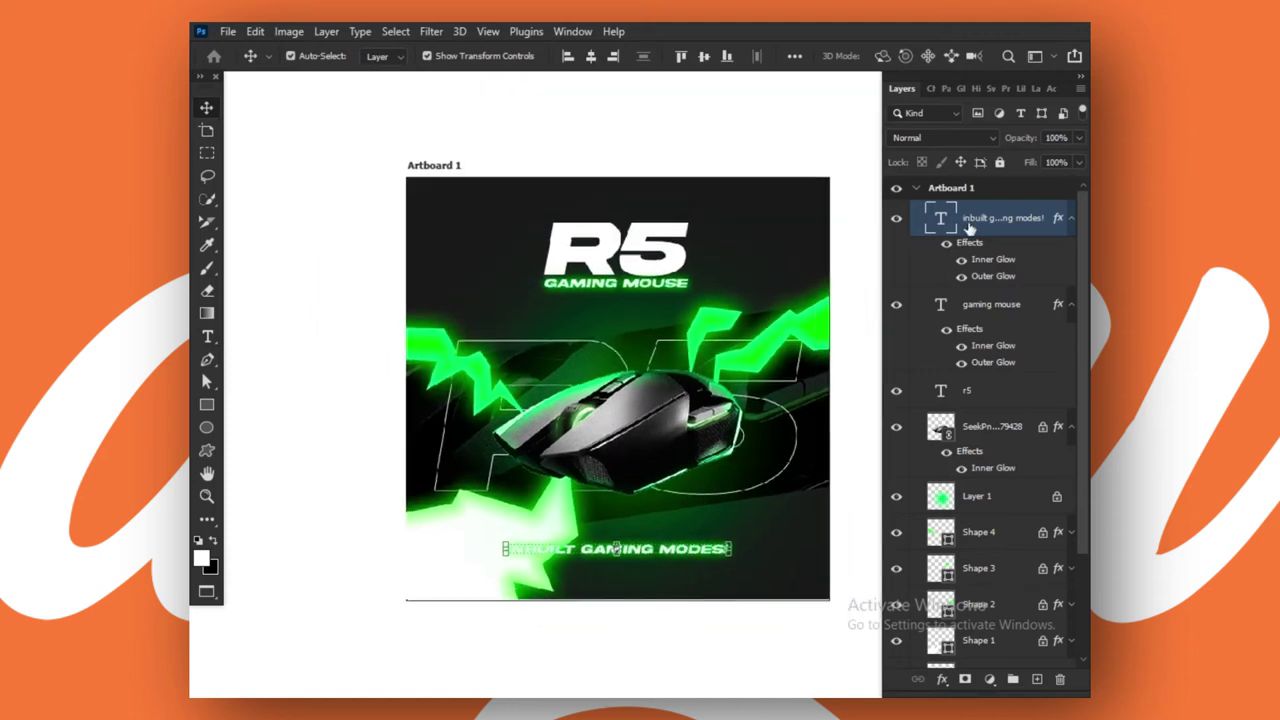
left_click(960, 162)
Collapse the tagline, subtitle and mouse effect lists, then select the R5 heading and subtitle.
left_click(1071, 218)
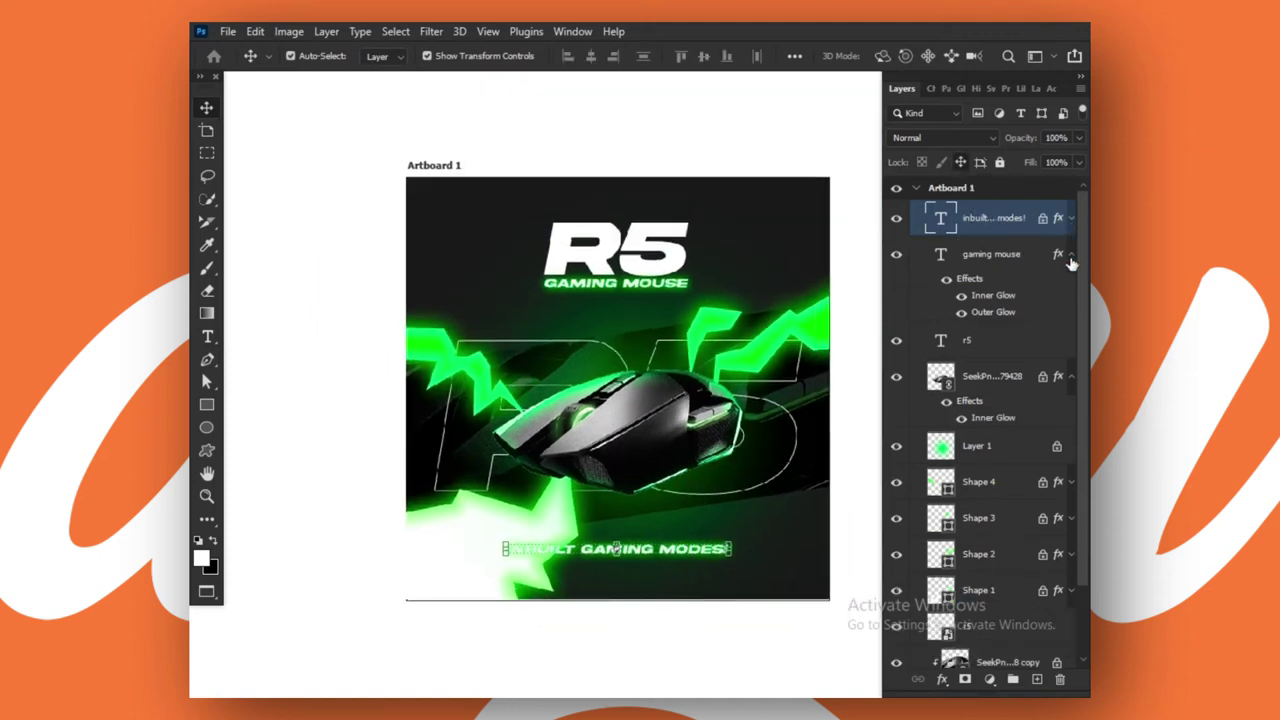
left_click(1071, 254)
left_click(1070, 326)
left_click(846, 374)
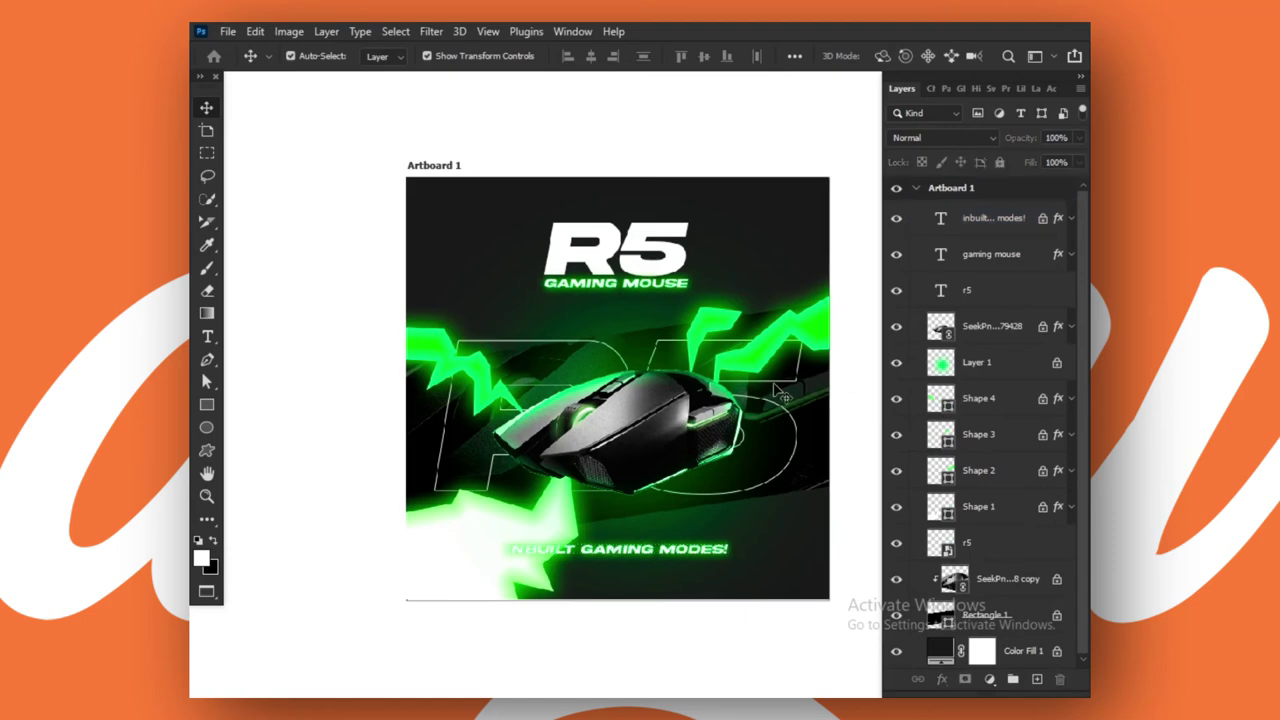
key("ctrl+plus")
key("ctrl+plus")
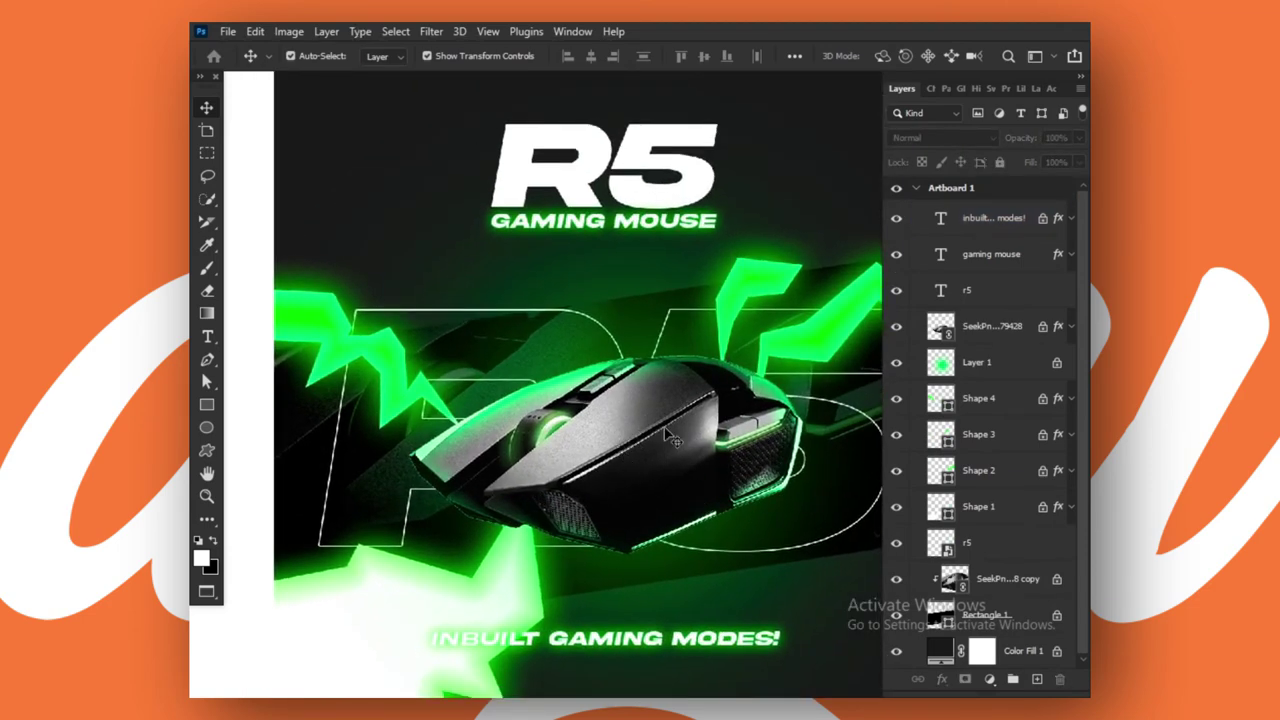
key("ctrl+minus")
left_click_drag(714, 175, 457, 629)
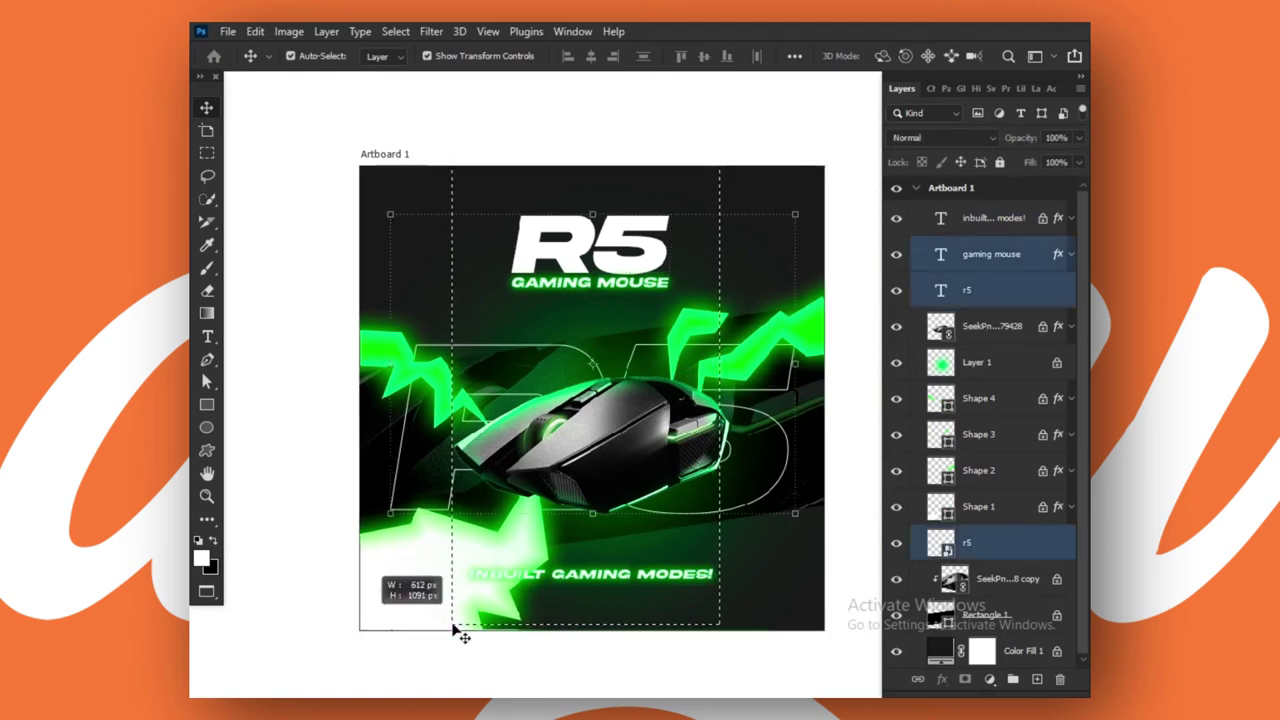
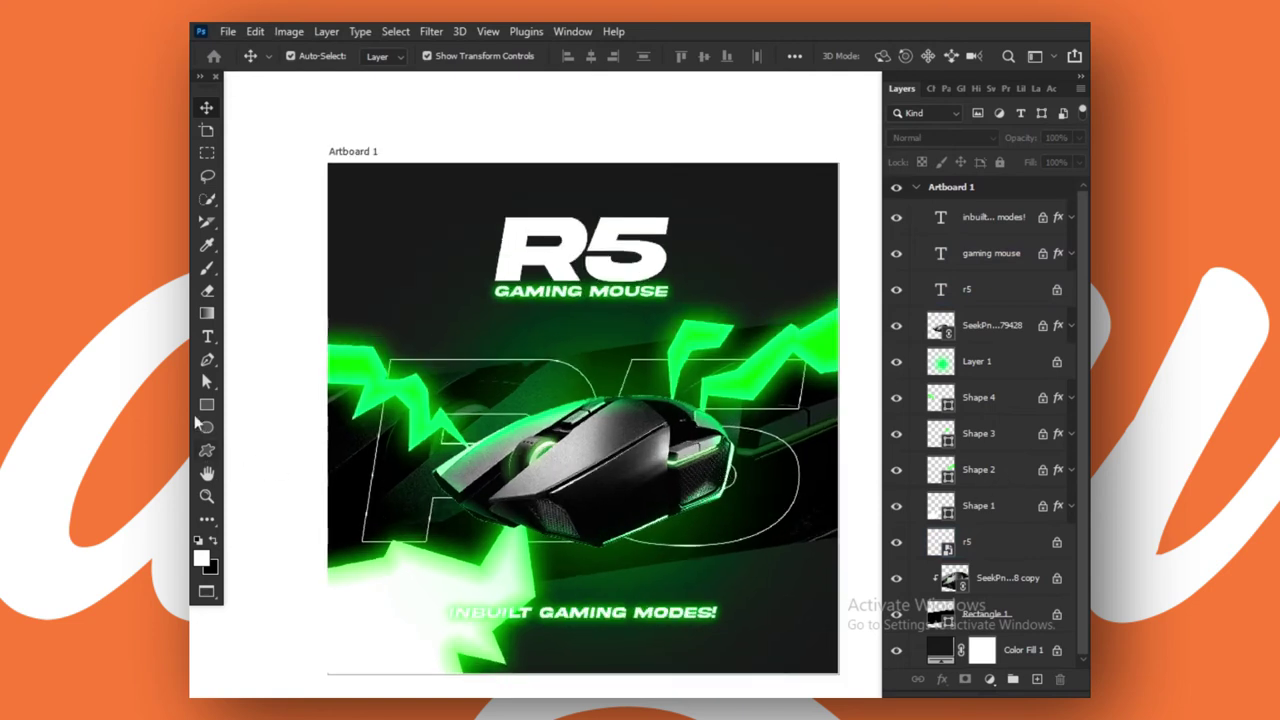
Trace white-filled Pen shape points in a jagged line across the left half of the artboard's top edge.
left_click(207, 362)
scroll(420, 271, "up", 1)
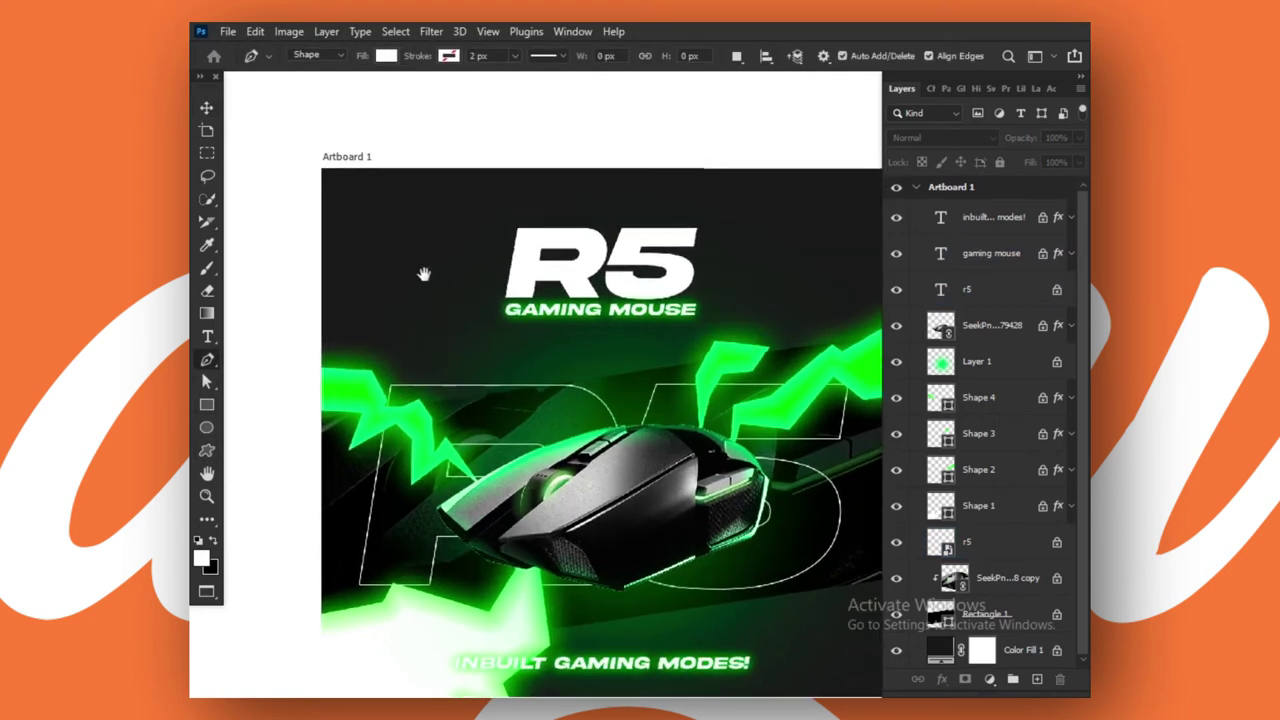
left_click(283, 217)
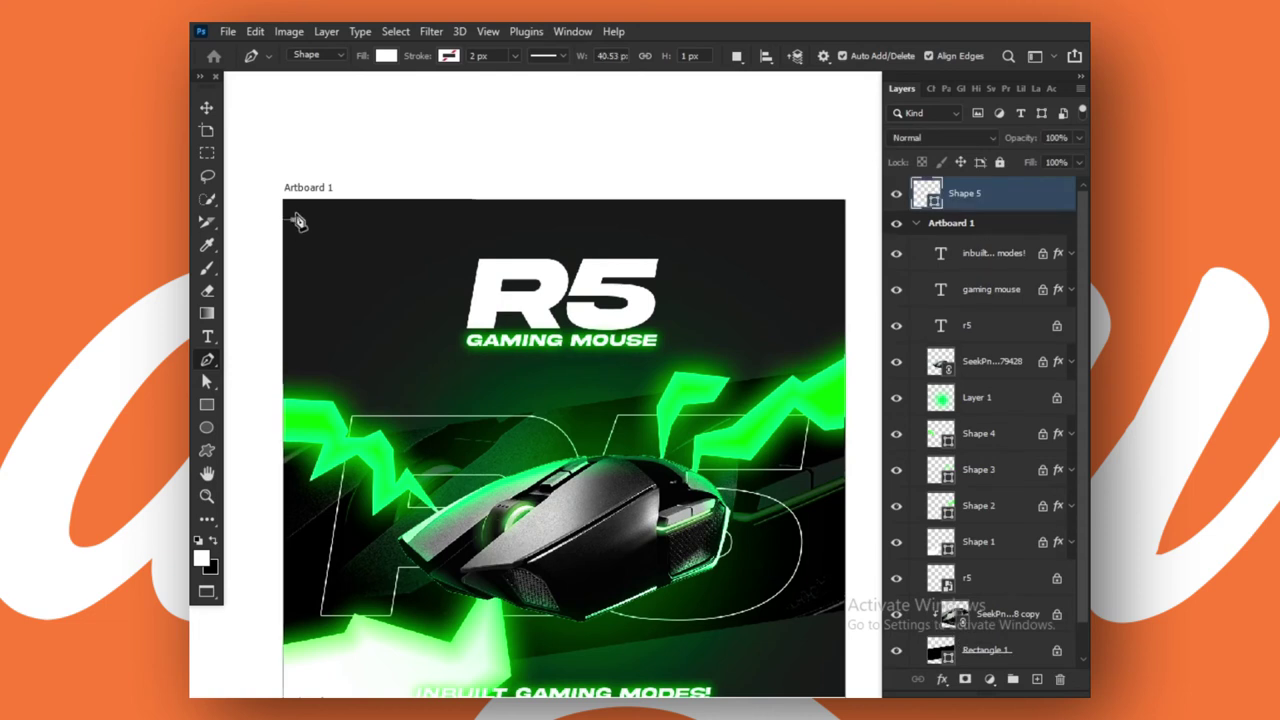
left_click(345, 220)
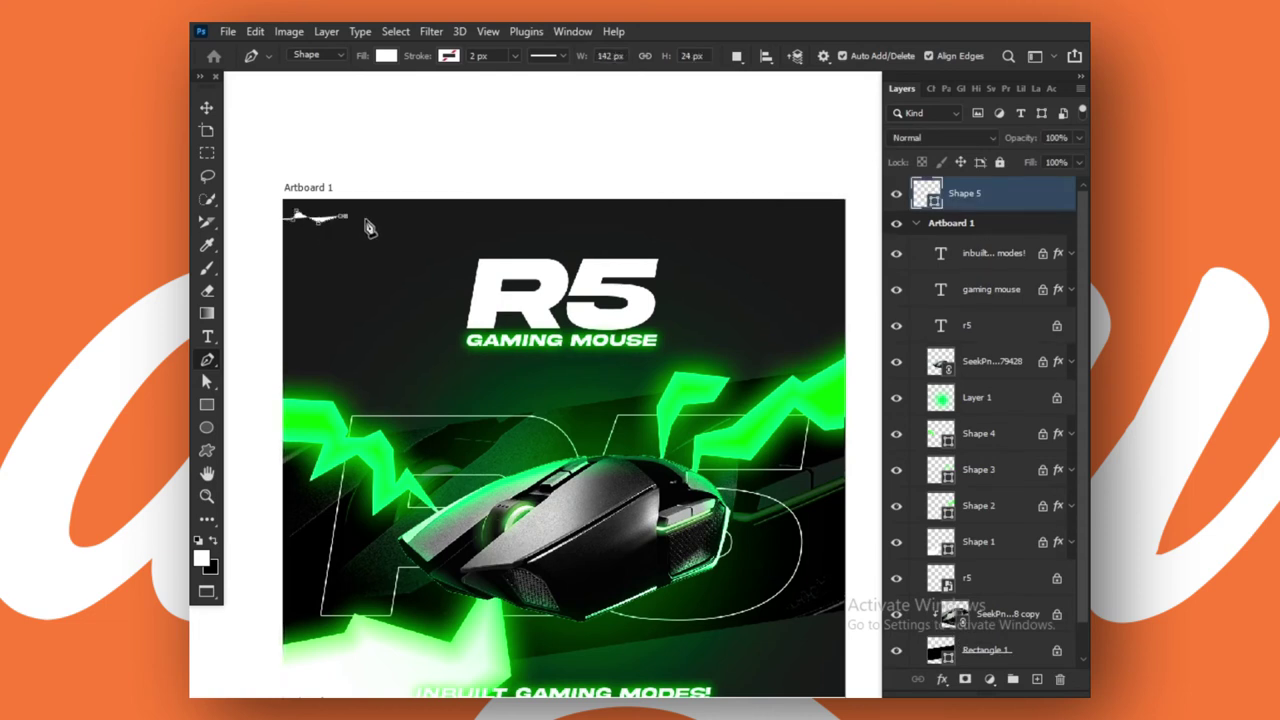
left_click(364, 216)
left_click(400, 220)
left_click(416, 228)
left_click(474, 214)
left_click(490, 216)
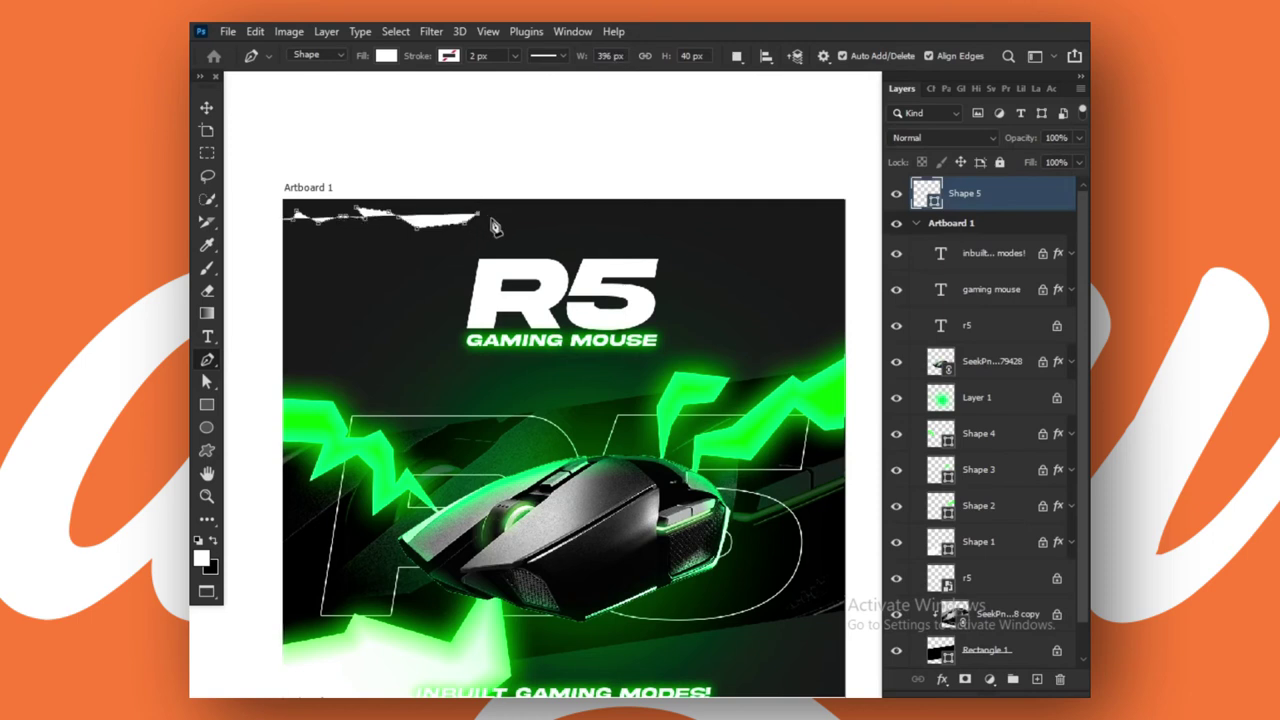
left_click(515, 230)
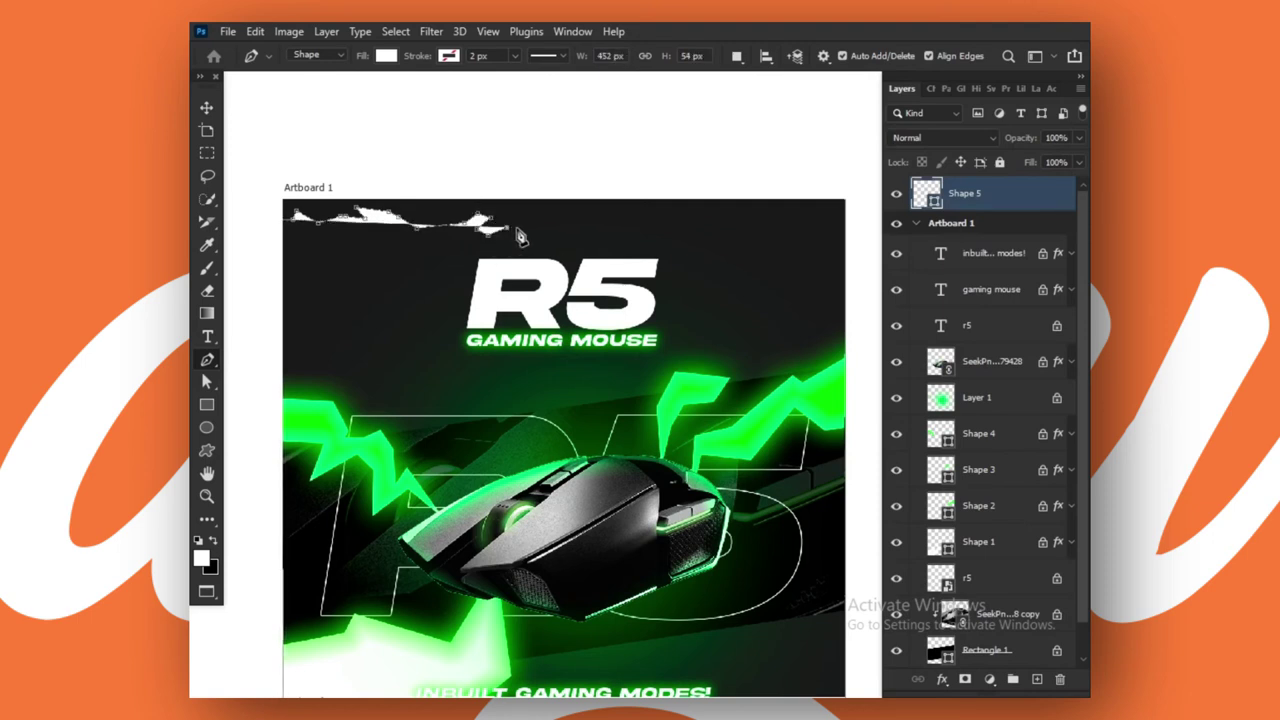
left_click(540, 228)
left_click(585, 224)
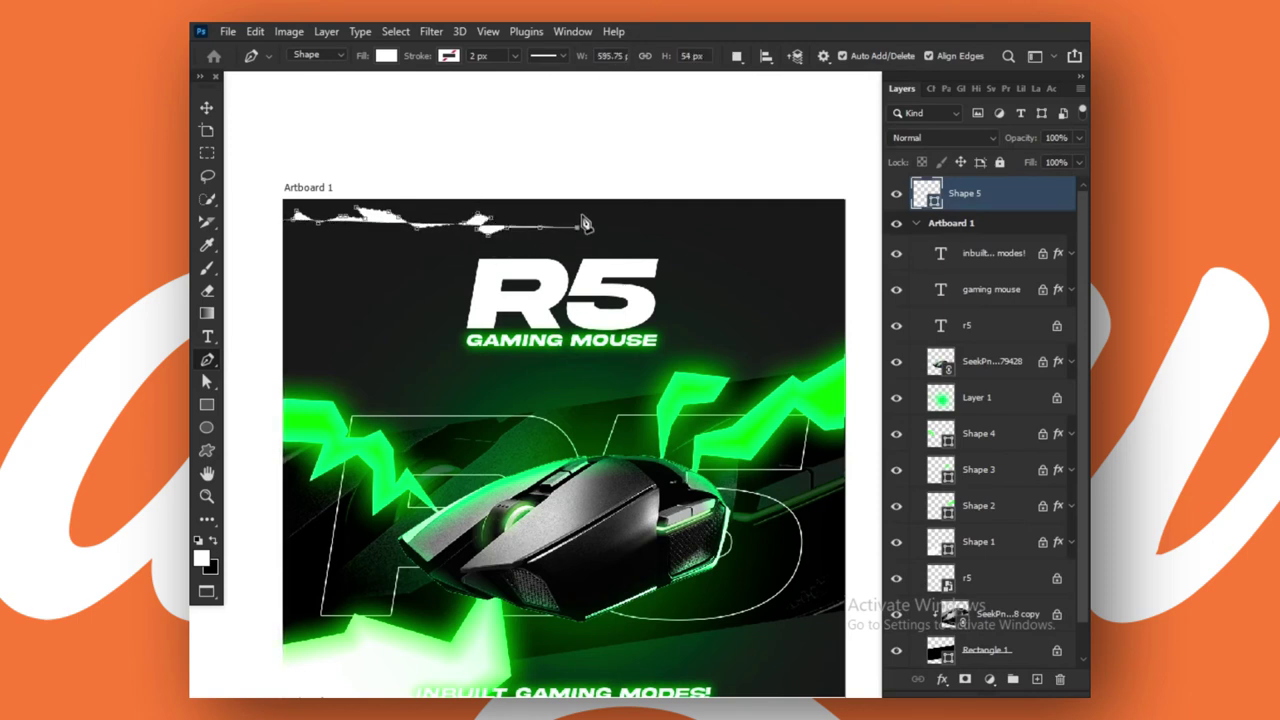
left_click(598, 218)
Continue the jagged points past the top-right corner and close the torn shape as Shape 5.
left_click(627, 220)
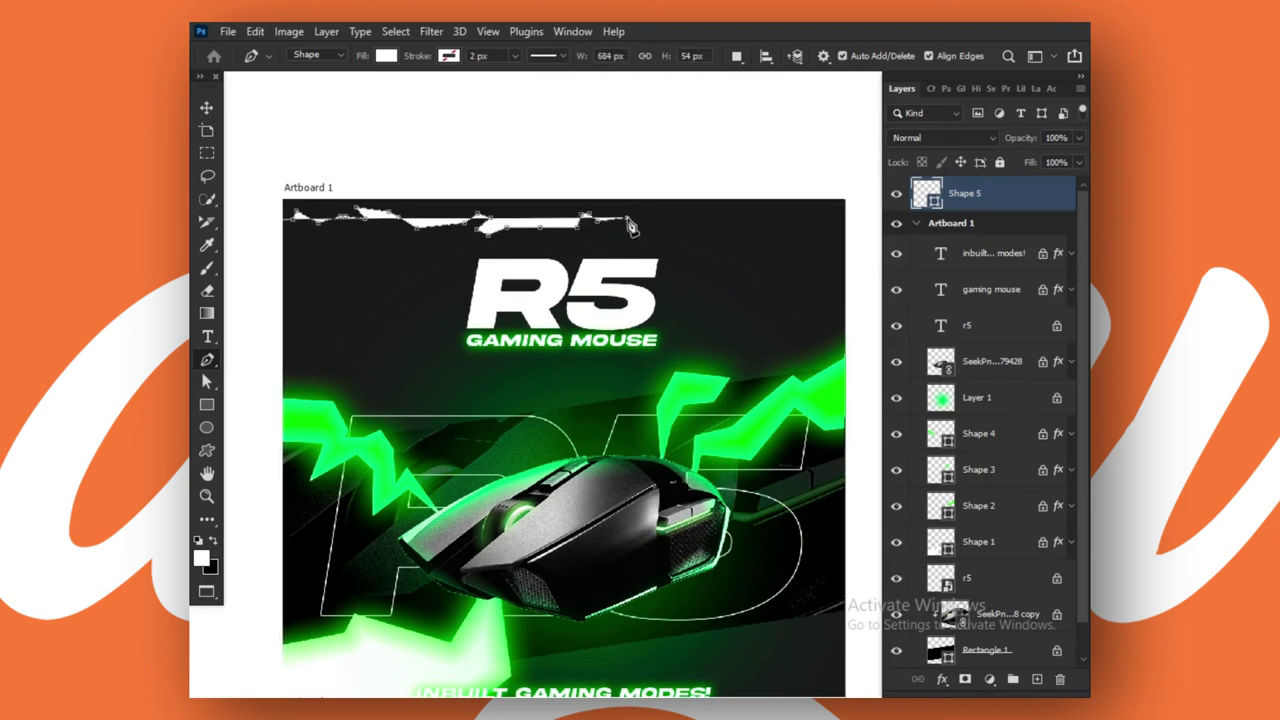
left_click(654, 231)
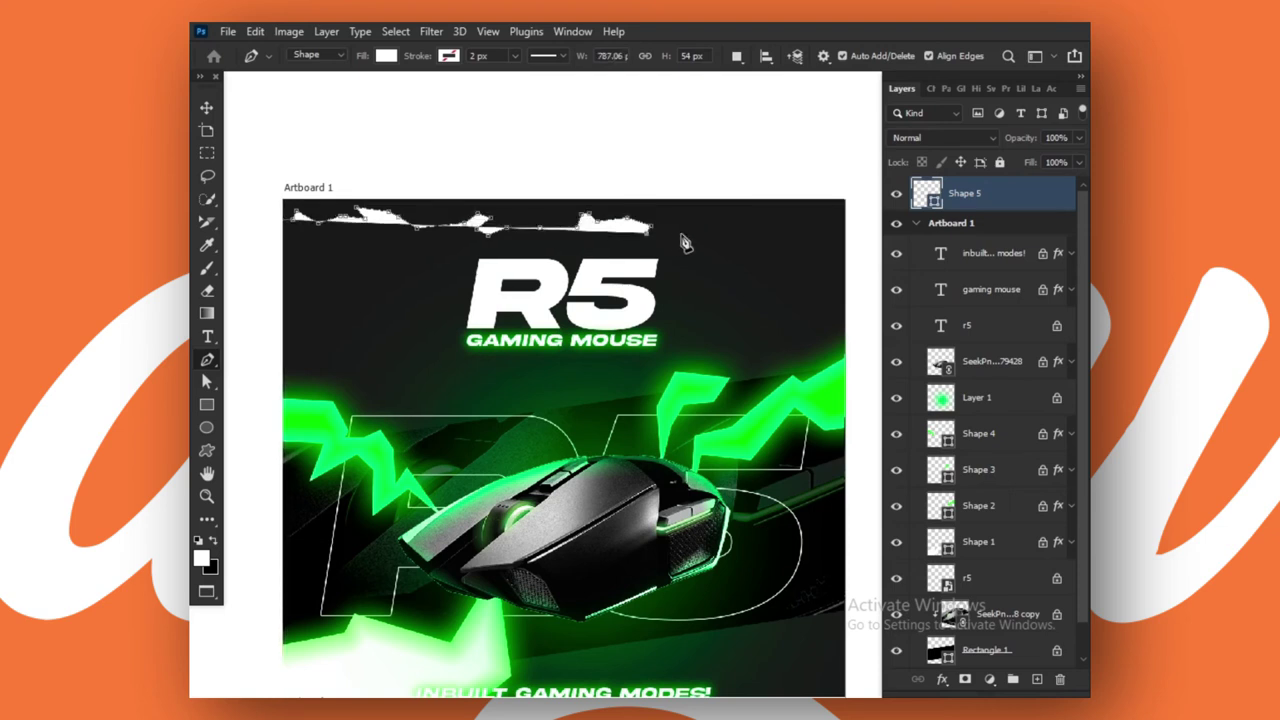
left_click(695, 224)
left_click(728, 220)
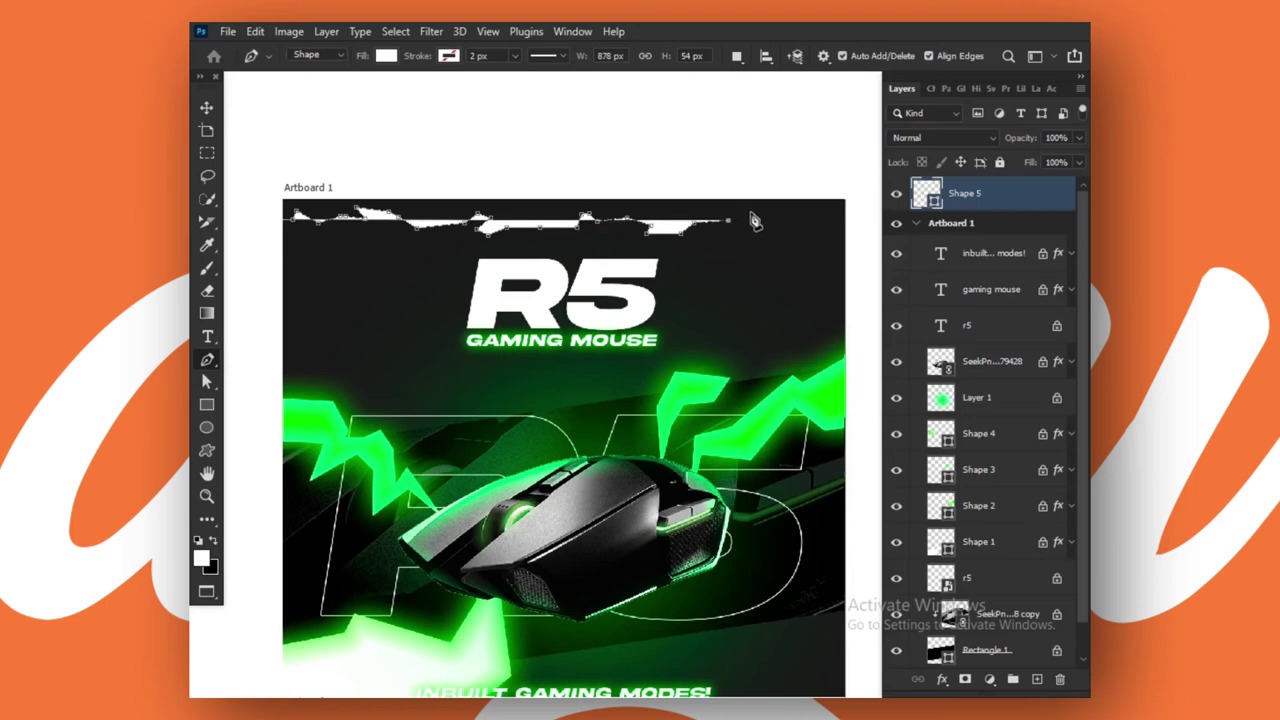
left_click(750, 213)
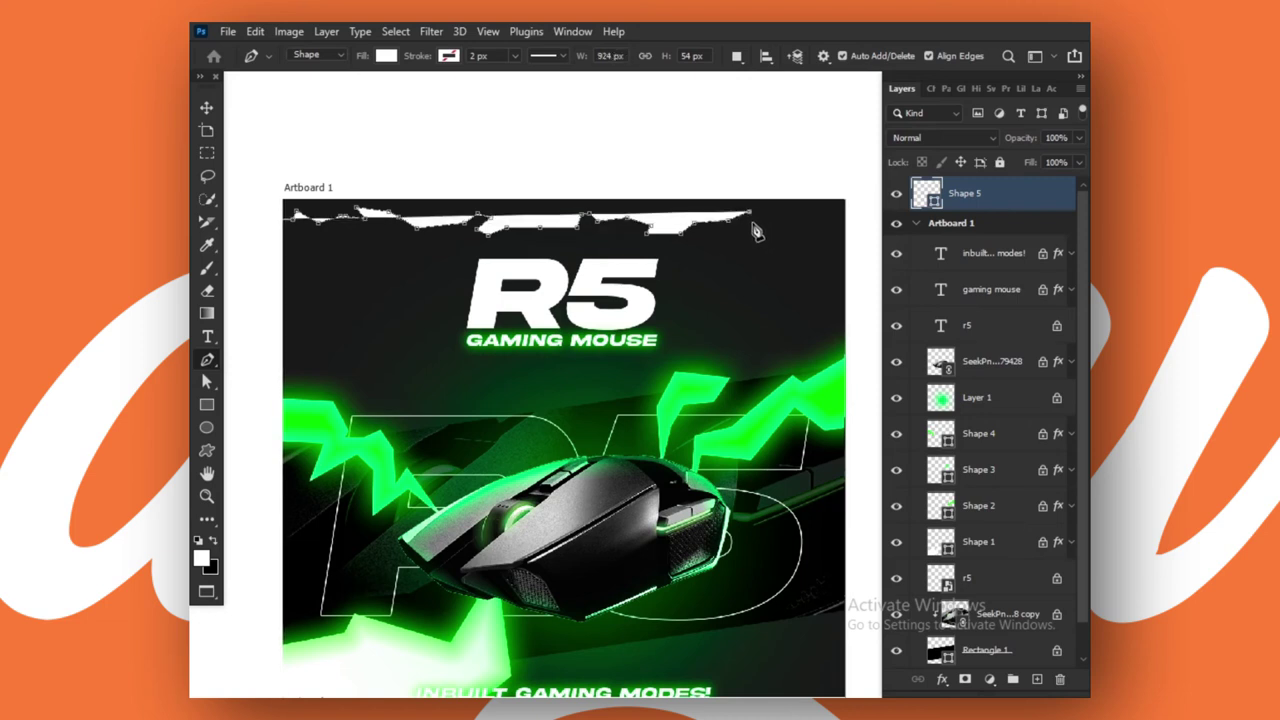
left_click(775, 217)
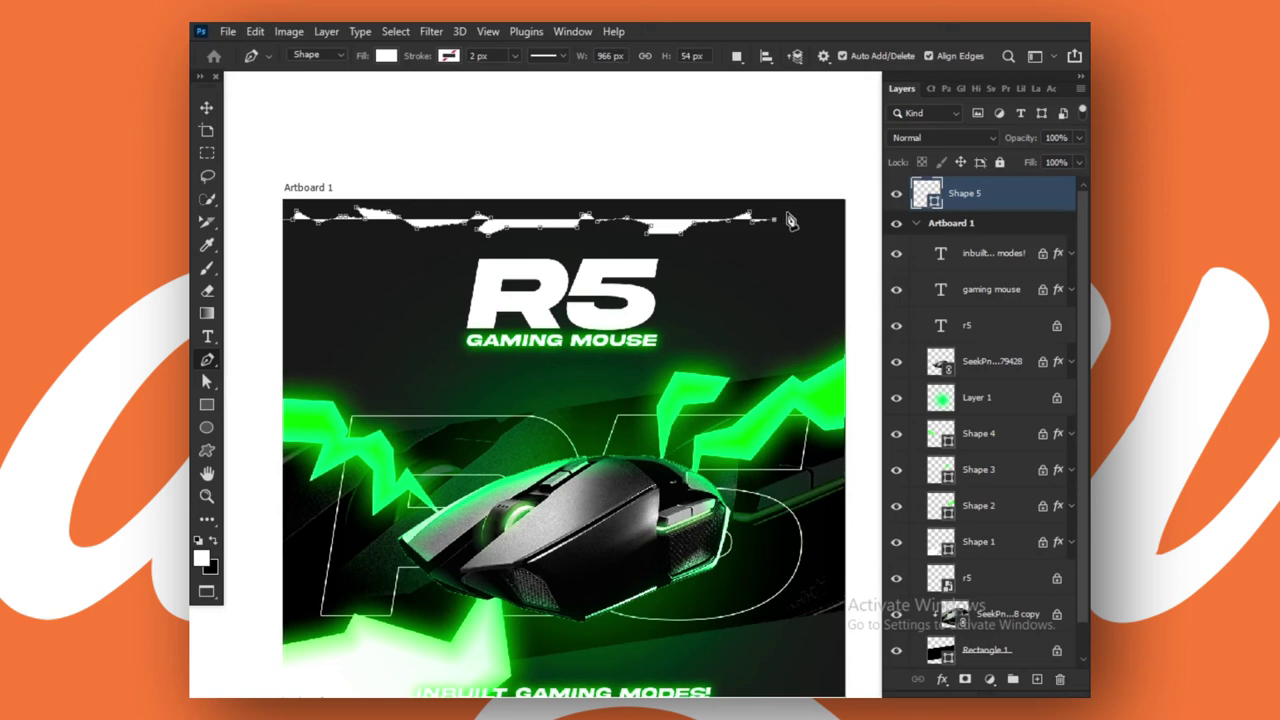
left_click(787, 214)
left_click(836, 235)
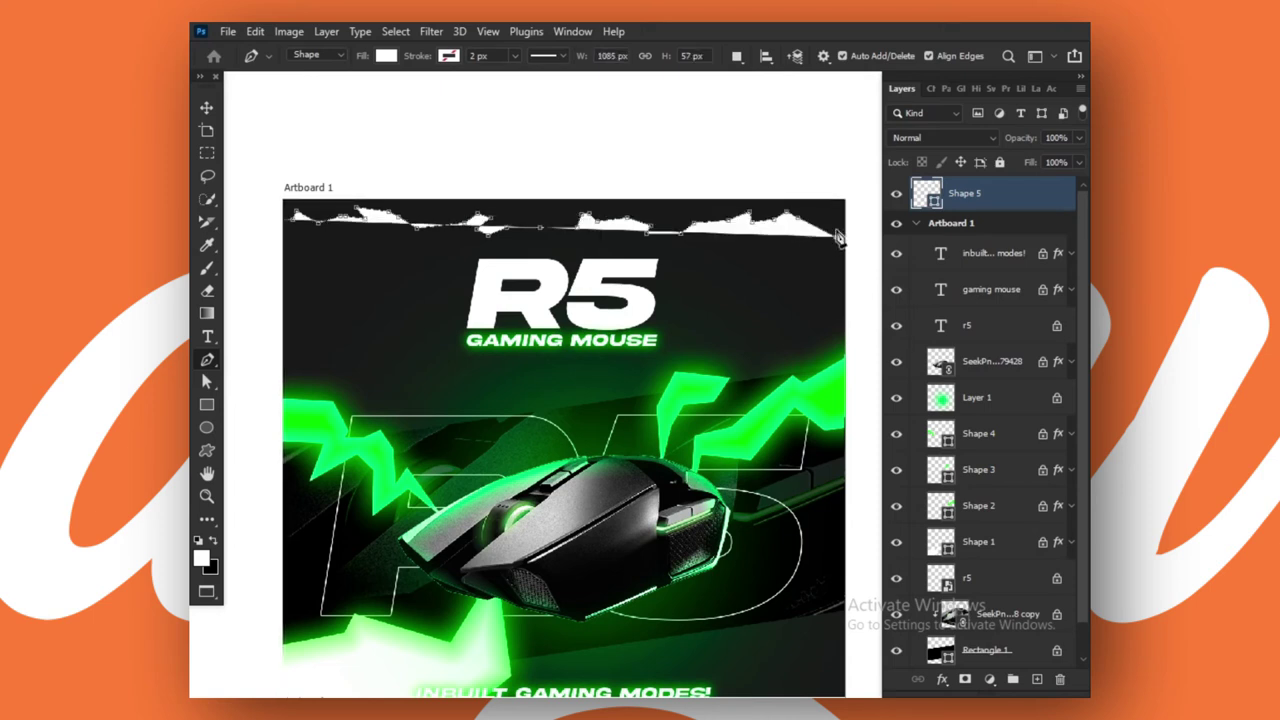
left_click(851, 240)
scroll(857, 238, "down", 1)
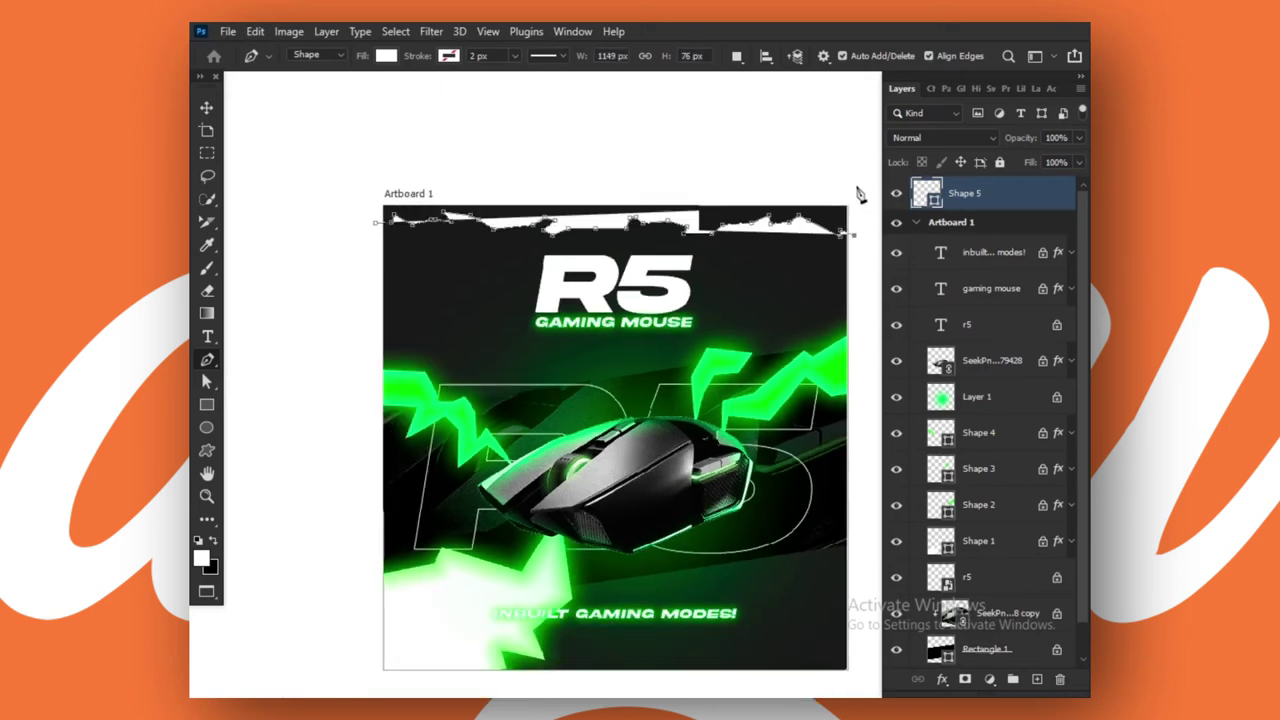
left_click(858, 198)
left_click_drag(795, 171, 767, 171)
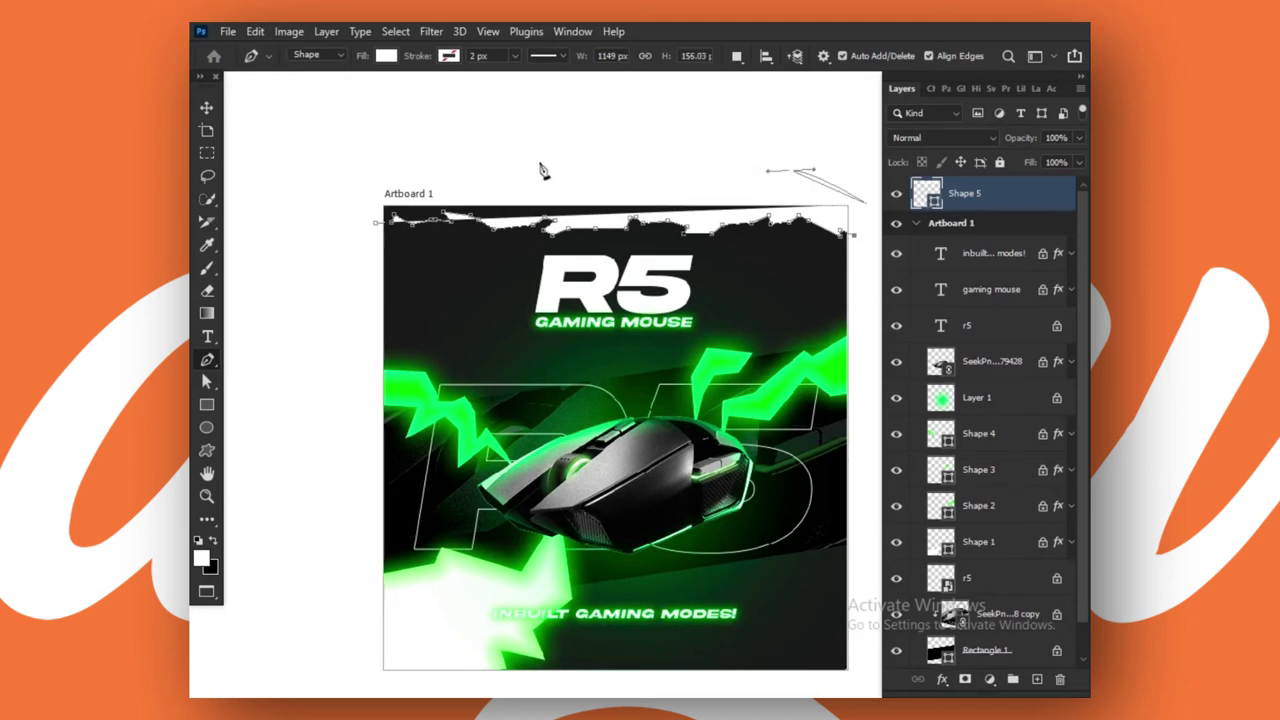
left_click(379, 229)
left_click(199, 106)
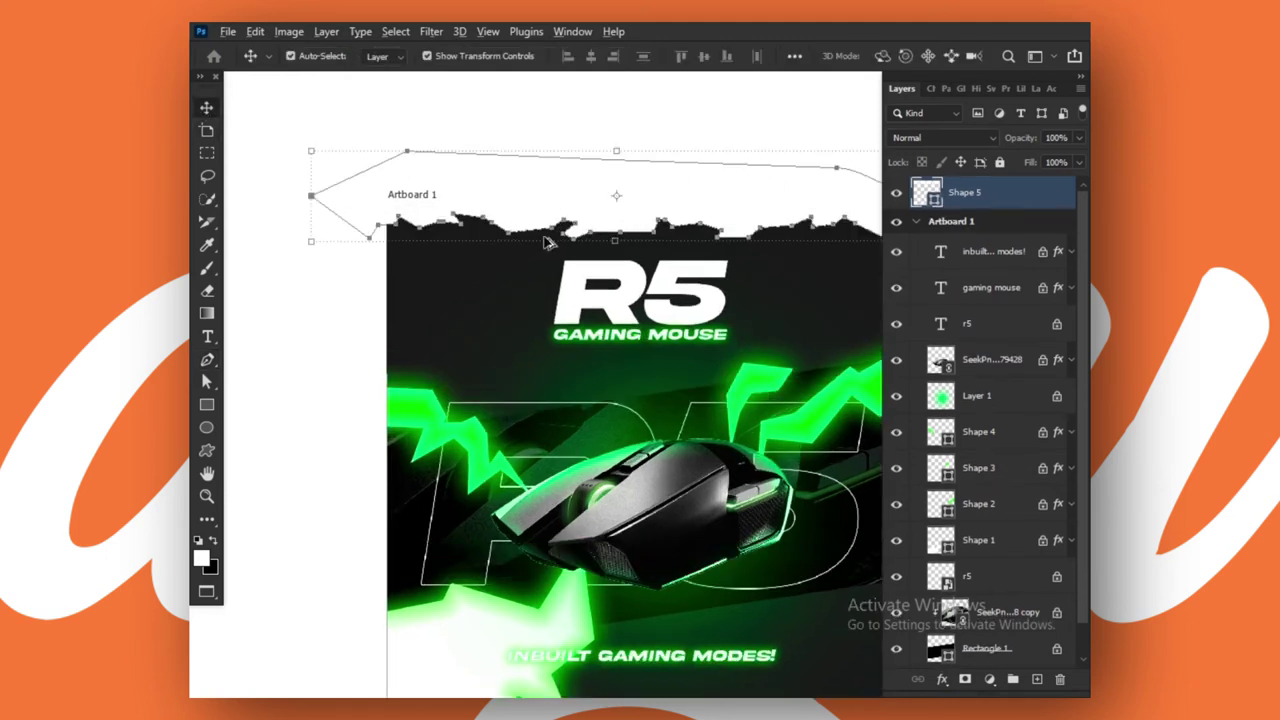
Move Shape 5 beneath the r5 layer and copy Shape 1's green glow effects onto it.
scroll(555, 235, "up", 1)
left_click_drag(1012, 204, 972, 547)
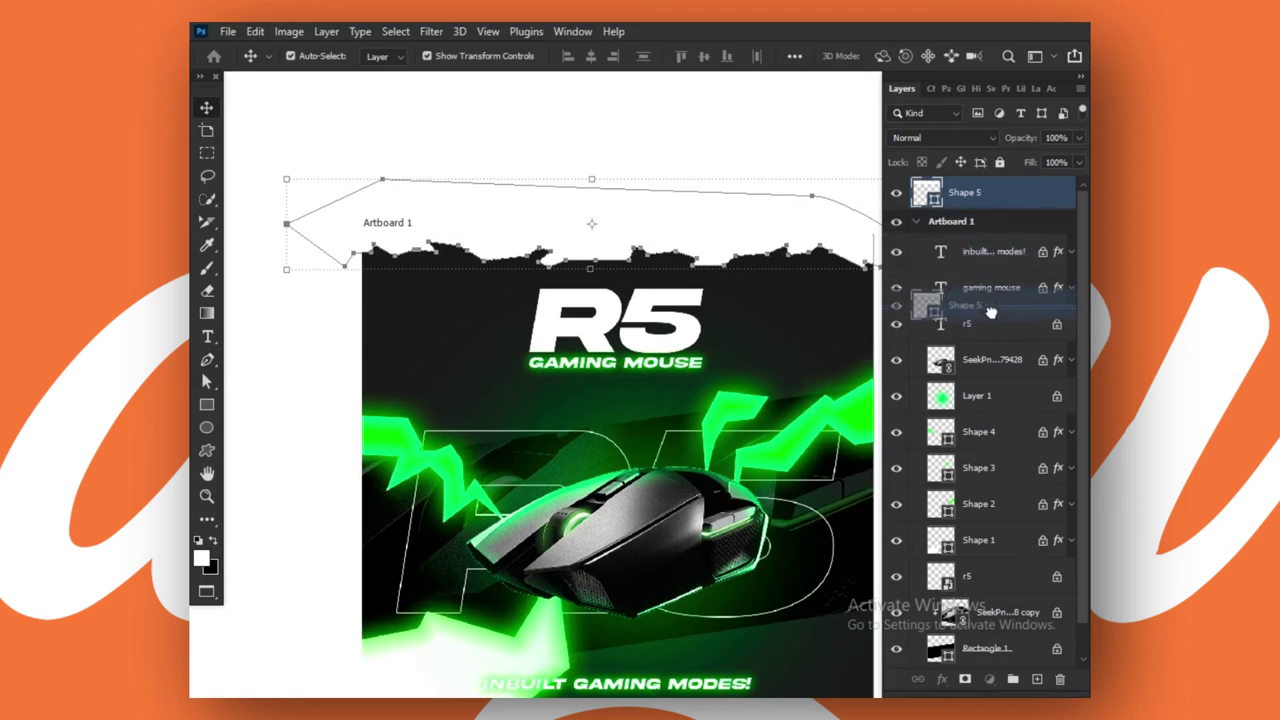
scroll(972, 487, "down", 1)
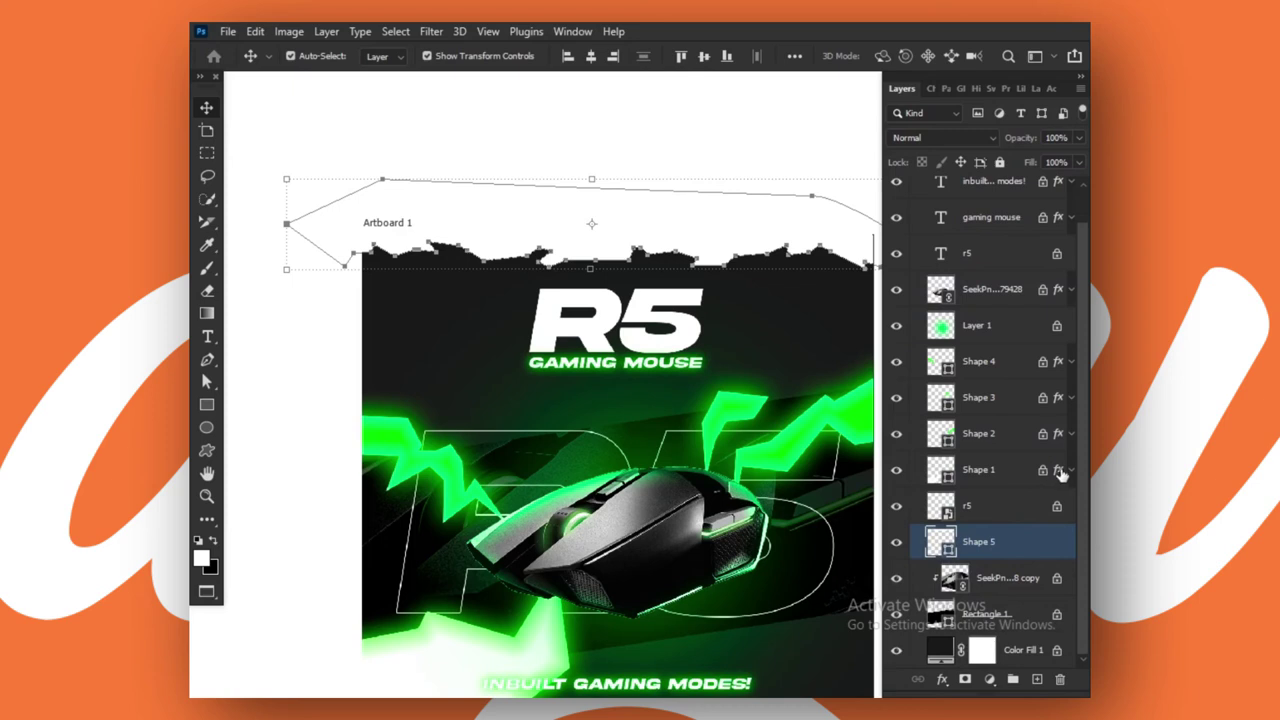
left_click_drag(1058, 470, 1033, 553)
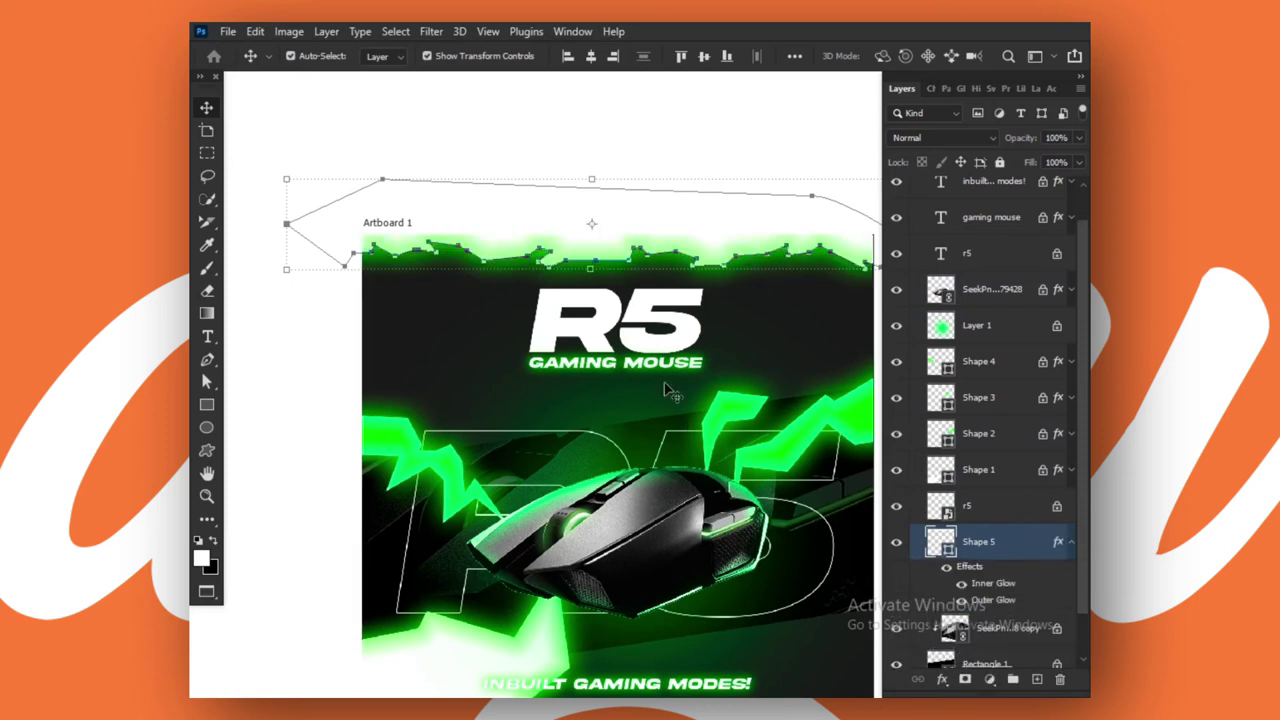
scroll(668, 390, "up", 1)
scroll(640, 398, "up", 1)
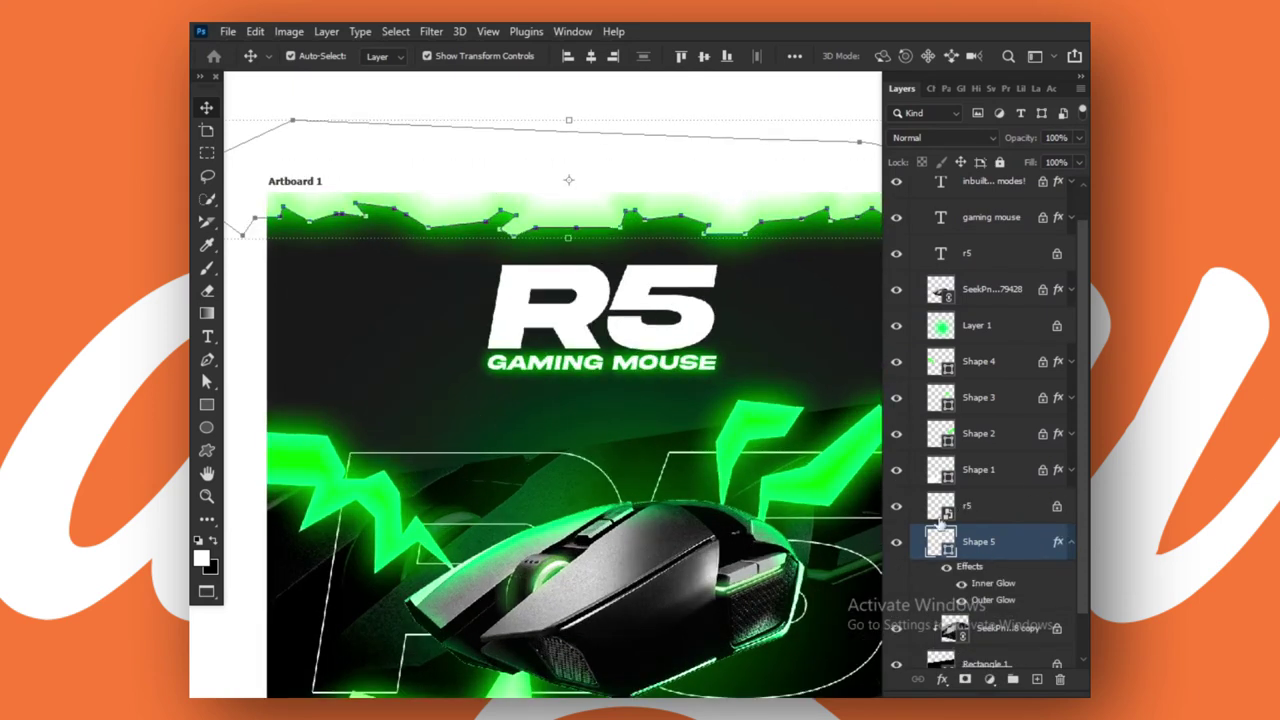
Set Shape 5's Inner Glow to size 13 px with noise 3.
double_click(993, 583)
left_click_drag(400, 230, 740, 205)
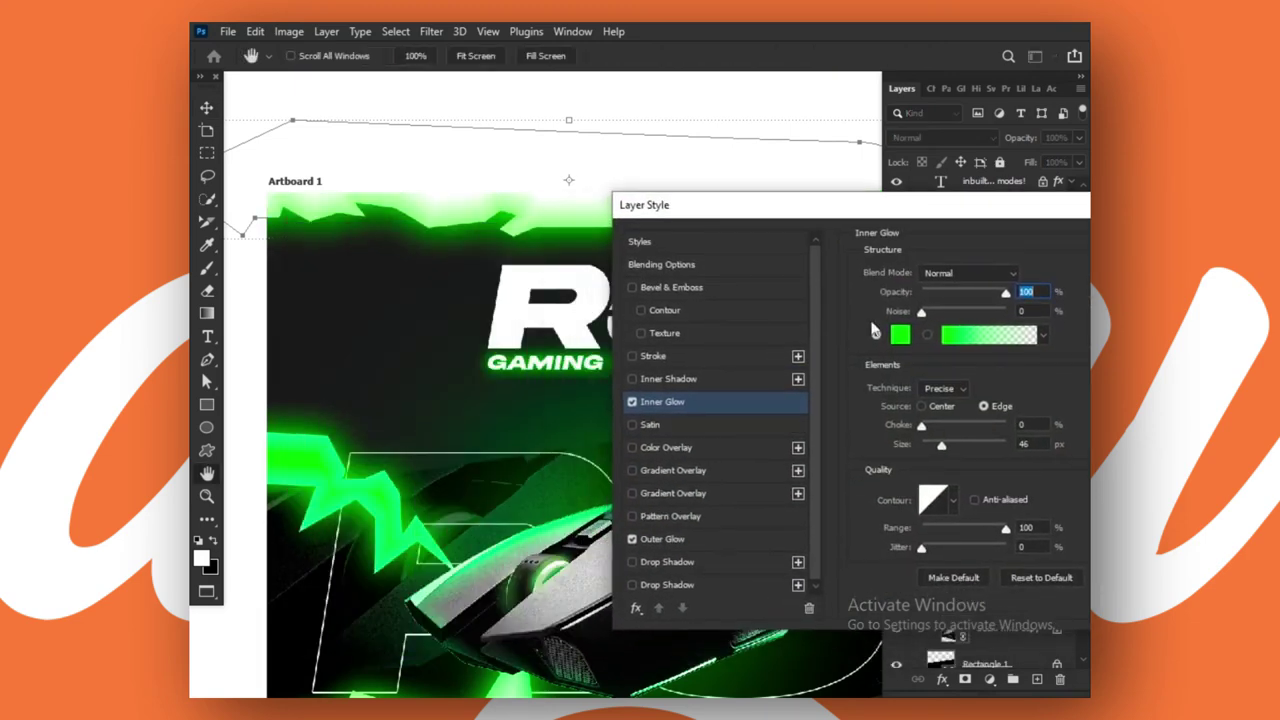
left_click_drag(940, 449, 930, 446)
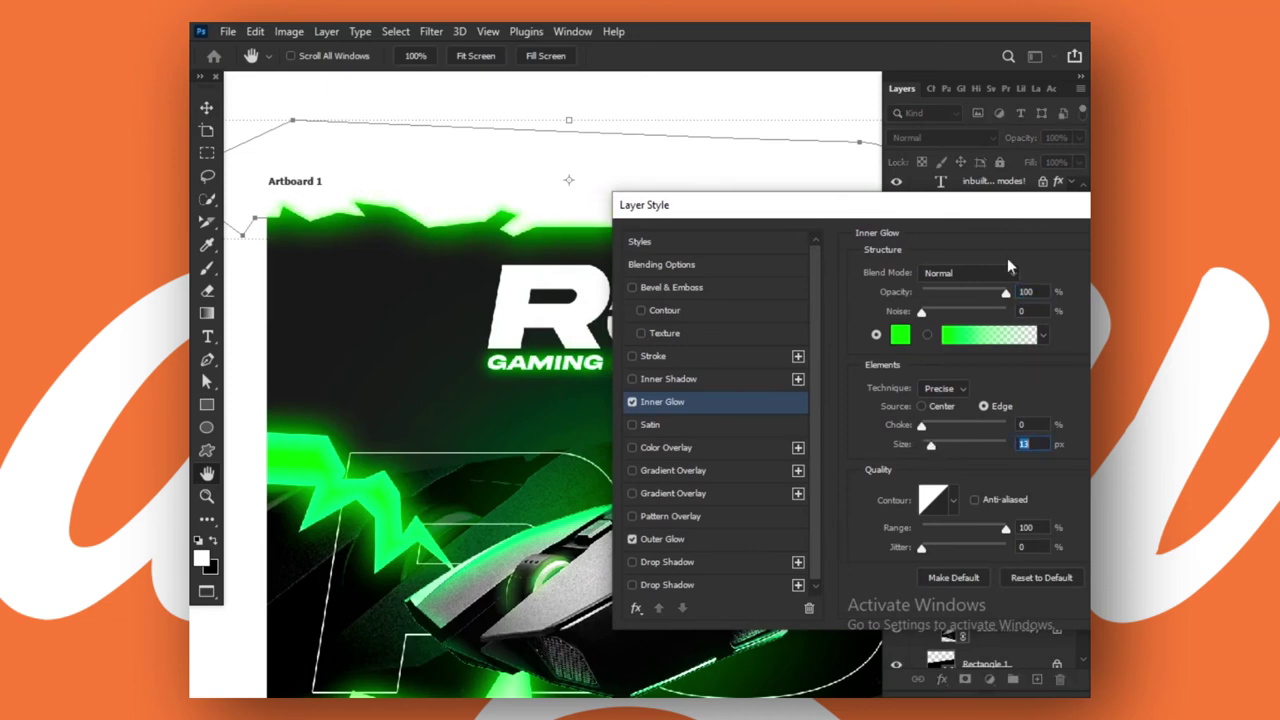
left_click_drag(700, 205, 301, 320)
left_click(812, 362)
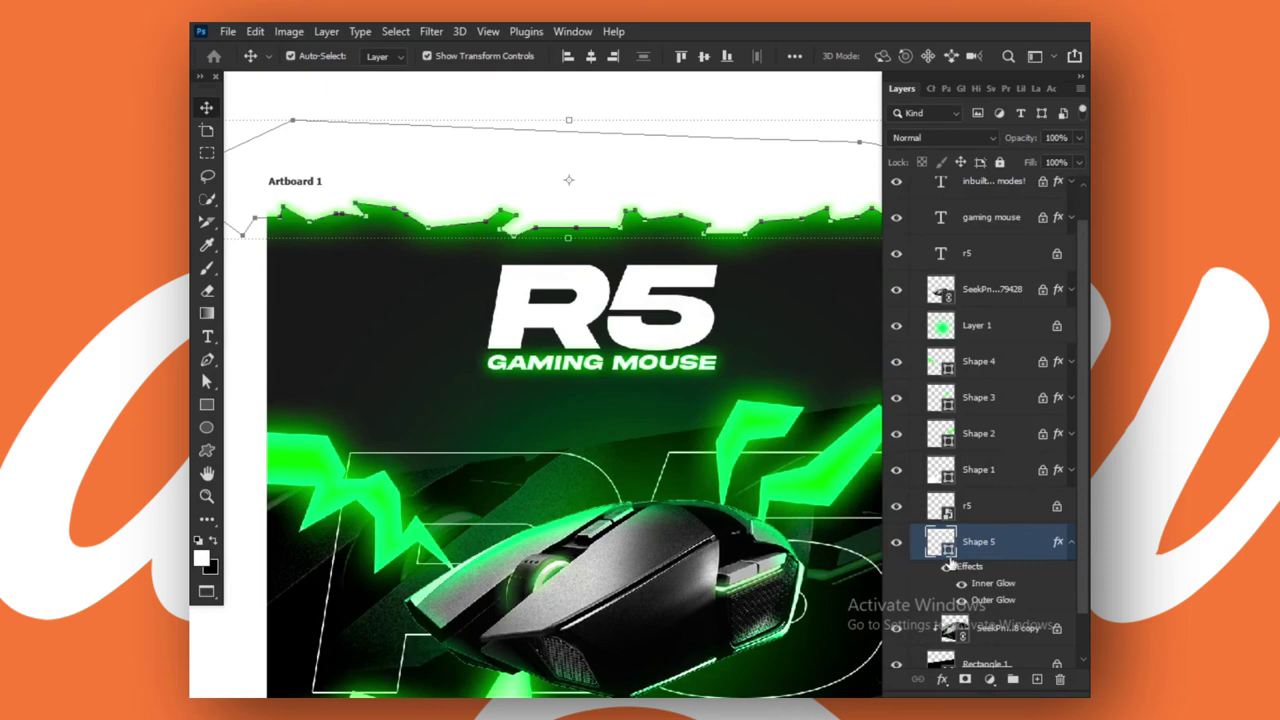
double_click(990, 583)
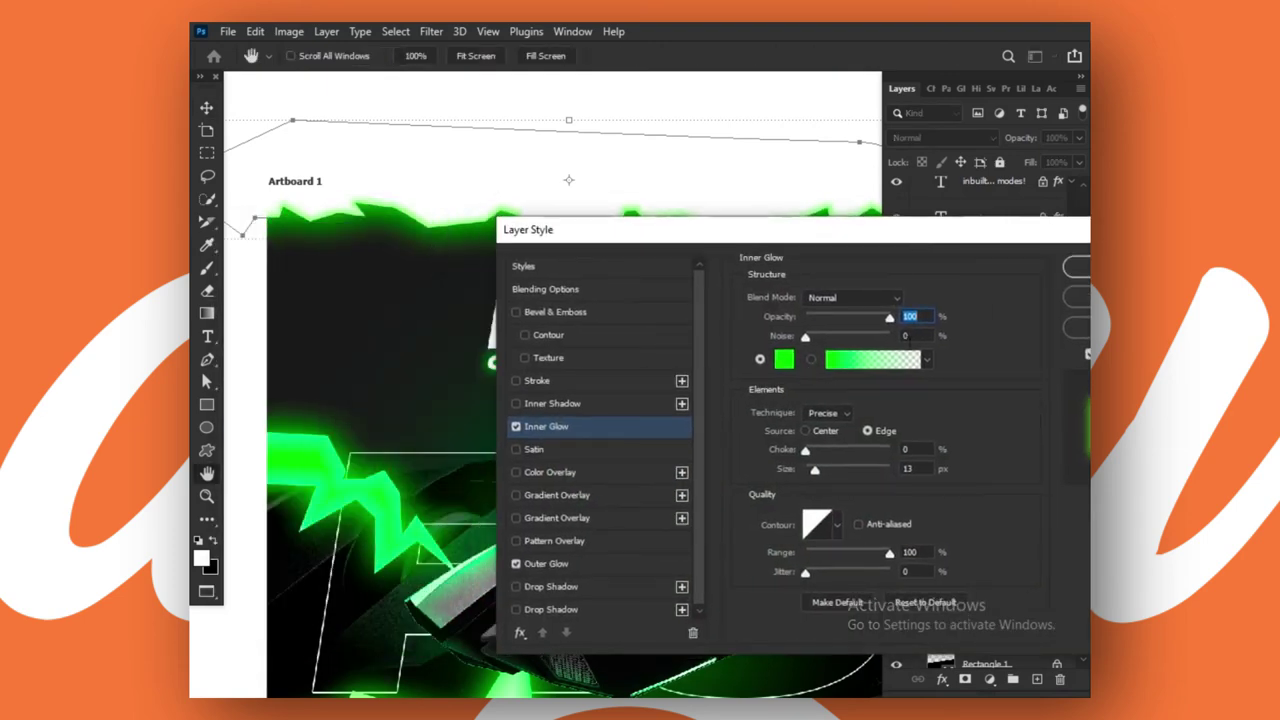
left_click_drag(805, 336, 810, 339)
left_click(1076, 267)
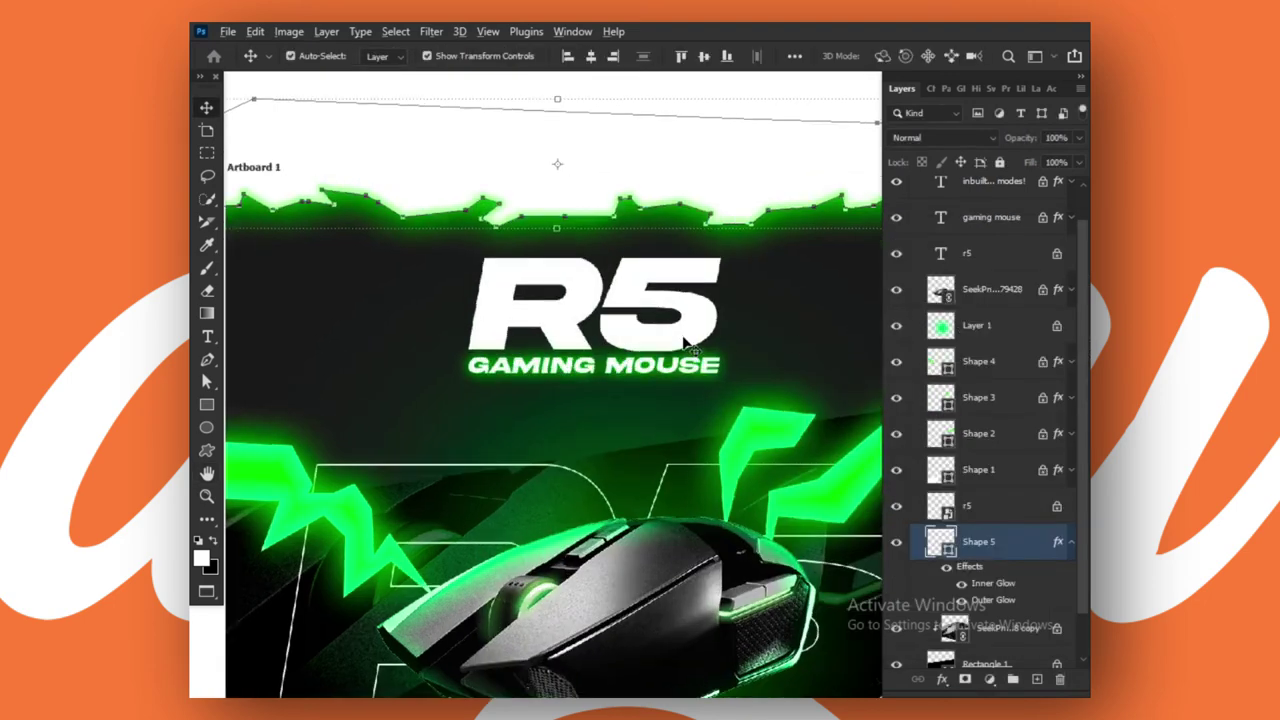
Reframe the poster, select the bottom jagged shape layer and collapse its effects list.
scroll(685, 343, "up", 2)
scroll(685, 343, "down", 1)
scroll(803, 331, "down", 3)
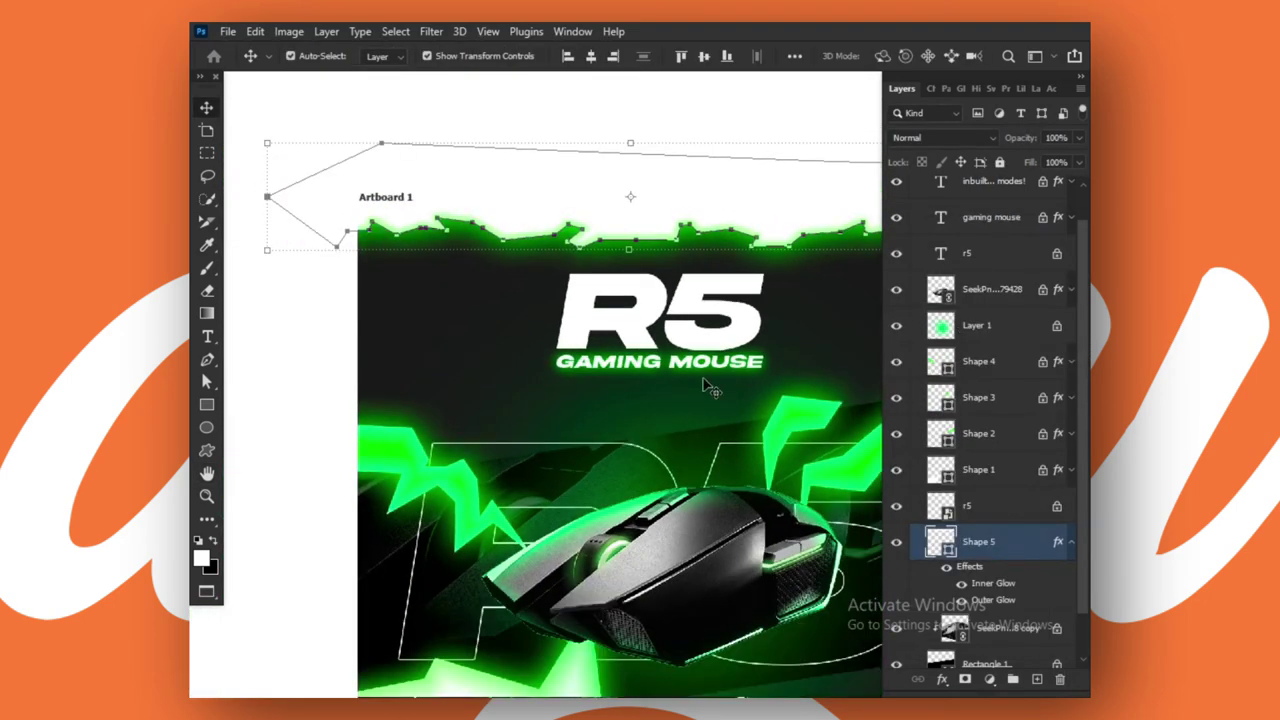
scroll(440, 378, "up", 2)
left_click(322, 357)
scroll(523, 394, "down", 1)
left_click_drag(523, 394, 517, 349)
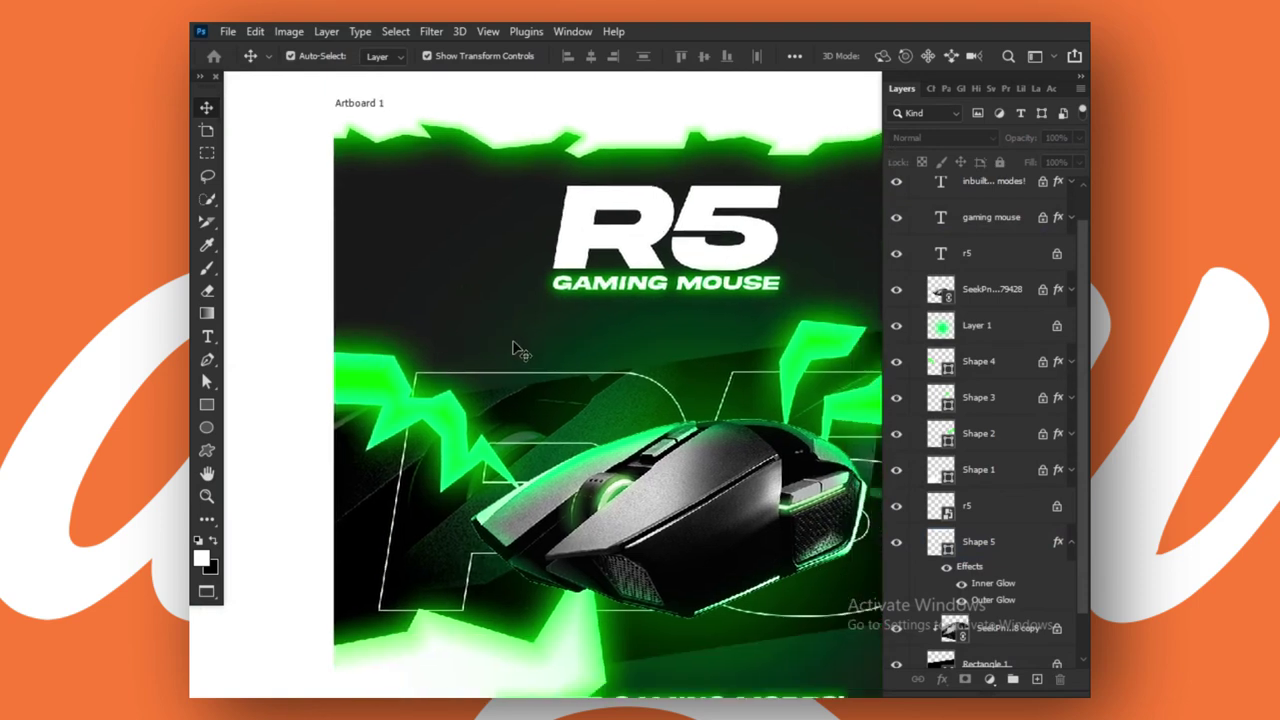
left_click_drag(642, 312, 623, 324)
left_click(665, 196)
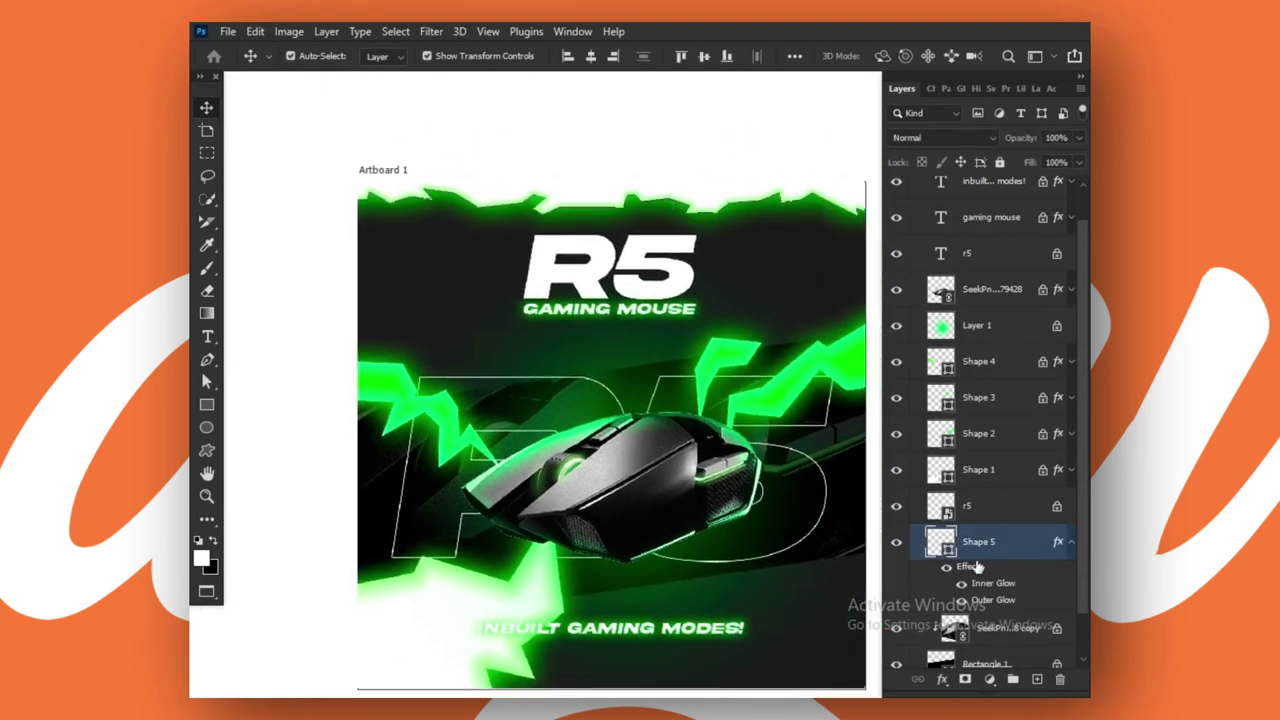
left_click(1071, 543)
Copy the bottom shape's glow layer style and add a new empty layer.
right_click(990, 560)
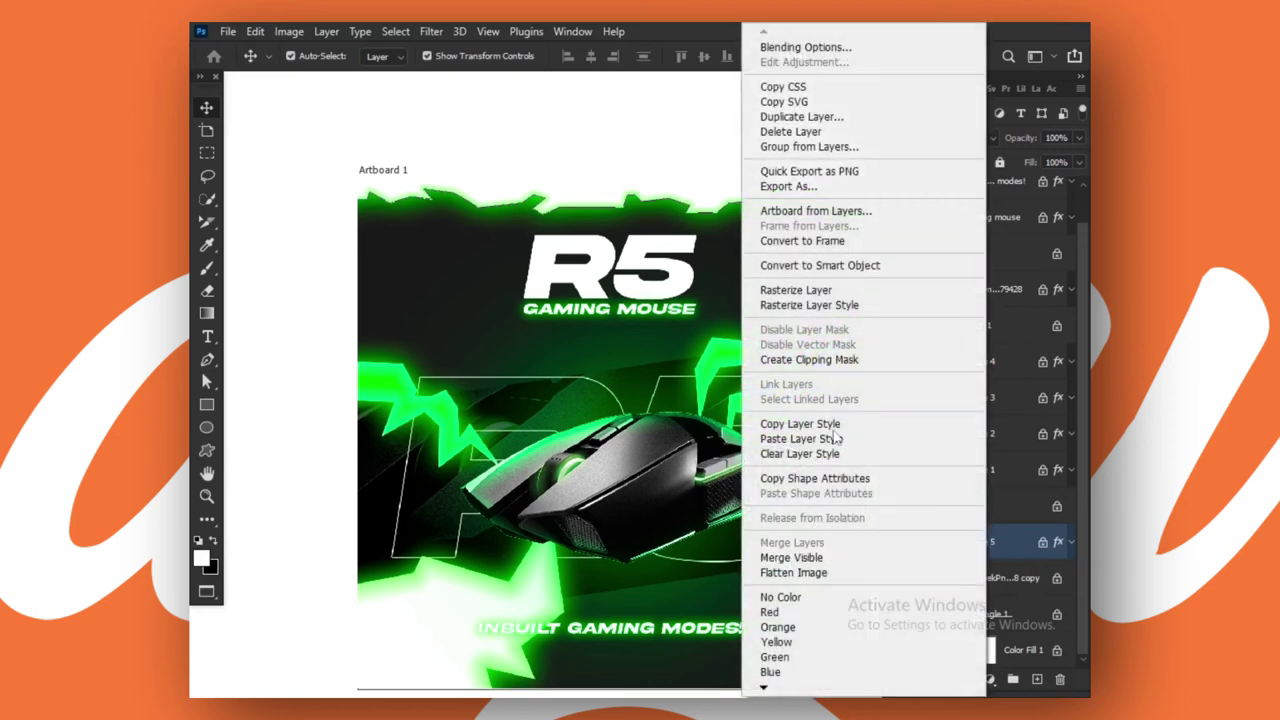
left_click(838, 432)
left_click(1036, 680)
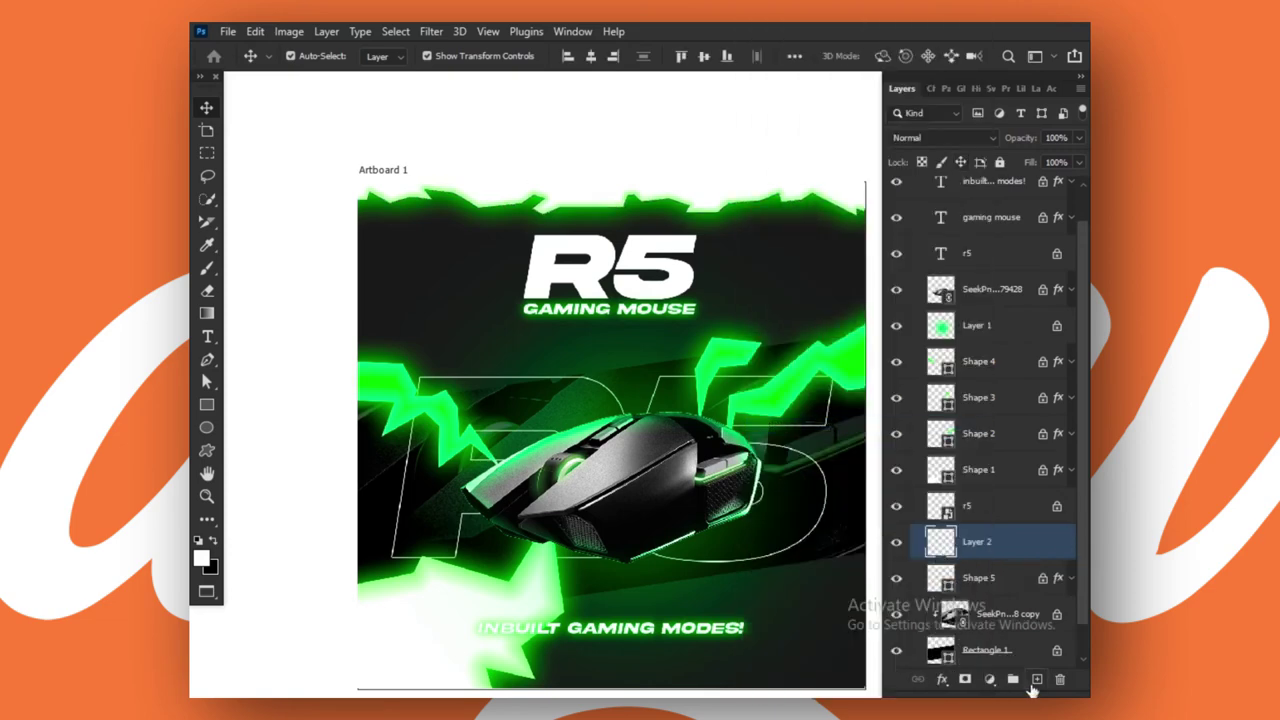
Draw the first small four-cornered white shard just below the top edge.
key("p")
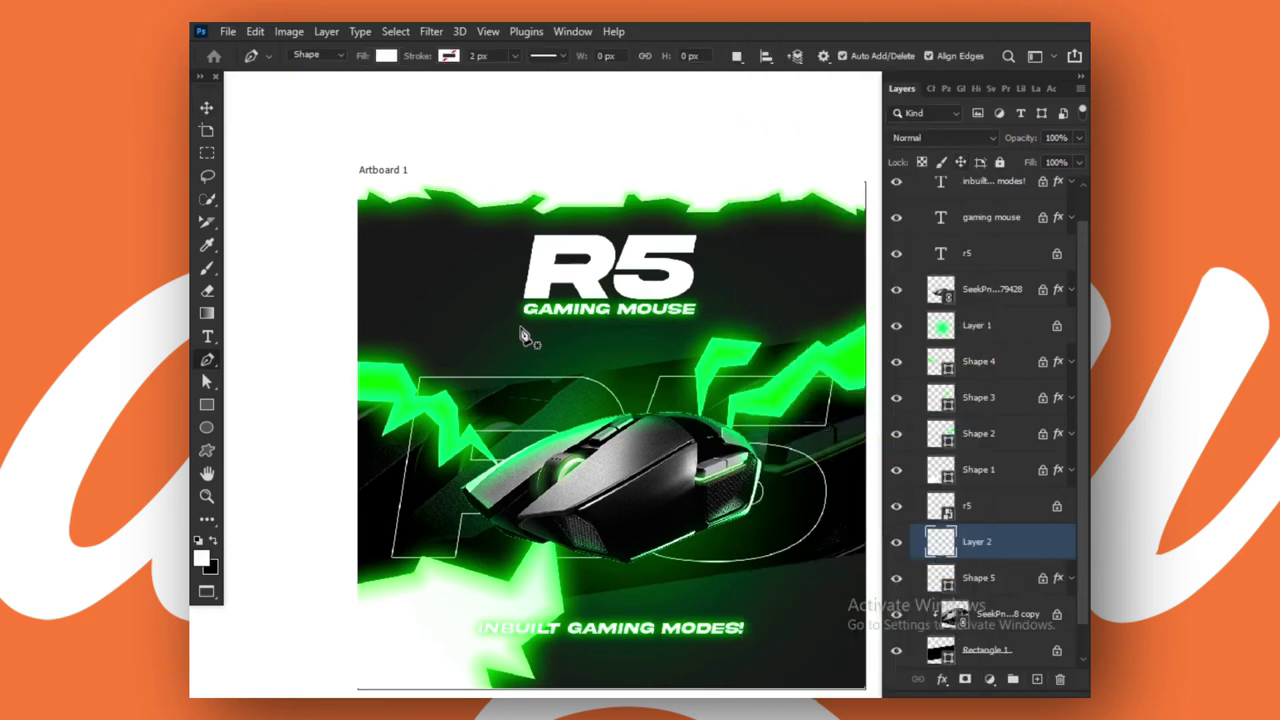
scroll(522, 337, "up", 2)
scroll(522, 337, "up", 1)
scroll(465, 245, "up", 2)
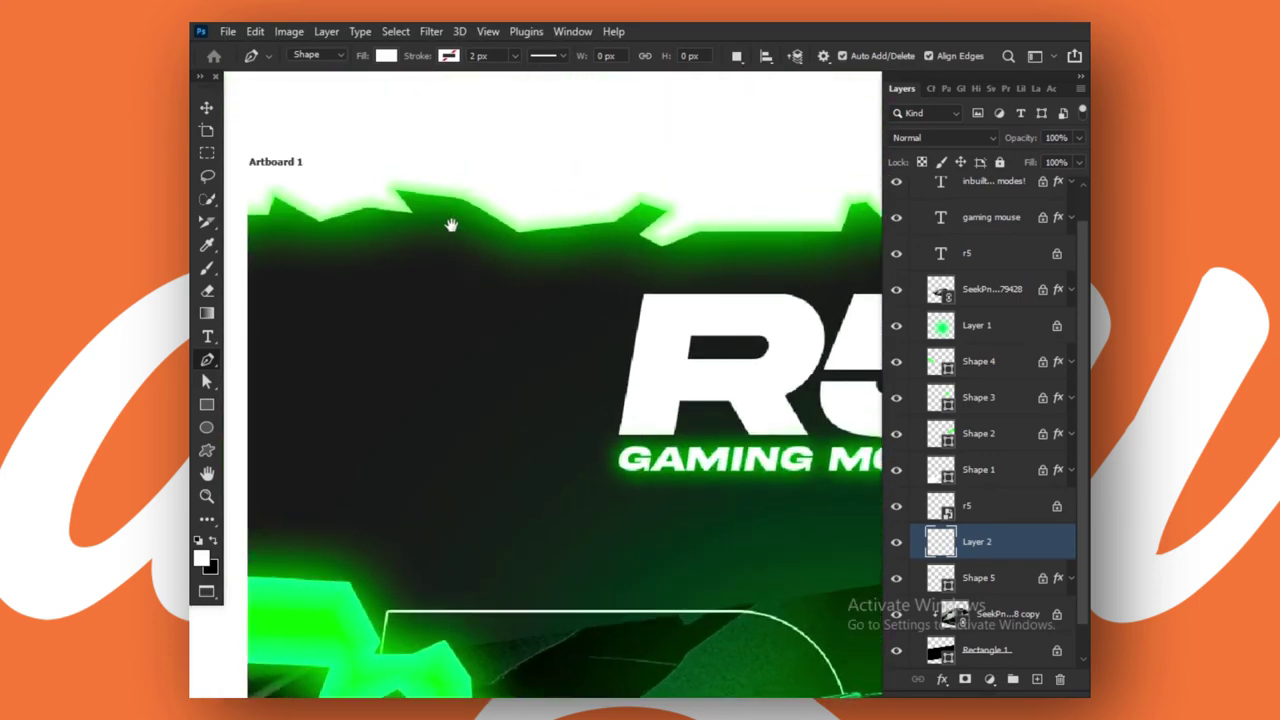
left_click(448, 246)
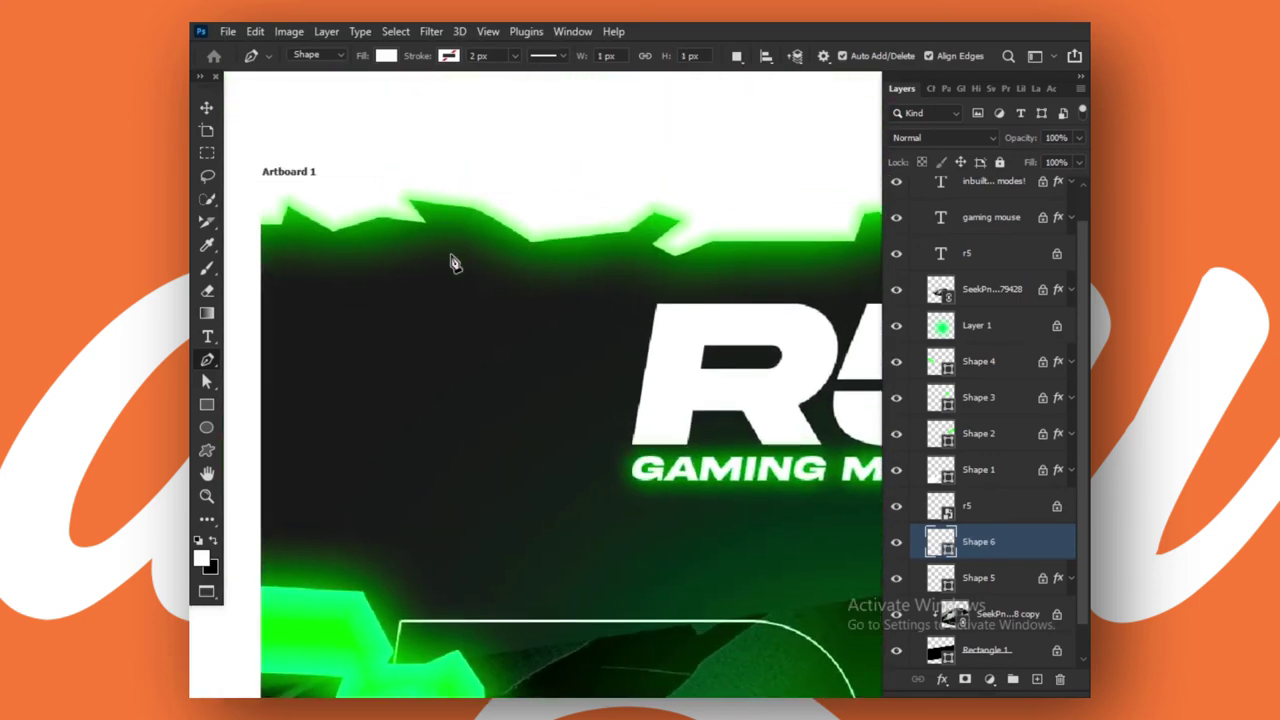
scroll(455, 255, "up", 1)
left_click(455, 251)
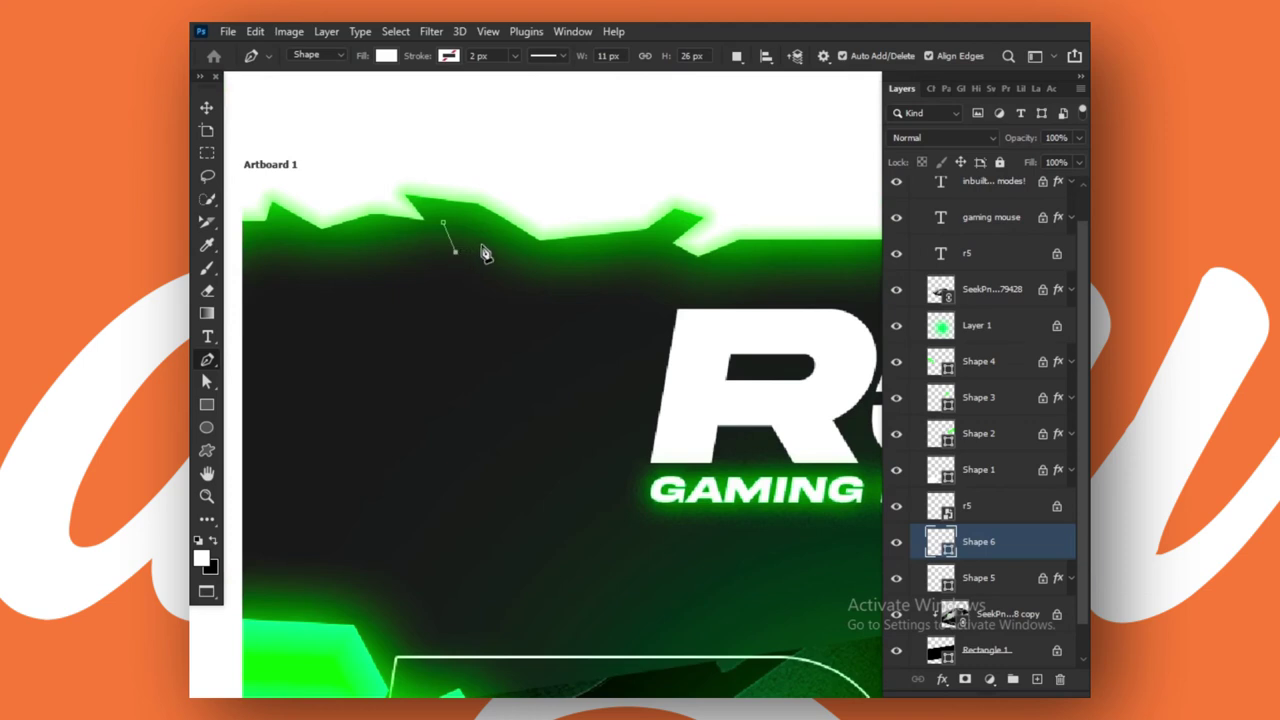
left_click(494, 256)
left_click(463, 227)
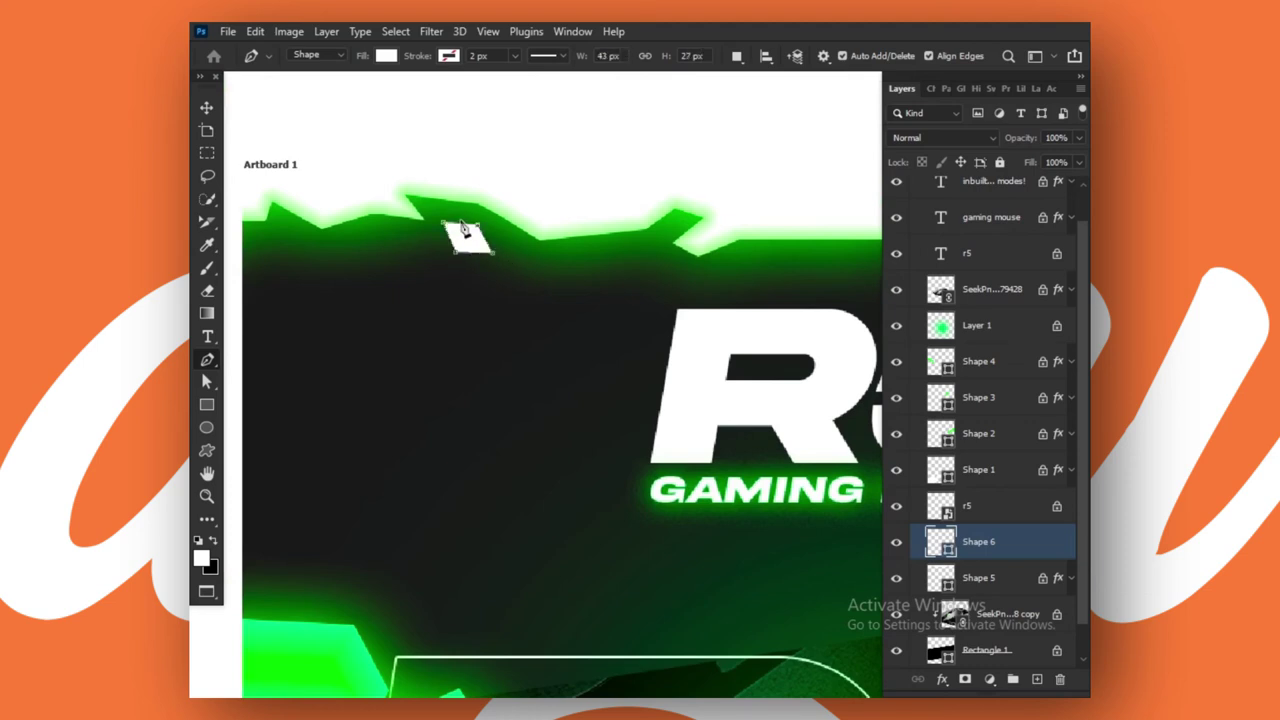
left_click(447, 230)
scroll(465, 245, "down", 1)
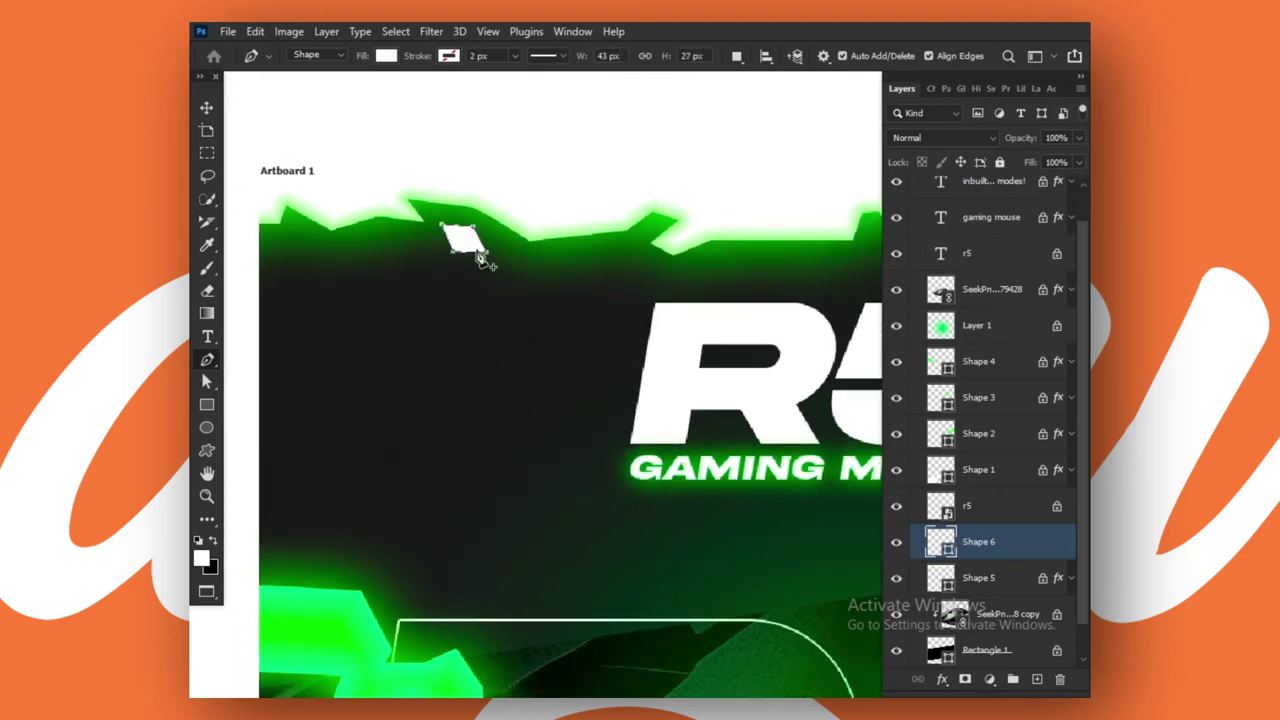
Add more small white shards below the left part of the top edge.
left_click(297, 236)
left_click(292, 230)
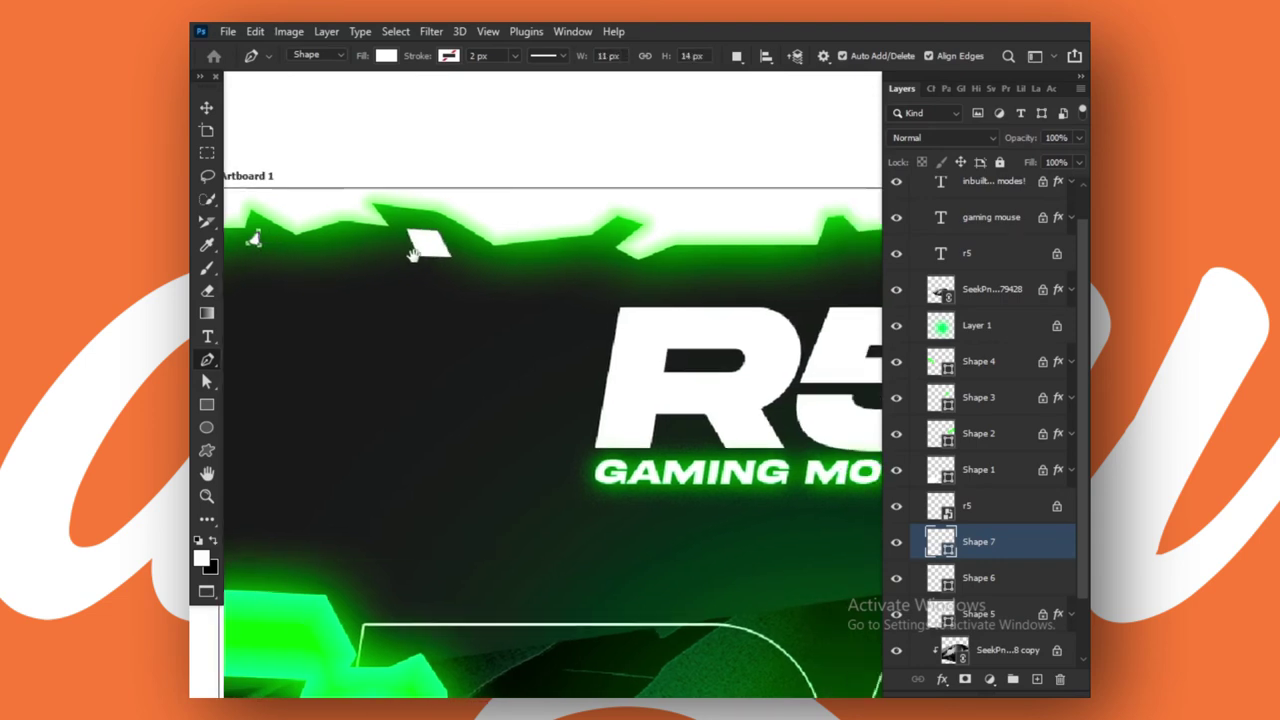
scroll(440, 260, "right", 1)
left_click(461, 250)
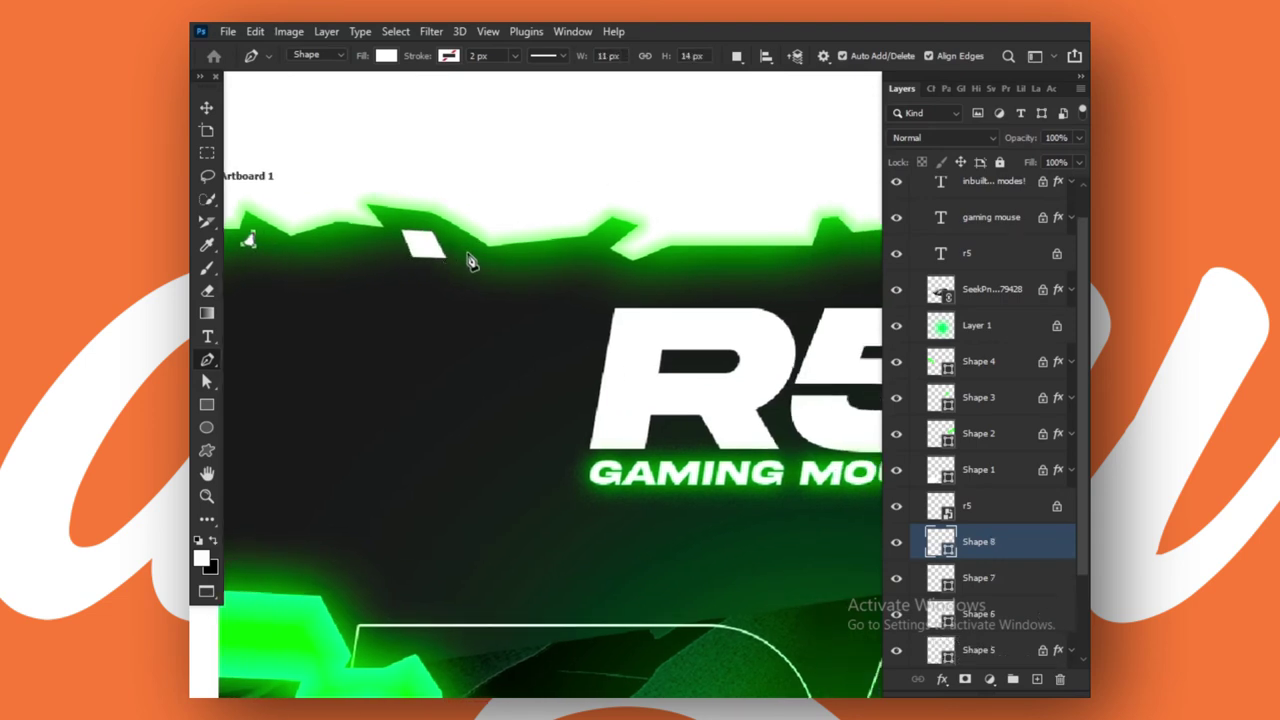
scroll(471, 275, "down", 1)
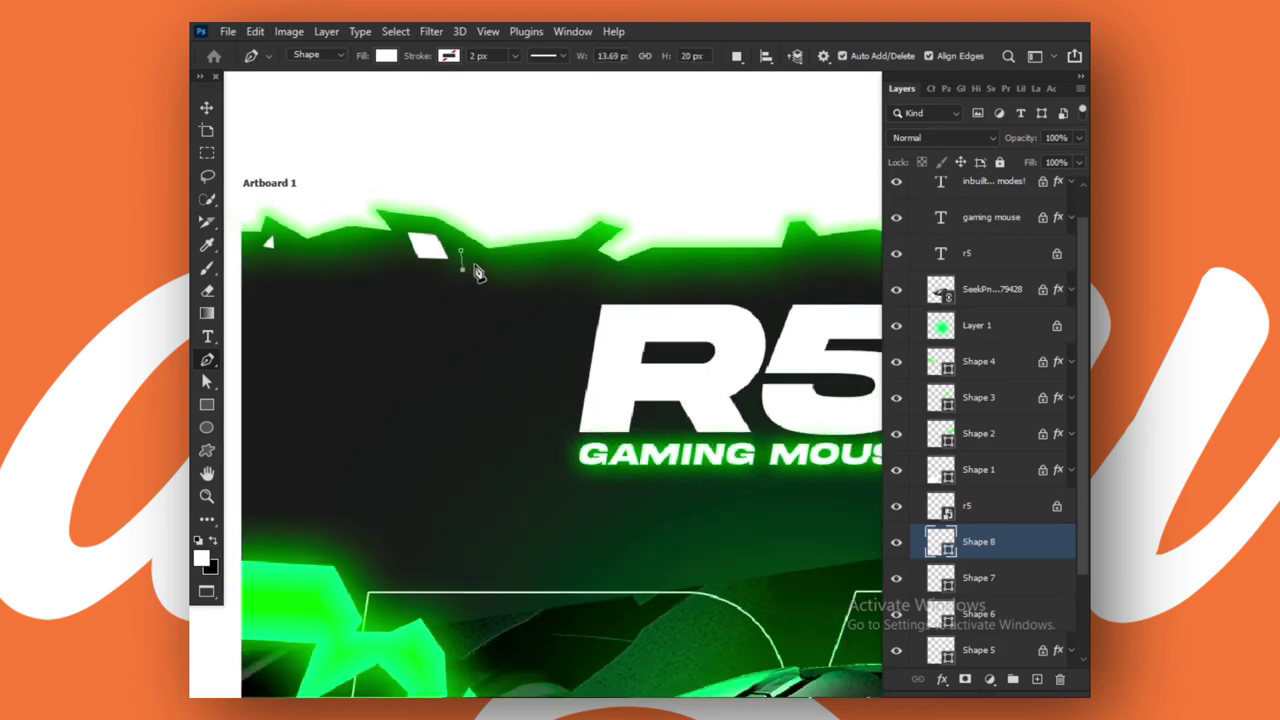
left_click(461, 257)
scroll(508, 280, "up", 1)
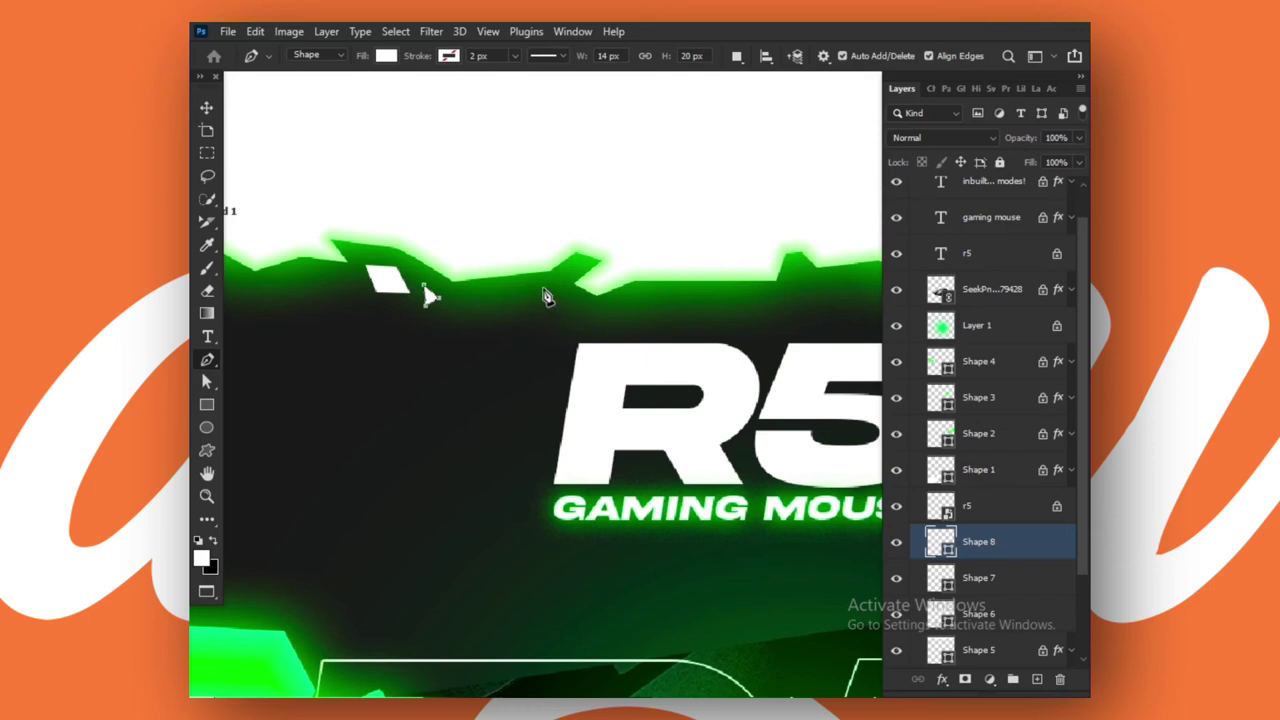
left_click(538, 292)
left_click_drag(582, 318, 532, 323)
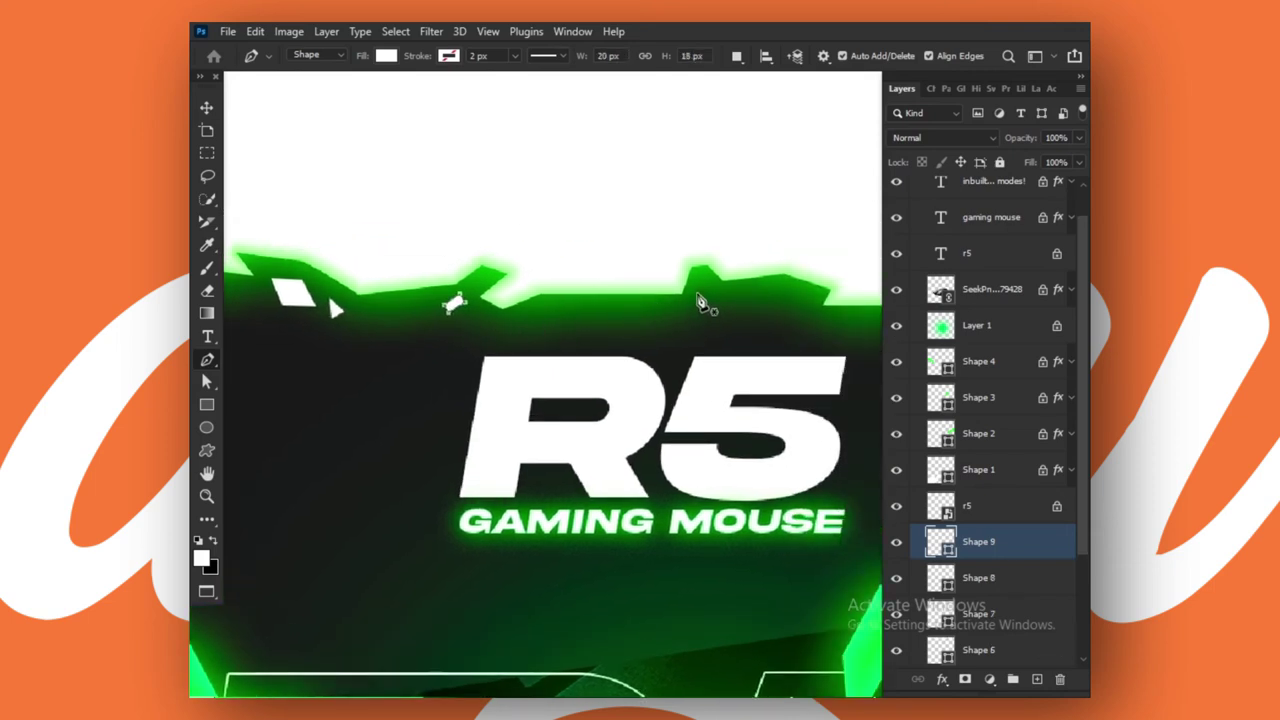
Draw a shard under an edge peak and a flat shard further right.
left_click(700, 303)
left_click(708, 320)
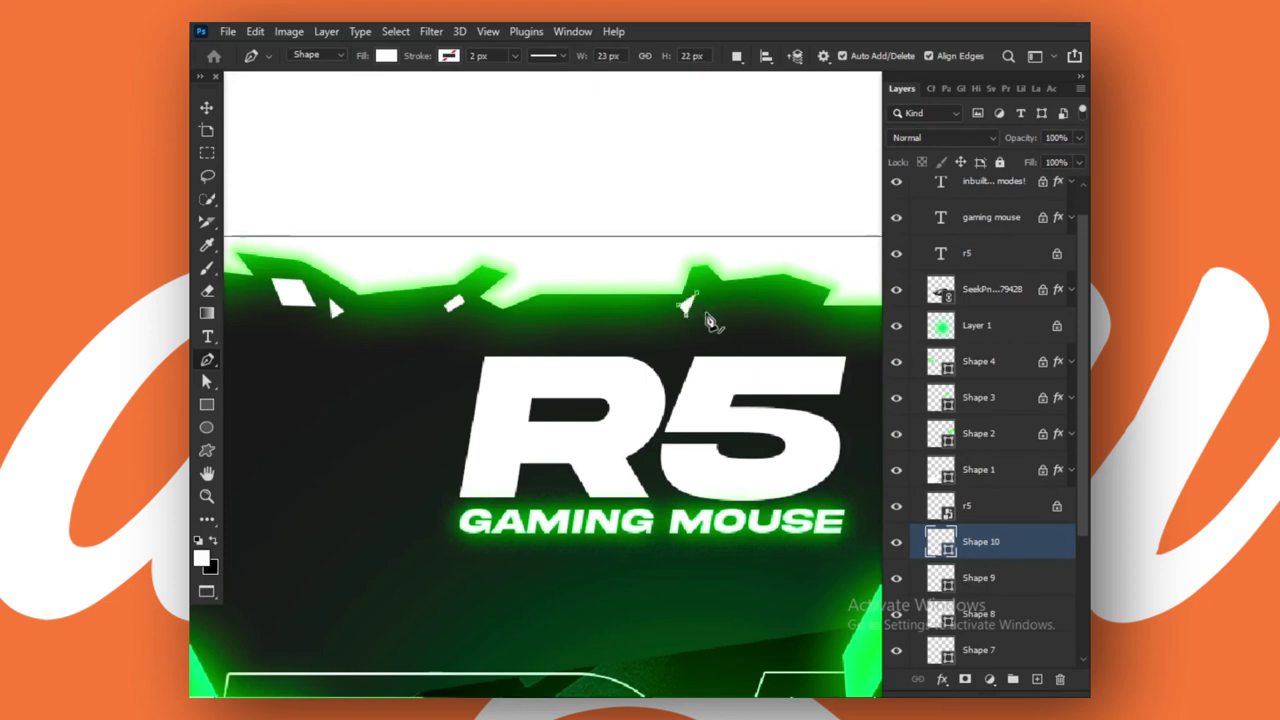
left_click(719, 307)
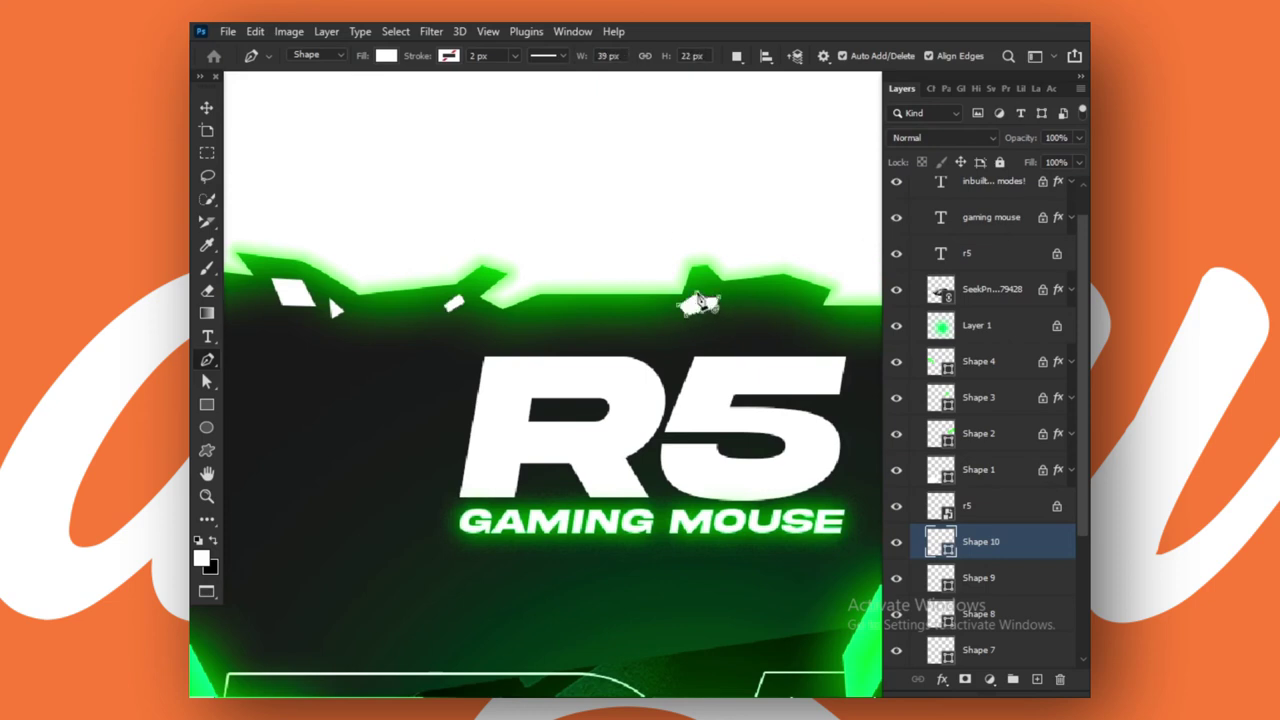
left_click_drag(700, 303, 543, 328)
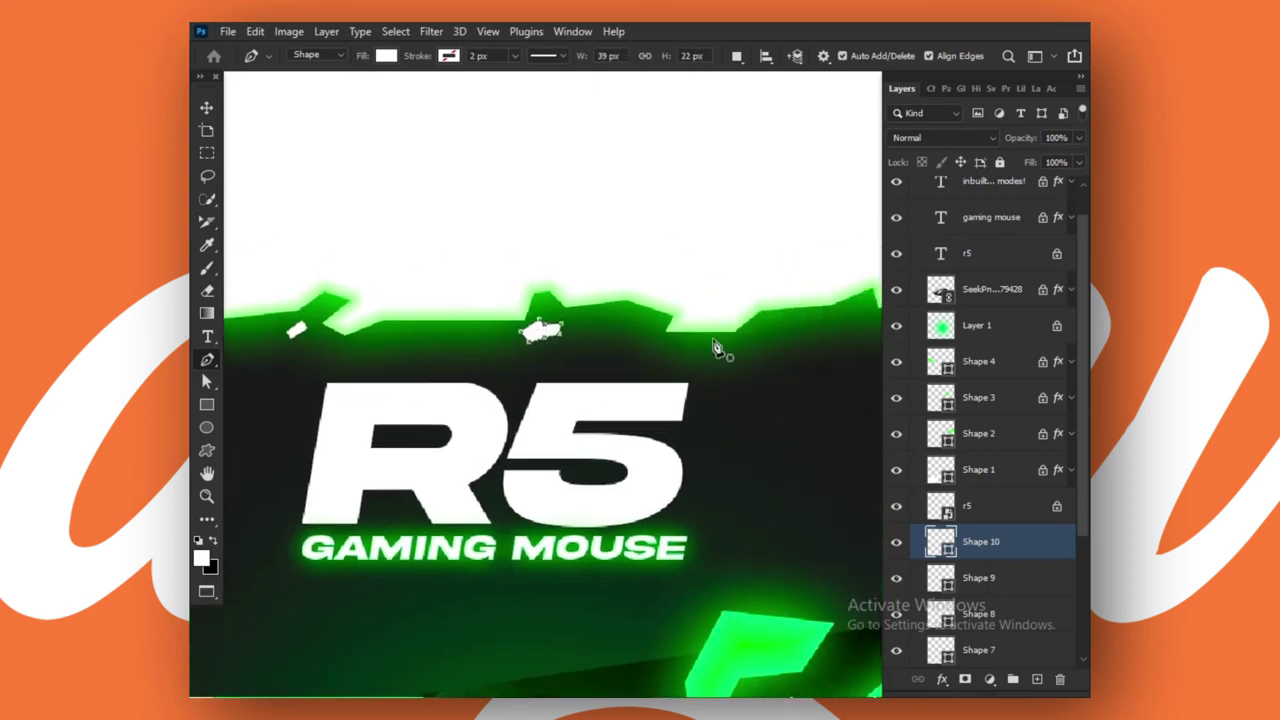
left_click(716, 344)
left_click(746, 344)
left_click(752, 357)
scroll(745, 355, "up", 1)
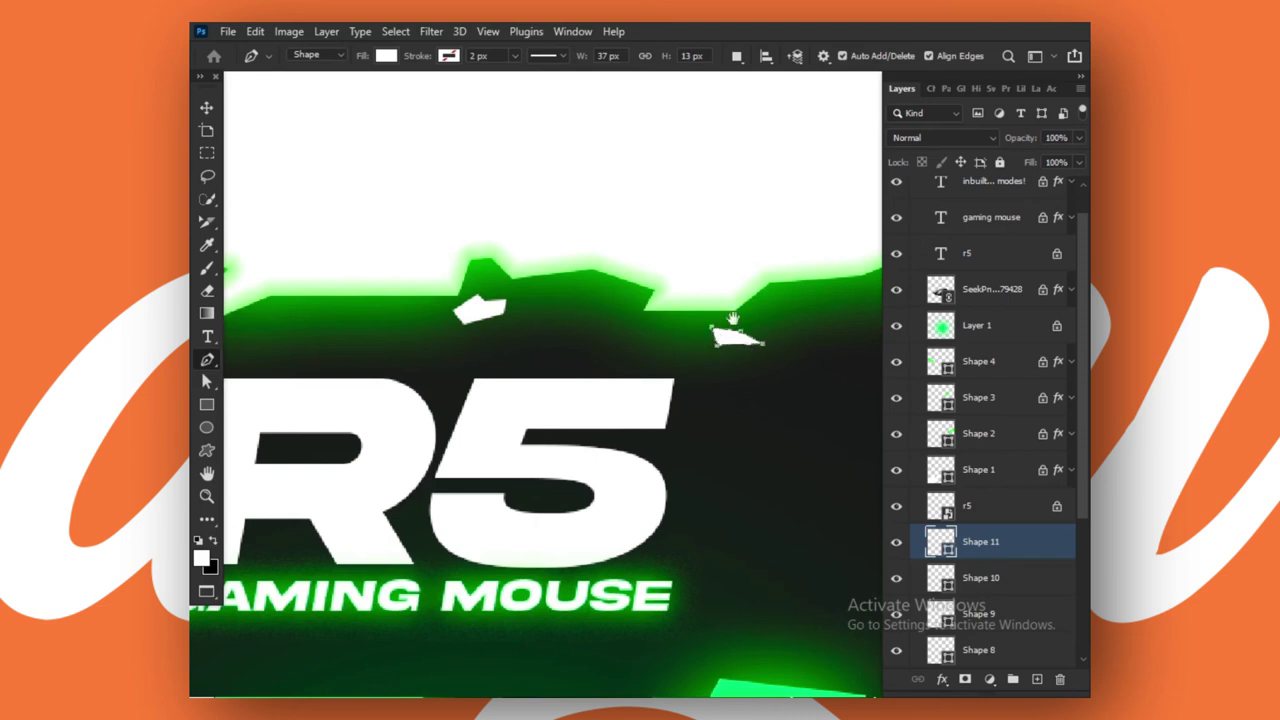
left_click_drag(733, 320, 475, 358)
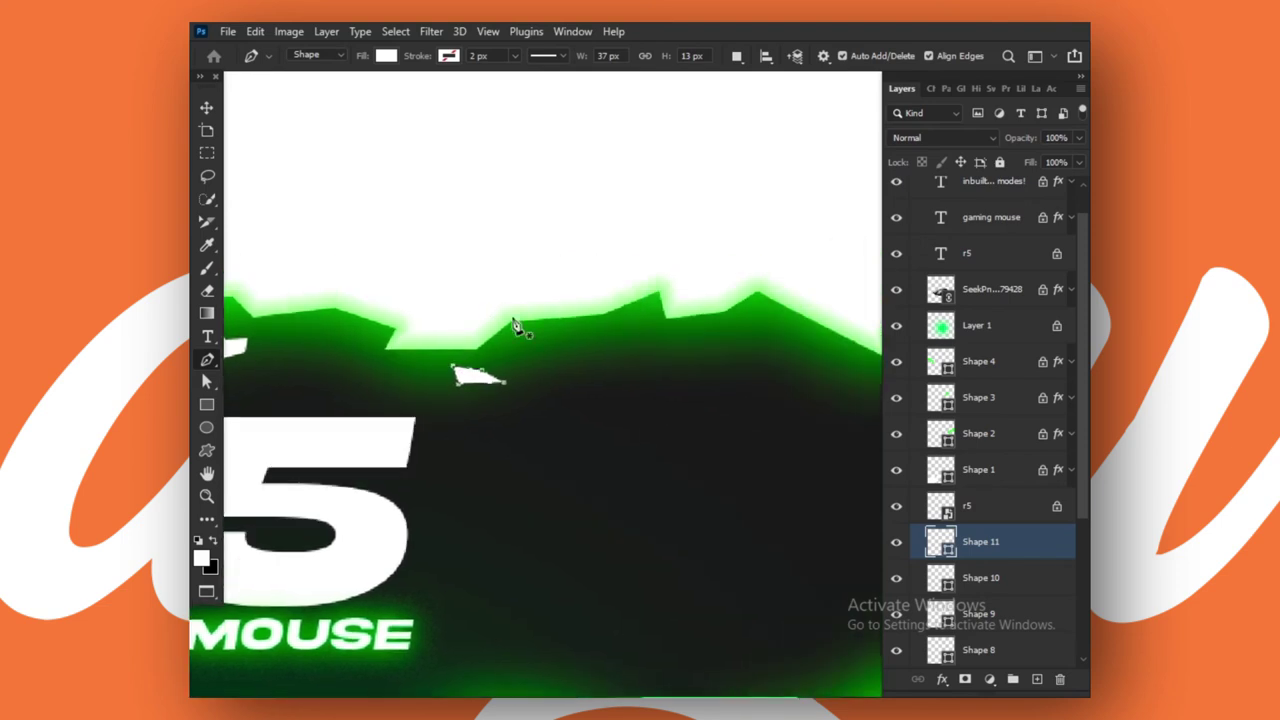
Draw a four-cornered triangular white shard under the right part of the top edge.
left_click(591, 364)
left_click(593, 338)
left_click(635, 325)
left_click(591, 364)
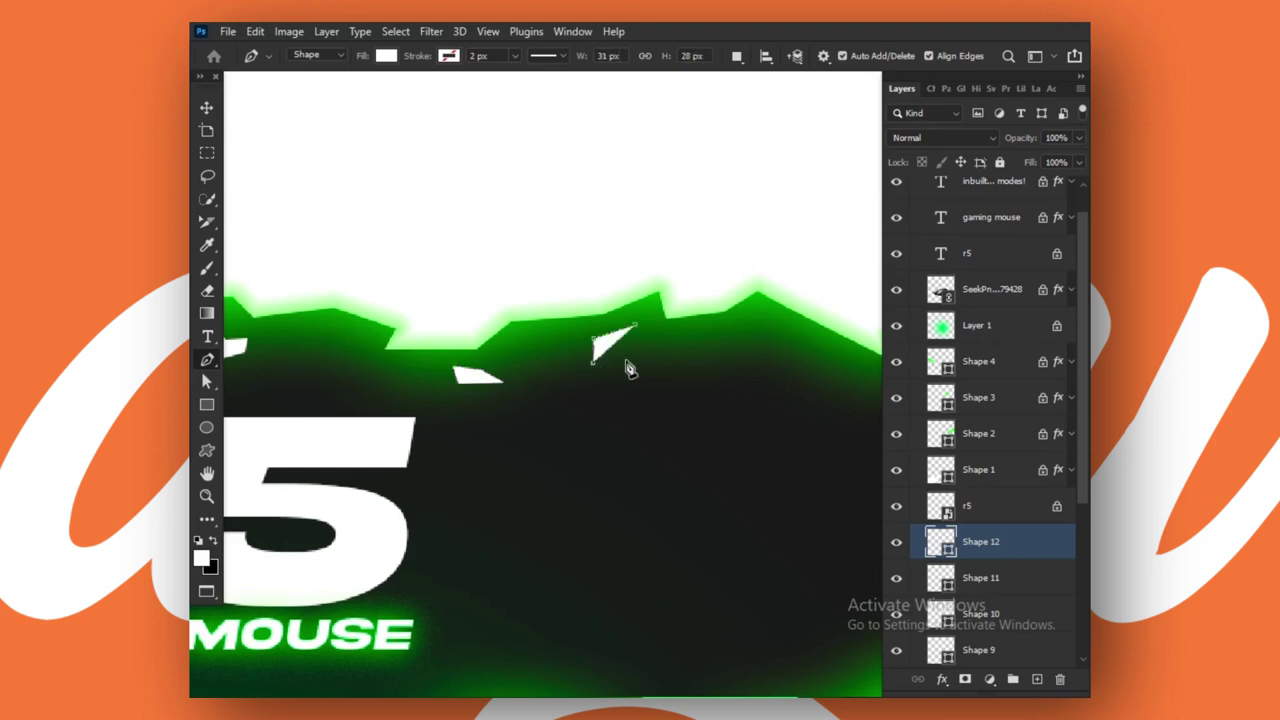
left_click(645, 362)
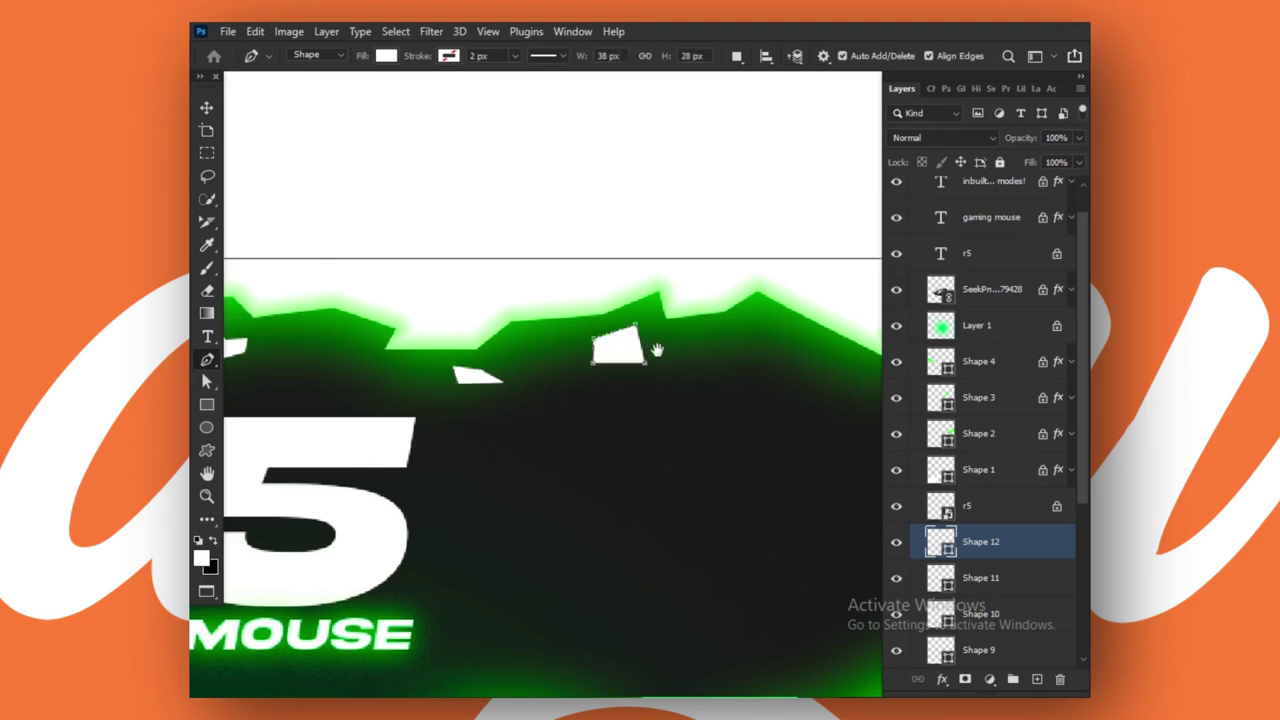
left_click_drag(740, 361, 628, 366)
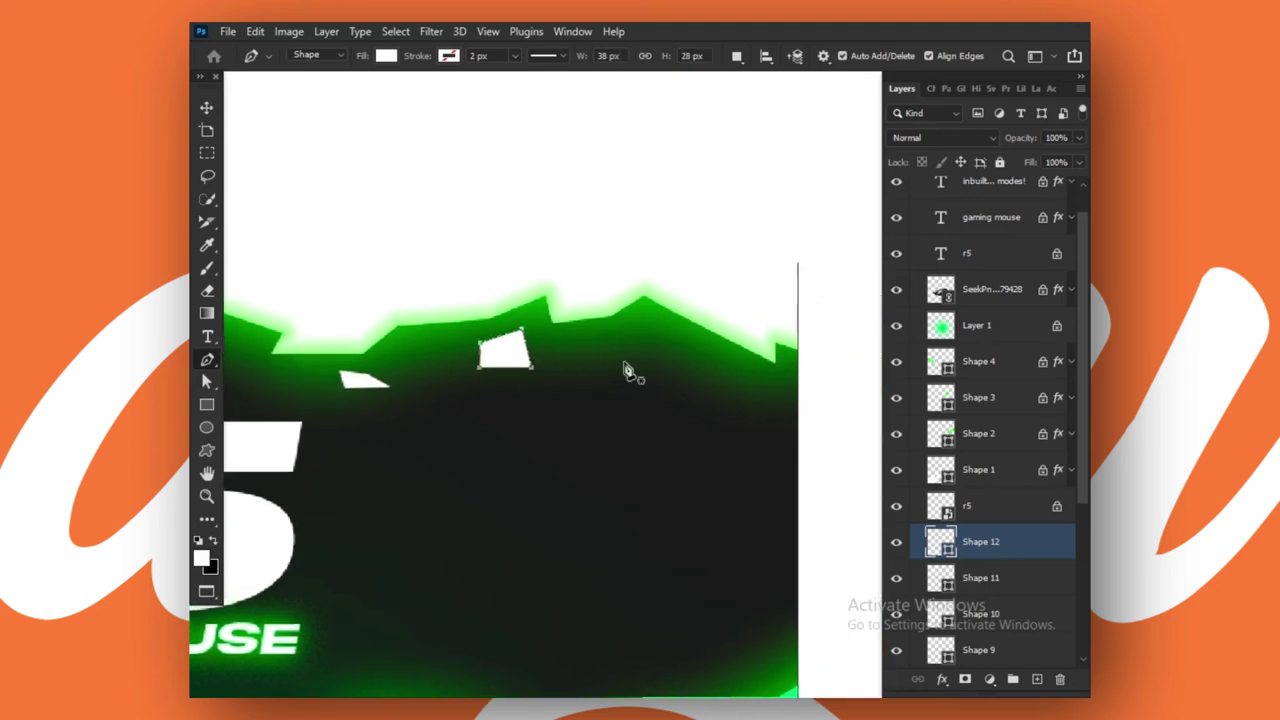
Add a shard near the poster's right edge and a final three-cornered shard under the edge.
left_click(785, 382)
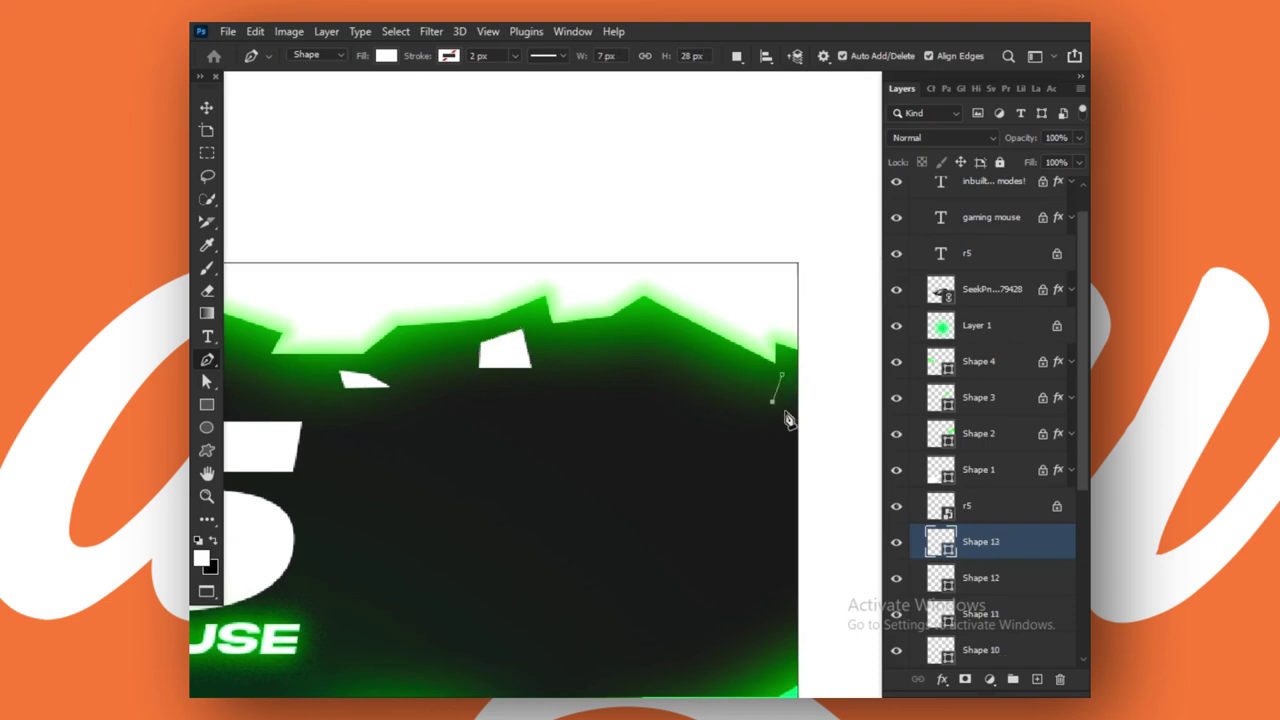
left_click(784, 414)
scroll(703, 410, "down", 2)
left_click_drag(704, 365, 708, 357)
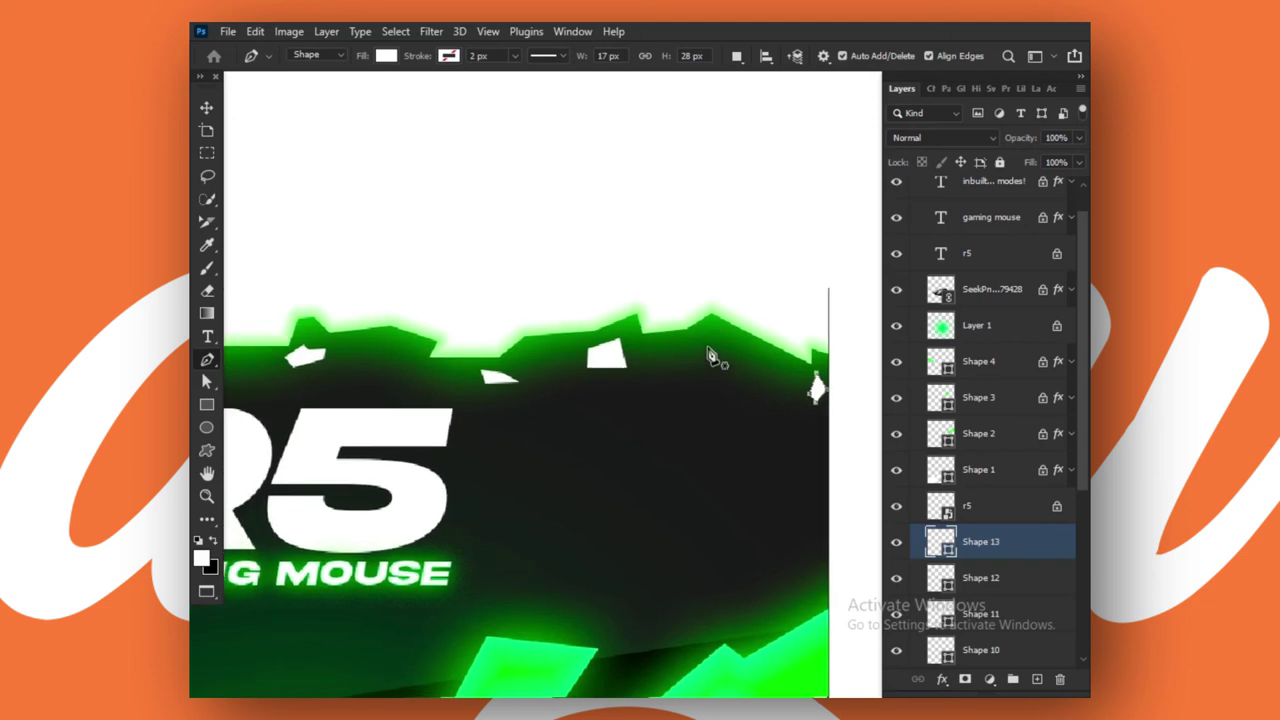
left_click(710, 332)
left_click(698, 349)
left_click(722, 350)
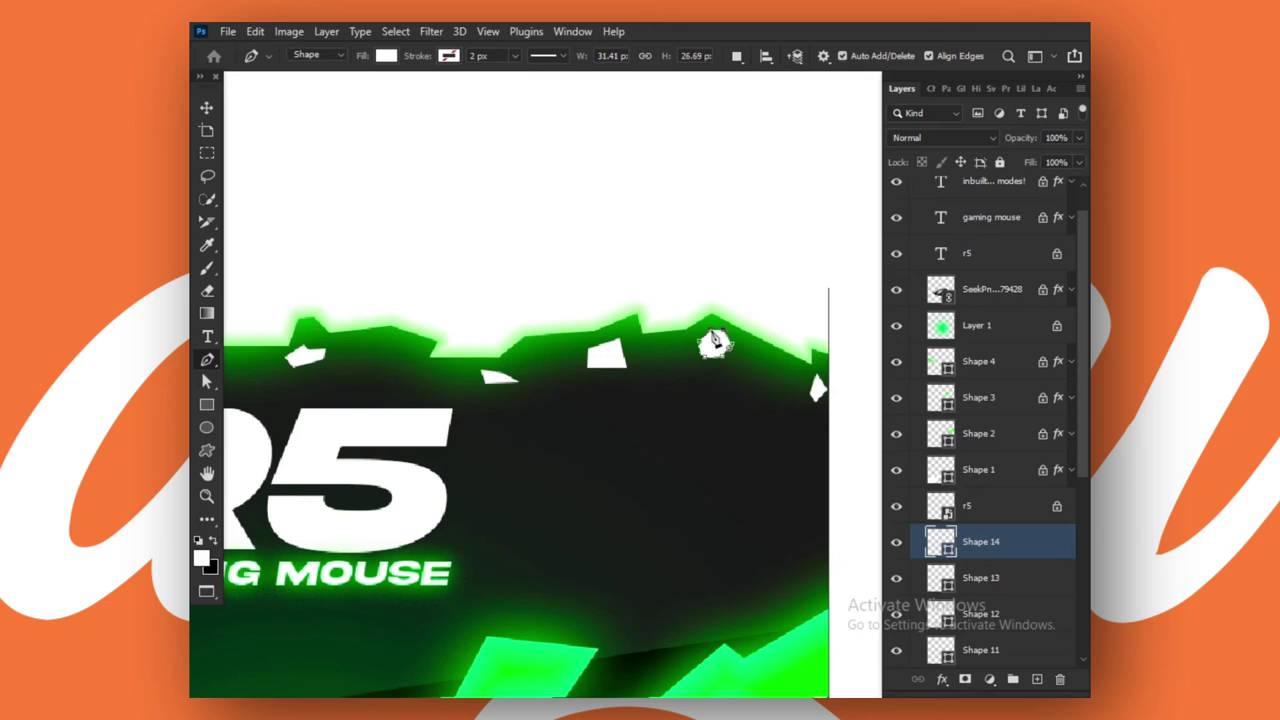
left_click(710, 333)
left_click(207, 108)
Select all the top shard layers and group them as Group 1.
scroll(714, 343, "down", 2)
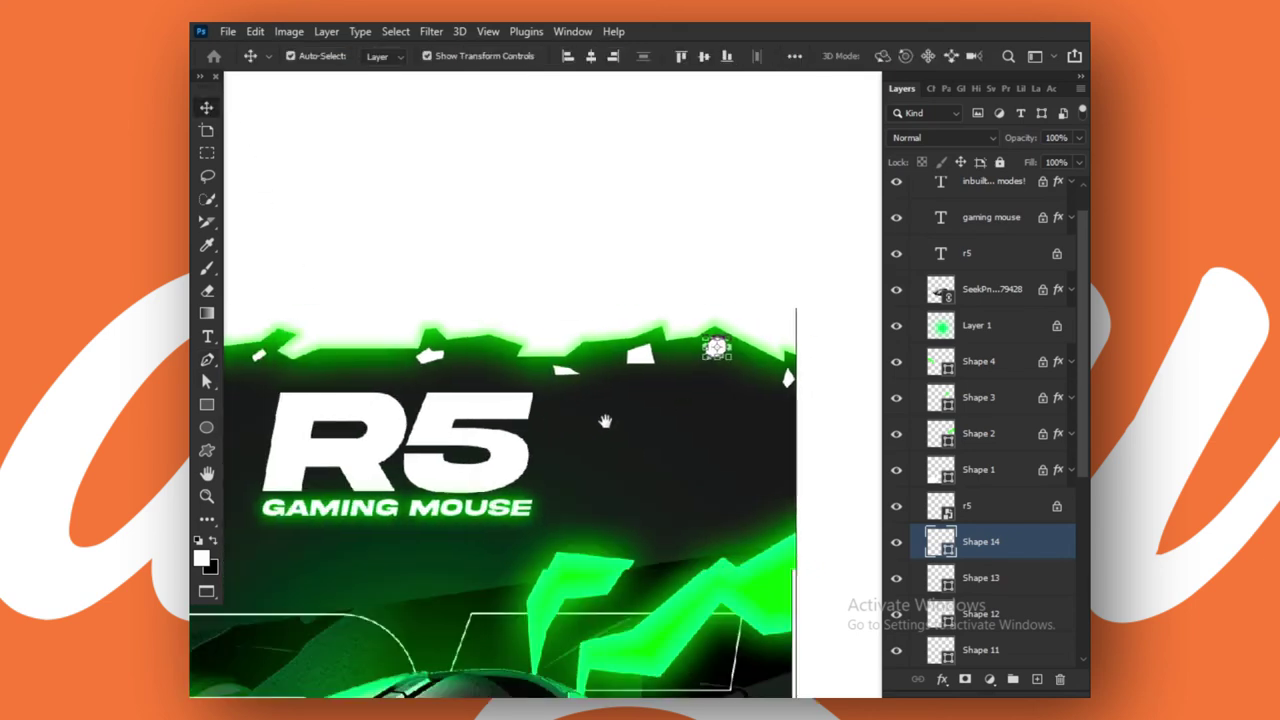
scroll(603, 423, "down", 2)
scroll(660, 428, "down", 1)
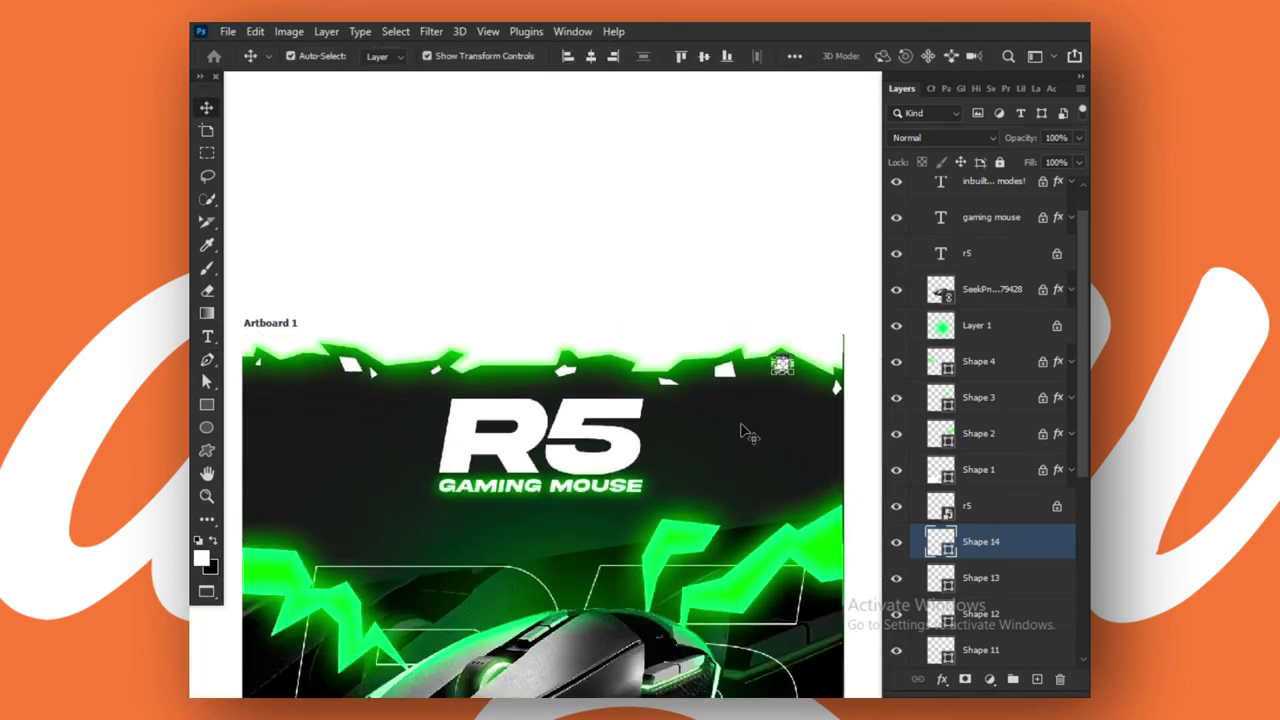
left_click(352, 337)
left_click_drag(241, 307, 840, 392)
key("ctrl+g")
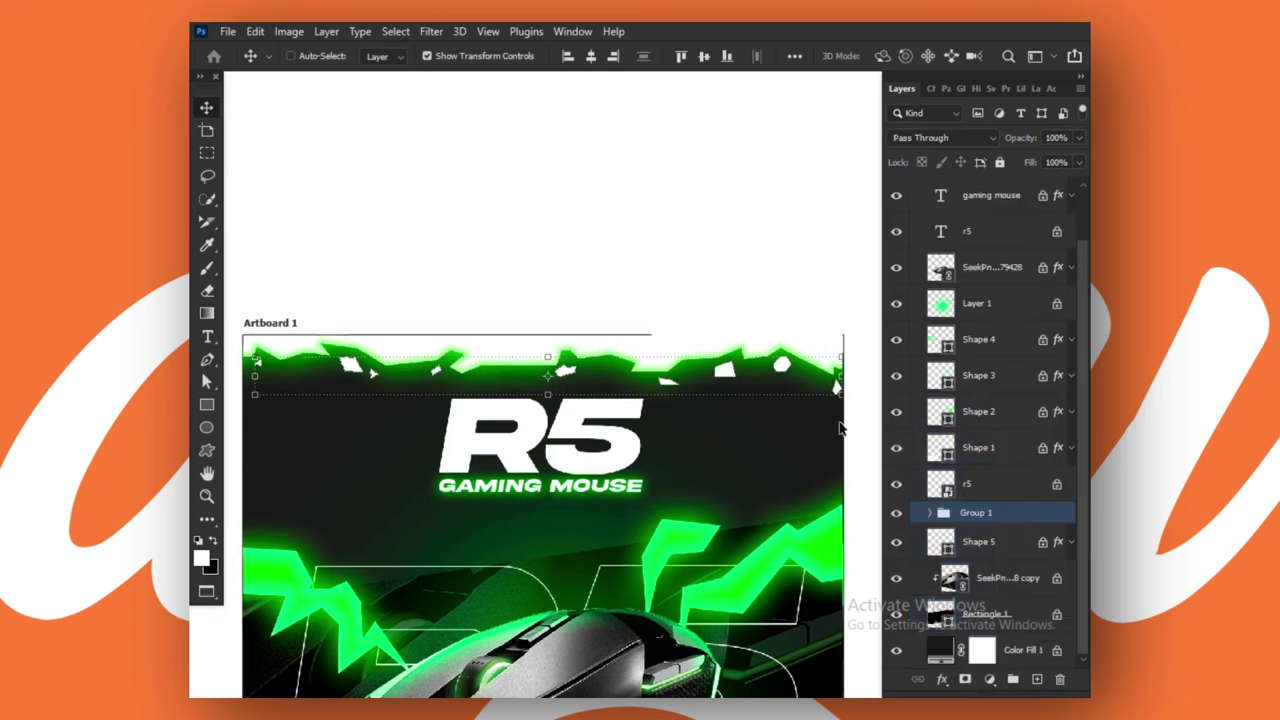
Convert Group 1 to a smart object and paste the copied glow style onto it.
right_click(999, 515)
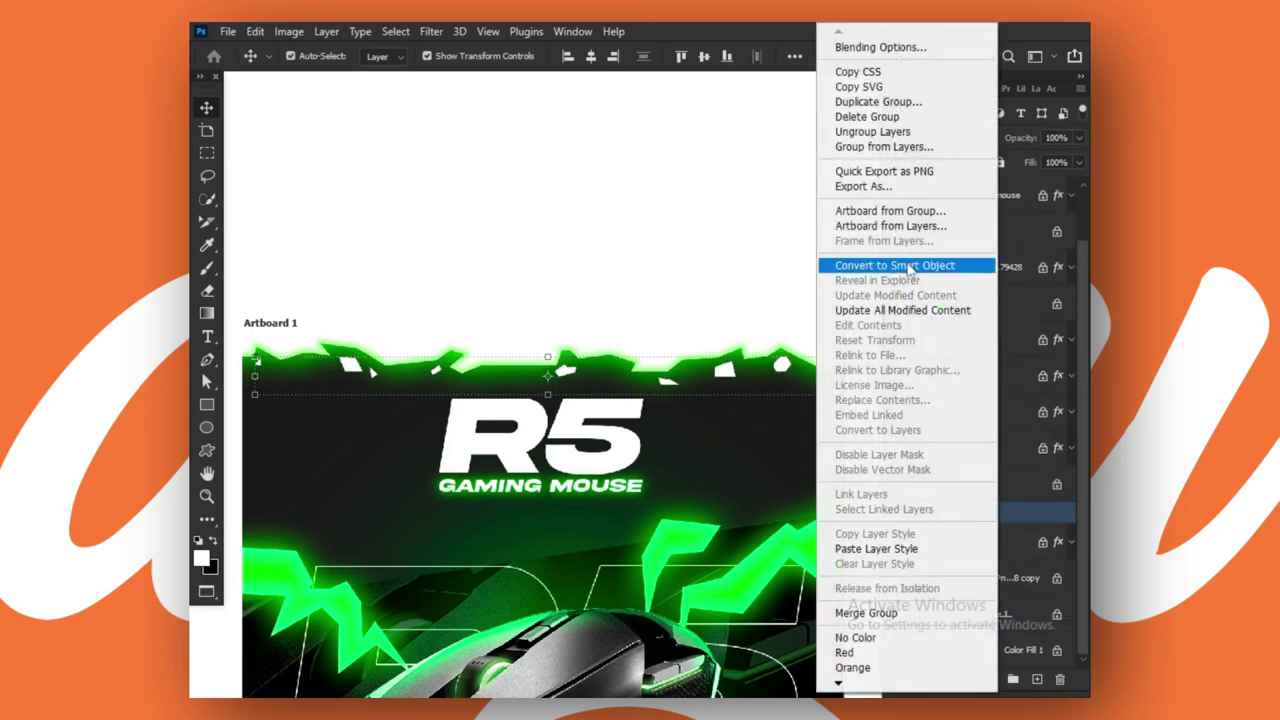
left_click(906, 265)
right_click(1043, 535)
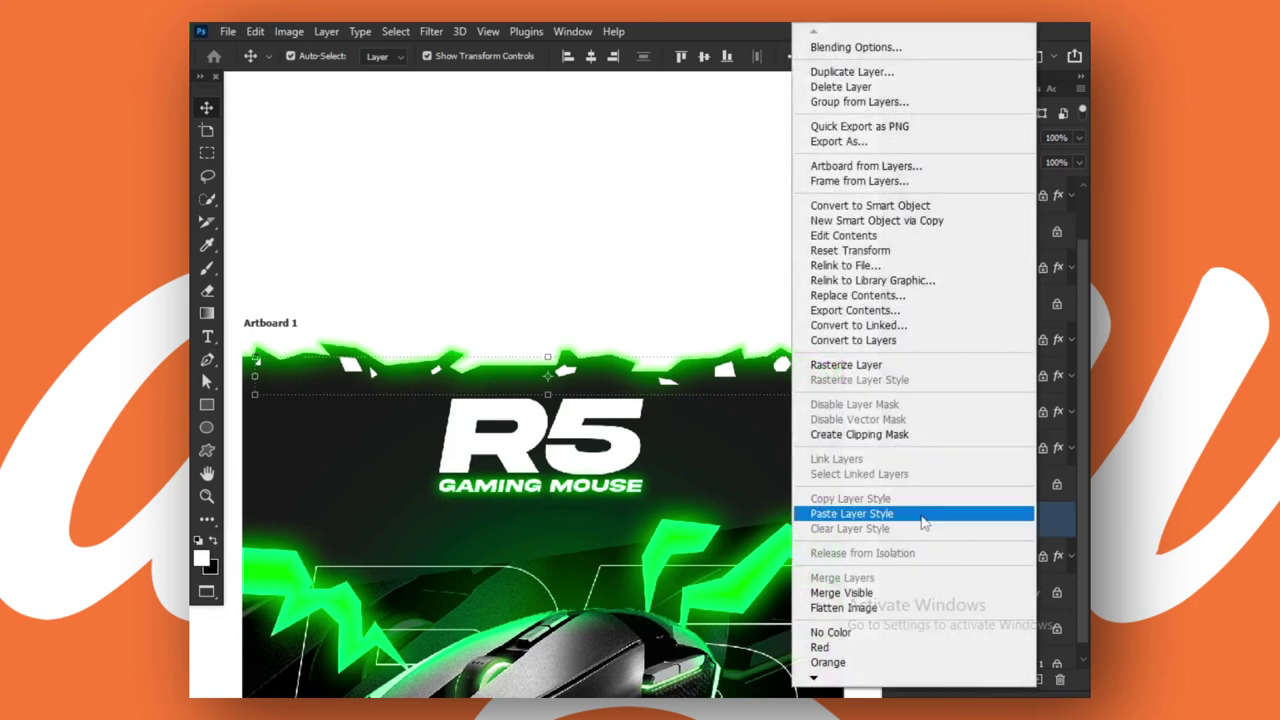
left_click(870, 516)
Group the glowing Group 1 together with Shape 5 into Group 2.
scroll(728, 488, "down", 2)
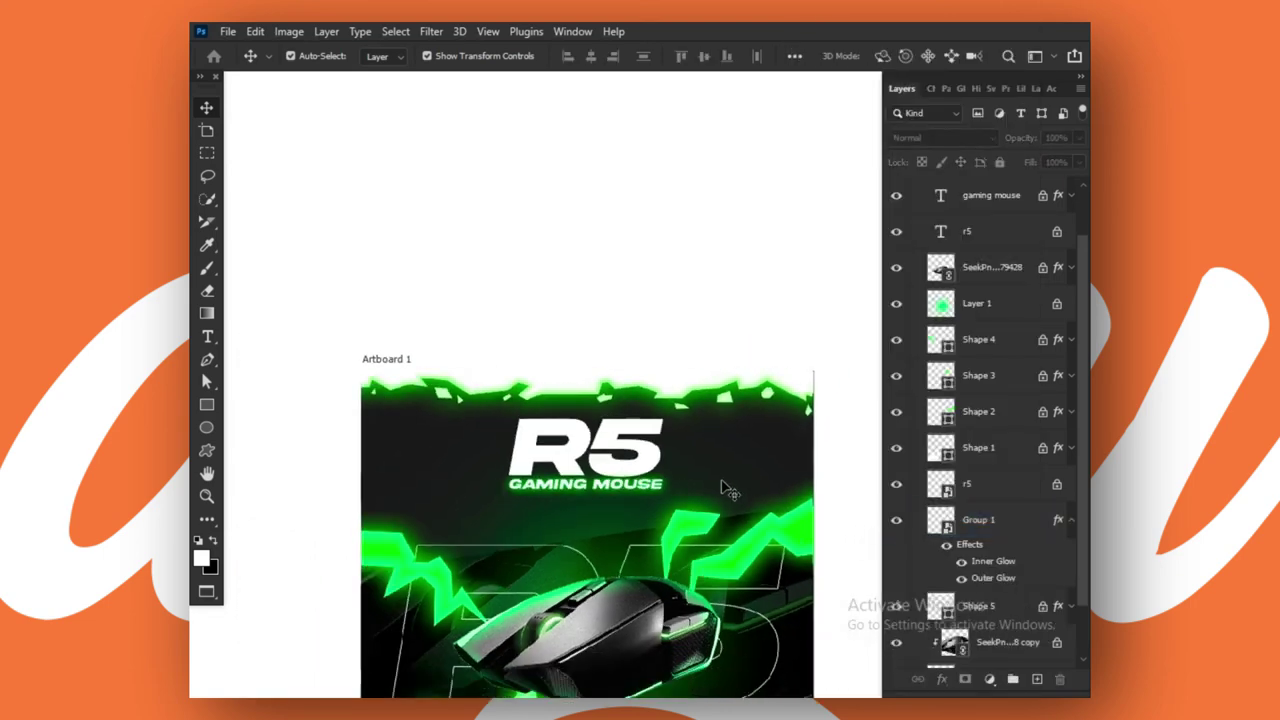
scroll(700, 490, "up", 2)
left_click(1038, 519)
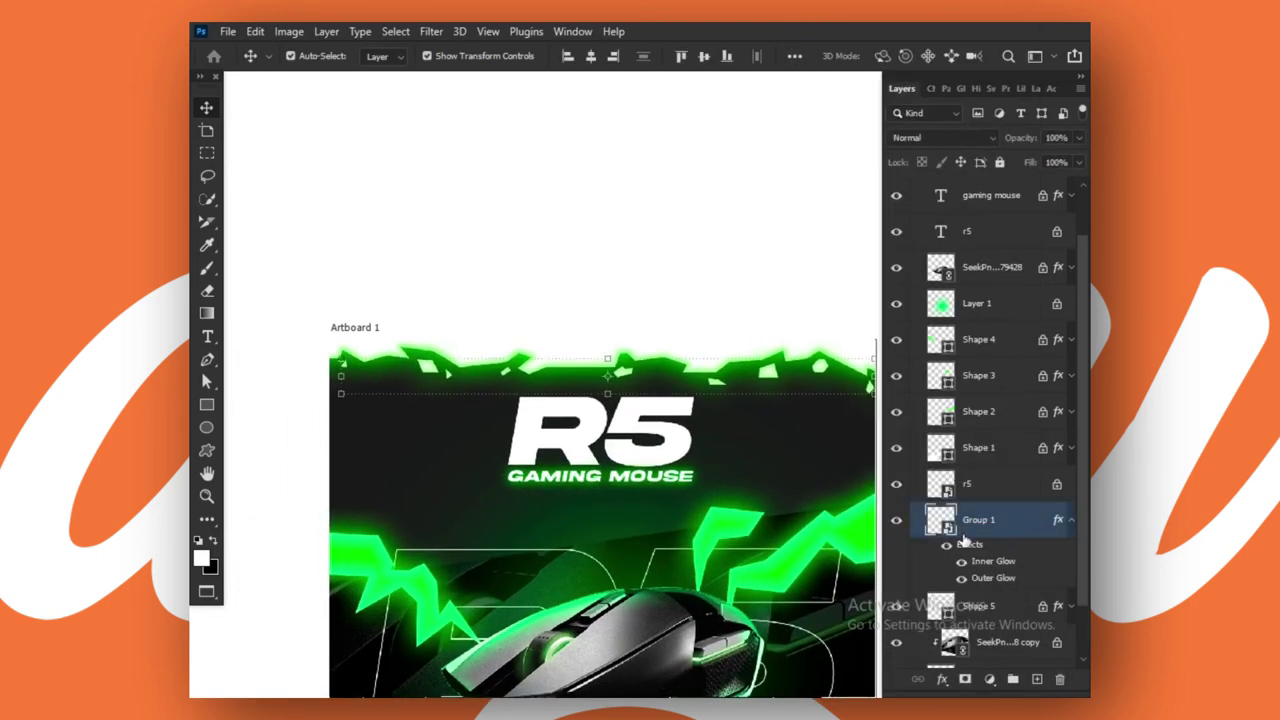
scroll(983, 513, "down", 1)
left_click(995, 557, "ctrl")
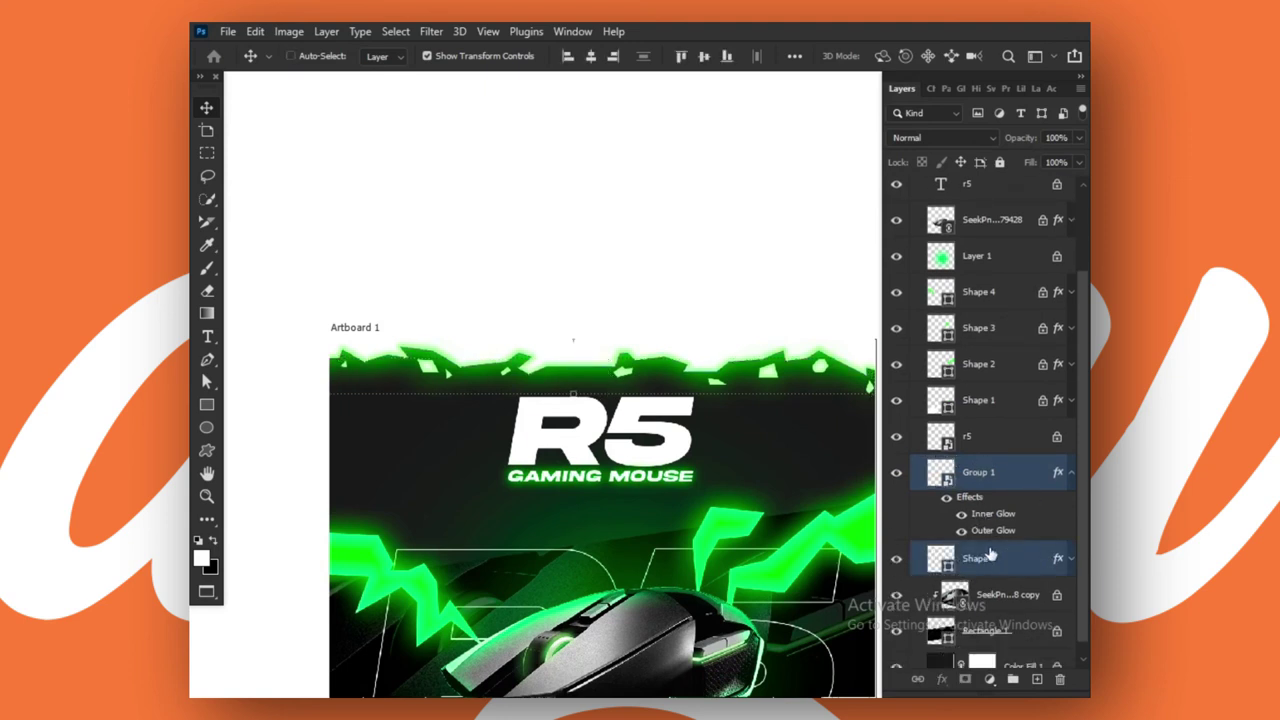
key("ctrl+g")
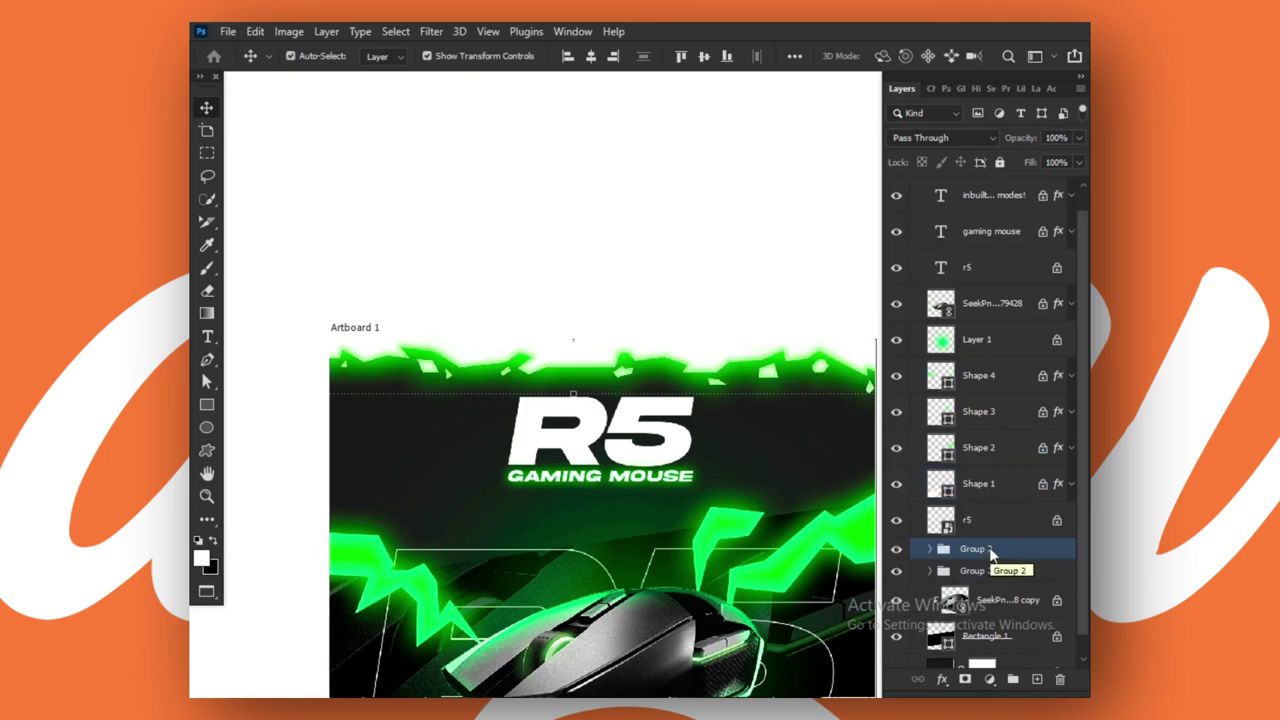
Rotate the Group 2 copy 180° and move it down to the poster's bottom edge.
scroll(655, 430, "down", 2)
left_click_drag(648, 513, 648, 382)
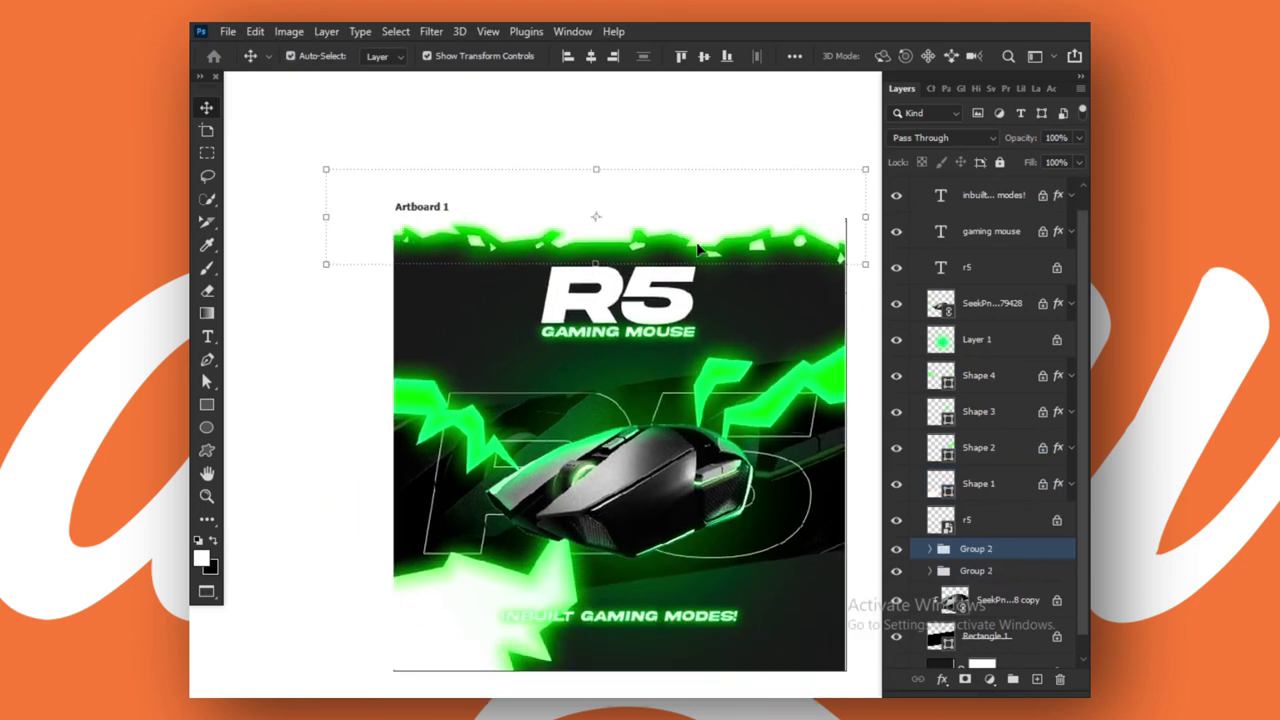
left_click(600, 156)
mouse_move(600, 156)
left_mouse_down()
mouse_move(439, 362)
mouse_move(603, 450)
left_mouse_up()
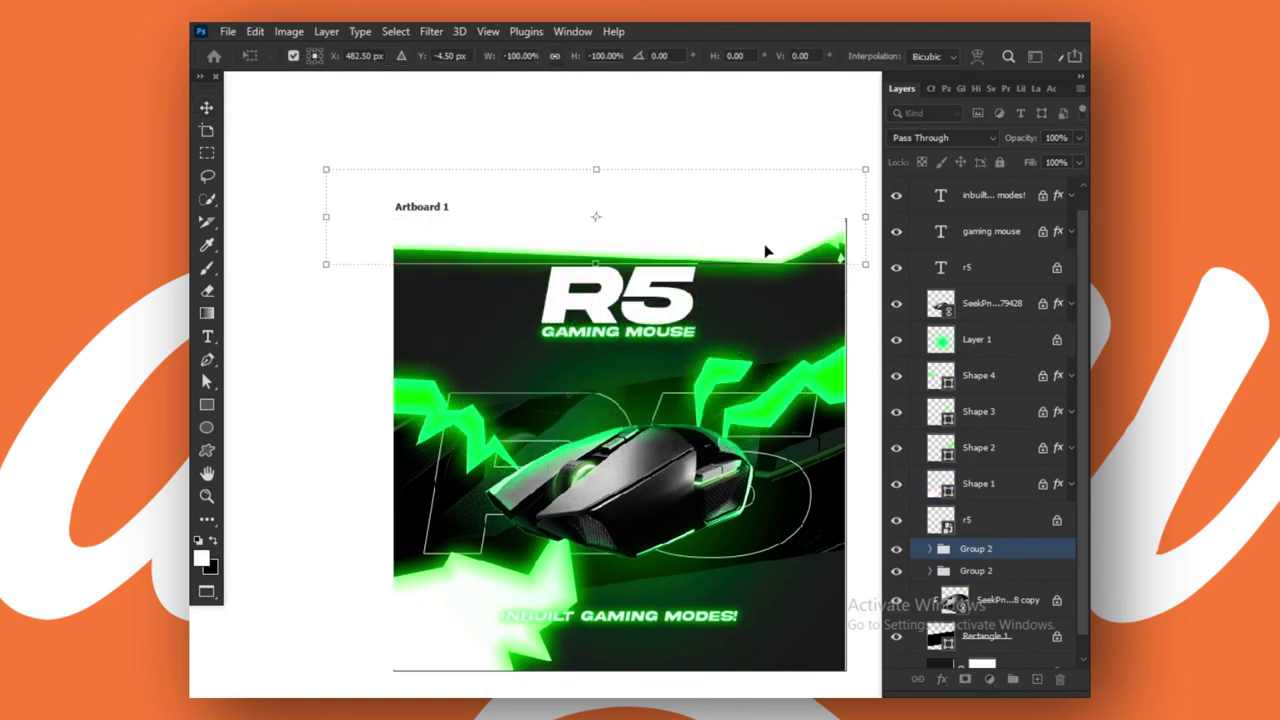
left_click_drag(609, 567, 589, 490)
mouse_move(730, 180)
left_mouse_down()
mouse_move(712, 598)
mouse_move(727, 623)
left_mouse_up()
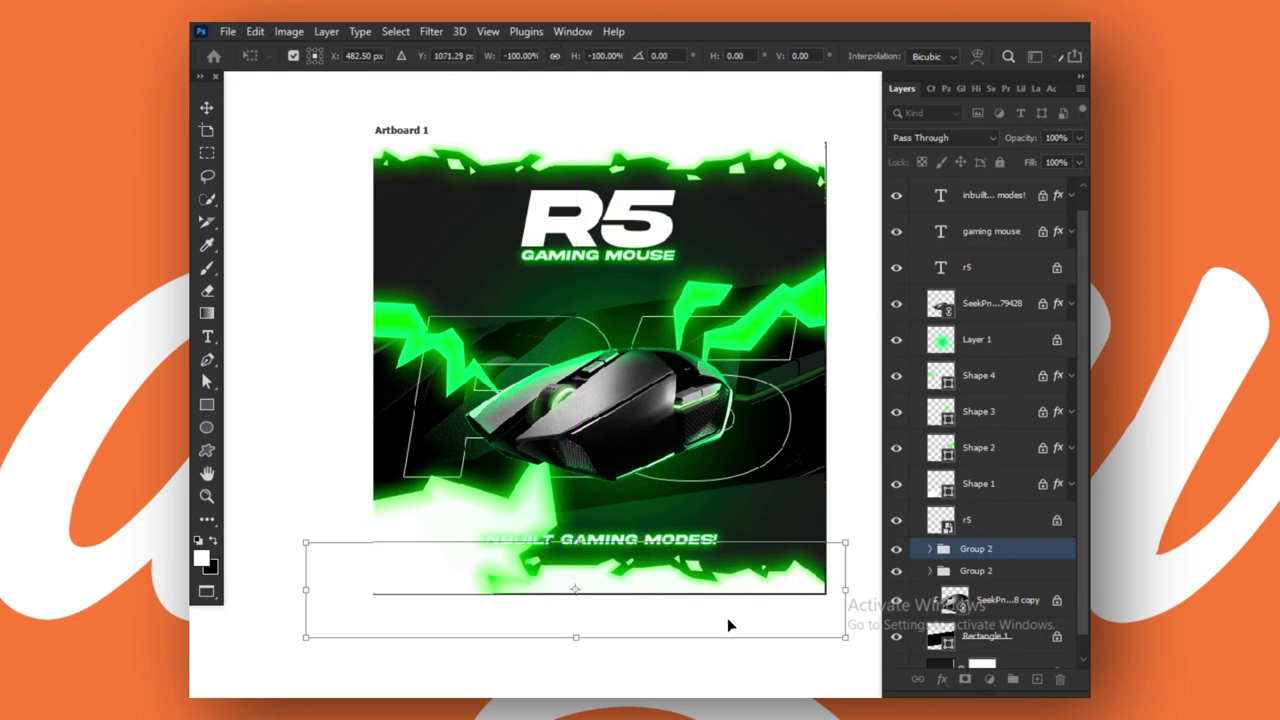
key("Return")
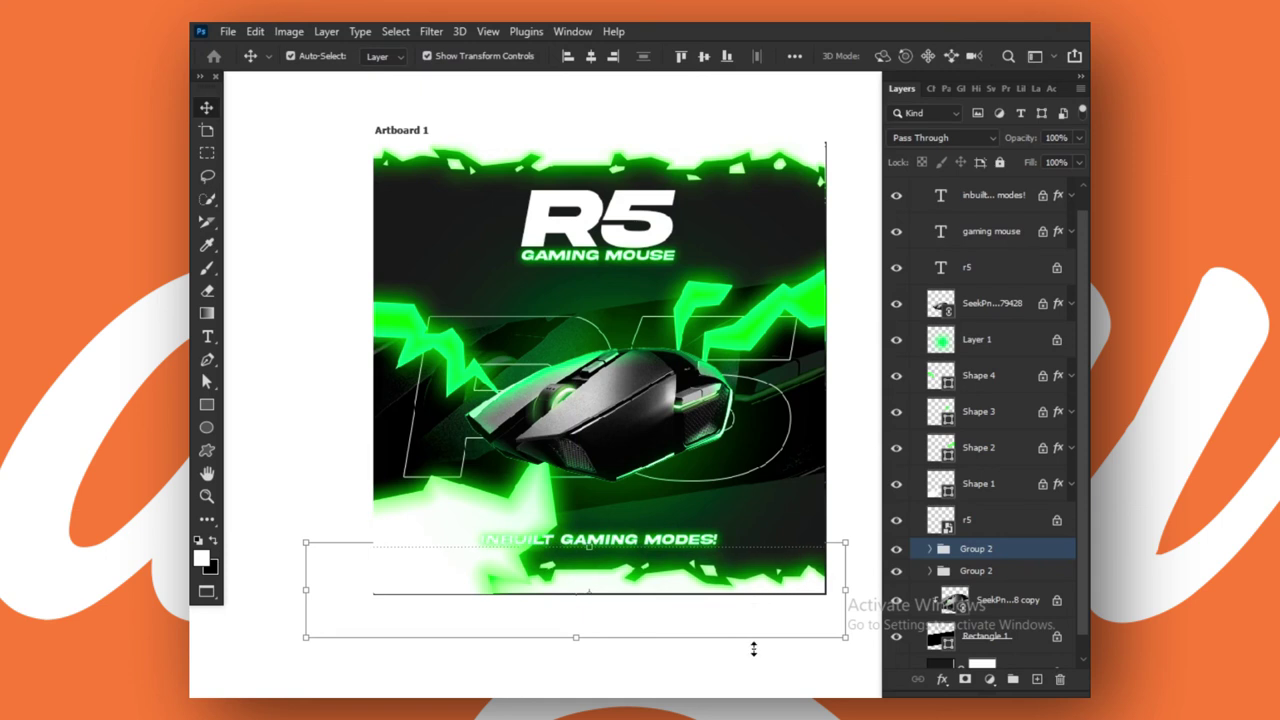
left_click(712, 680)
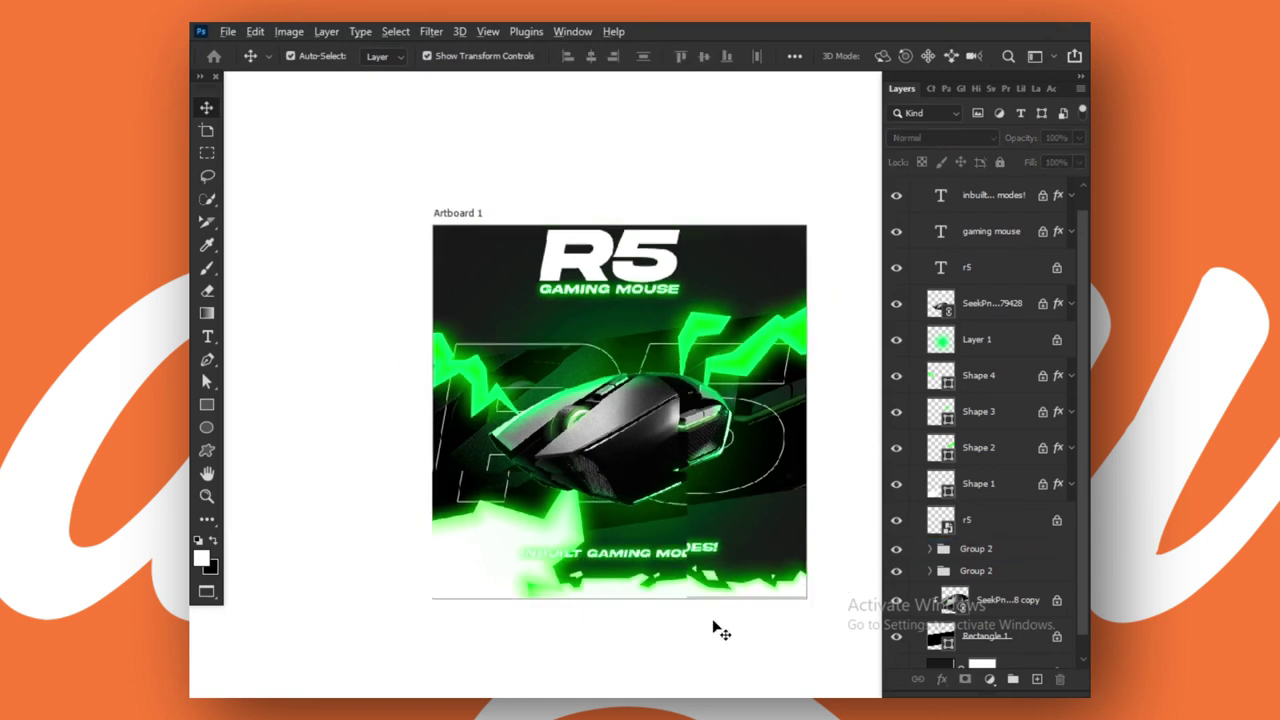
scroll(700, 650, "up", 2)
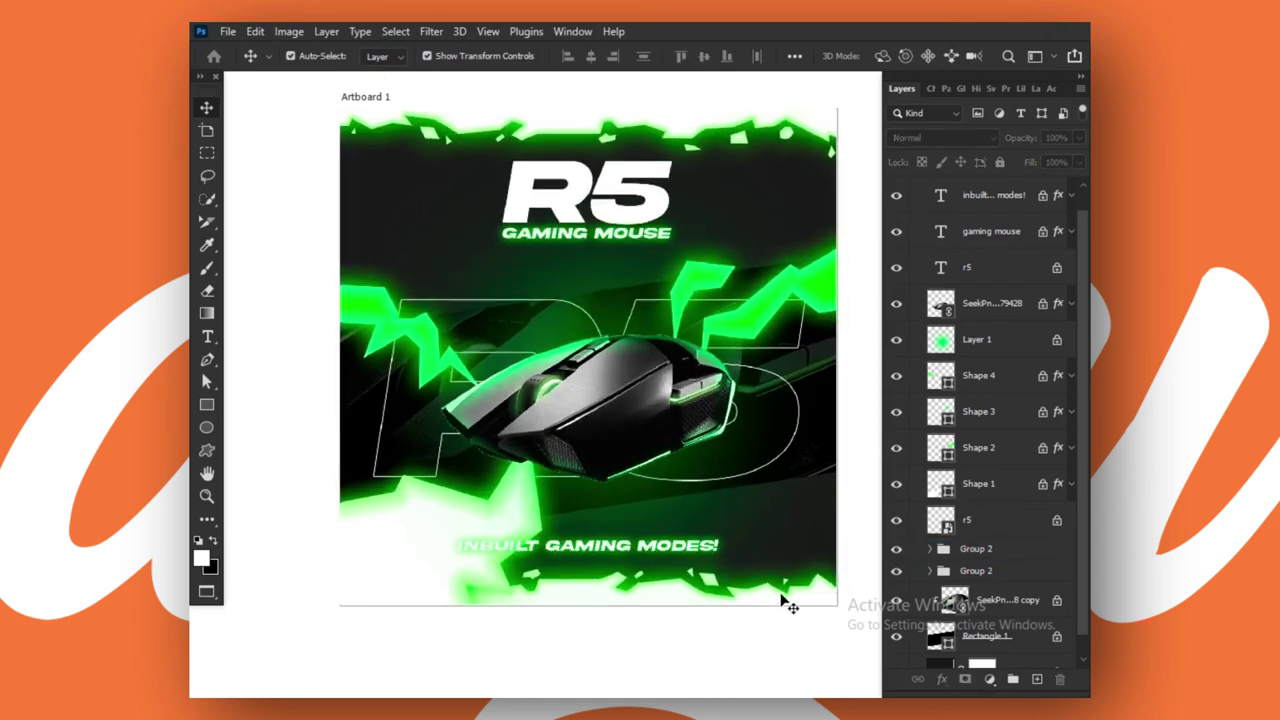
Collapse Group 2 and lock both Group 2 layers with Lock All.
left_click(782, 595)
left_click(955, 538)
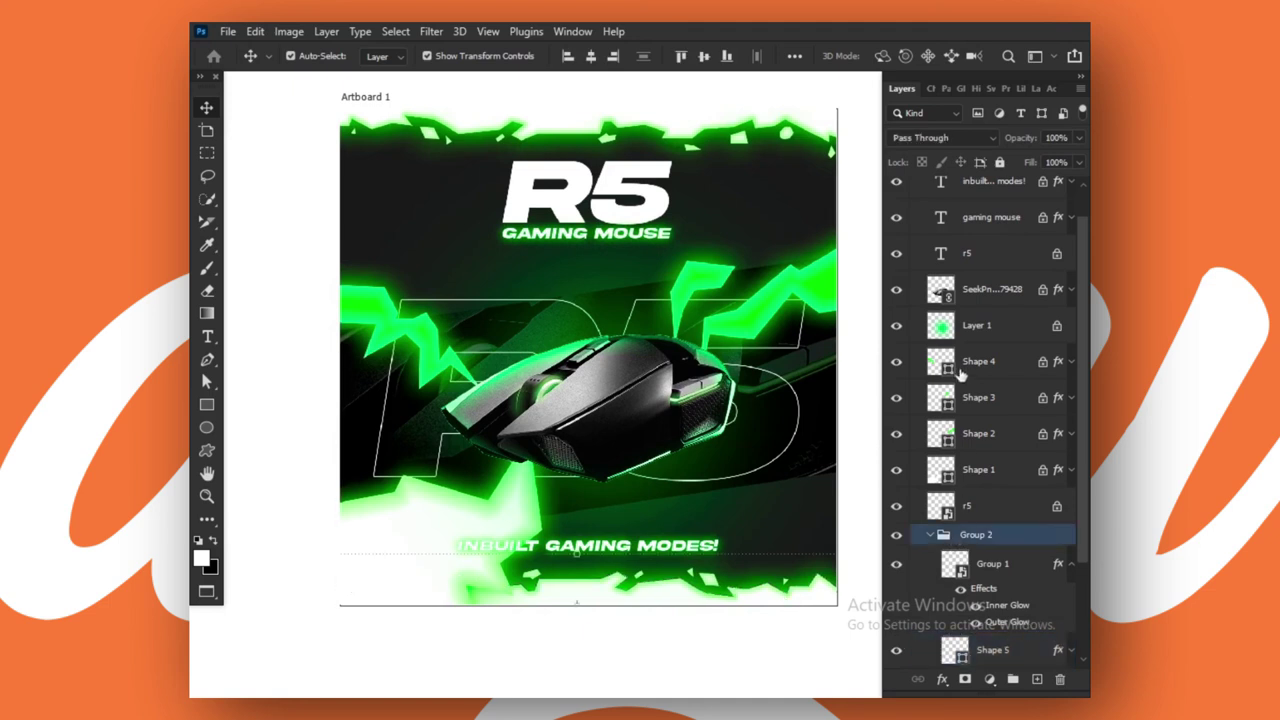
left_click(929, 536)
left_click(999, 162)
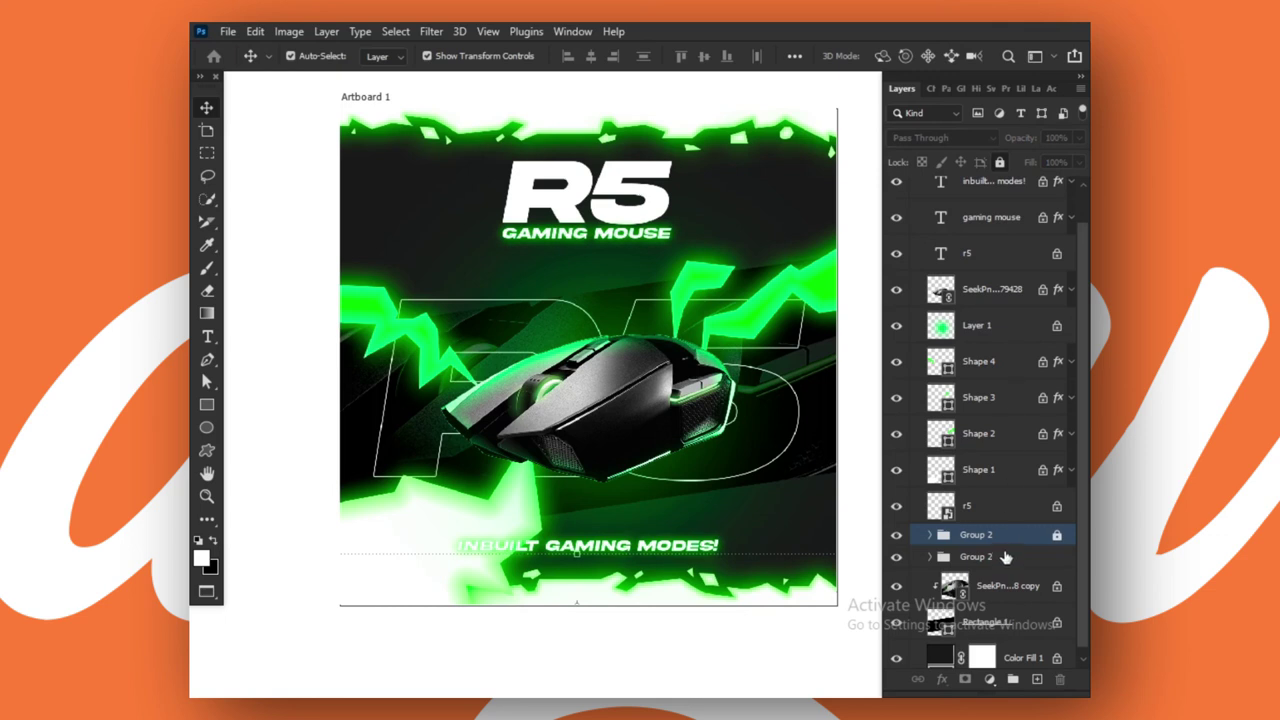
left_click(1005, 557)
left_click(999, 162)
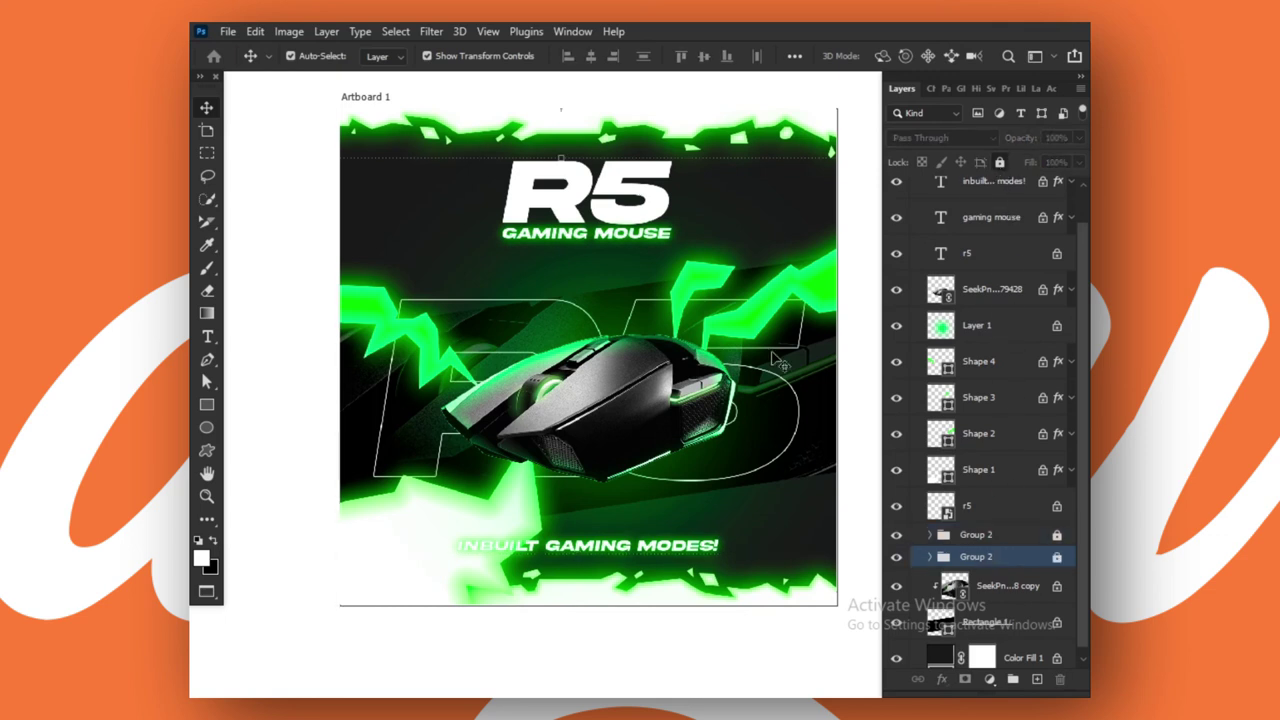
left_click(772, 354)
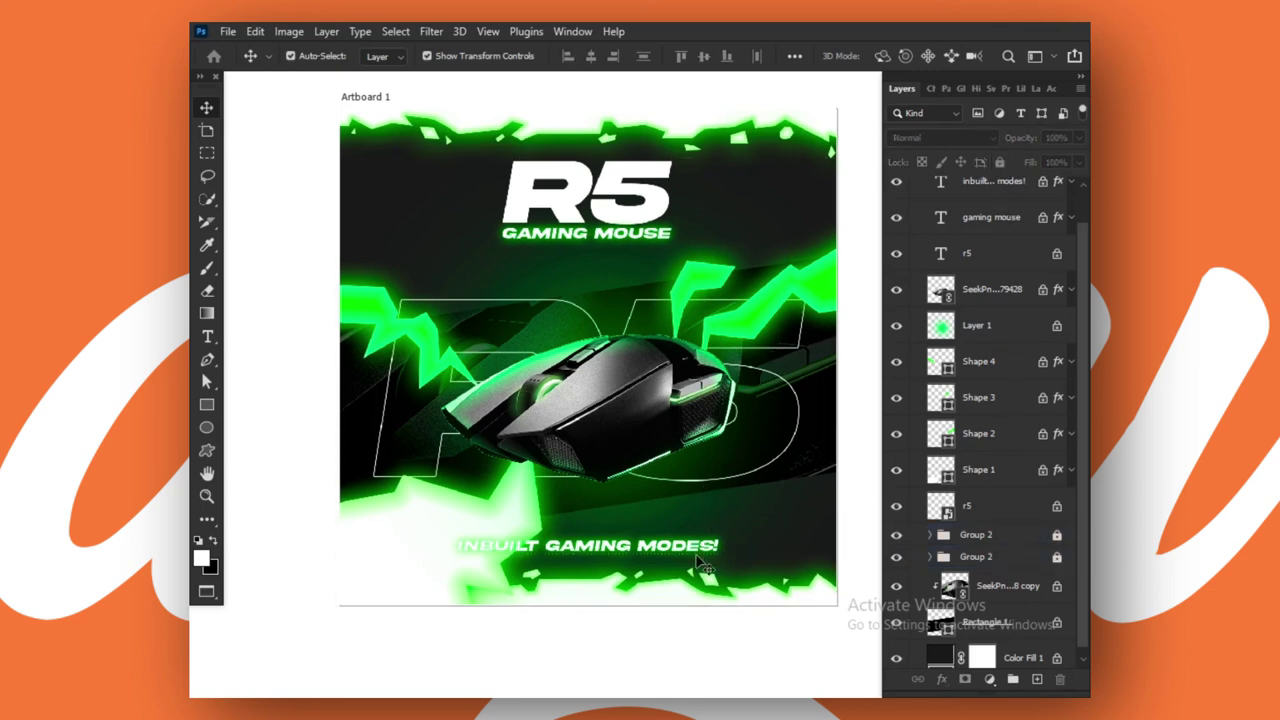
Set the pasteboard background around the poster to Dark Gray and recentre the poster.
scroll(700, 565, "down", 1)
scroll(690, 540, "up", 3)
left_click_drag(629, 345, 623, 415)
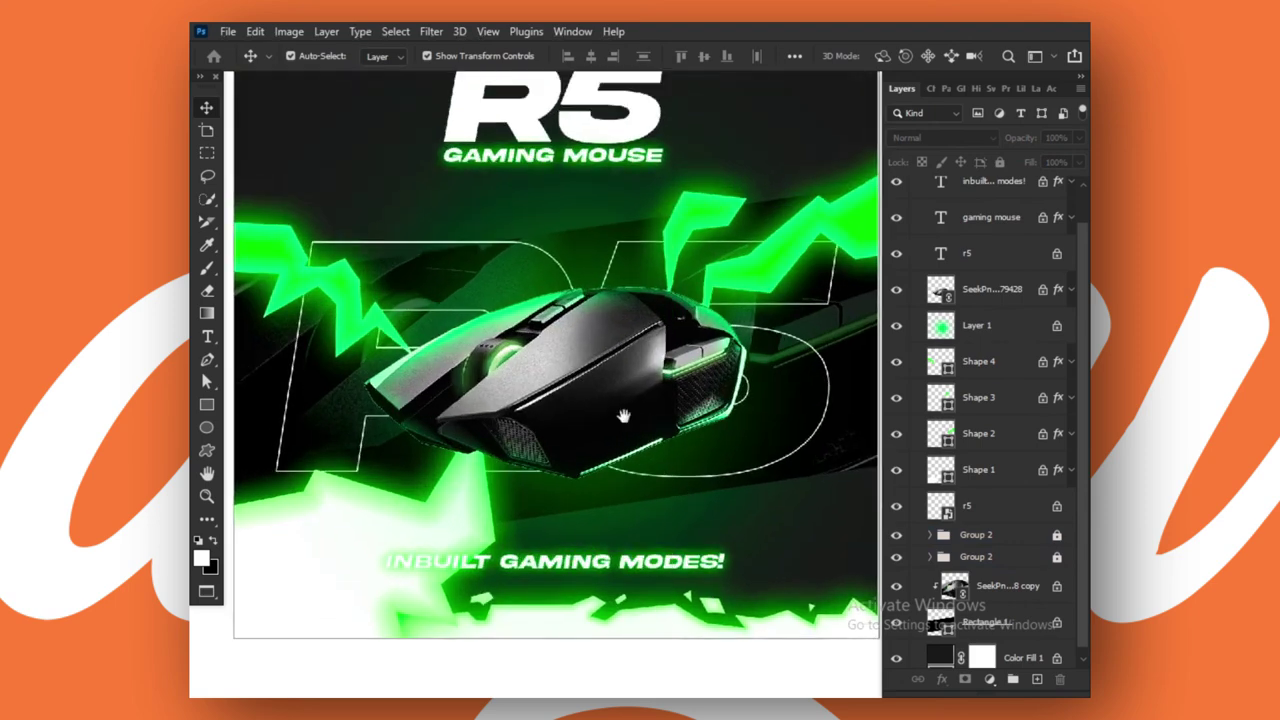
scroll(623, 415, "down", 1)
scroll(623, 418, "down", 1)
scroll(622, 422, "down", 1)
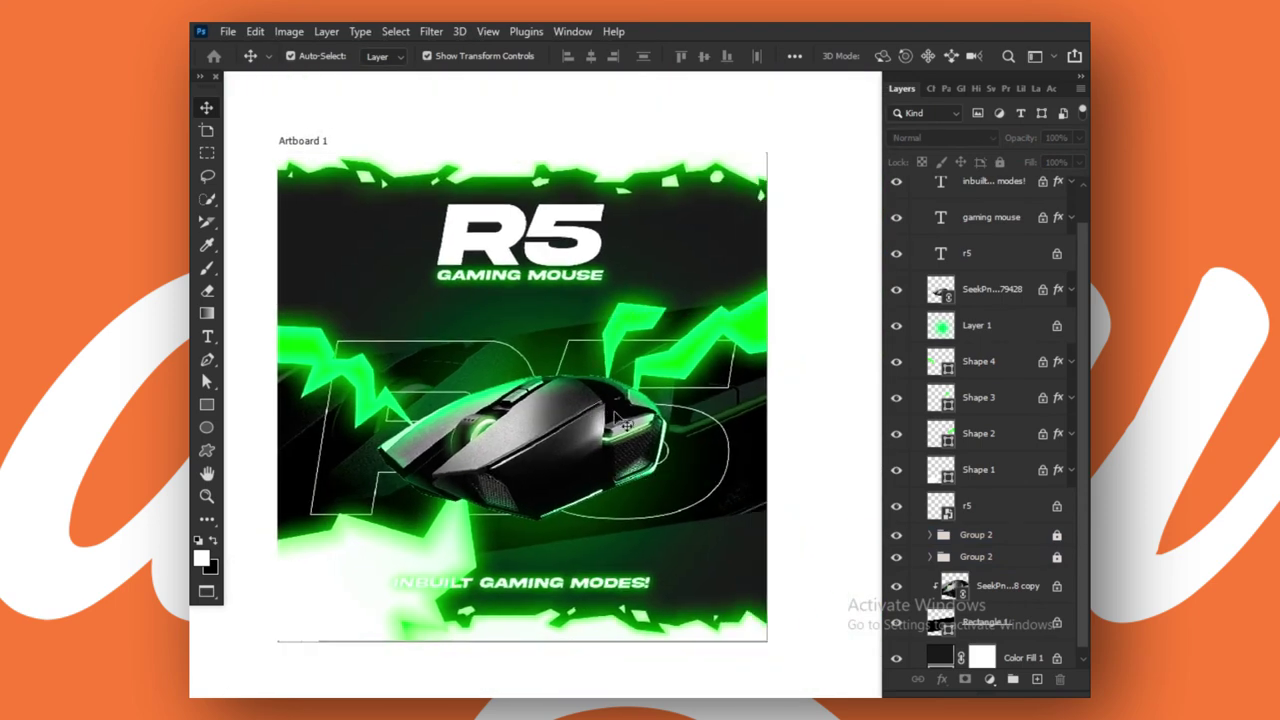
right_click(810, 255)
left_click(815, 292)
scroll(650, 360, "down", 1)
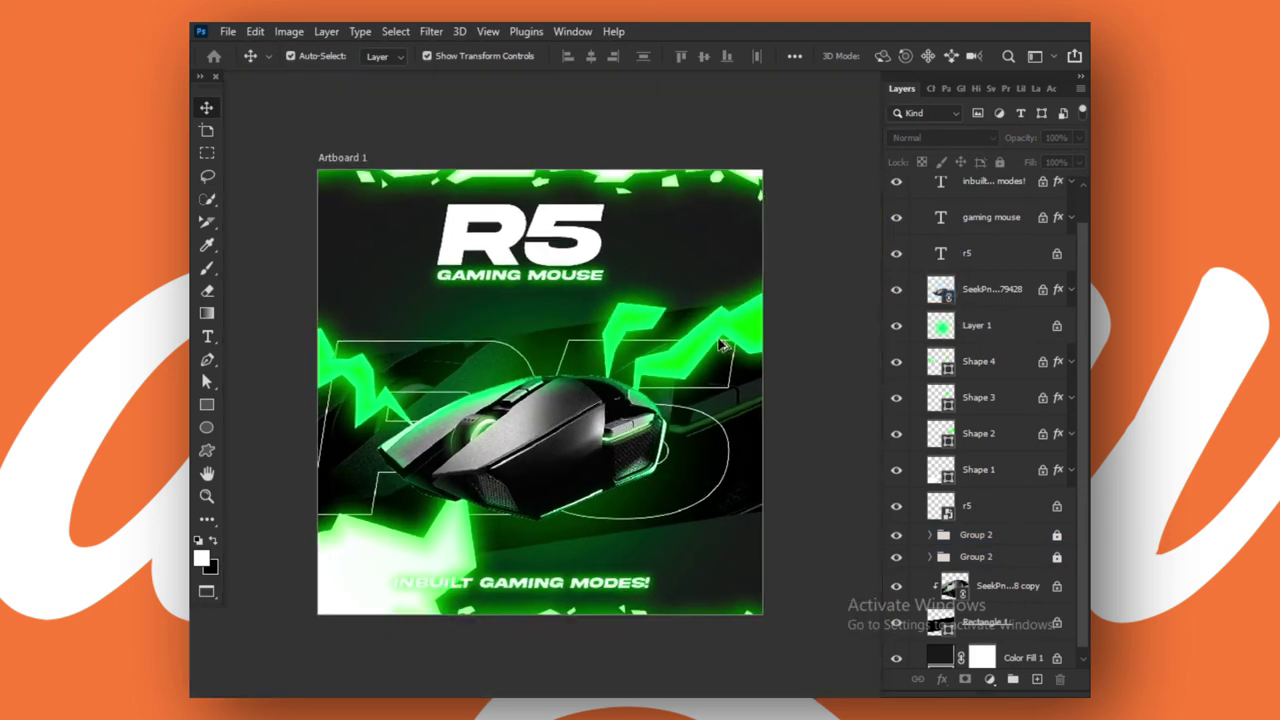
left_click_drag(614, 373, 634, 378)
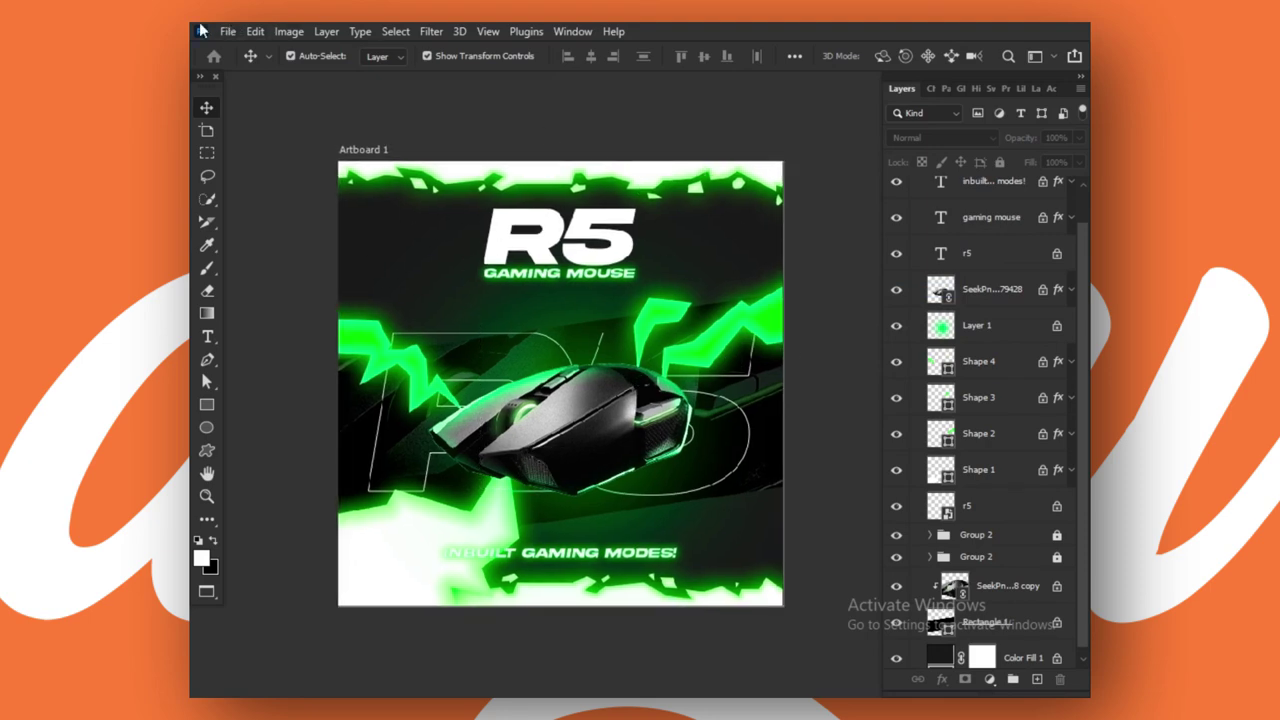
left_click(228, 32)
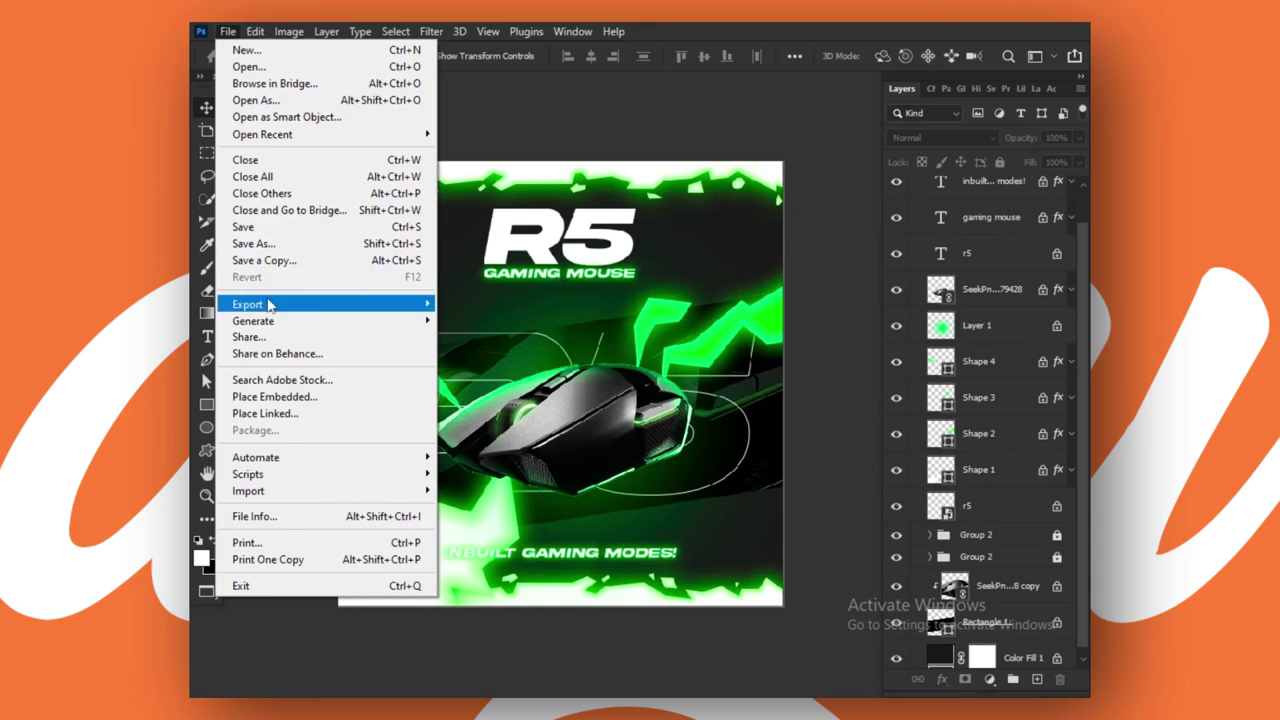
mouse_move(248, 304)
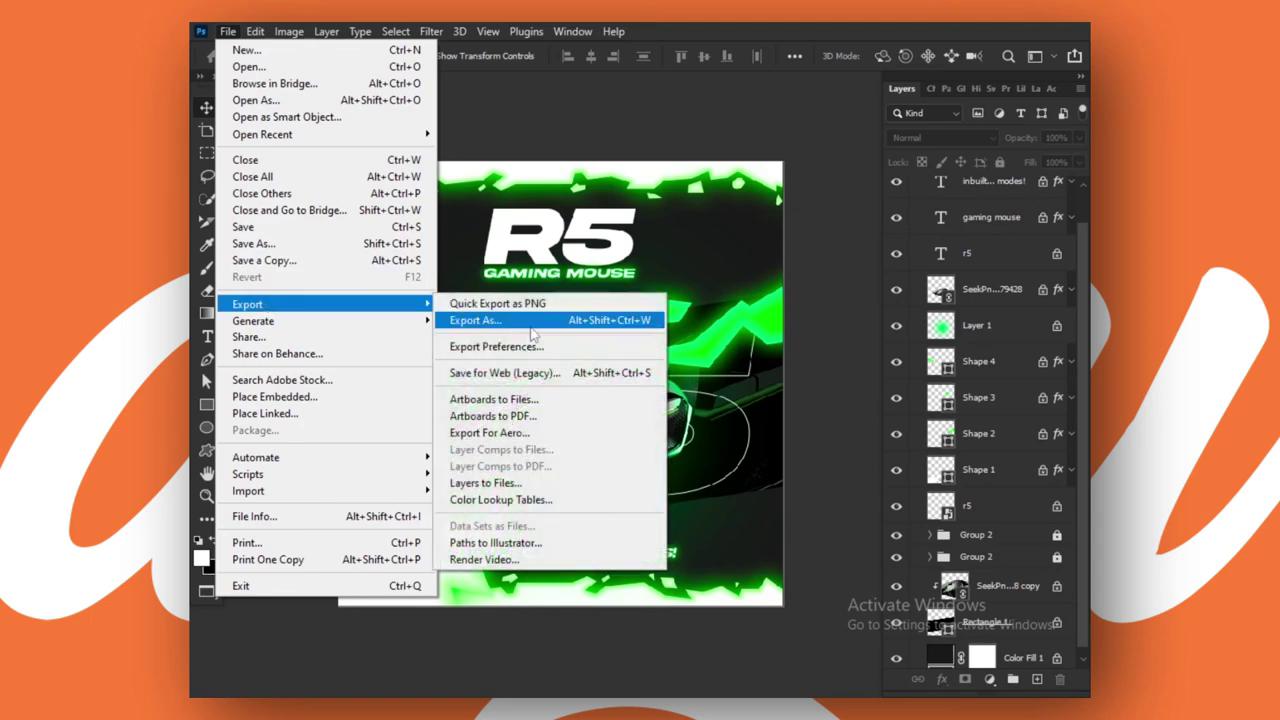
Open the poster's Export As dialog via File > Export.
left_click(531, 320)
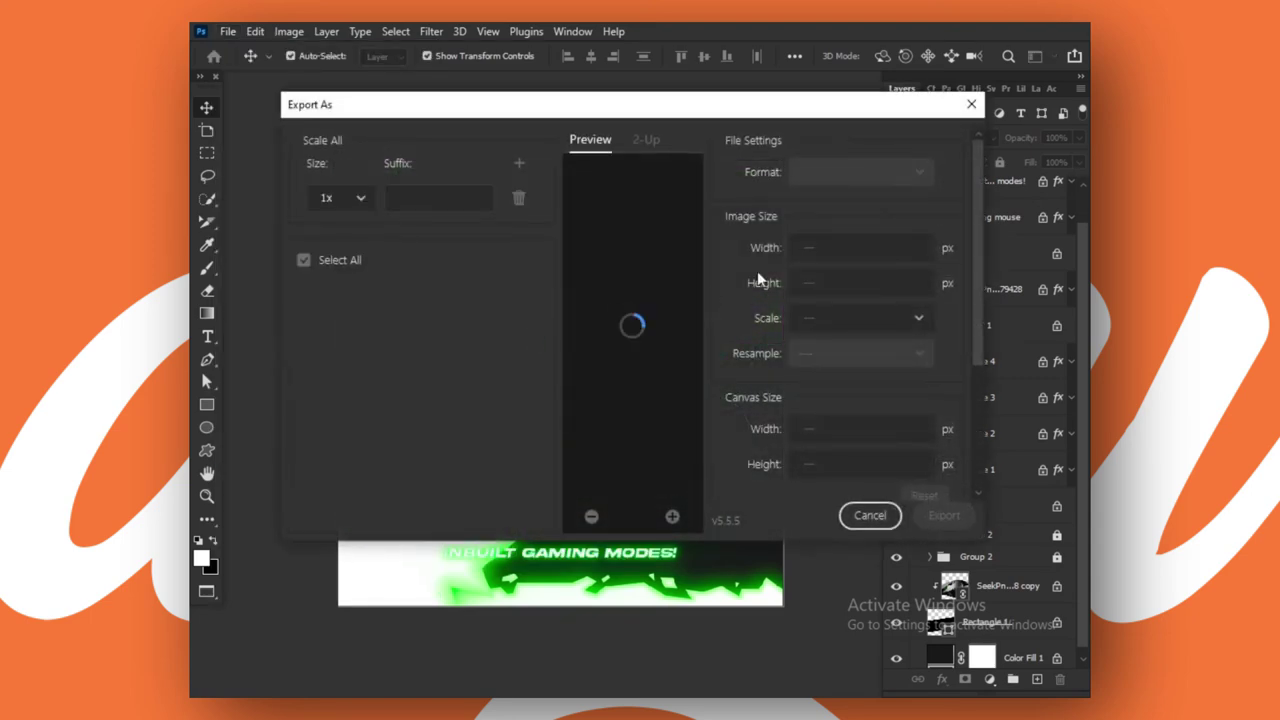